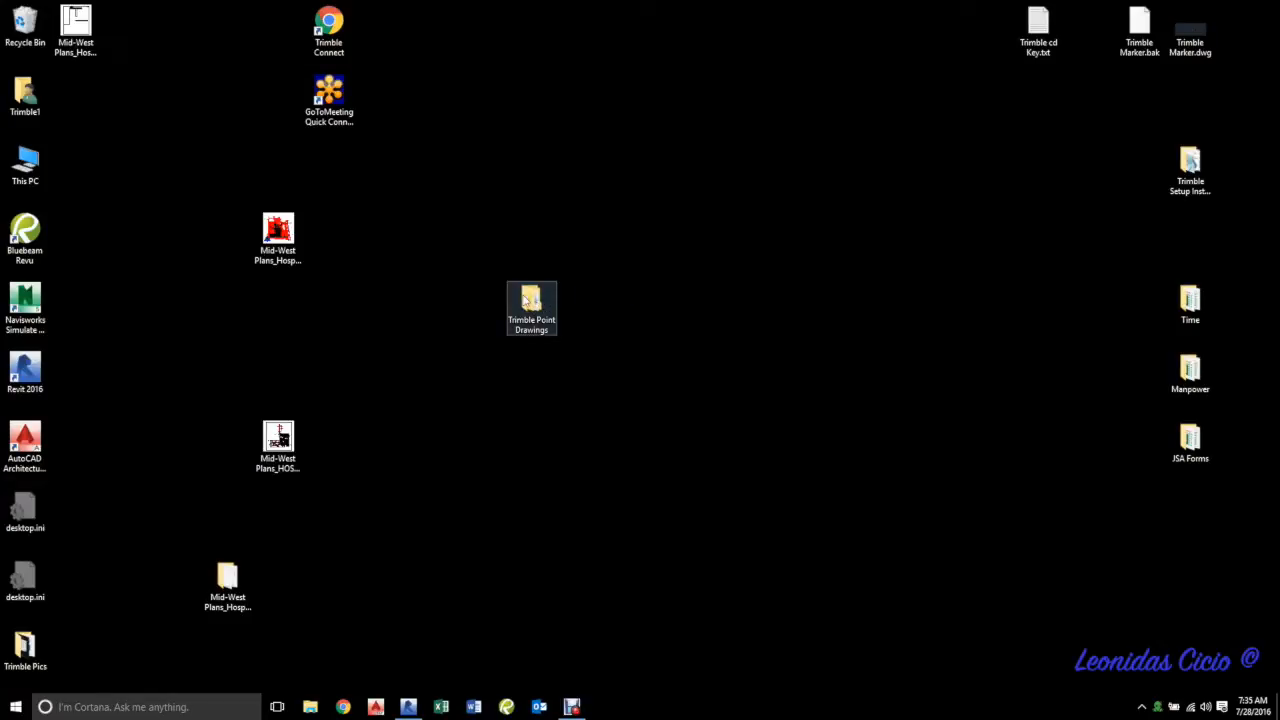
- Open the Mid-West Plans_HOSPITAL model from the BIM Model subfolder of Trimble Point Drawings and upgrade it to Revit 2016
double_click(527, 300)
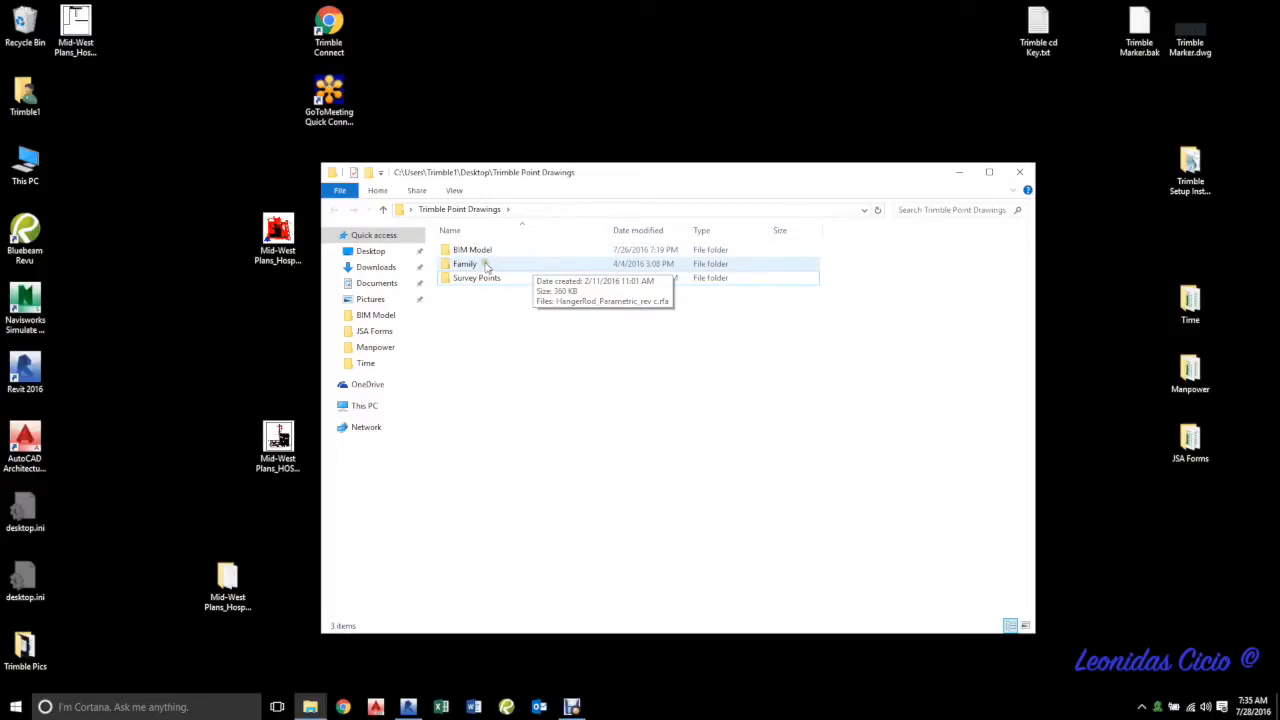
double_click(487, 252)
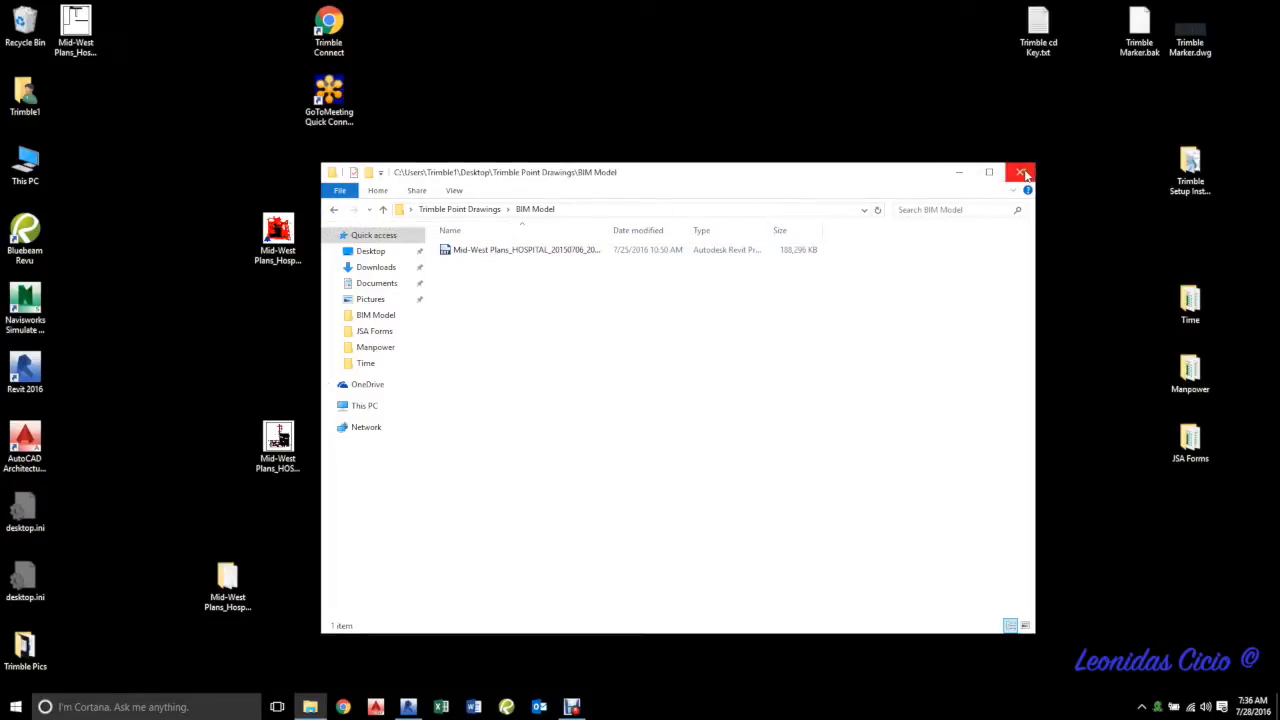
double_click(560, 251)
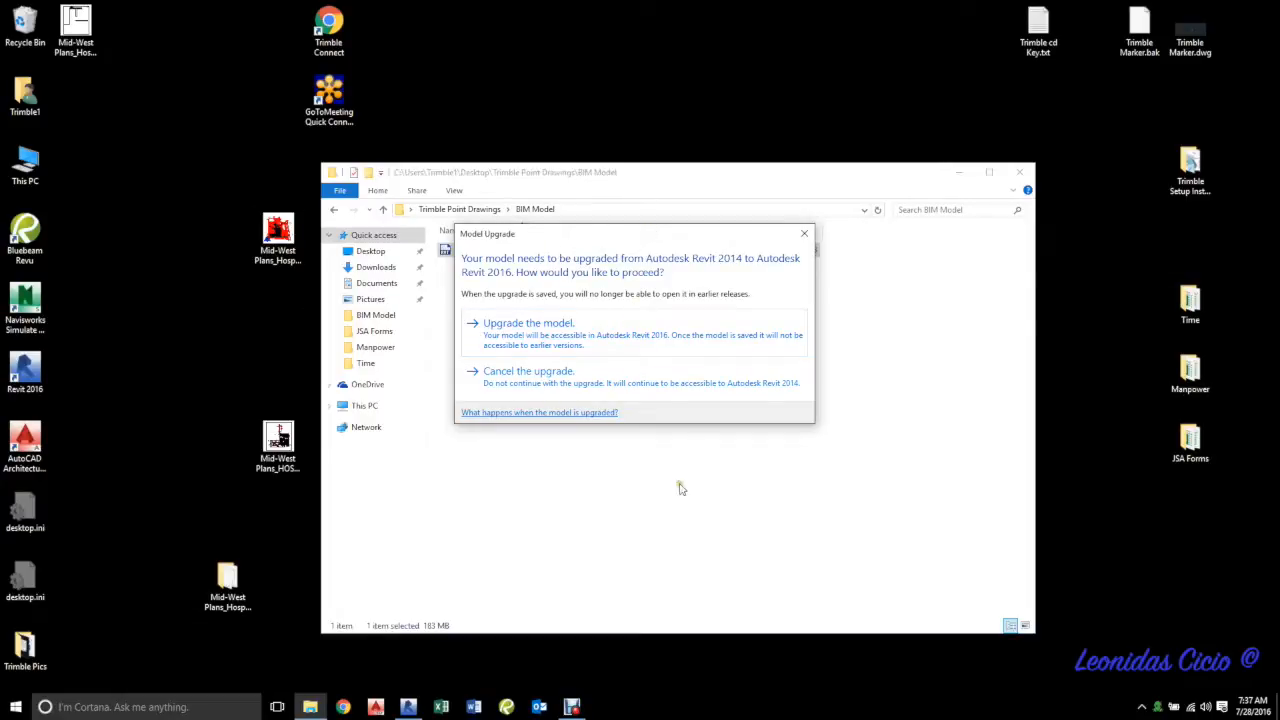
left_click(521, 326)
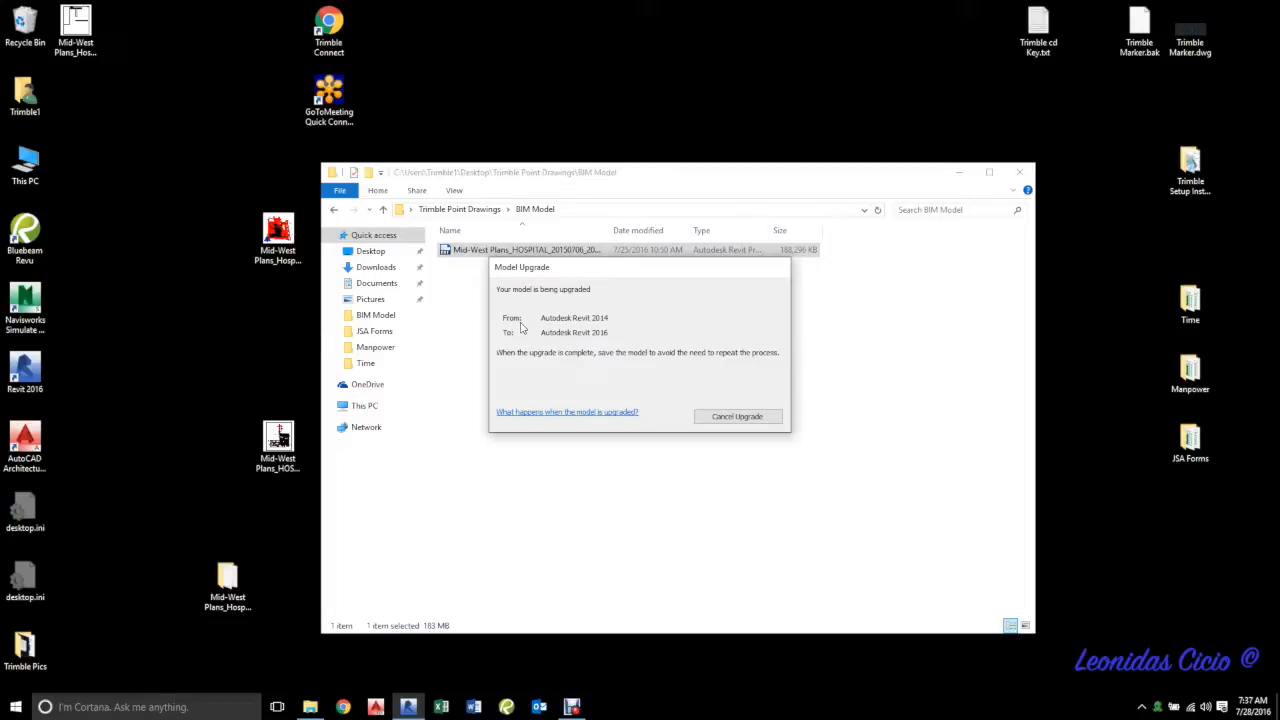
left_click(411, 707)
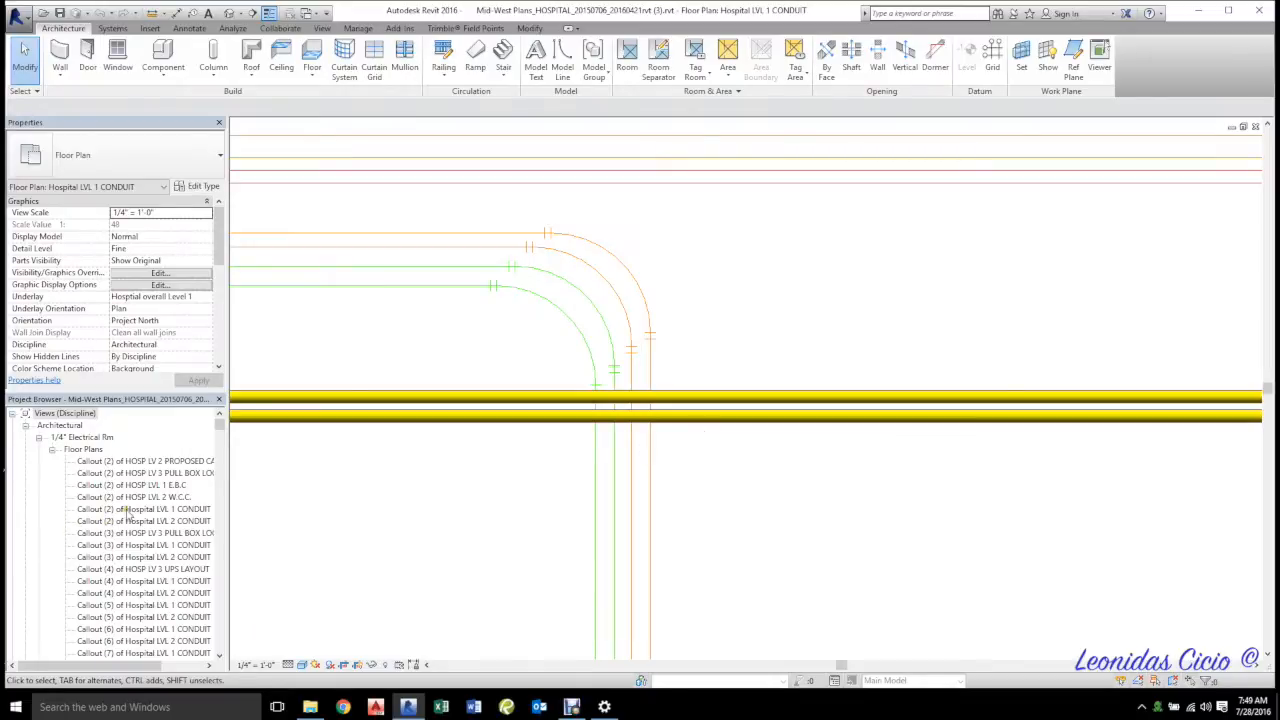
- Open the ELEC LVL 02 3D view from the Coordination views
scroll(128, 511, "down", 2)
left_click_drag(219, 428, 212, 560)
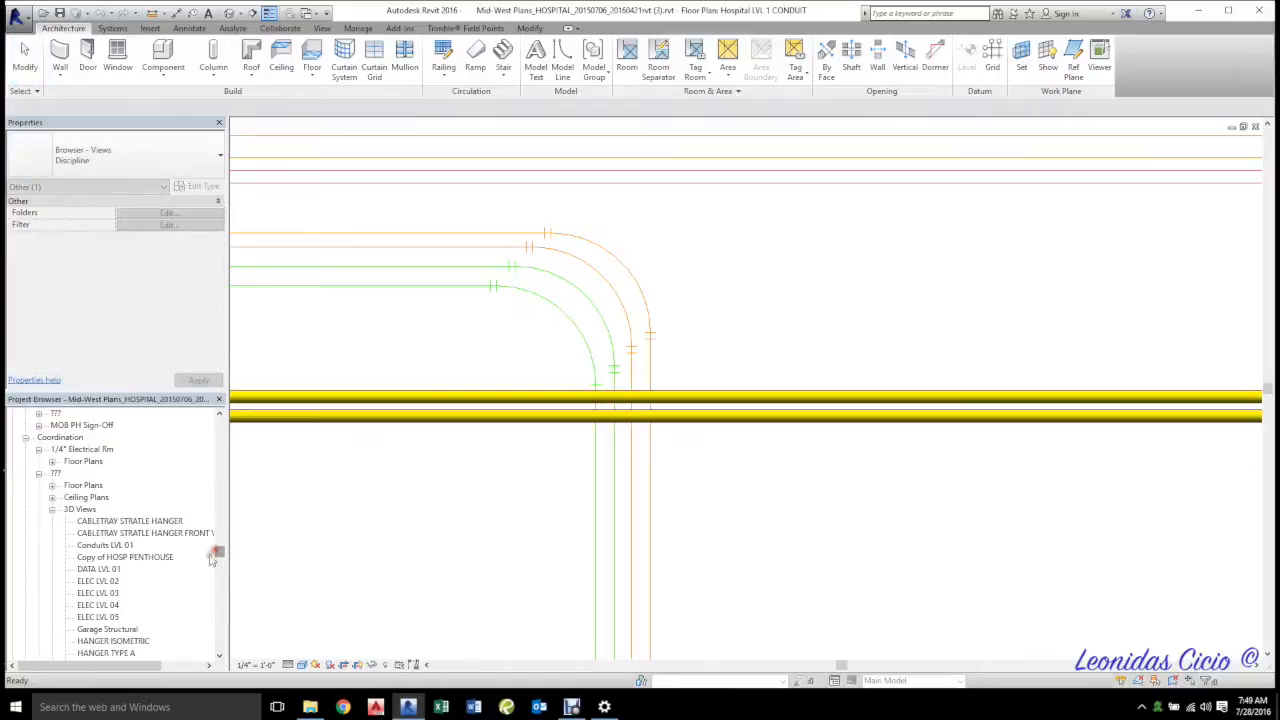
left_click(110, 582)
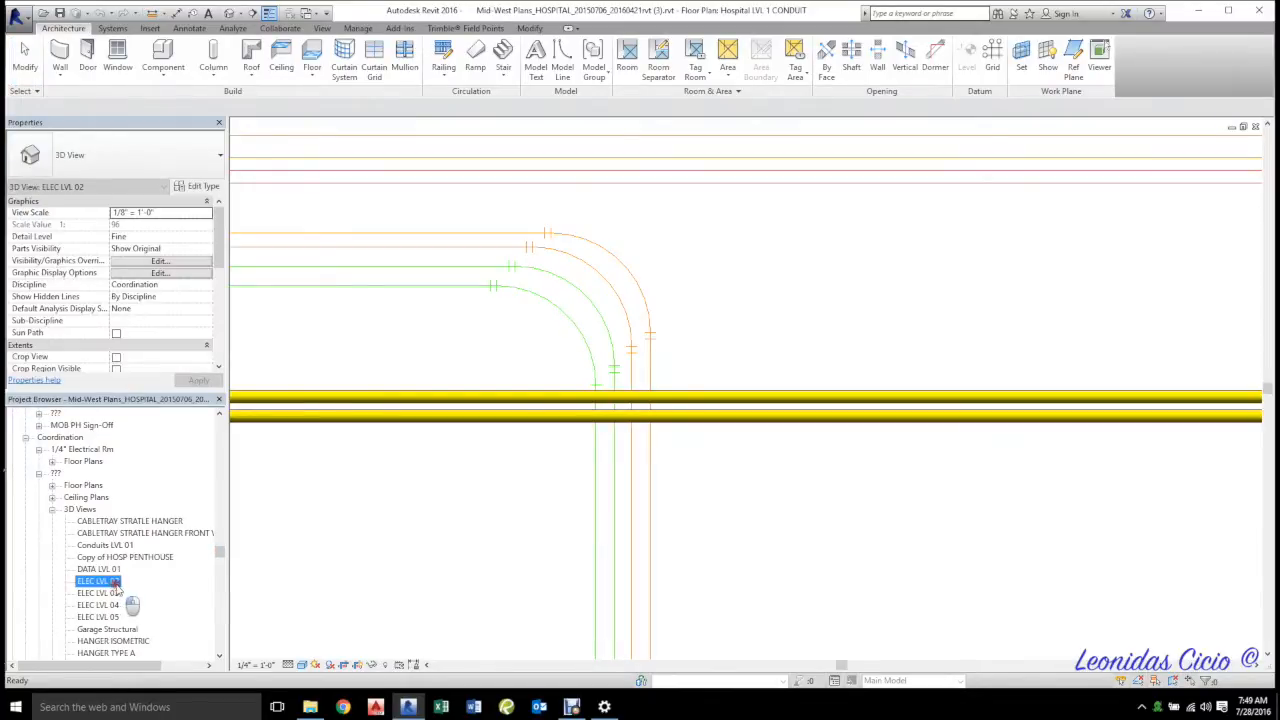
double_click(115, 586)
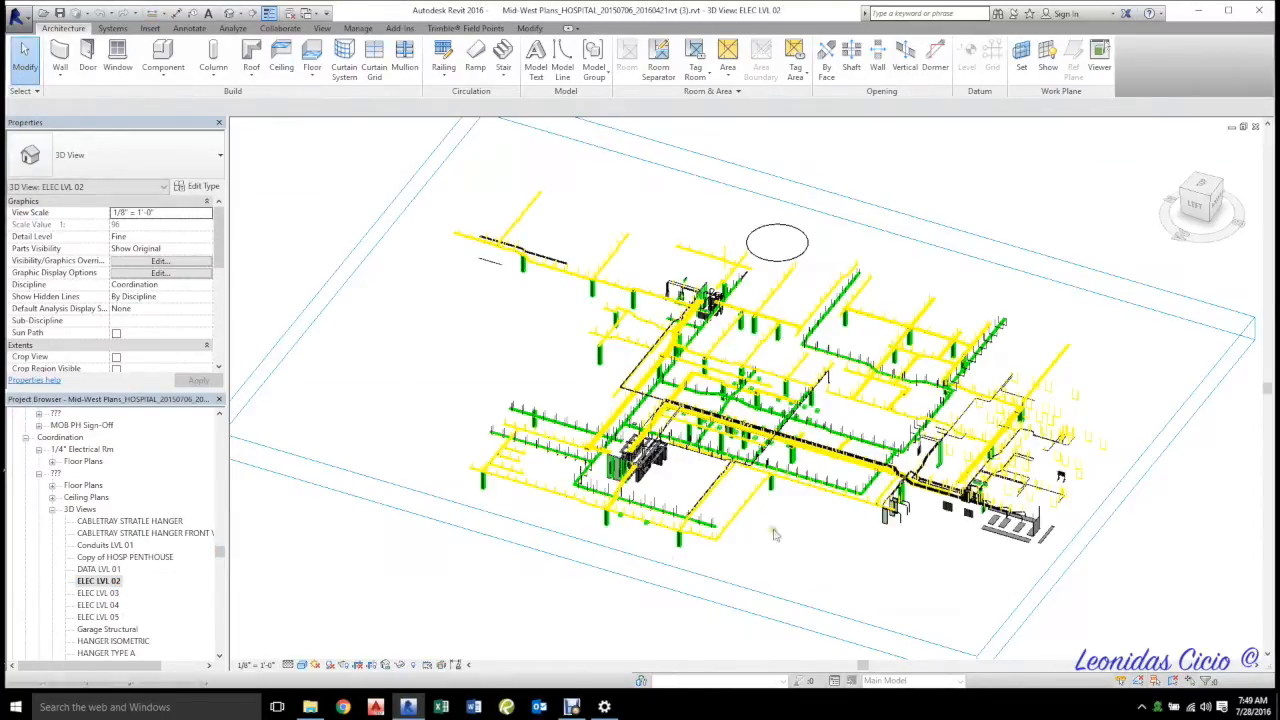
- Examine the level 2 electrical conduit, cable tray and hanger layout across the whole 3D model
scroll(766, 468, "up", 5)
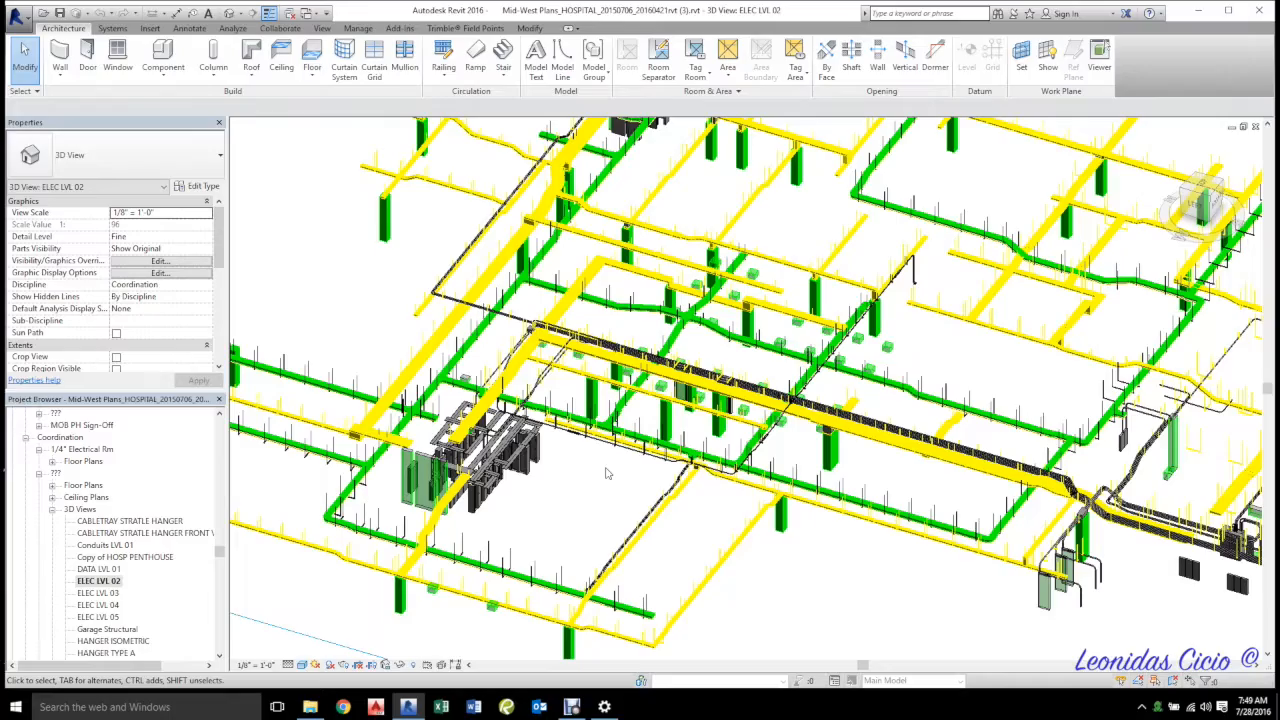
middle_click_drag(605, 473, 513, 455, "shift")
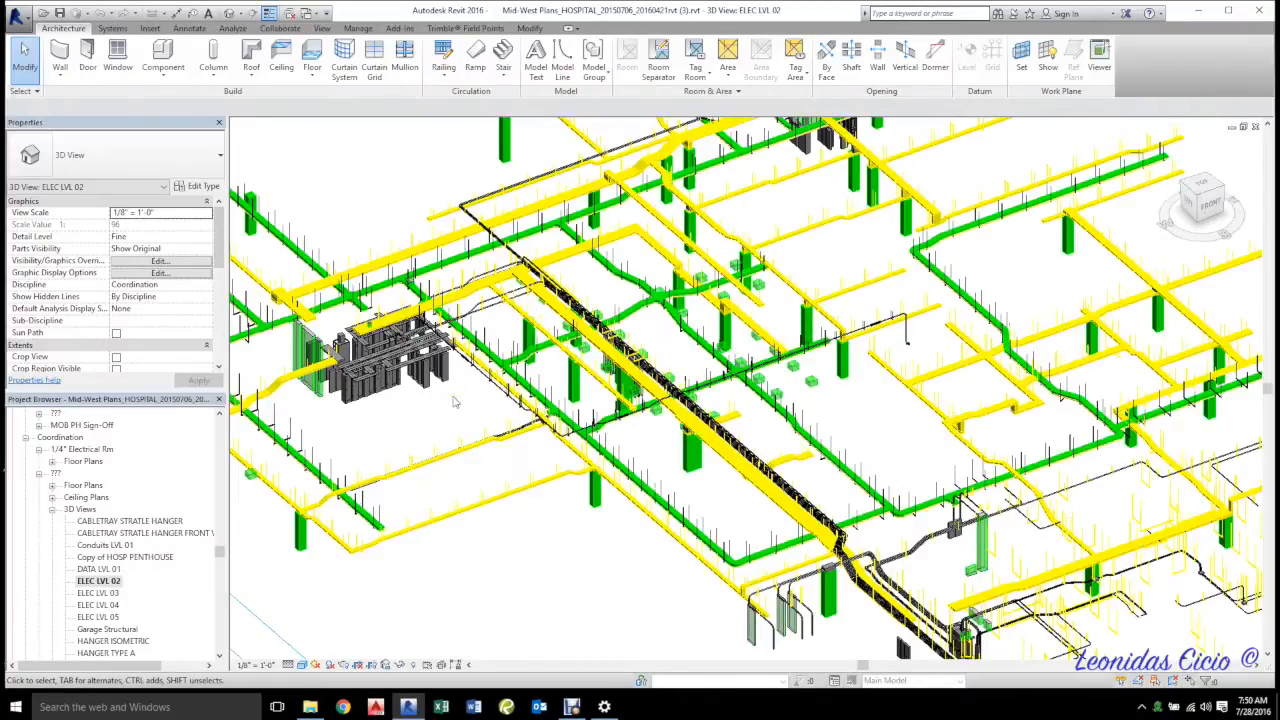
middle_click_drag(416, 419, 811, 379)
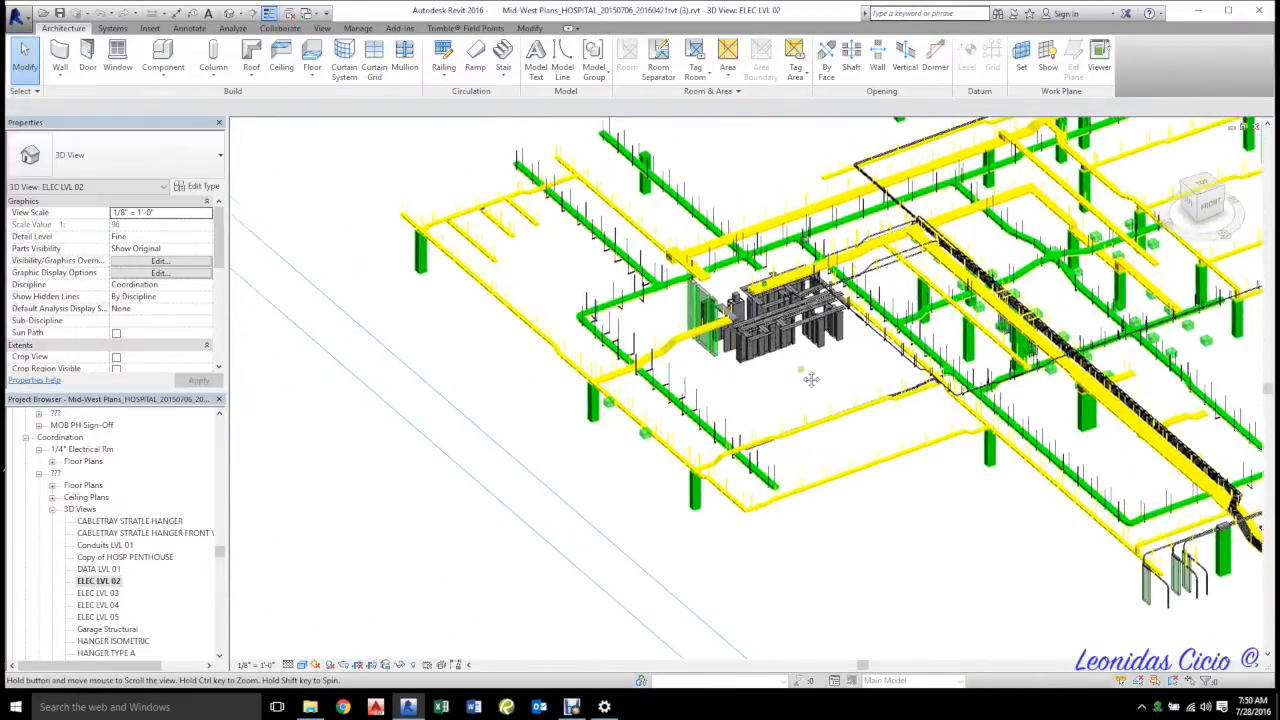
middle_click_drag(934, 363, 479, 374)
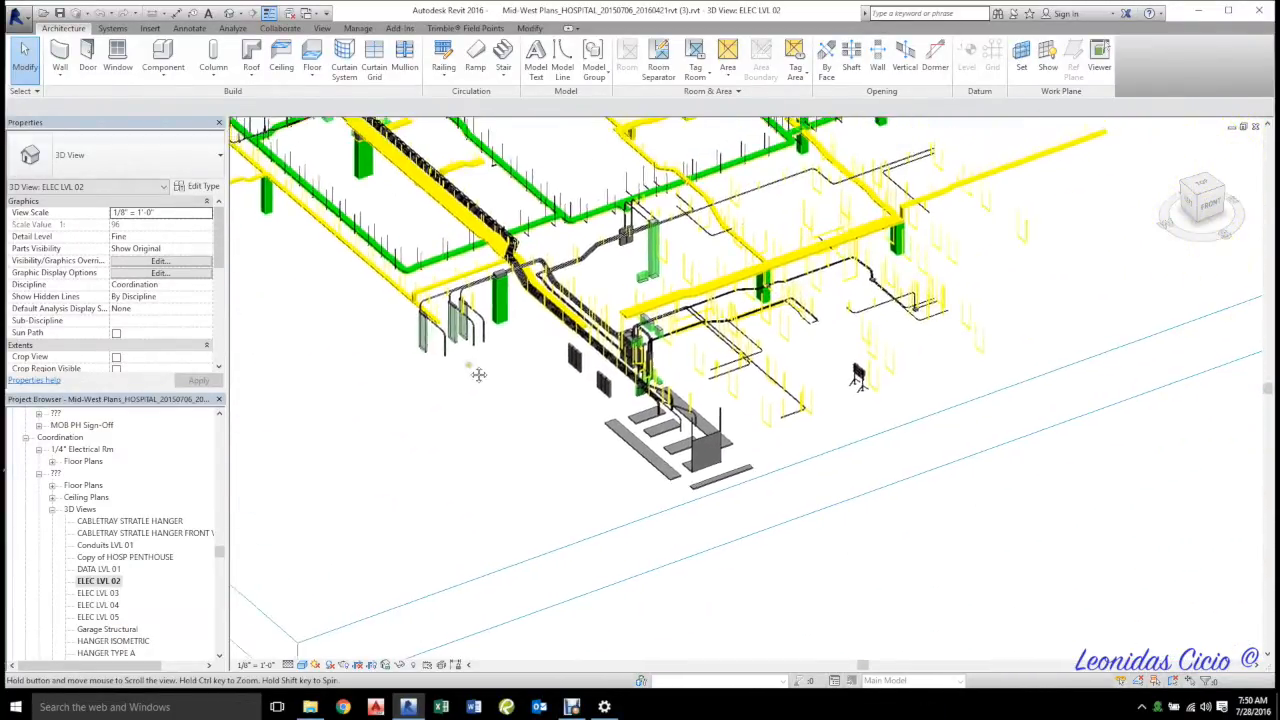
middle_click_drag(1063, 237, 1006, 420)
middle_click_drag(1004, 200, 955, 447)
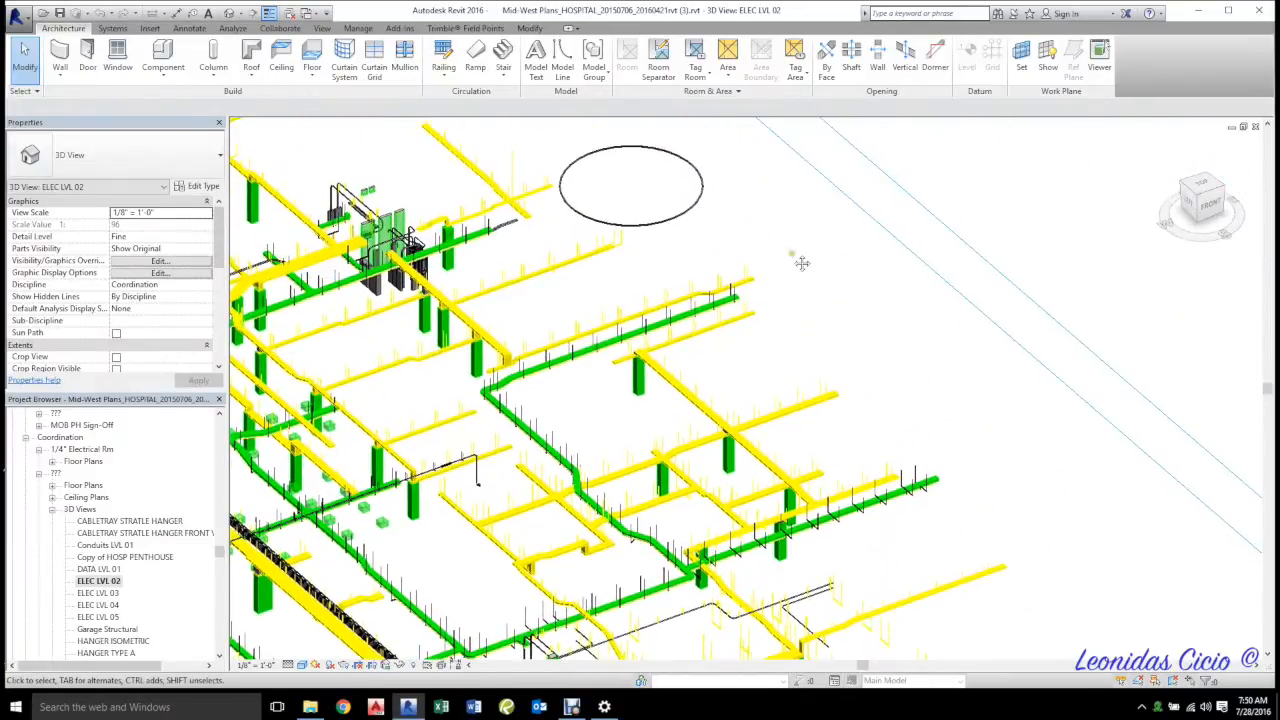
middle_click_drag(802, 263, 973, 457)
middle_click_drag(592, 334, 980, 243)
middle_click_drag(608, 270, 763, 245)
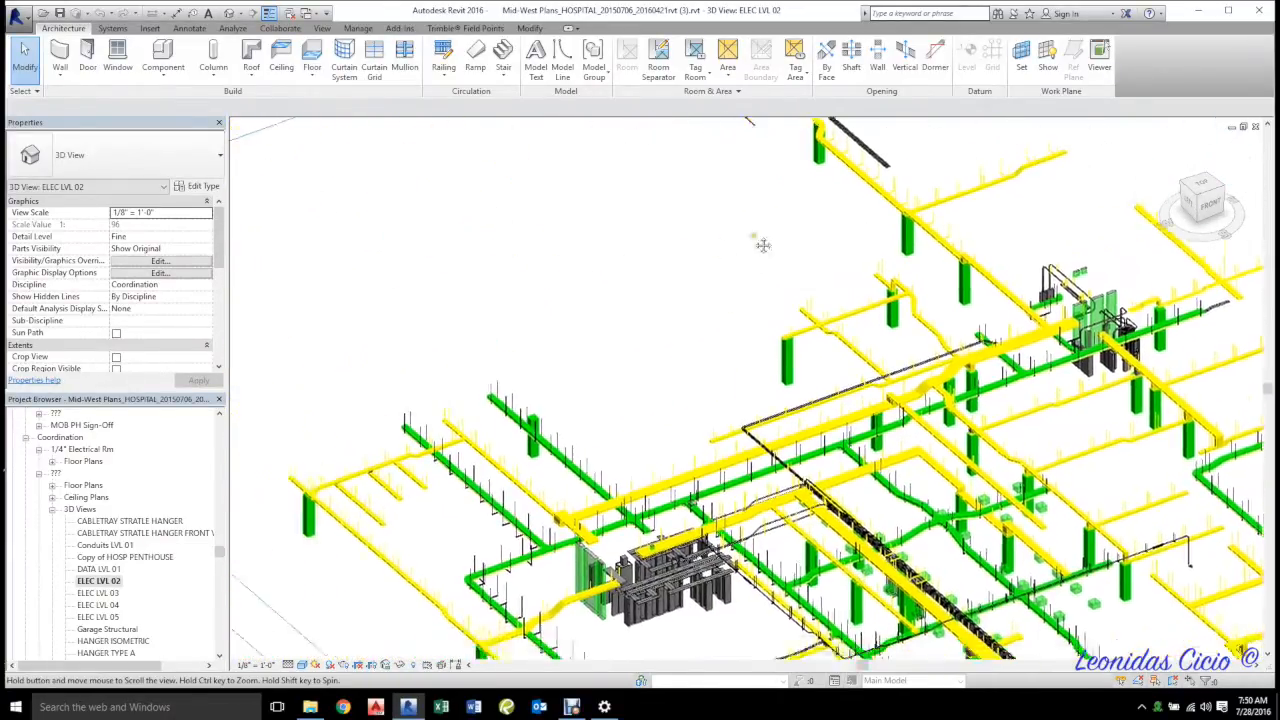
middle_click_drag(677, 291, 743, 246)
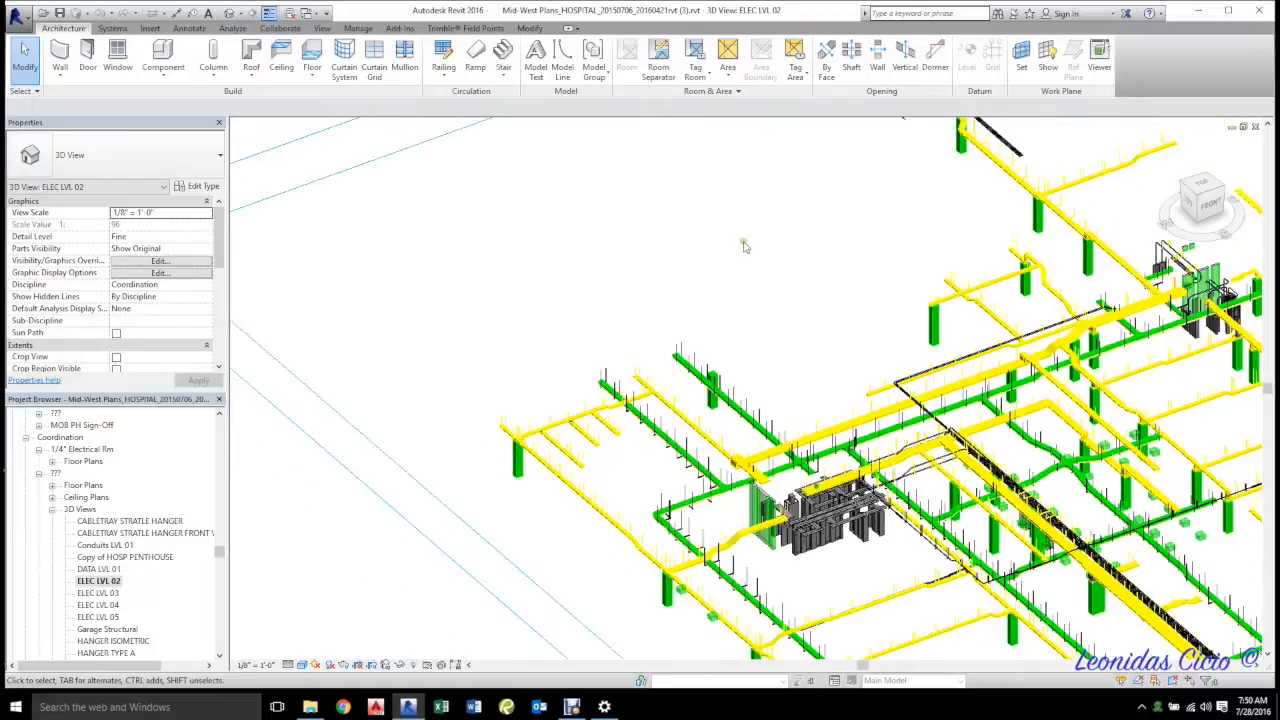
scroll(743, 246, "down", 3)
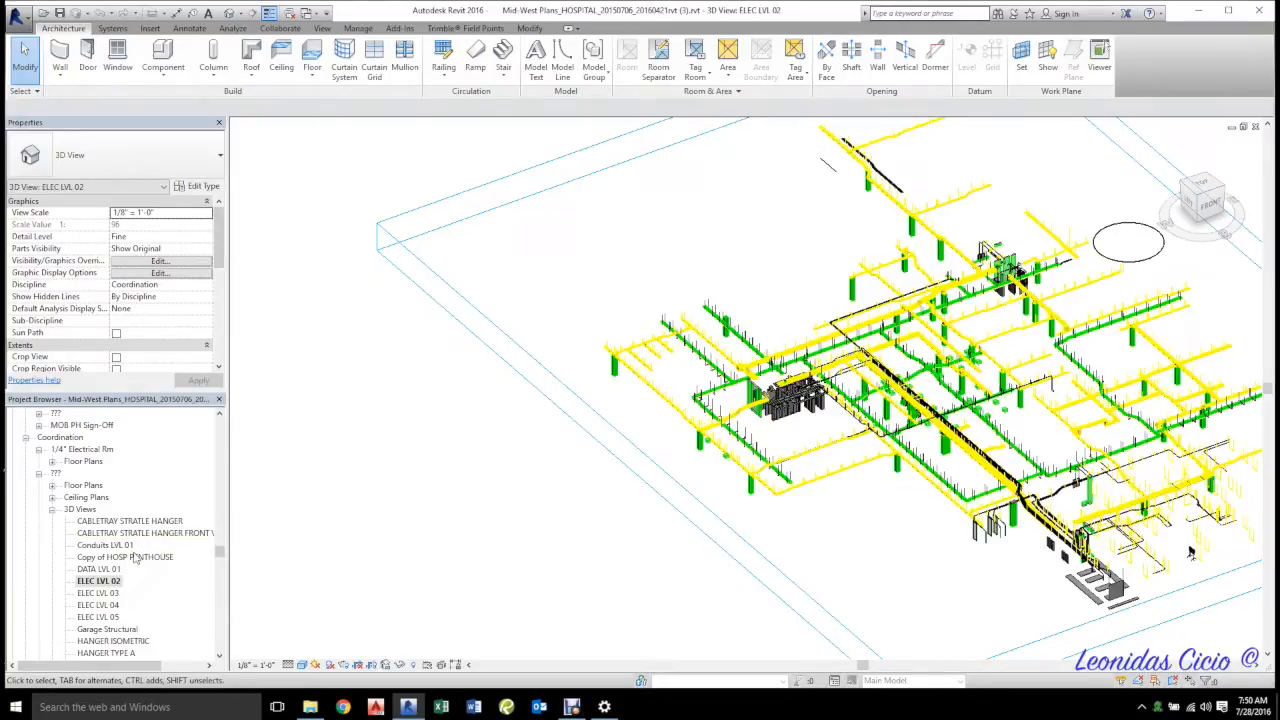
- Find and open the Hospital LVL 4 CONDUIT floor plan
left_click_drag(220, 417, 220, 417)
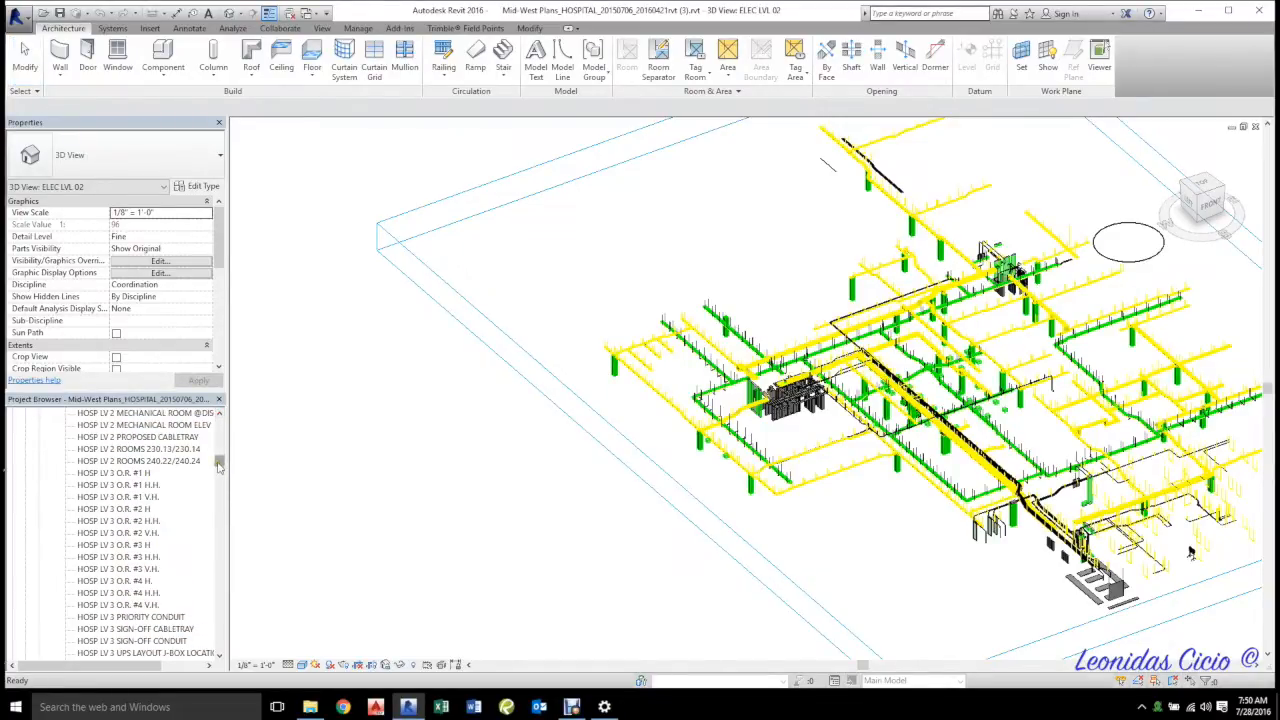
left_click_drag(221, 471, 221, 475)
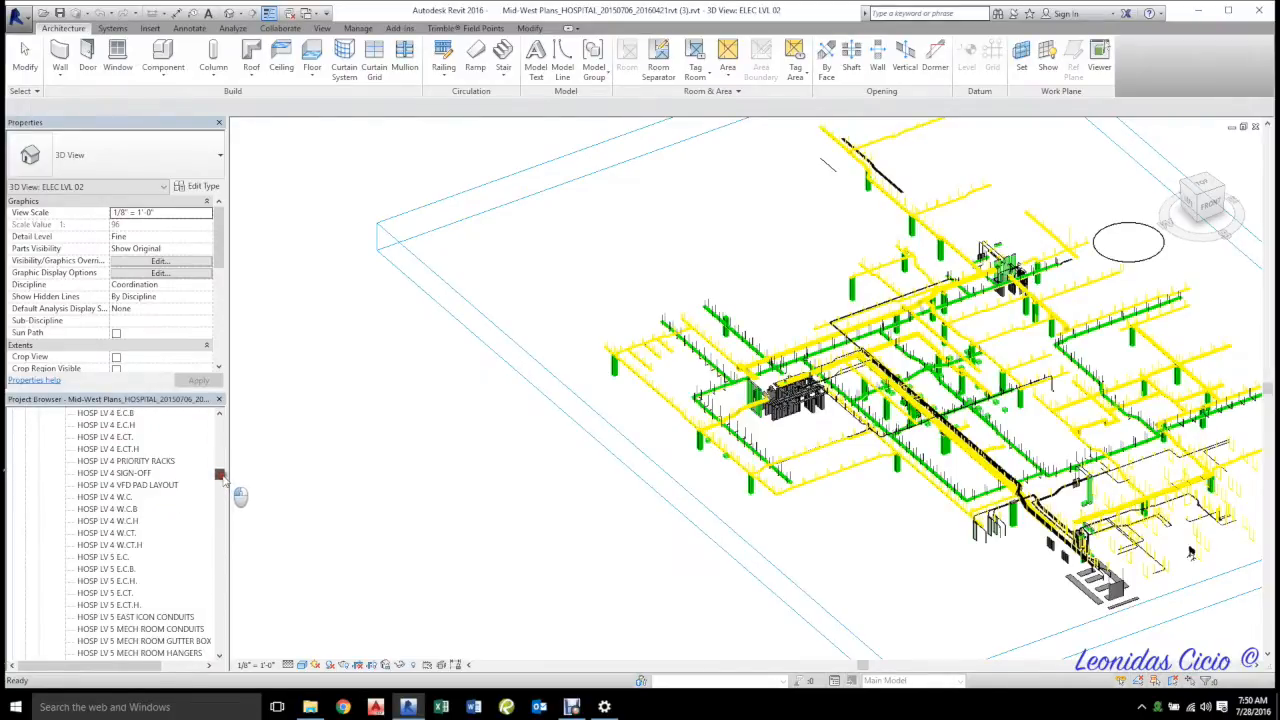
left_click_drag(236, 496, 238, 500)
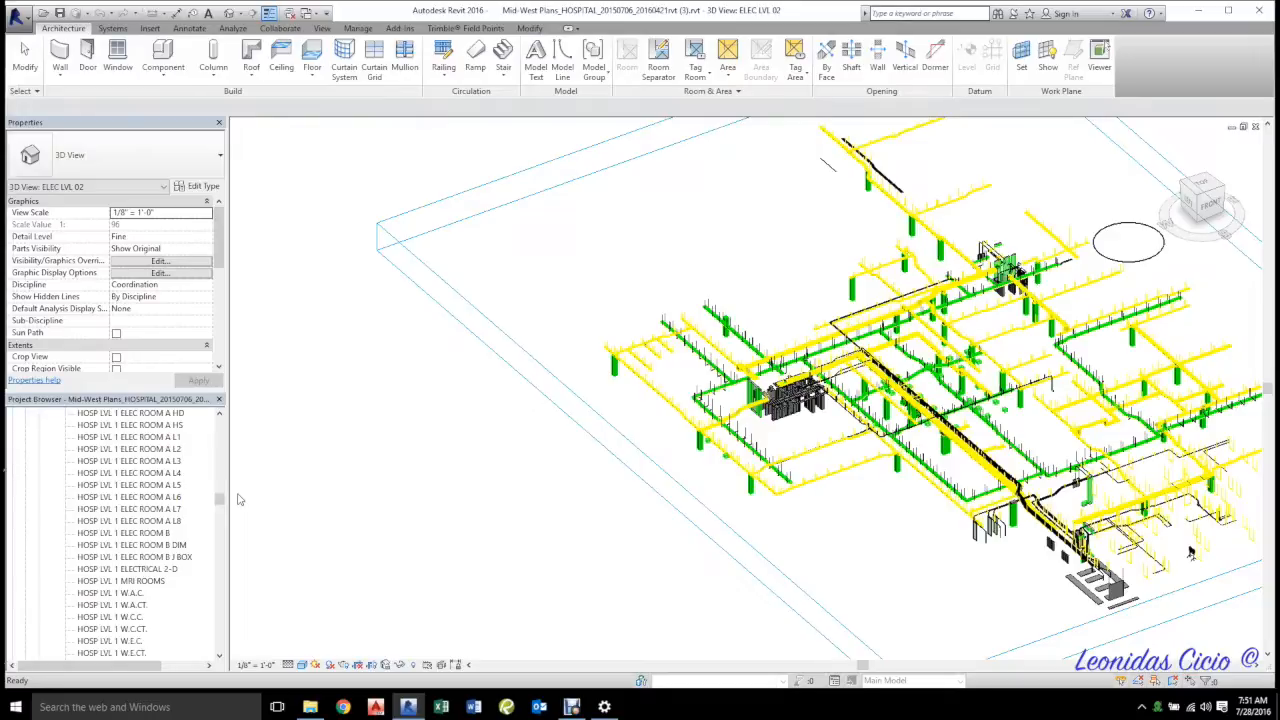
scroll(195, 486, "up", 5)
scroll(193, 481, "up", 1)
left_click_drag(219, 491, 217, 530)
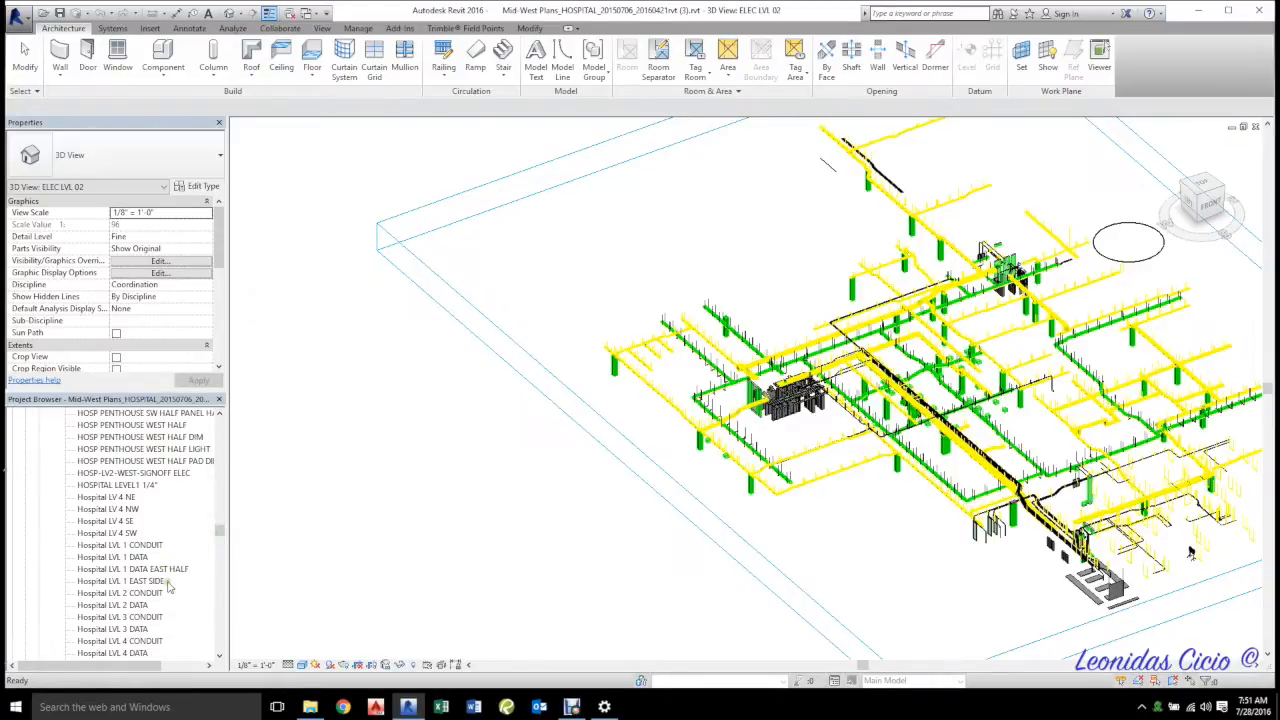
scroll(162, 615, "down", 1)
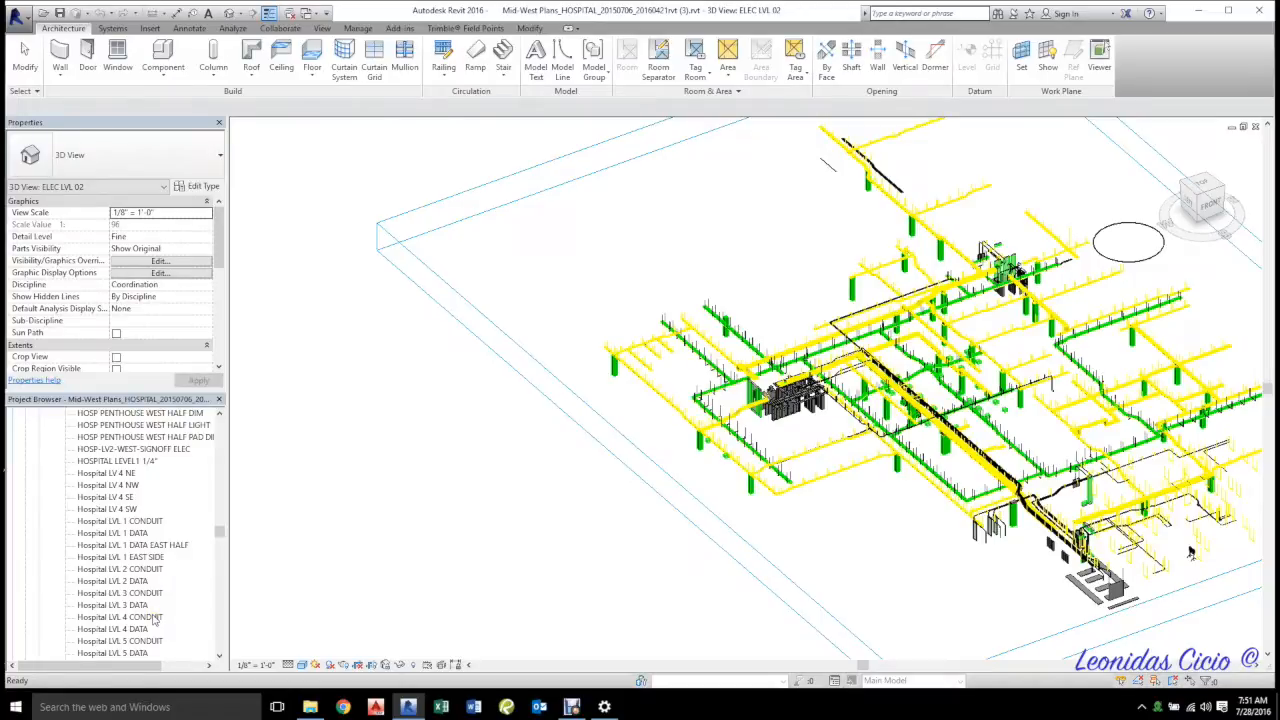
double_click(157, 620)
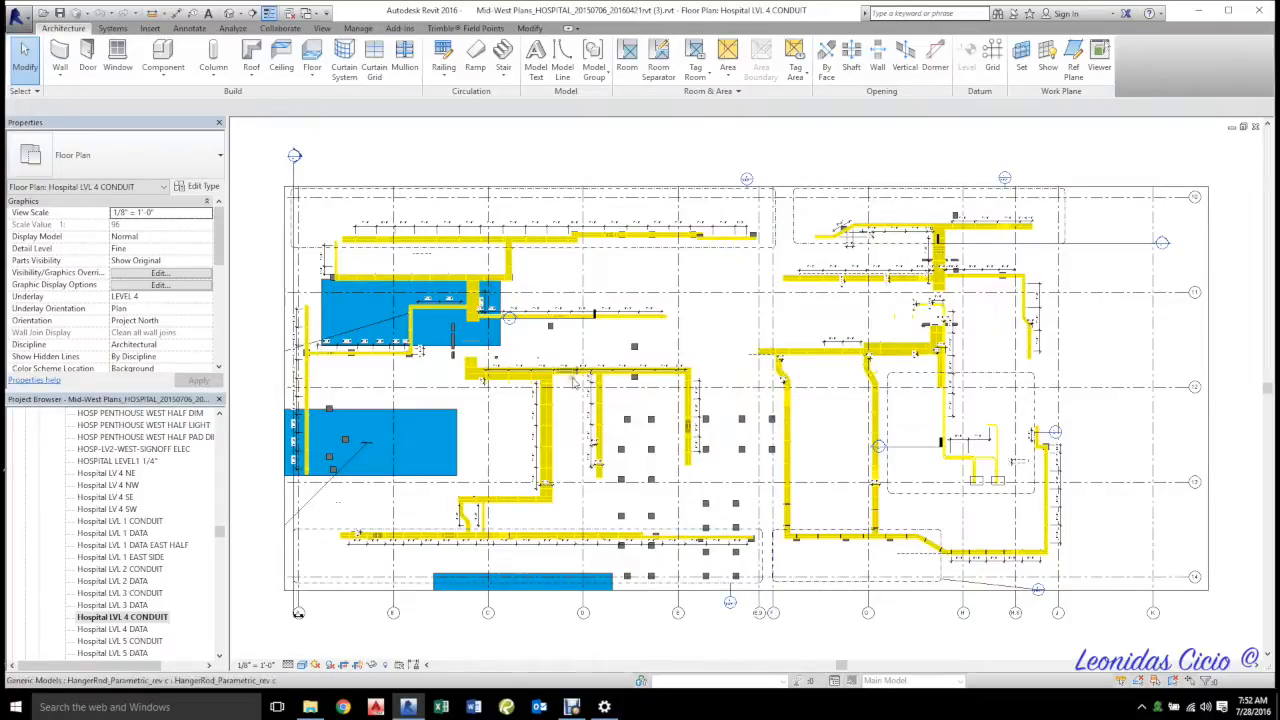
scroll(490, 380, "down", 2)
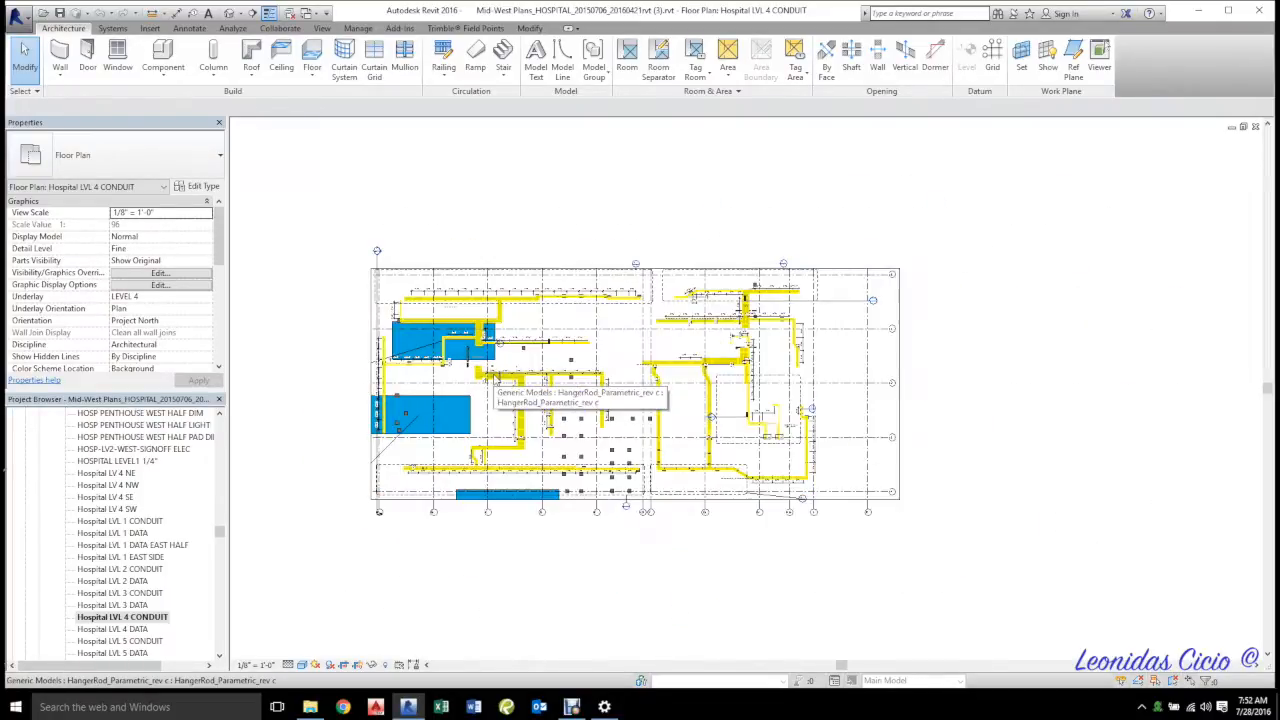
scroll(488, 370, "up", 2)
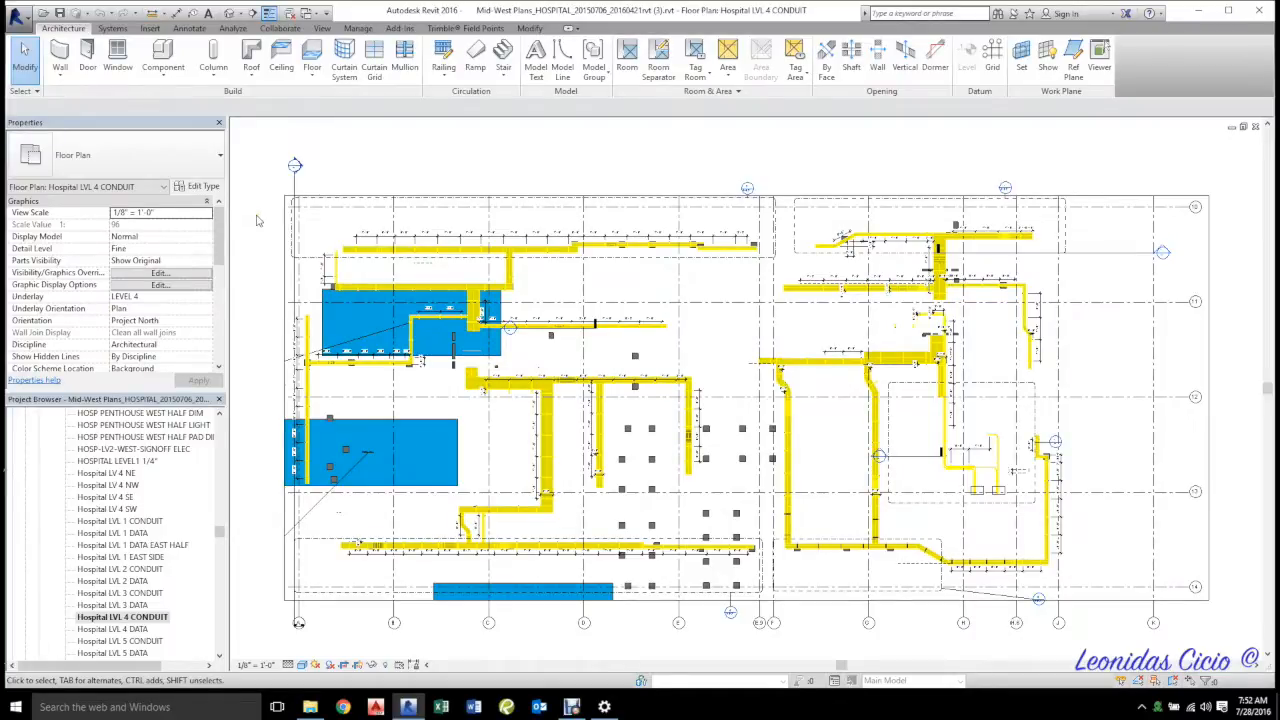
mouse_move(256, 215)
left_mouse_down()
mouse_move(278, 220)
mouse_move(258, 222)
left_mouse_up()
mouse_move(250, 213)
left_mouse_down()
mouse_move(800, 500)
mouse_move(1086, 594)
left_mouse_up()
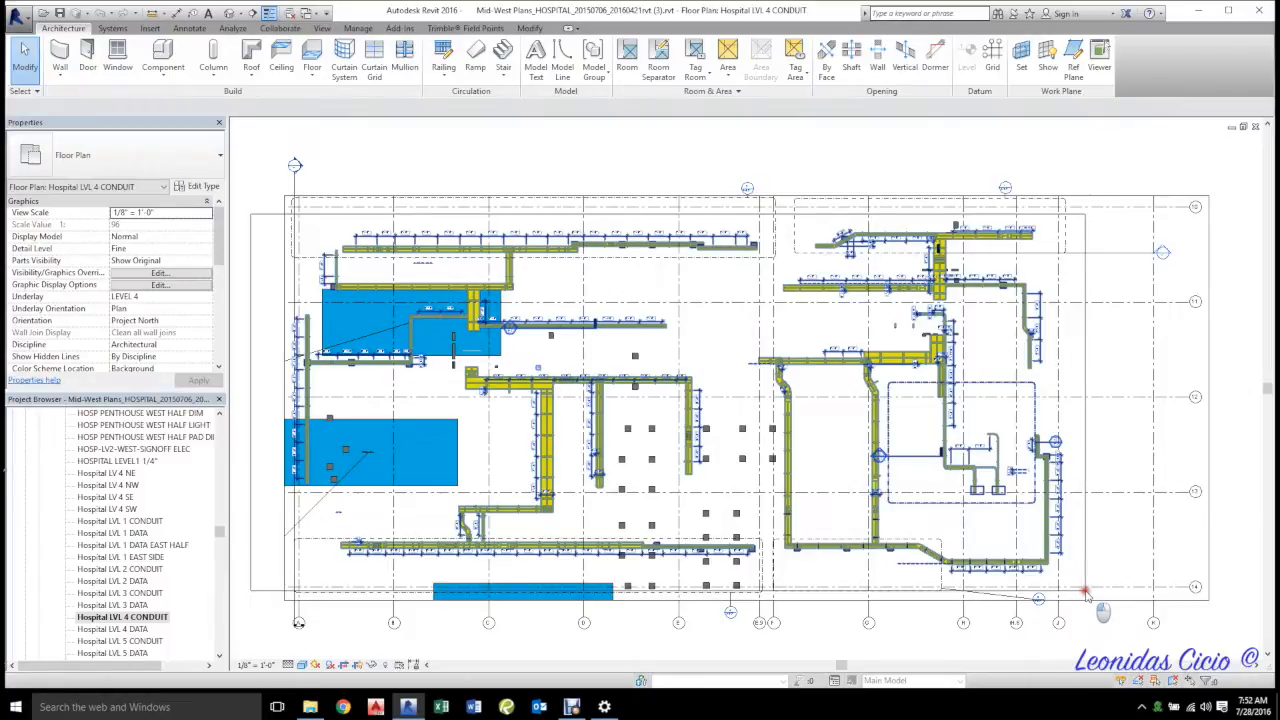
left_click_drag(1086, 594, 1087, 595)
left_click(1231, 208)
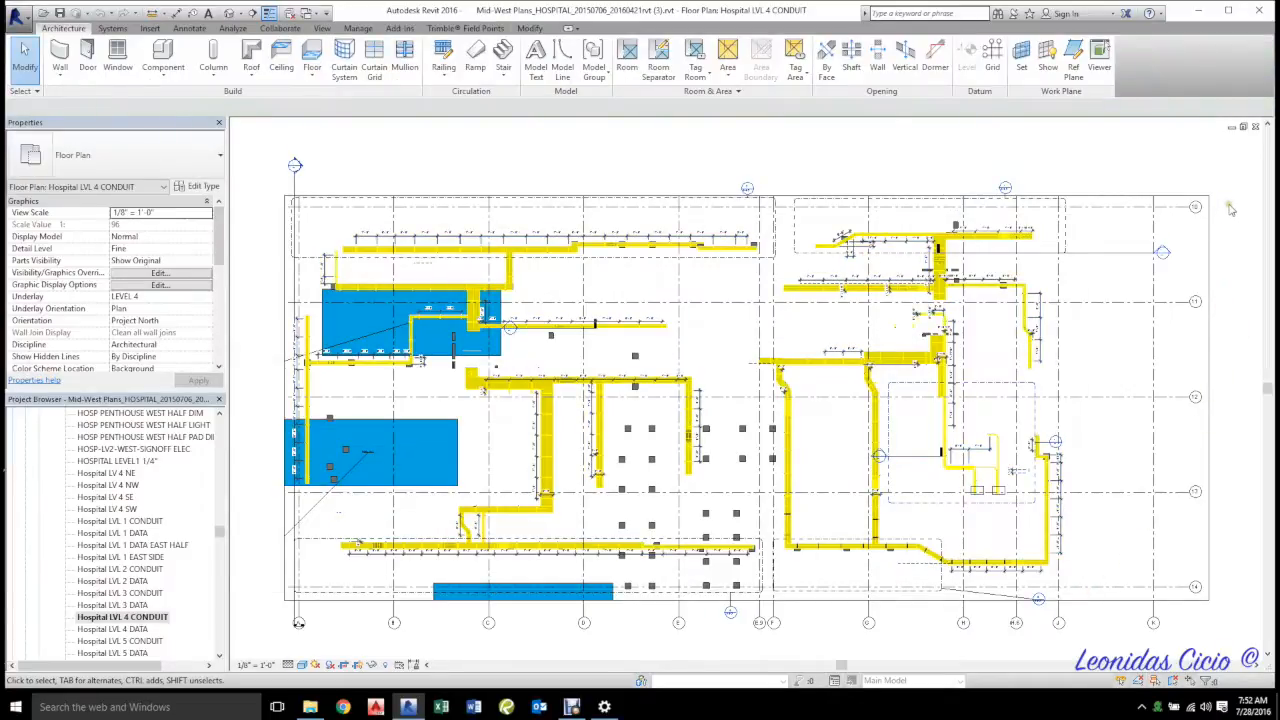
mouse_move(1231, 208)
left_mouse_down()
mouse_move(1165, 275)
mouse_move(880, 420)
mouse_move(470, 550)
mouse_move(330, 572)
mouse_move(280, 602)
left_mouse_up()
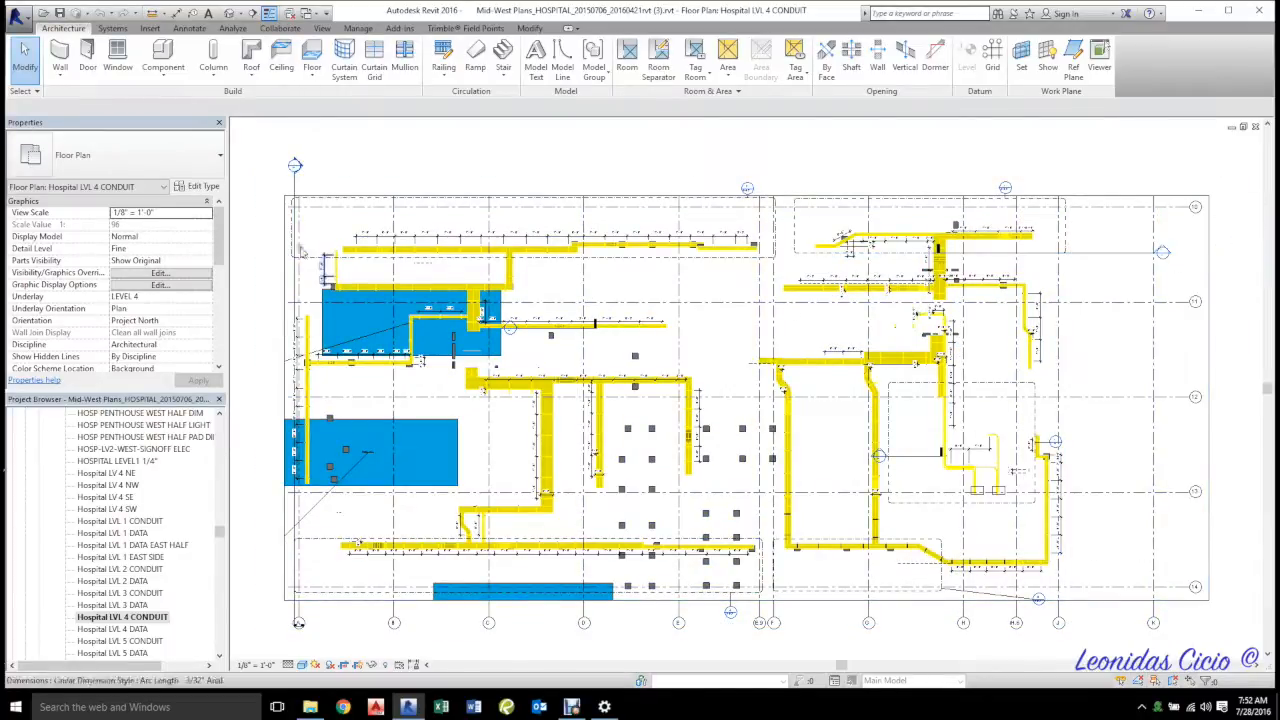
- Delete the conduit runs, hanger rods and dimensions enclosed by a window selection across the level 4 plan, including their dependent views
left_click_drag(258, 212, 1127, 597)
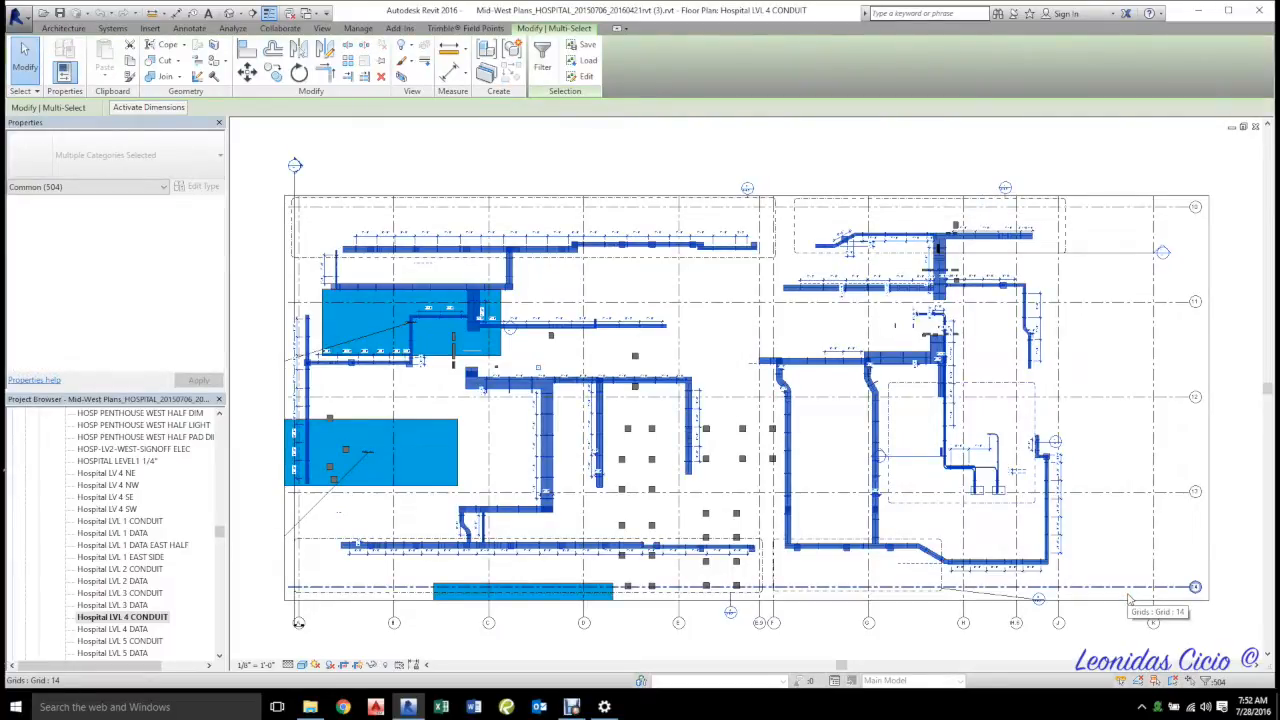
key("Delete")
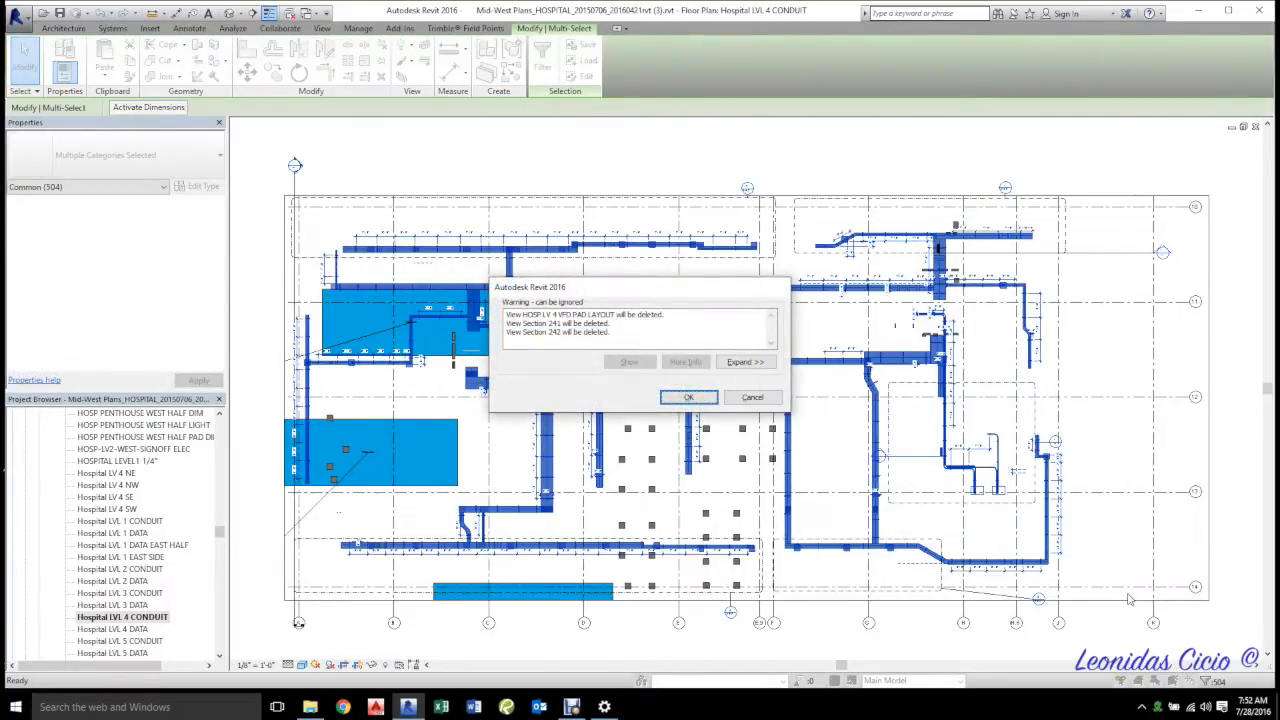
key("Return")
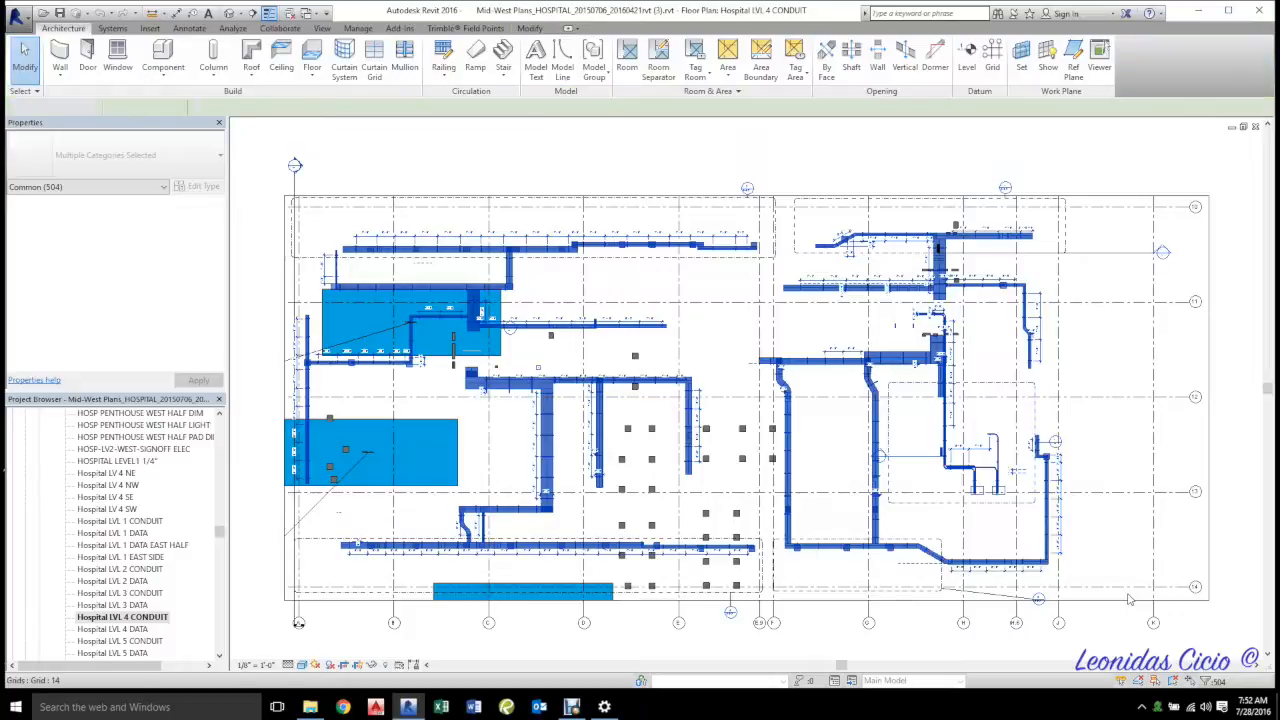
- Delete the clearance generic model and the imported MWE CP UG_09.18.14_3D_CAD.dwg drawing from the level 4 plan
left_click(550, 336)
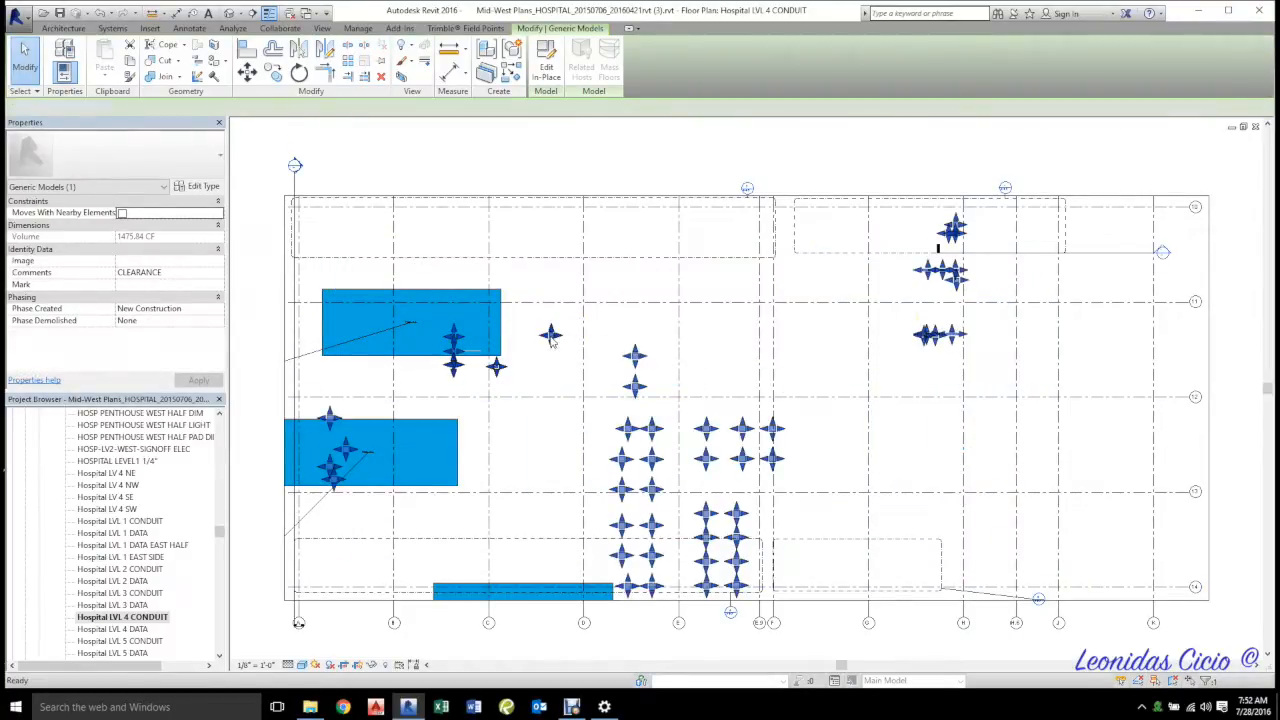
key("Escape")
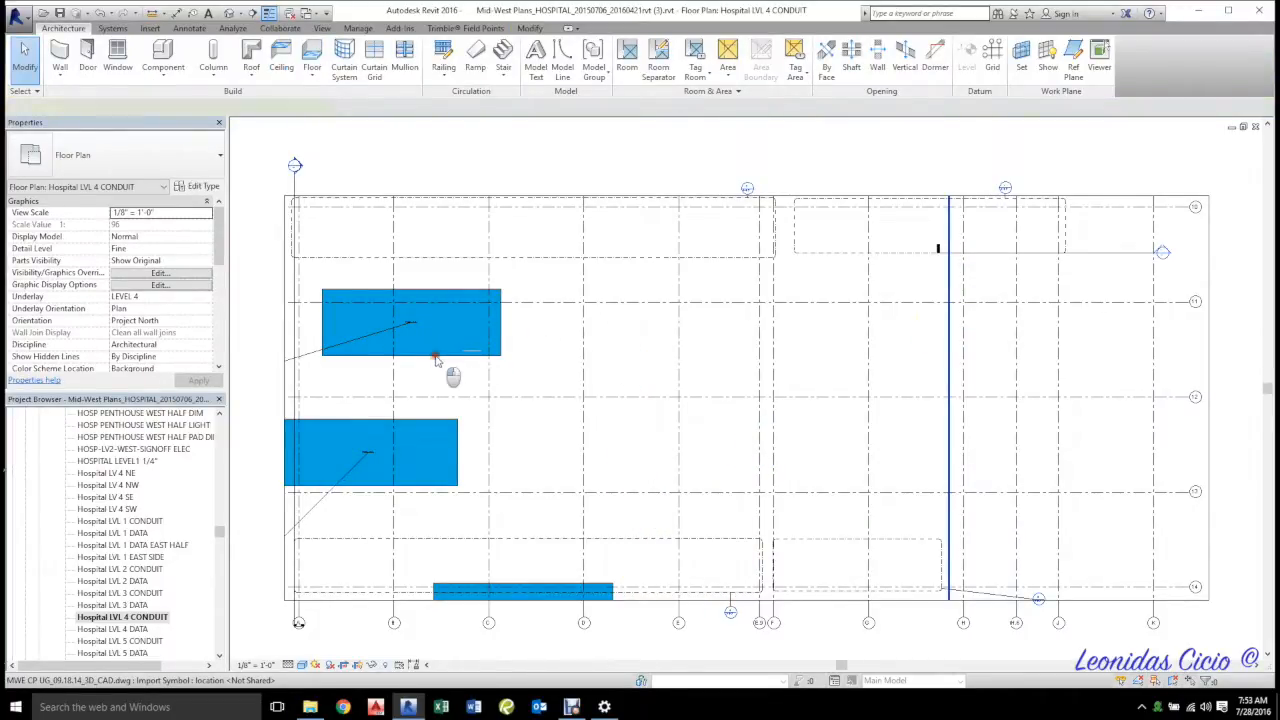
left_click(437, 364)
scroll(428, 345, "up", 3)
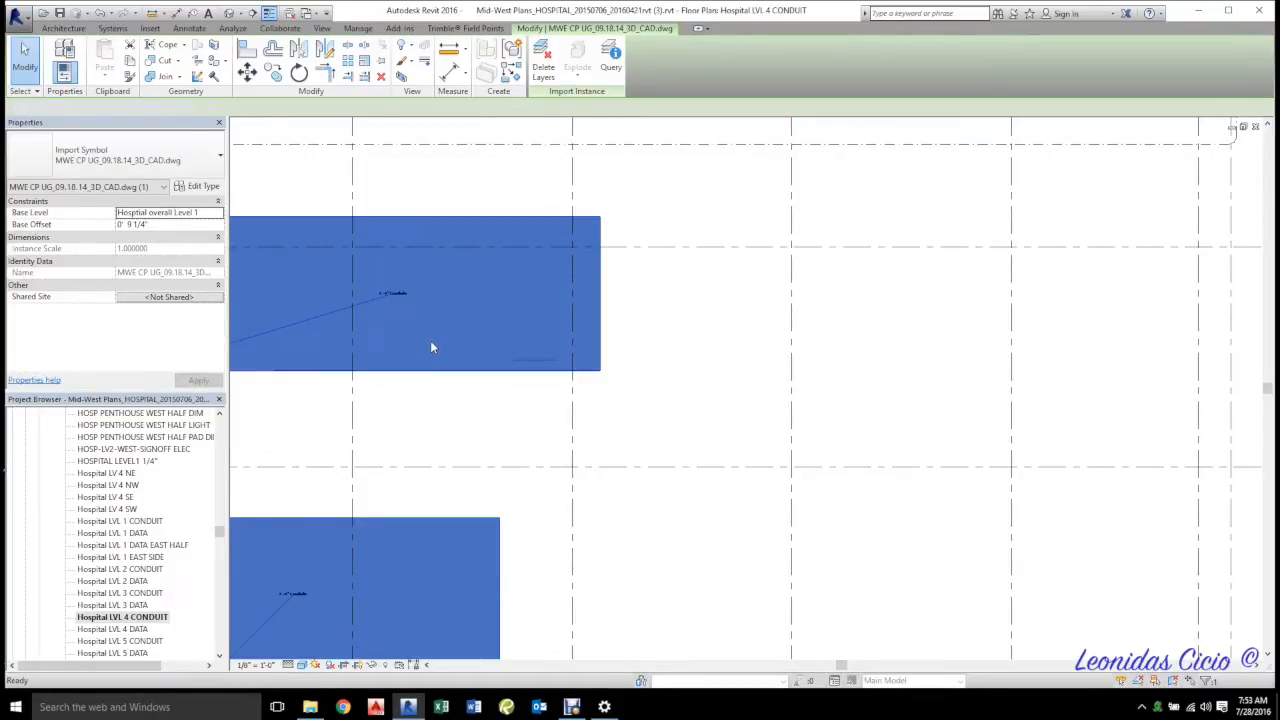
key("Delete")
scroll(541, 366, "down", 4)
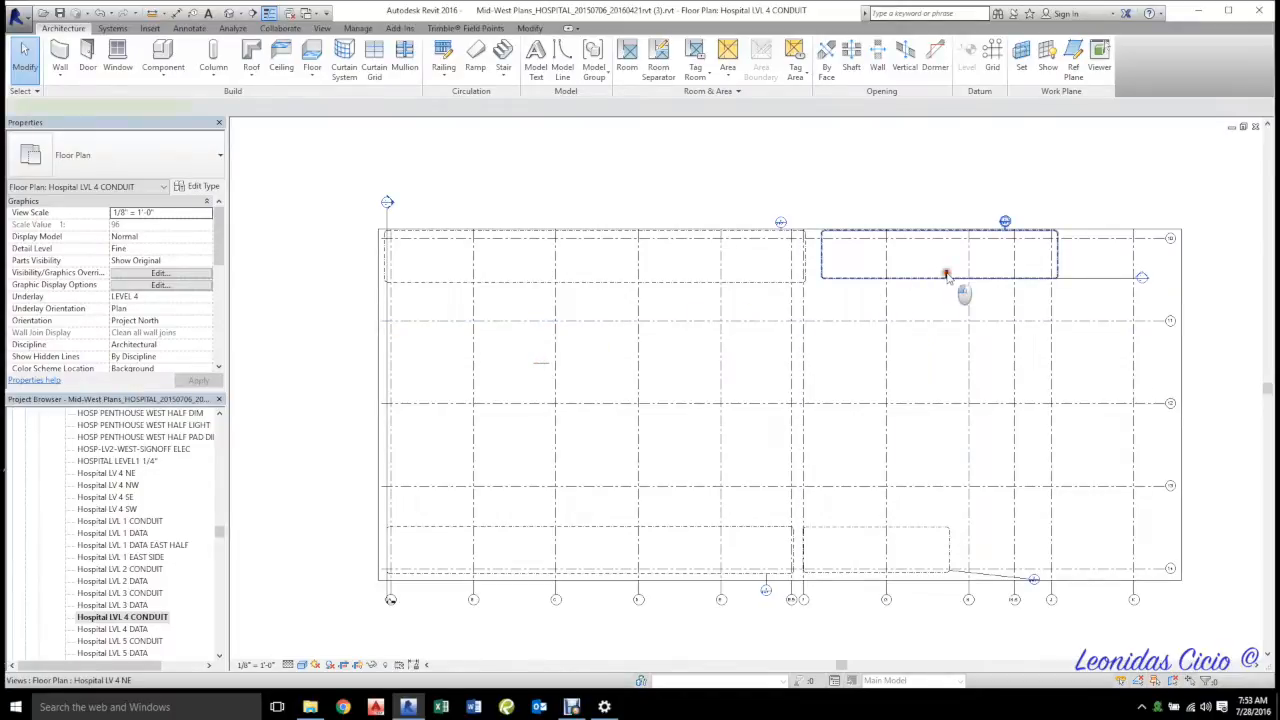
- Delete the Hospital LV 4 NE callout and the Section 235 wall section marker from the level 4 plan, including their views
left_click(944, 278)
key("Delete")
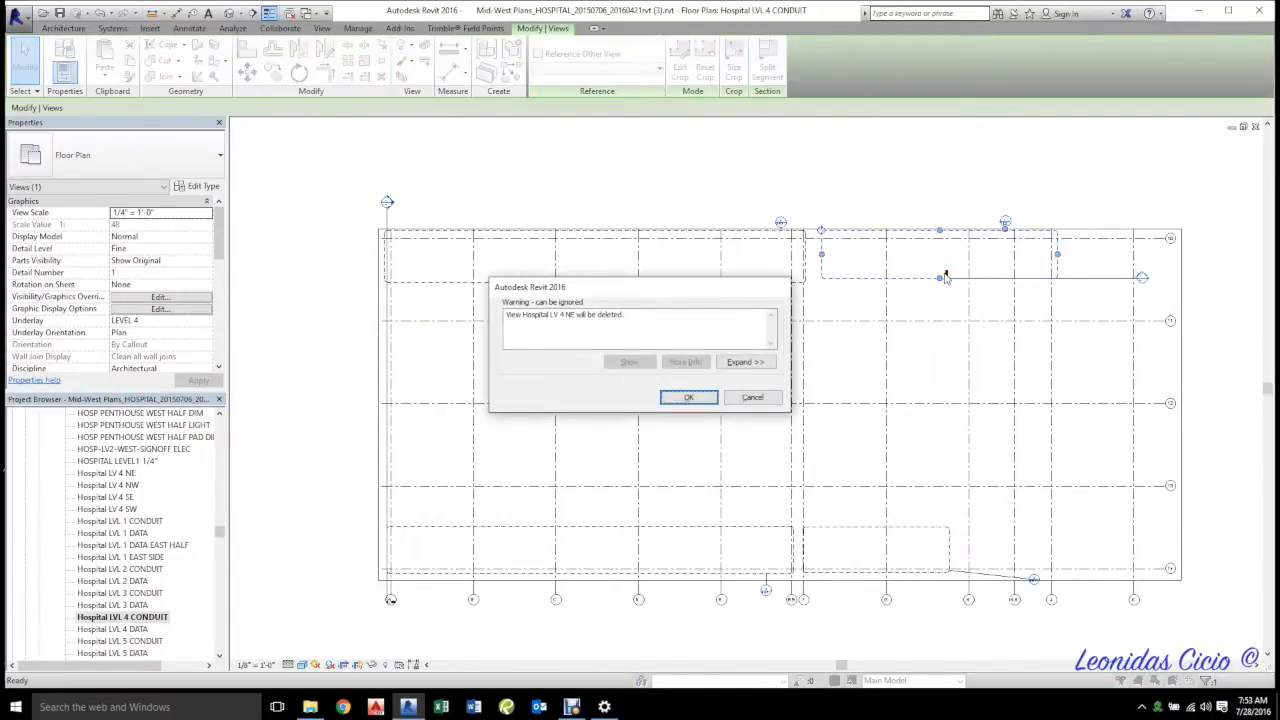
key("Return")
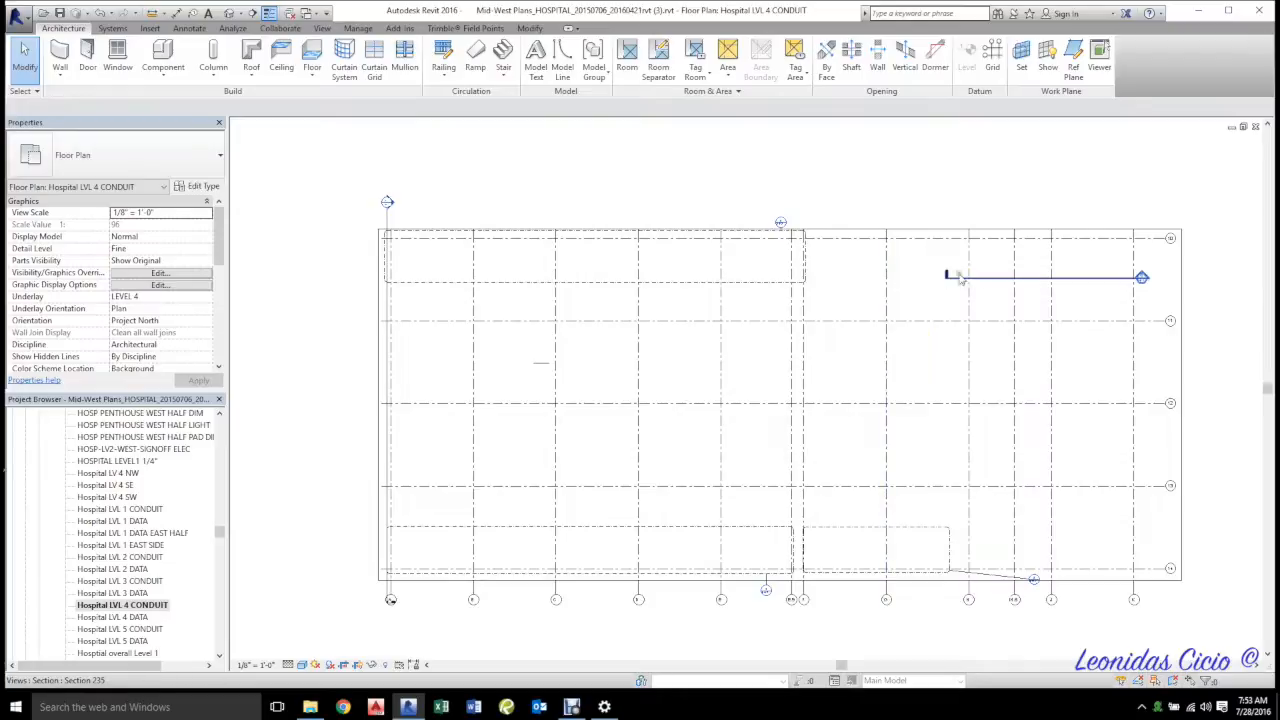
left_click(944, 278)
key("Delete")
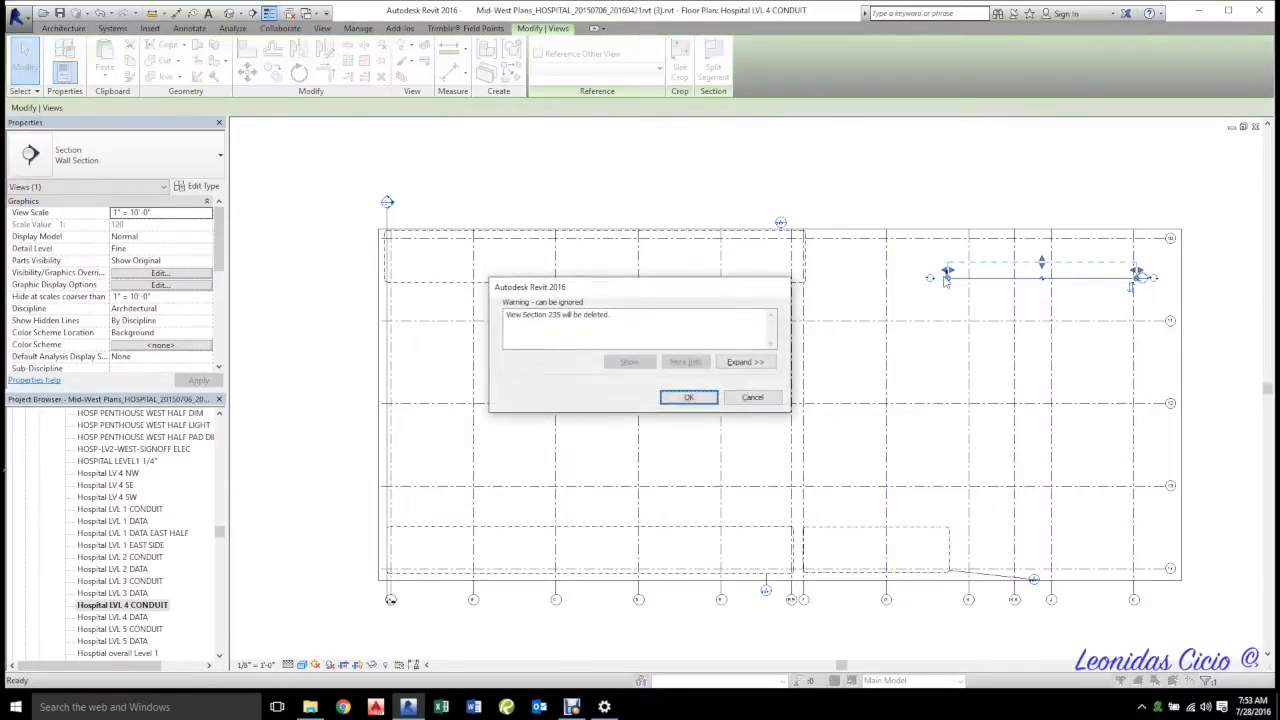
key("Return")
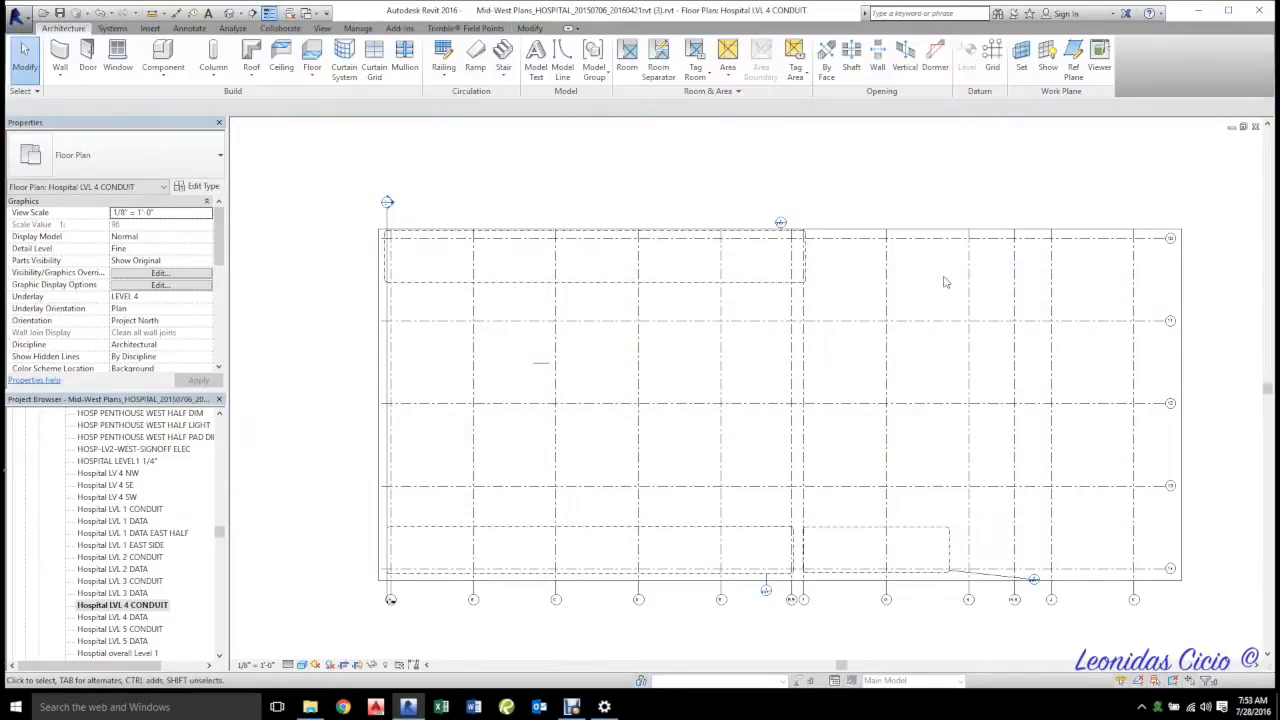
- Delete the Hospital LV 4 NW callout and the Section 66 building section along grid A, including their views
left_click(775, 283)
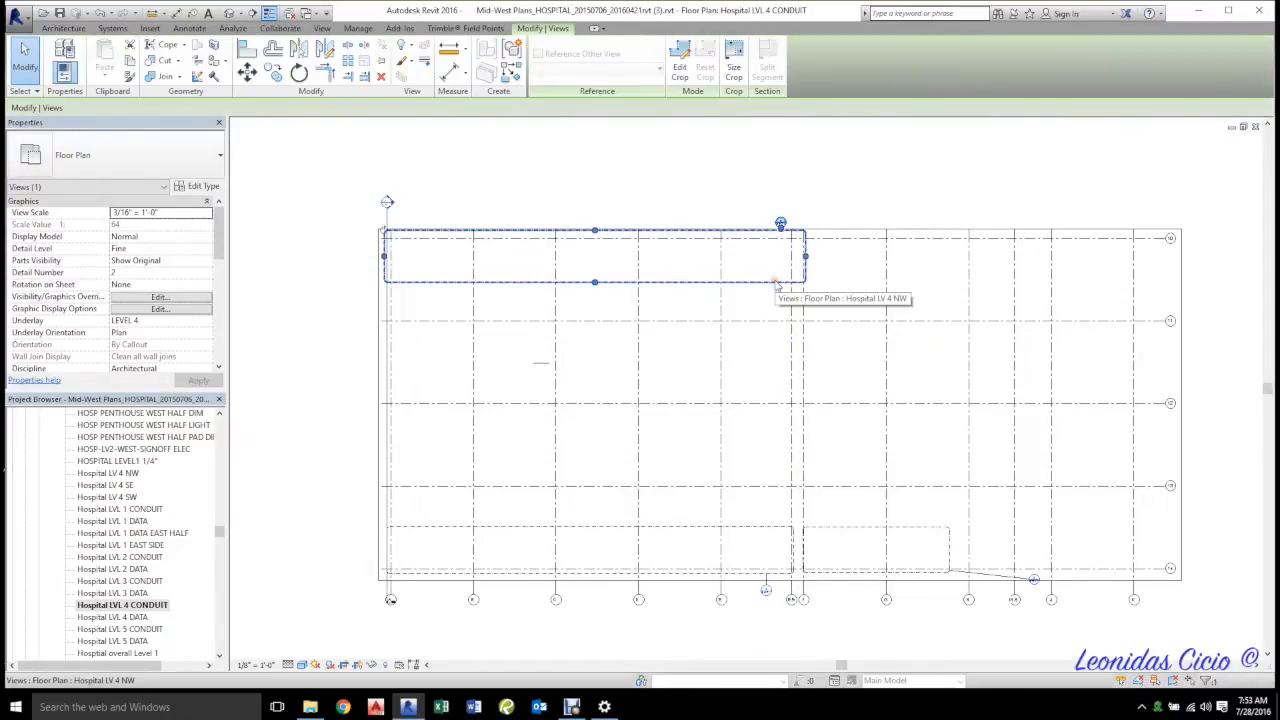
key("Delete")
key("Return")
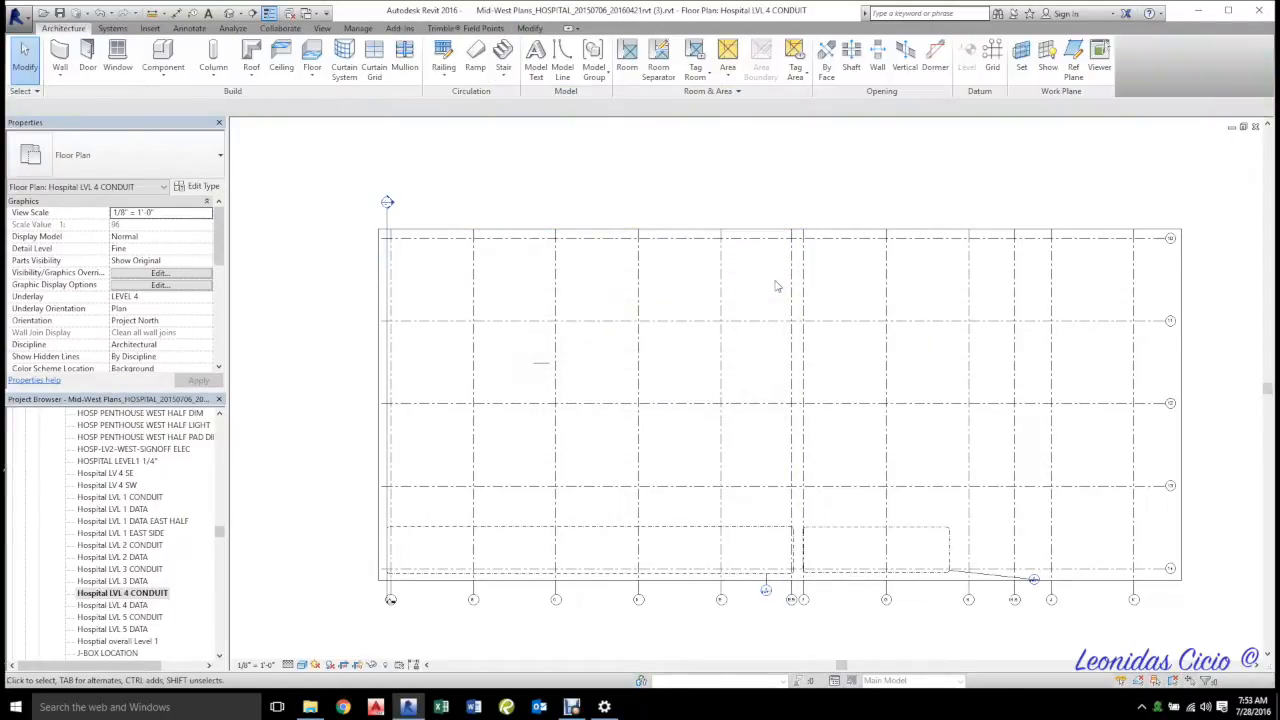
left_click(391, 601)
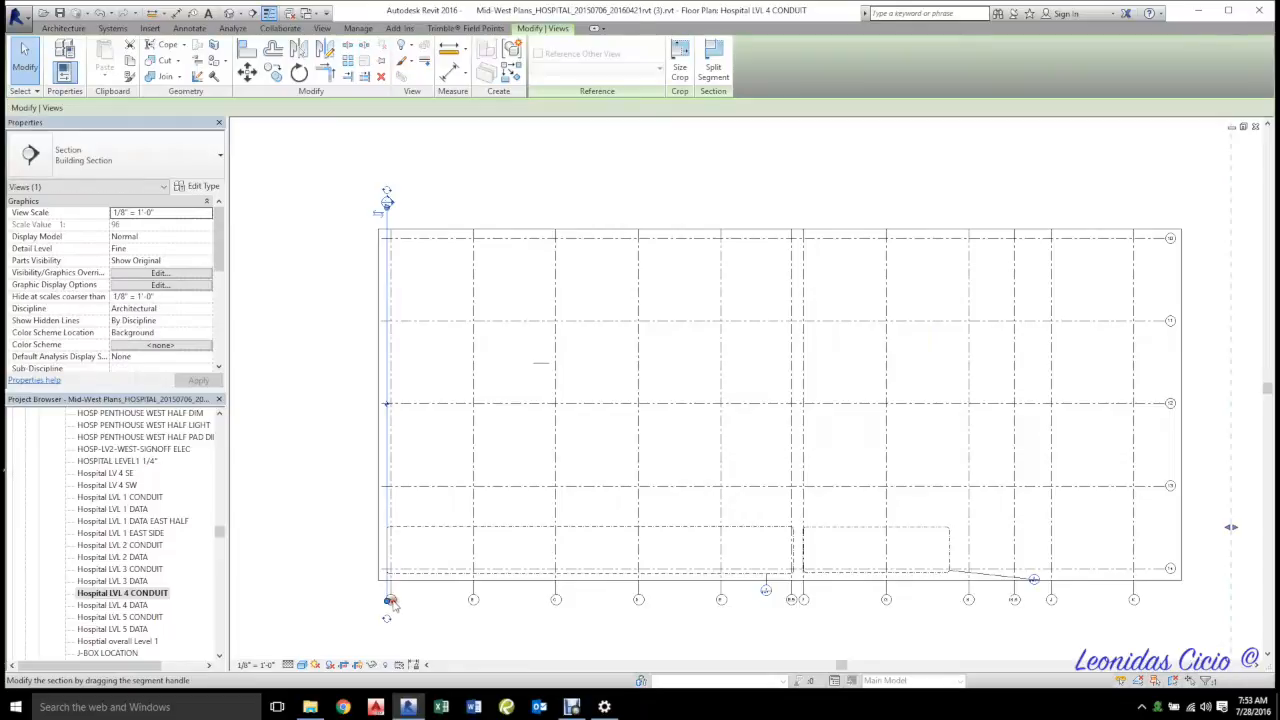
key("Delete")
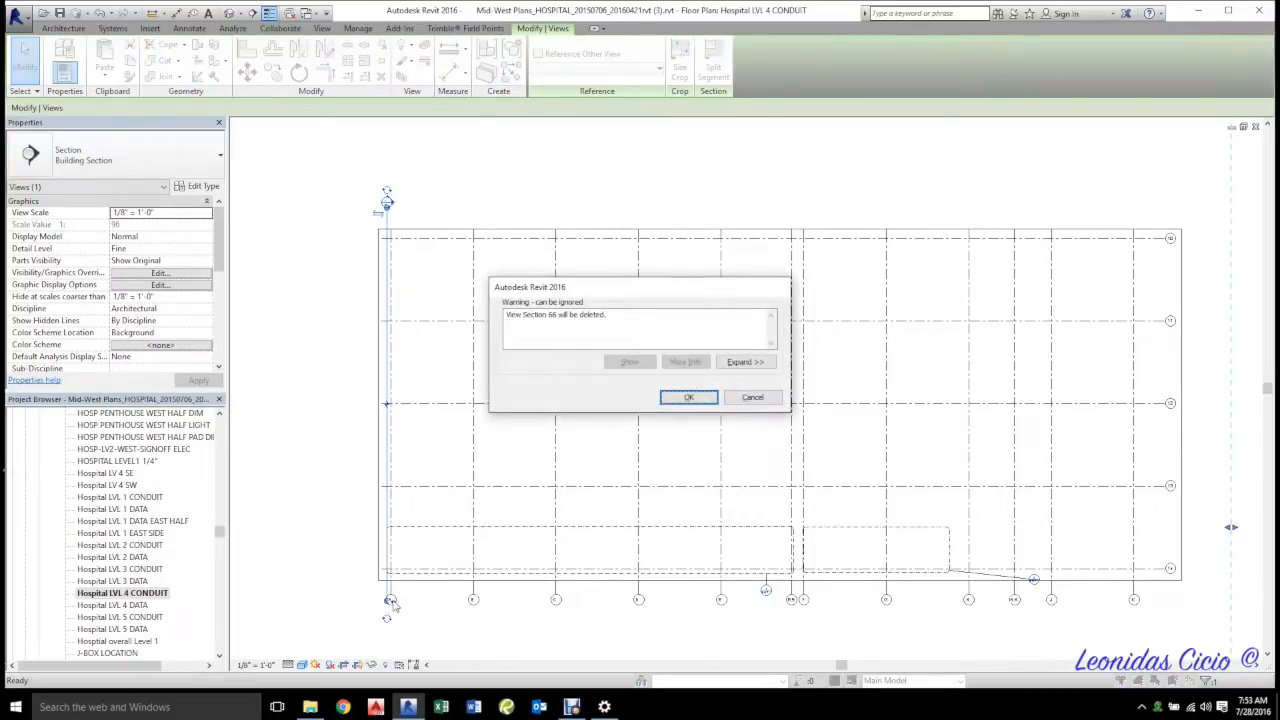
key("Return")
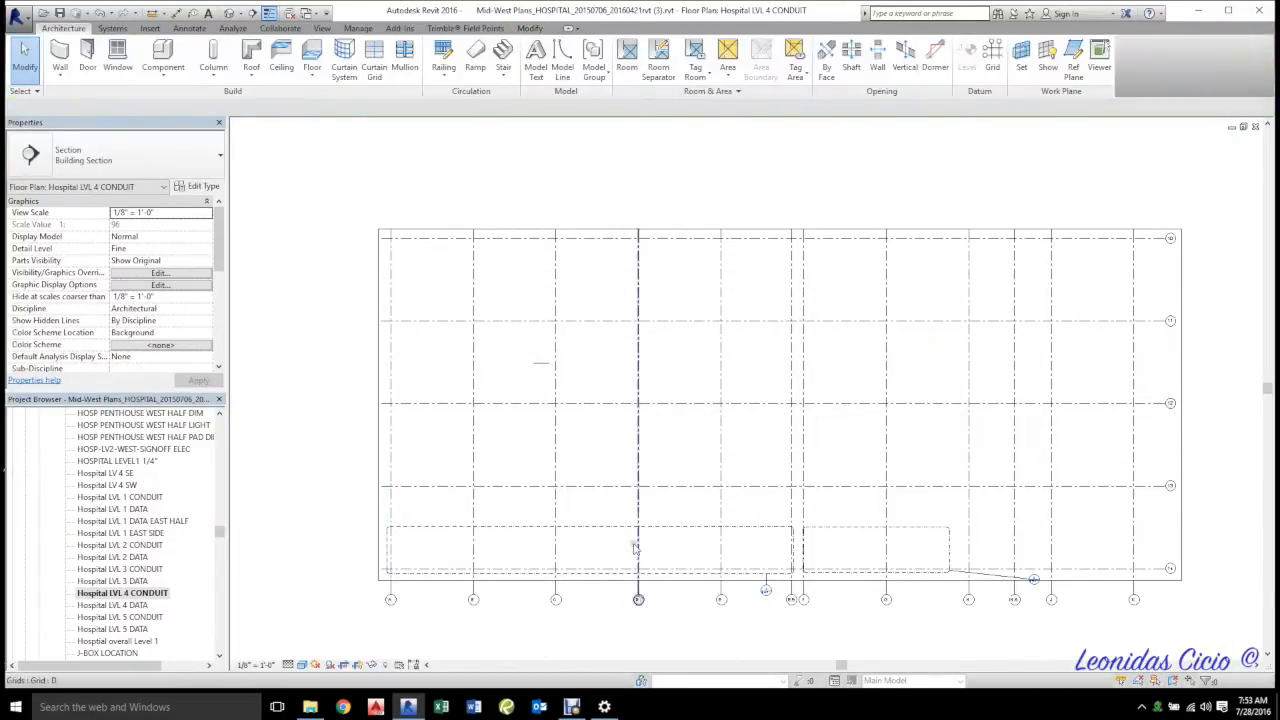
- Delete the Hospital LV 4 SW and Hospital LV 4 SE callouts along the plan's south edge, including their views
left_click(597, 527)
key("Delete")
key("Return")
left_click(819, 528)
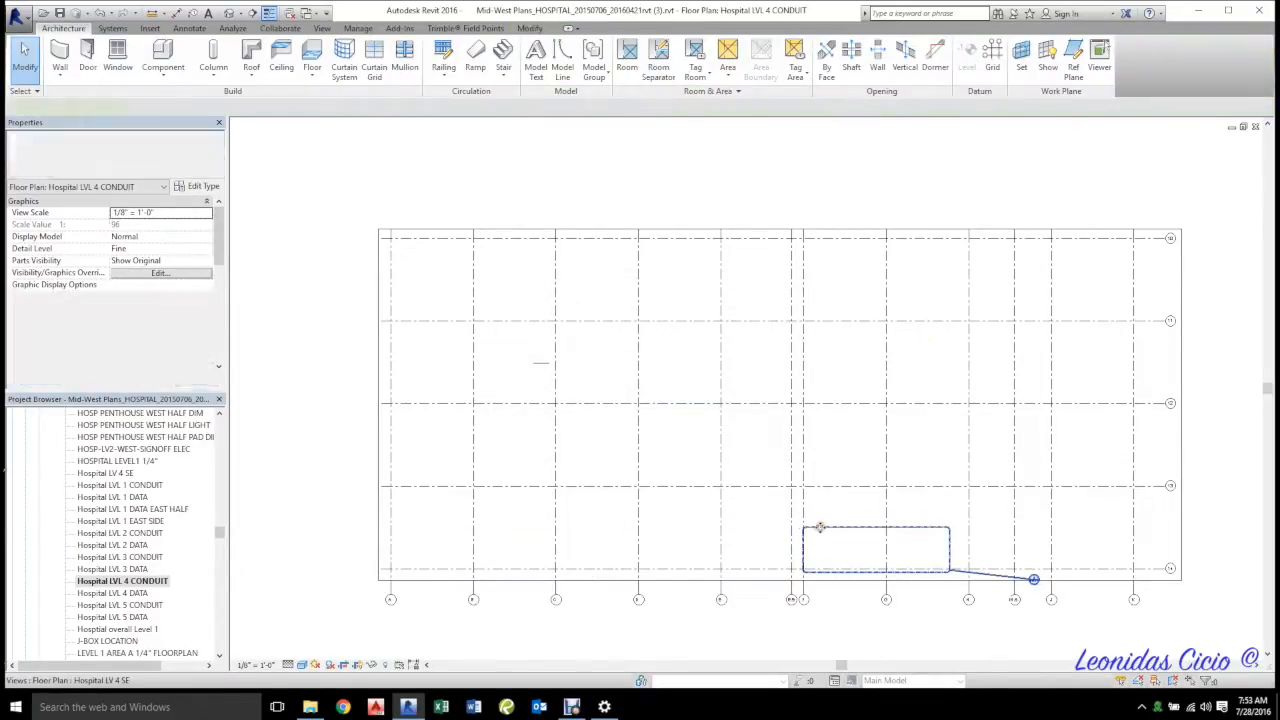
key("Delete")
key("Return")
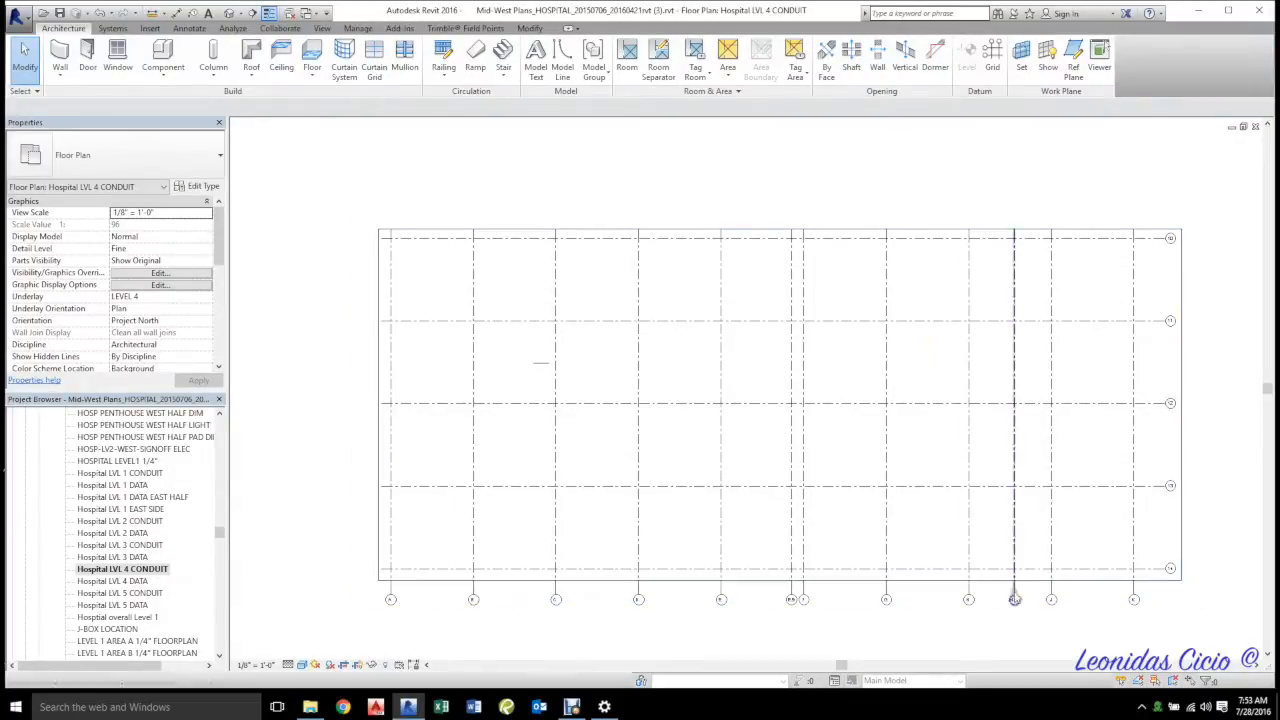
- Delete the intermediate grid lines E.9 and H.6 from the level 4 plan
left_click(792, 379)
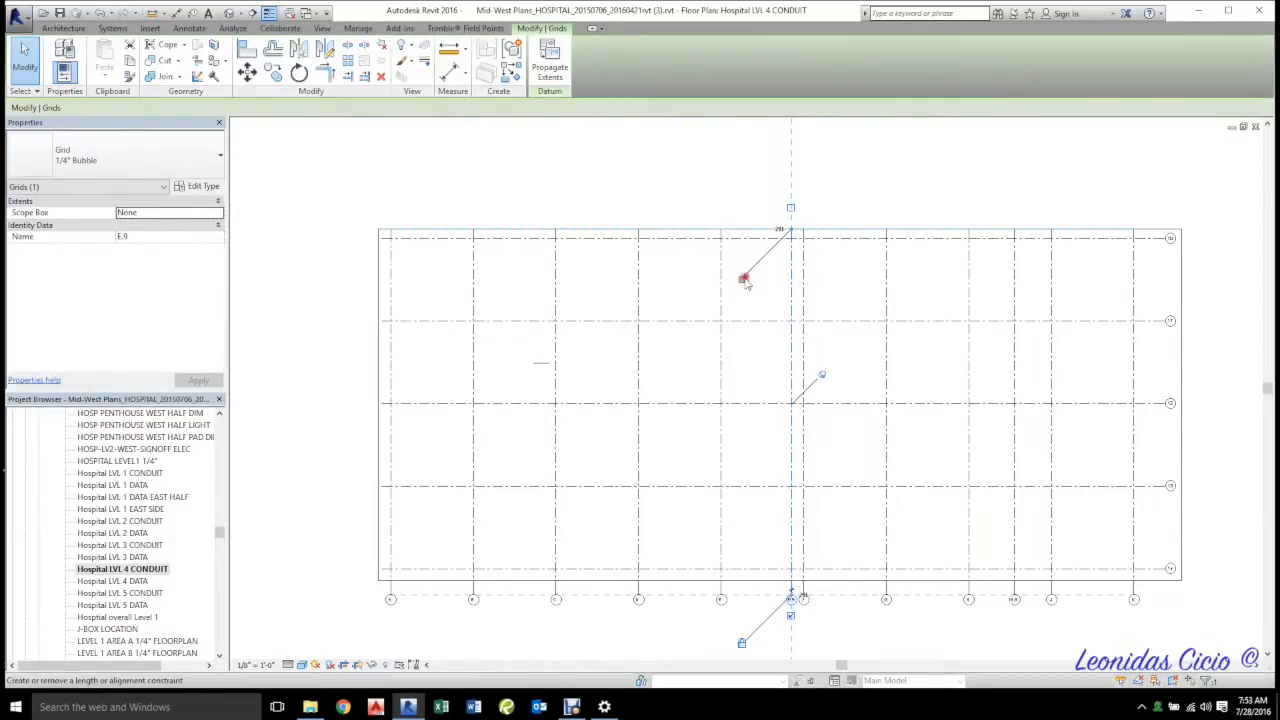
left_click(822, 375)
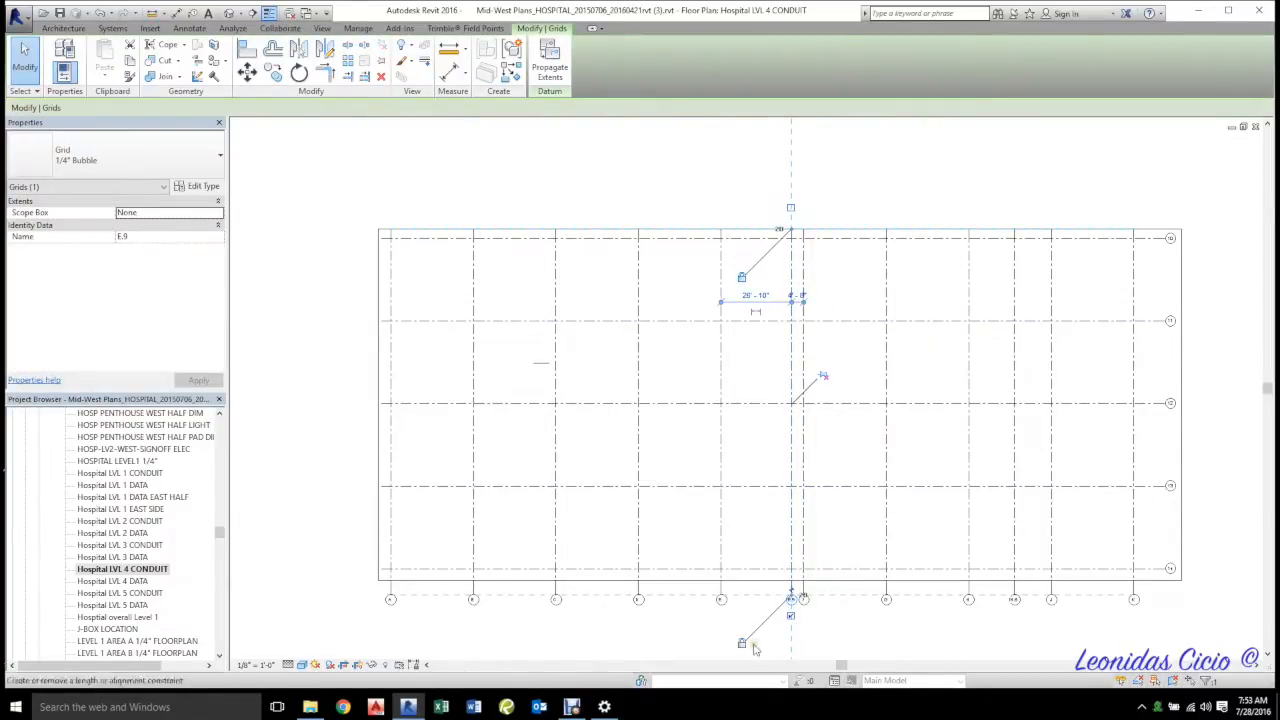
key("Delete")
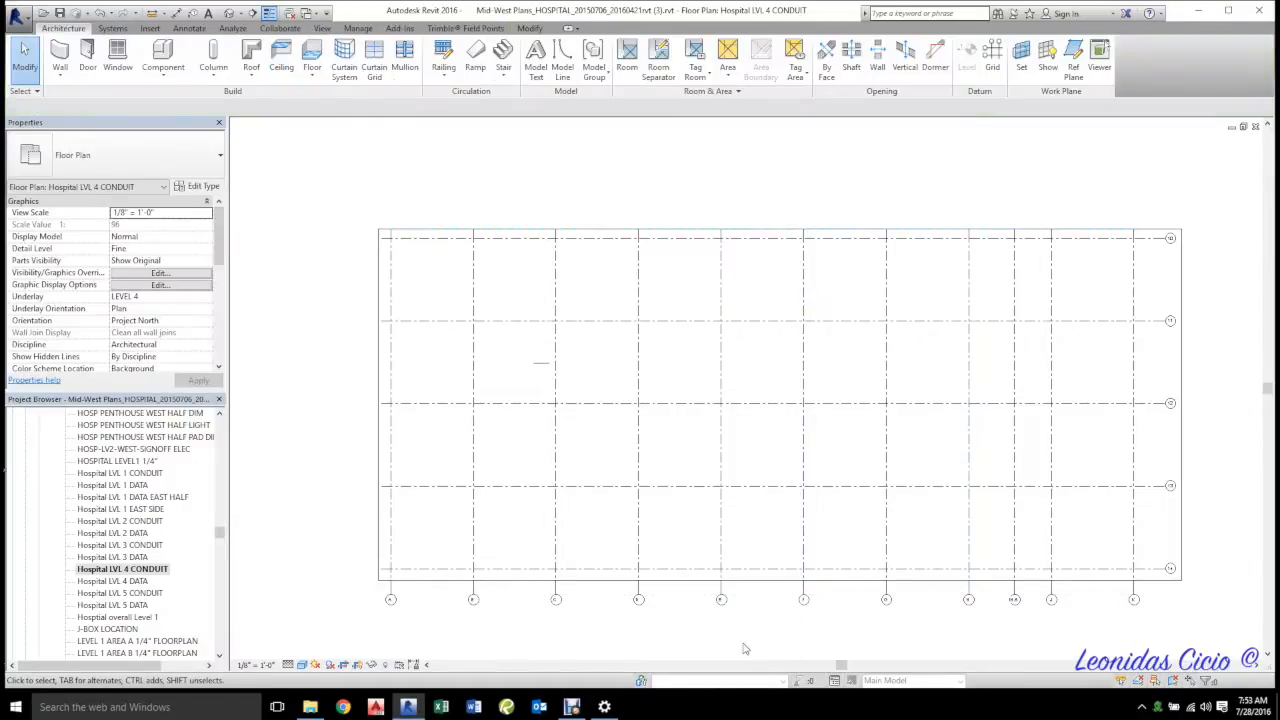
left_click(1014, 546)
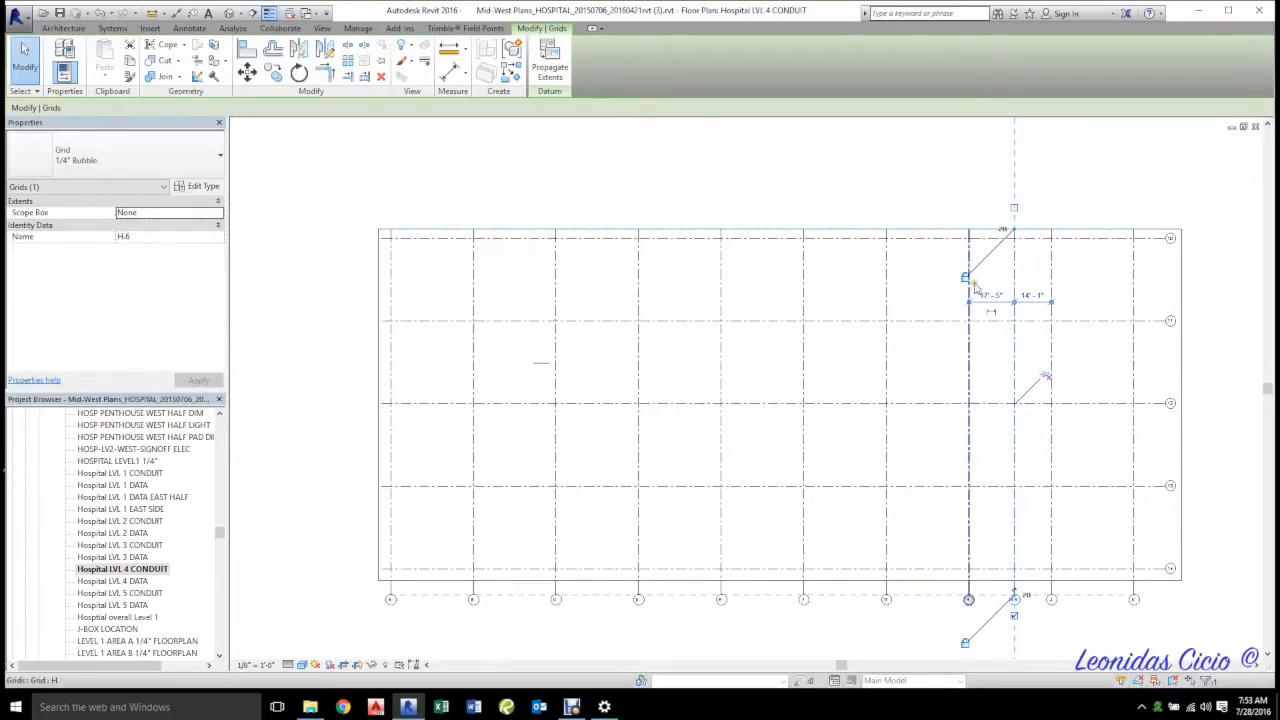
key("Delete")
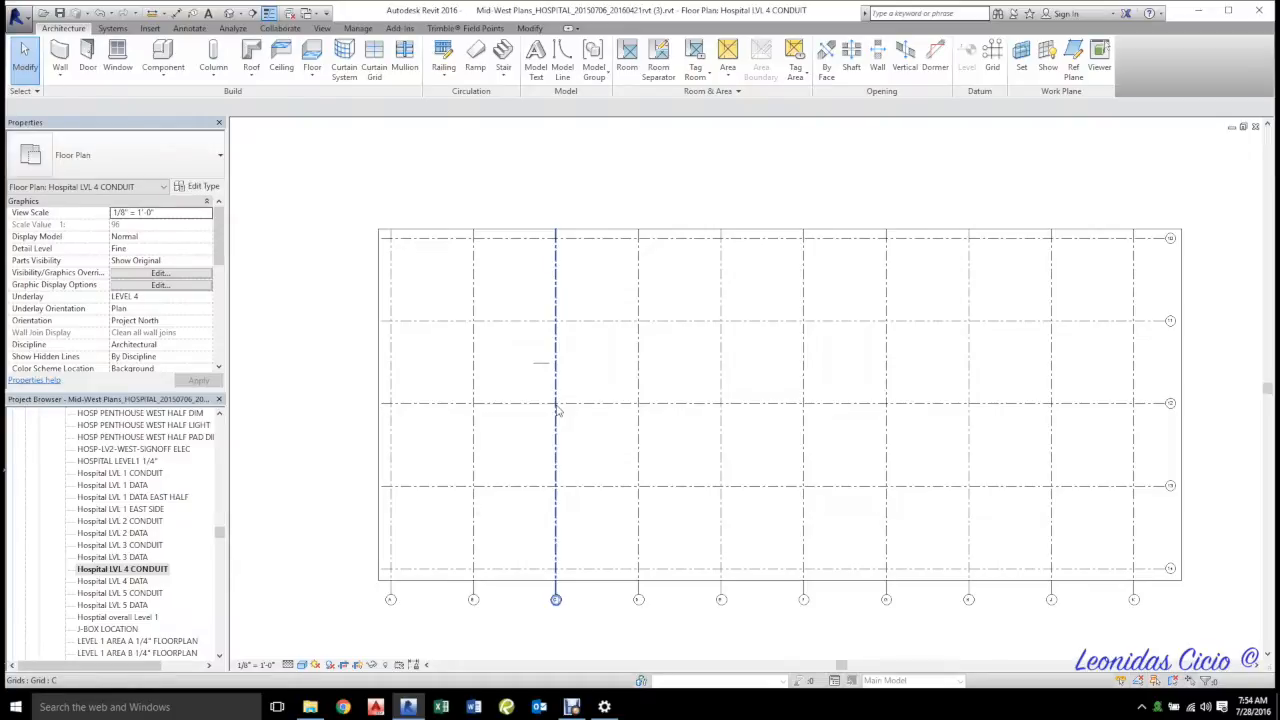
- Draw an 8'-0" square with <Hidden> detail lines just east of grid C, between grids 11 and 12
scroll(557, 405, "up", 4)
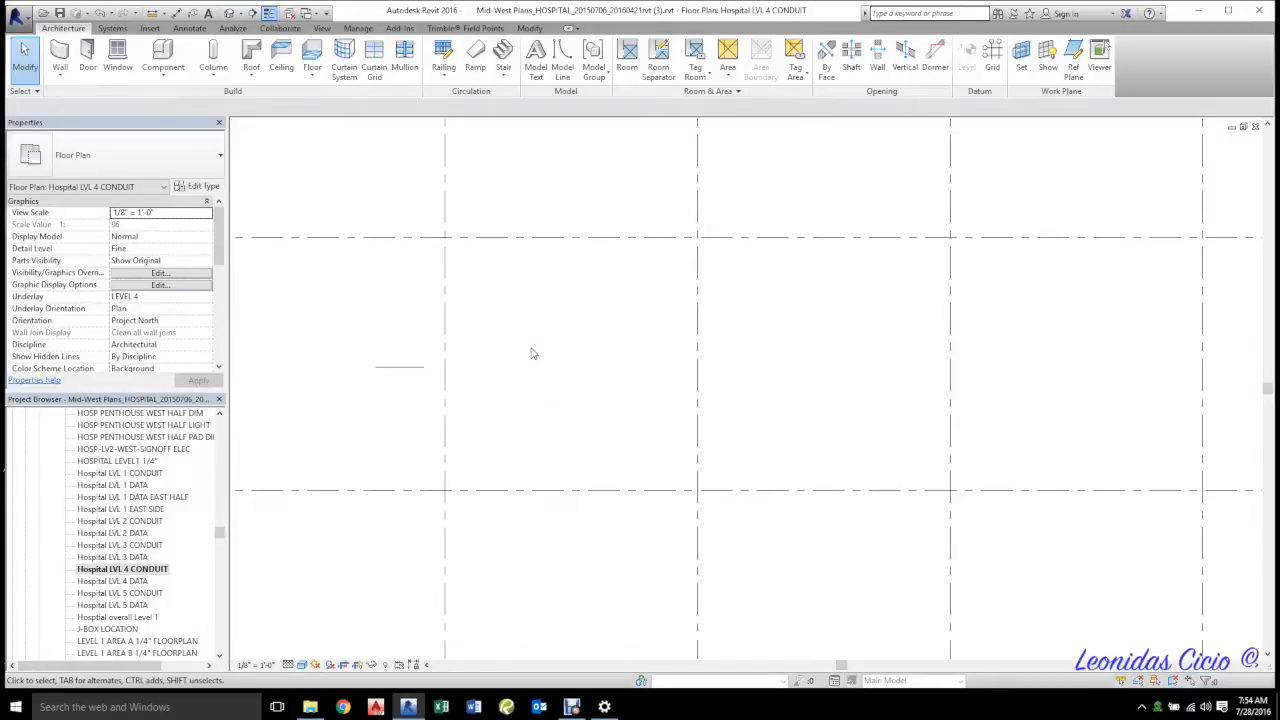
key("d")
key("l")
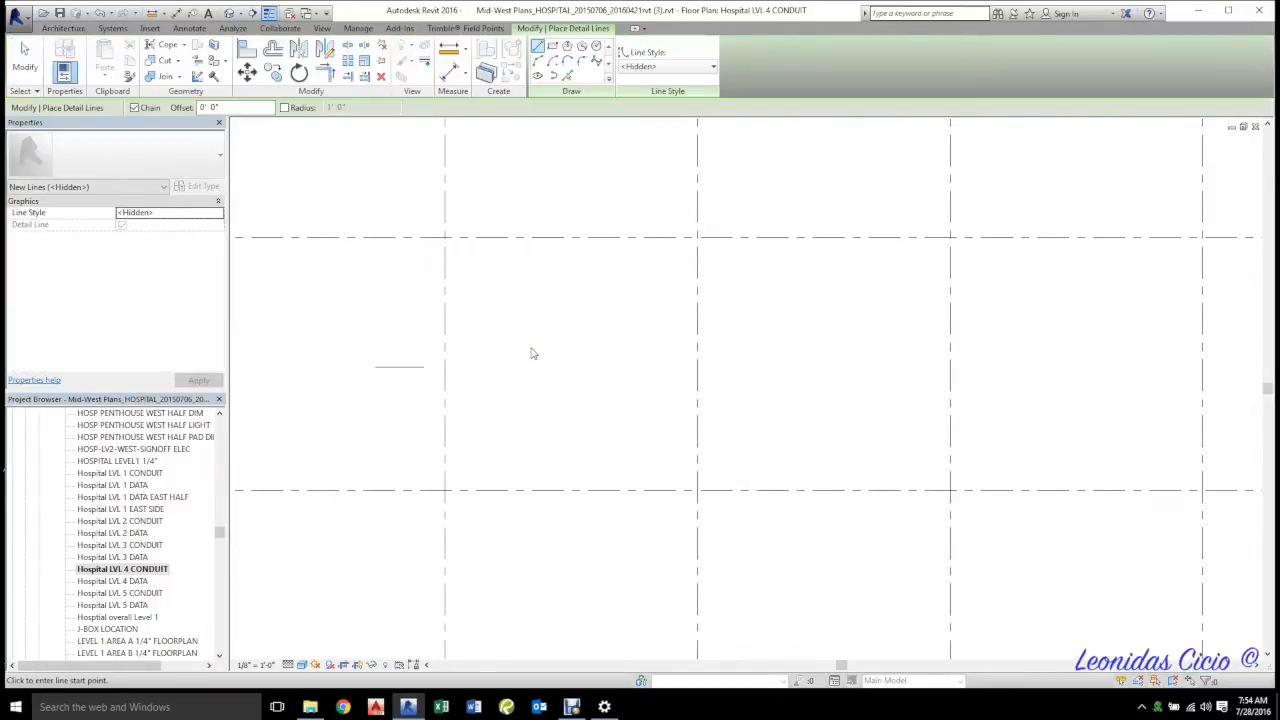
left_click(496, 331)
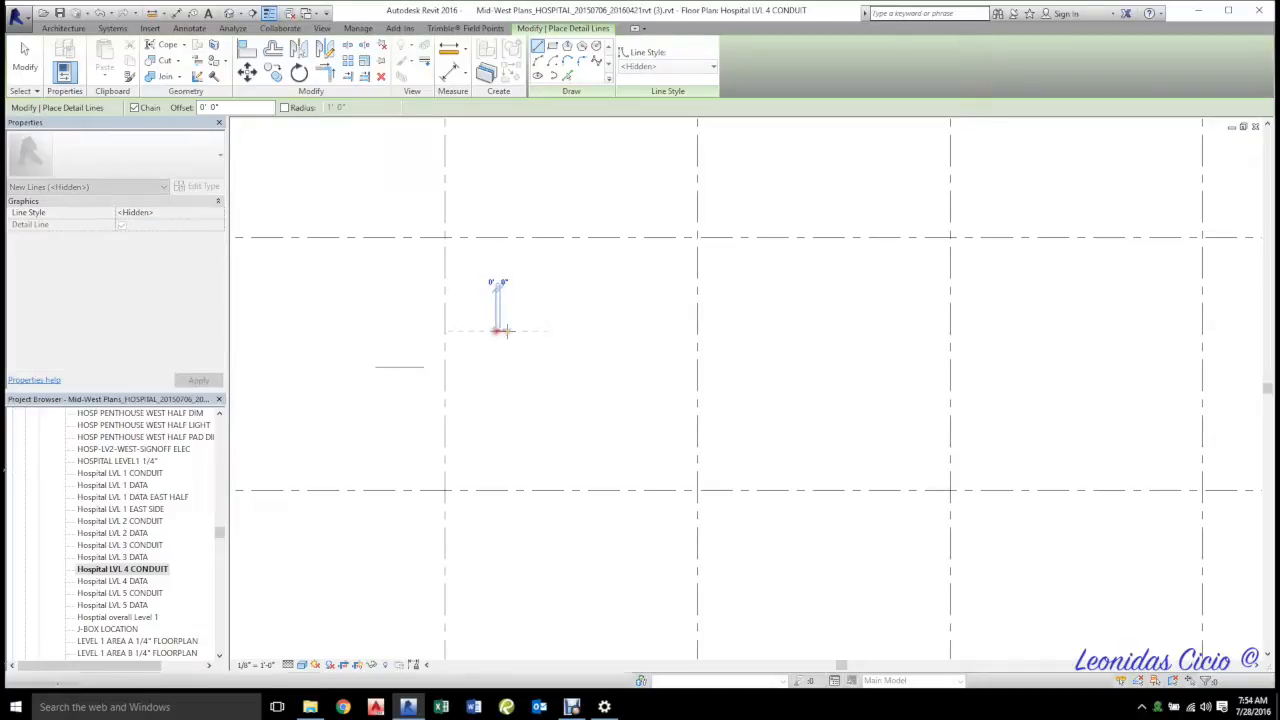
left_click(603, 331)
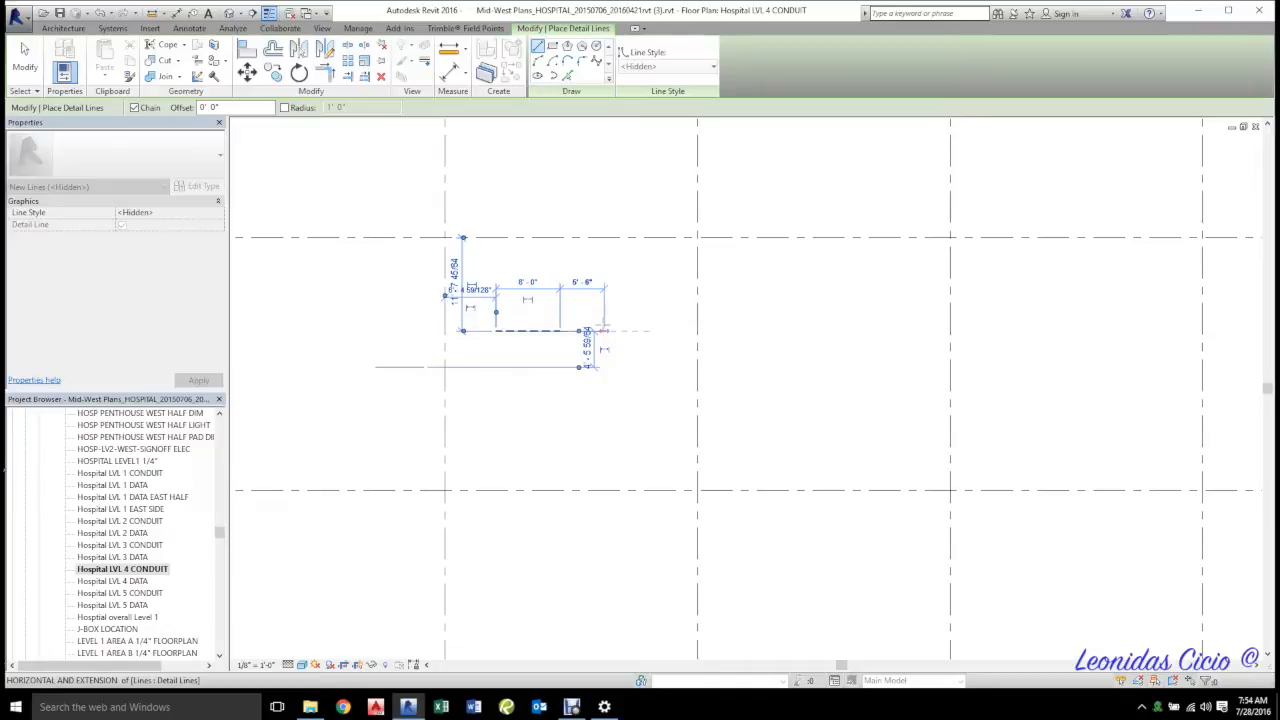
left_click(560, 411)
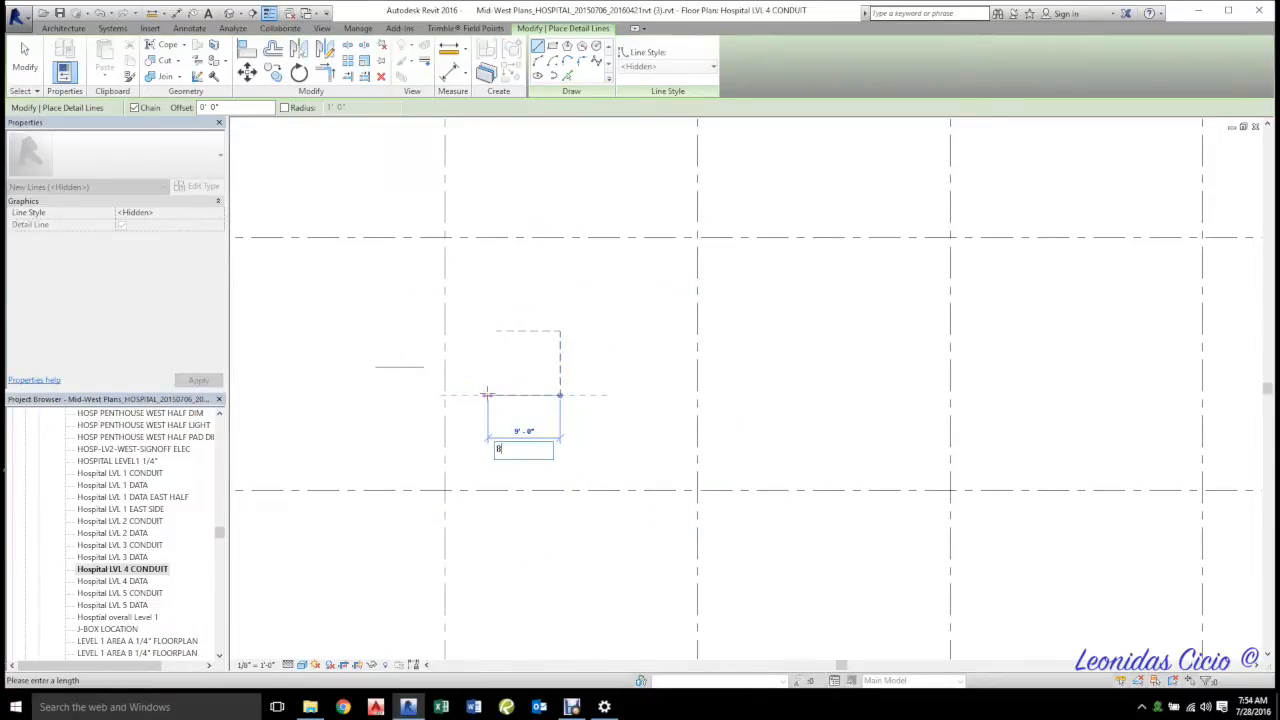
left_click(487, 394)
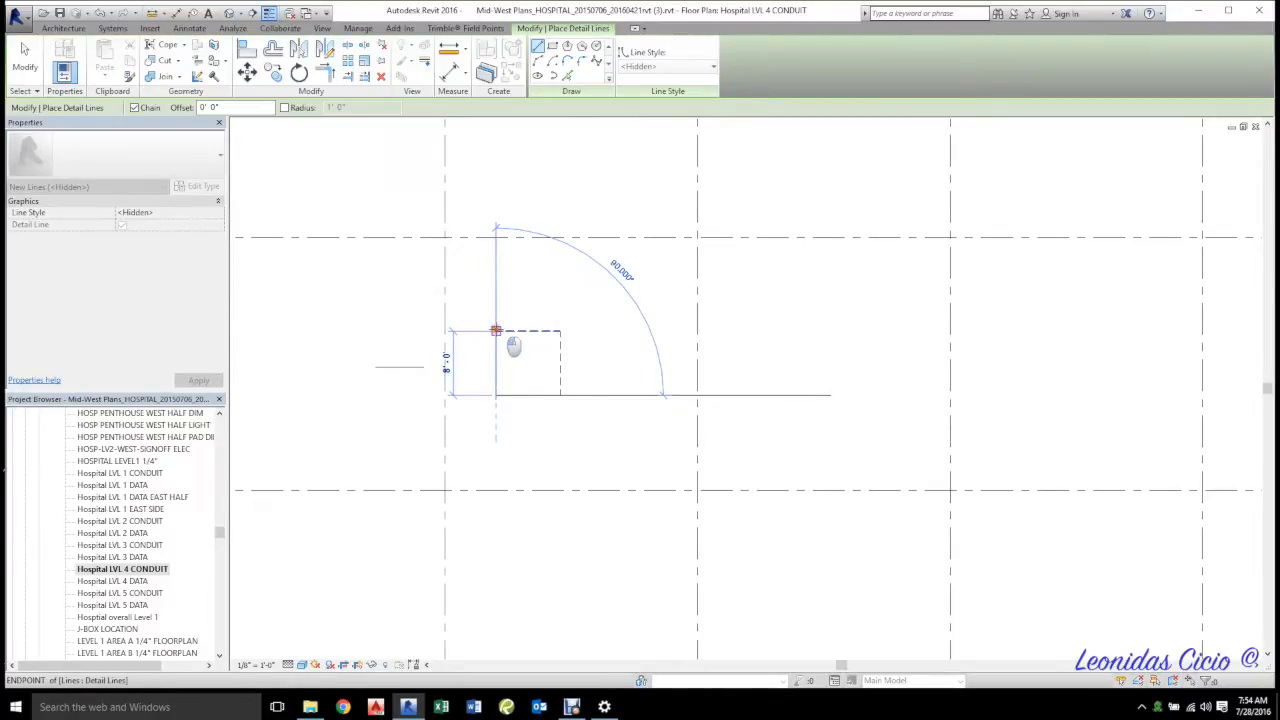
left_click(496, 331)
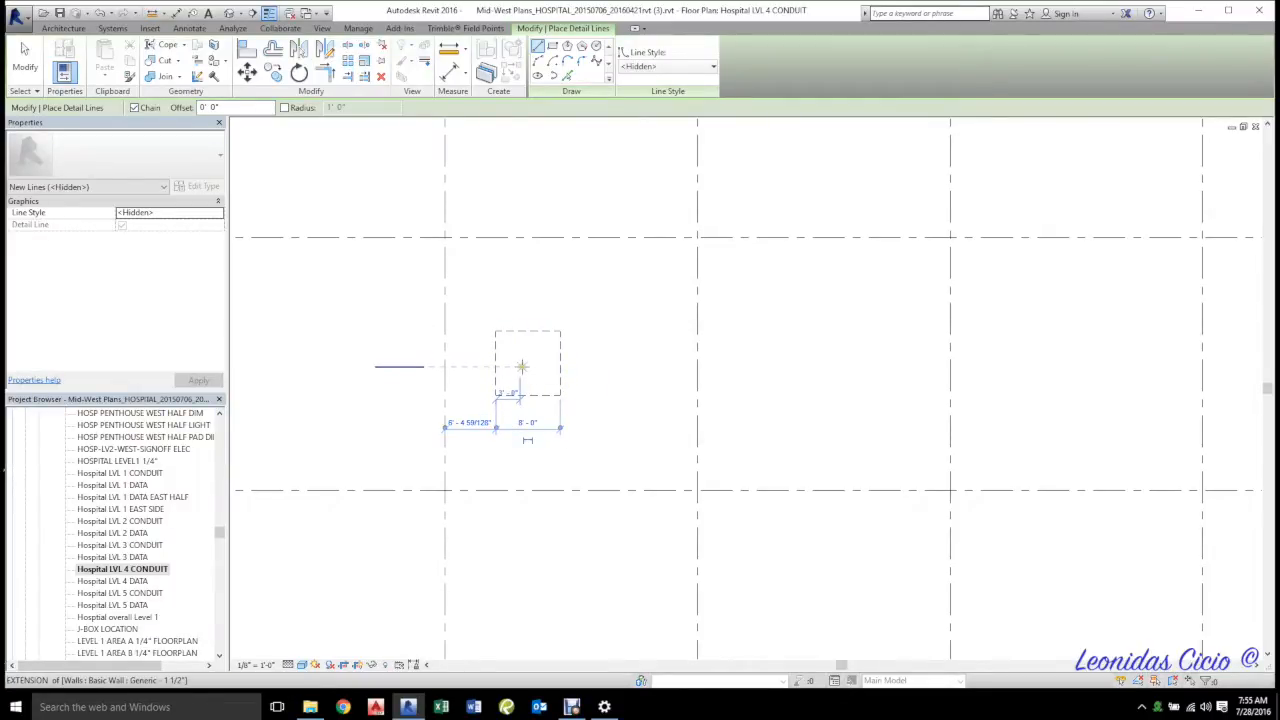
- Draw both corner-to-corner diagonals inside the square with <Hidden> detail lines
left_click(496, 395)
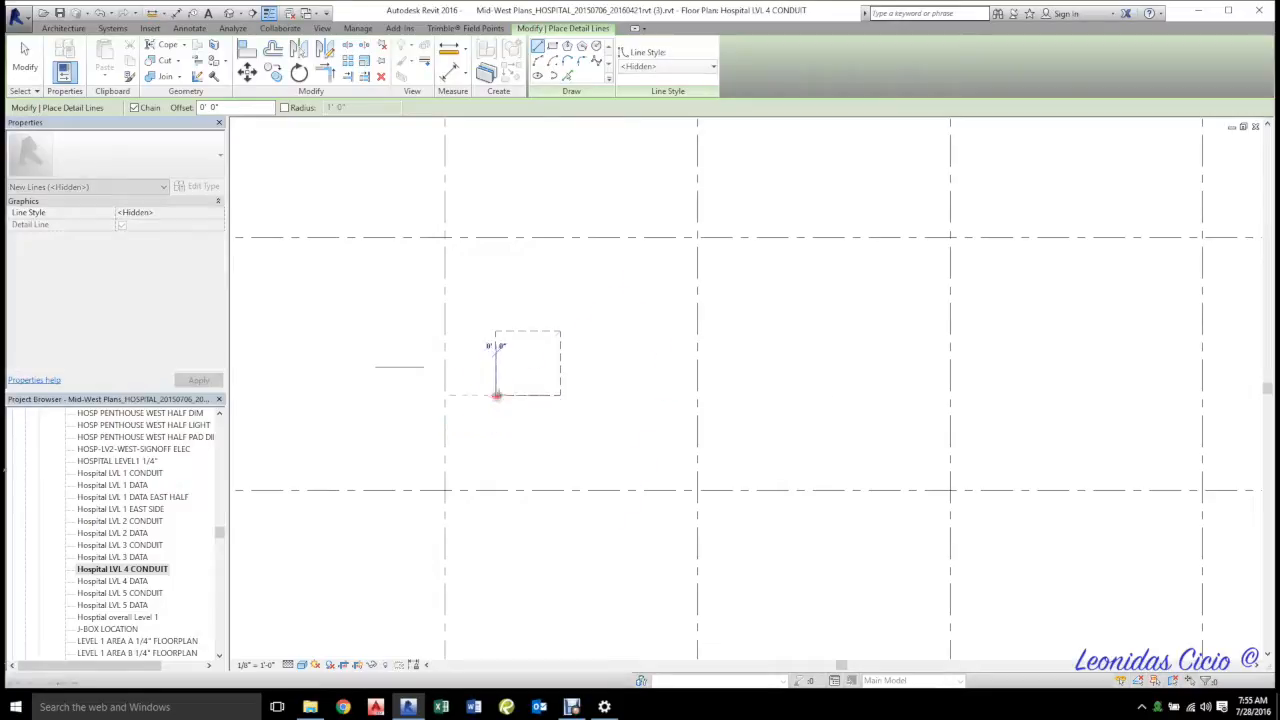
left_click(559, 395)
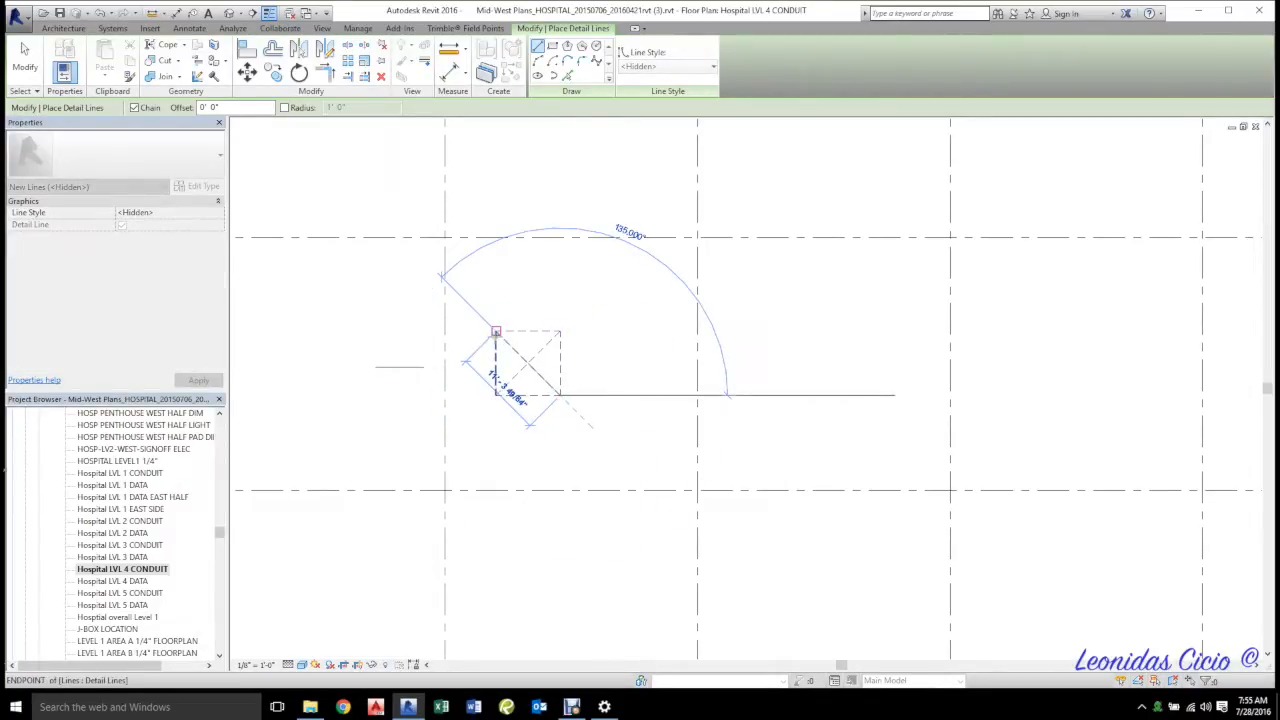
key("Escape")
key("Escape")
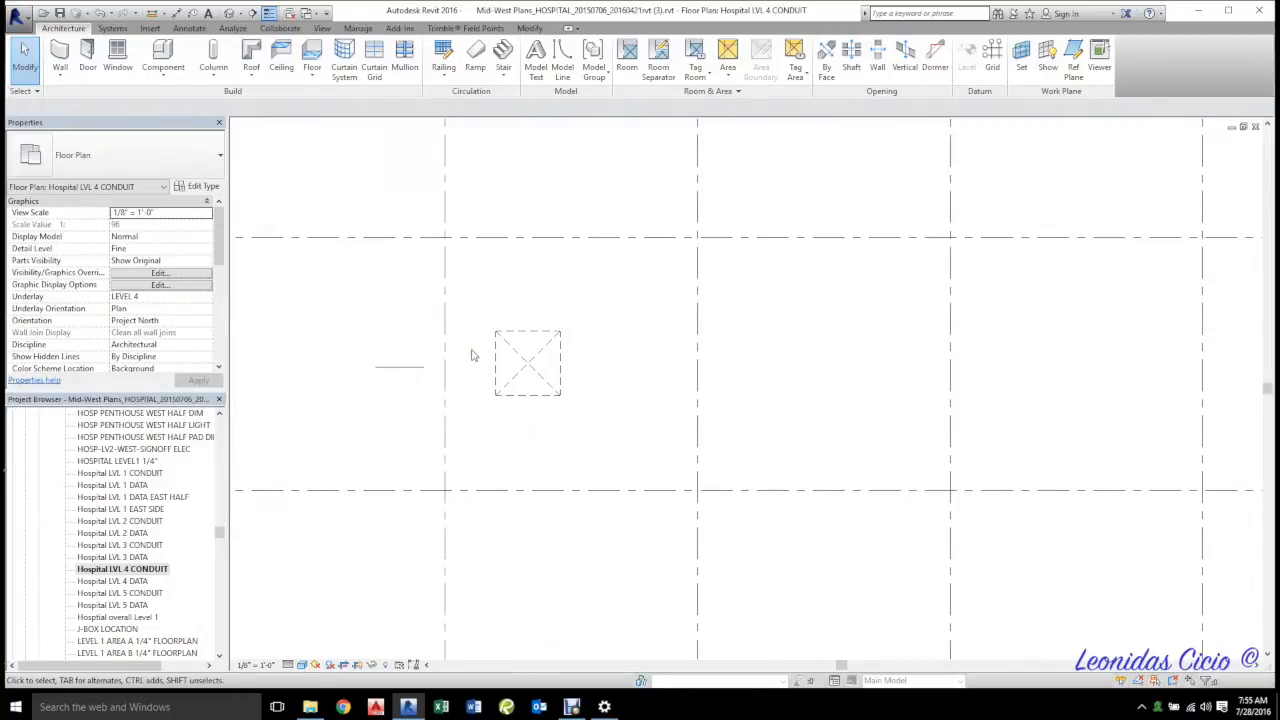
- Move the square and its diagonals from their centre point to the intersection of grids B and 11
scroll(473, 356, "down", 3)
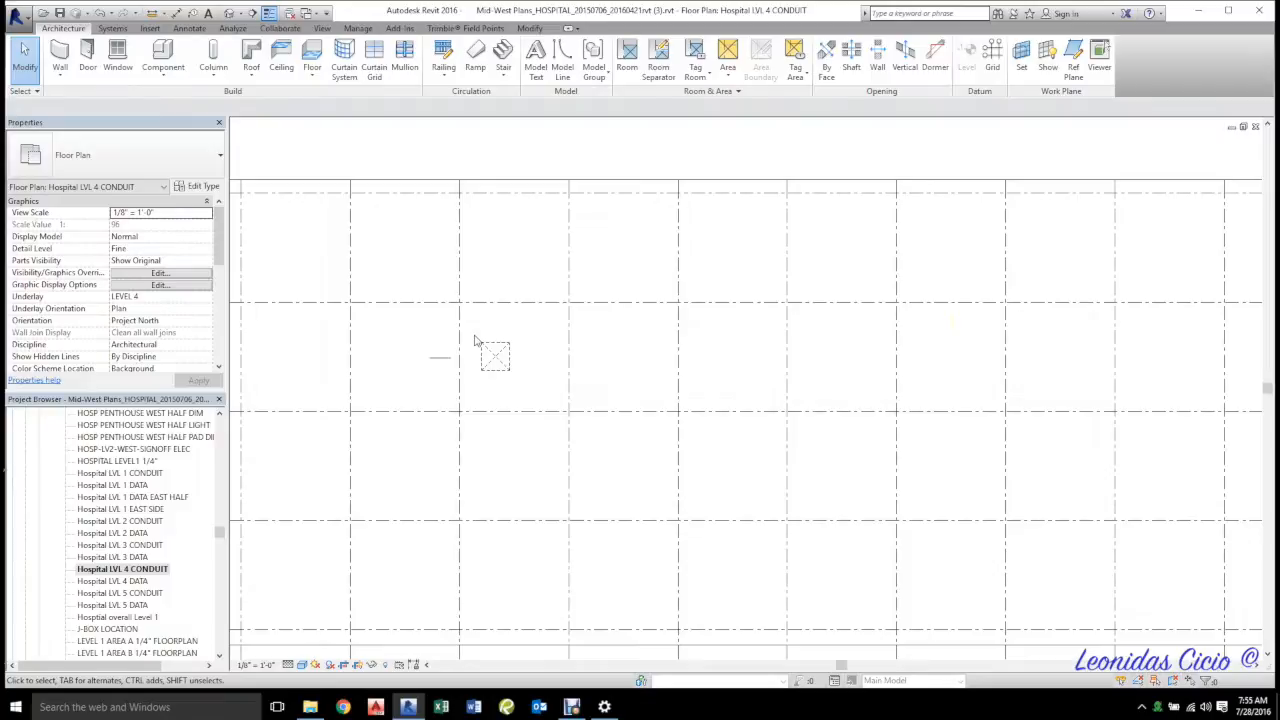
key("m")
key("v")
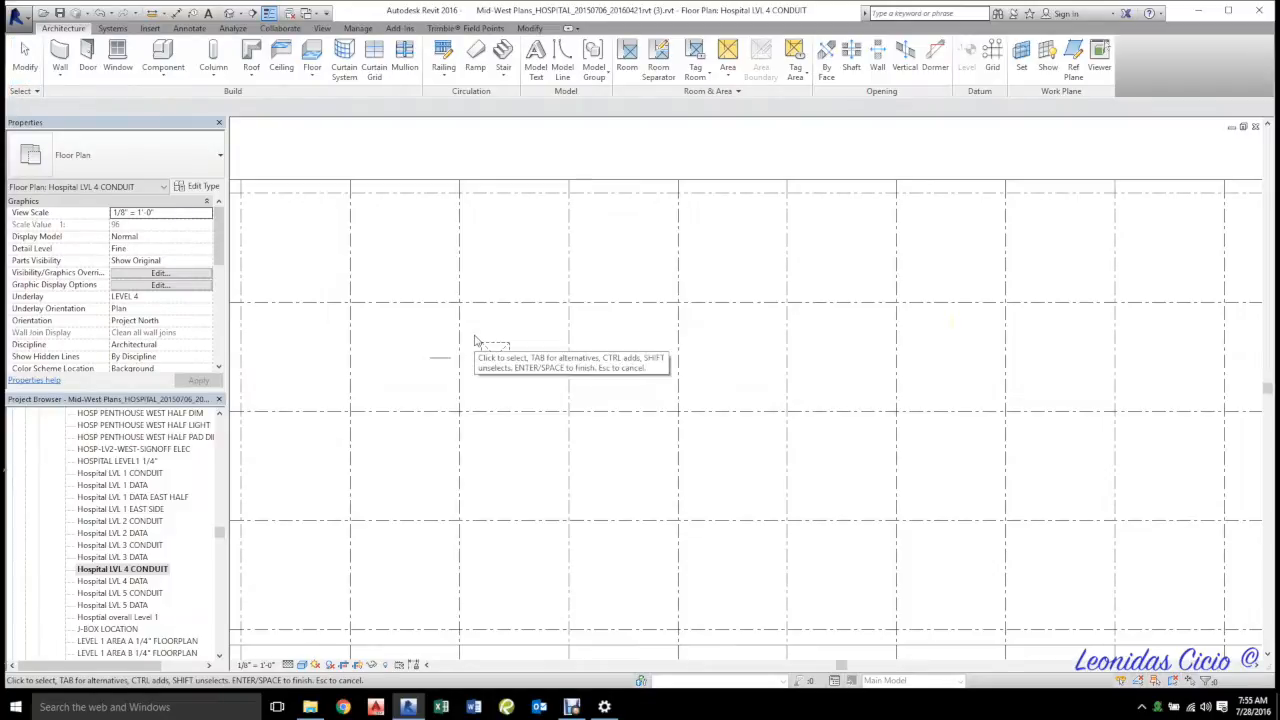
left_click_drag(470, 332, 522, 386)
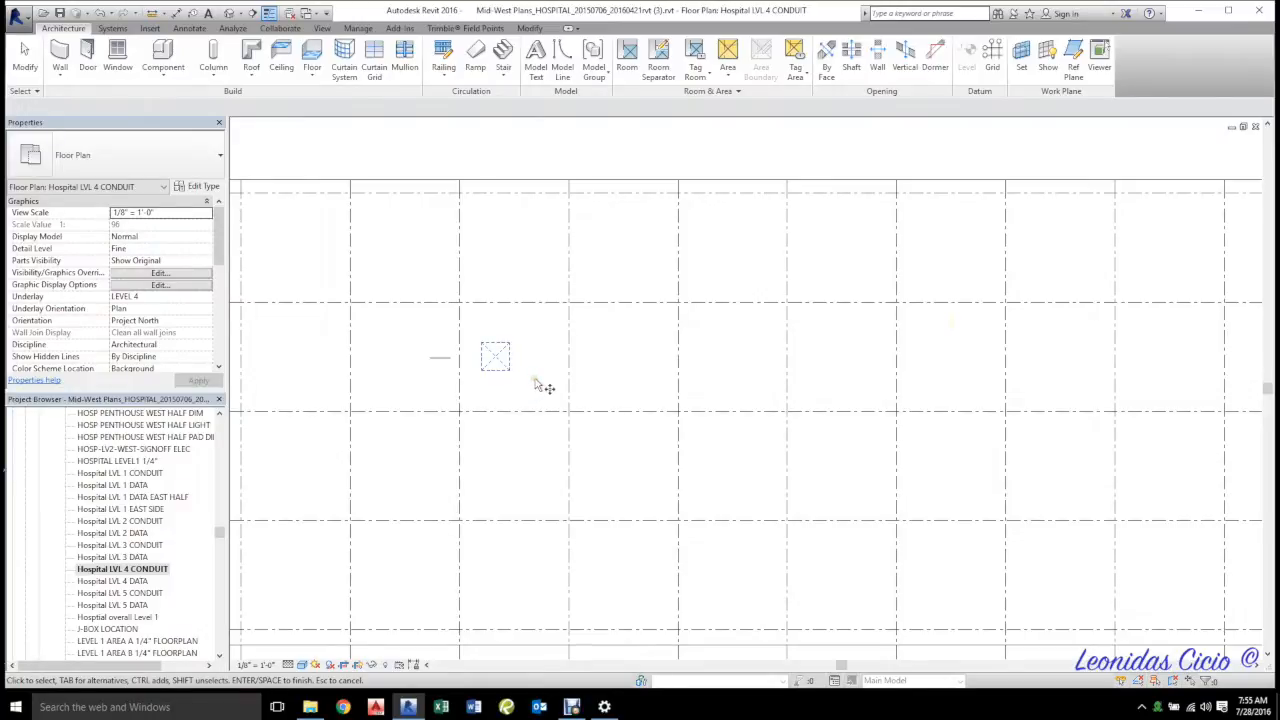
key("Return")
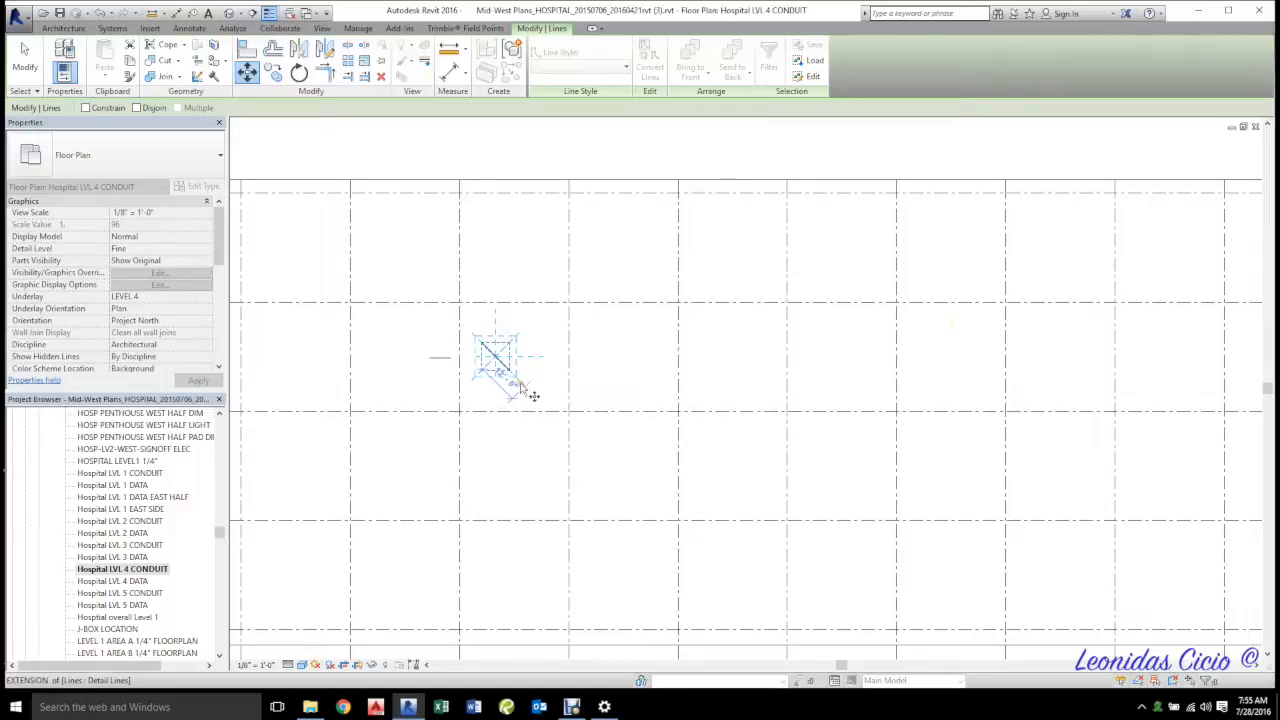
scroll(505, 378, "up", 4)
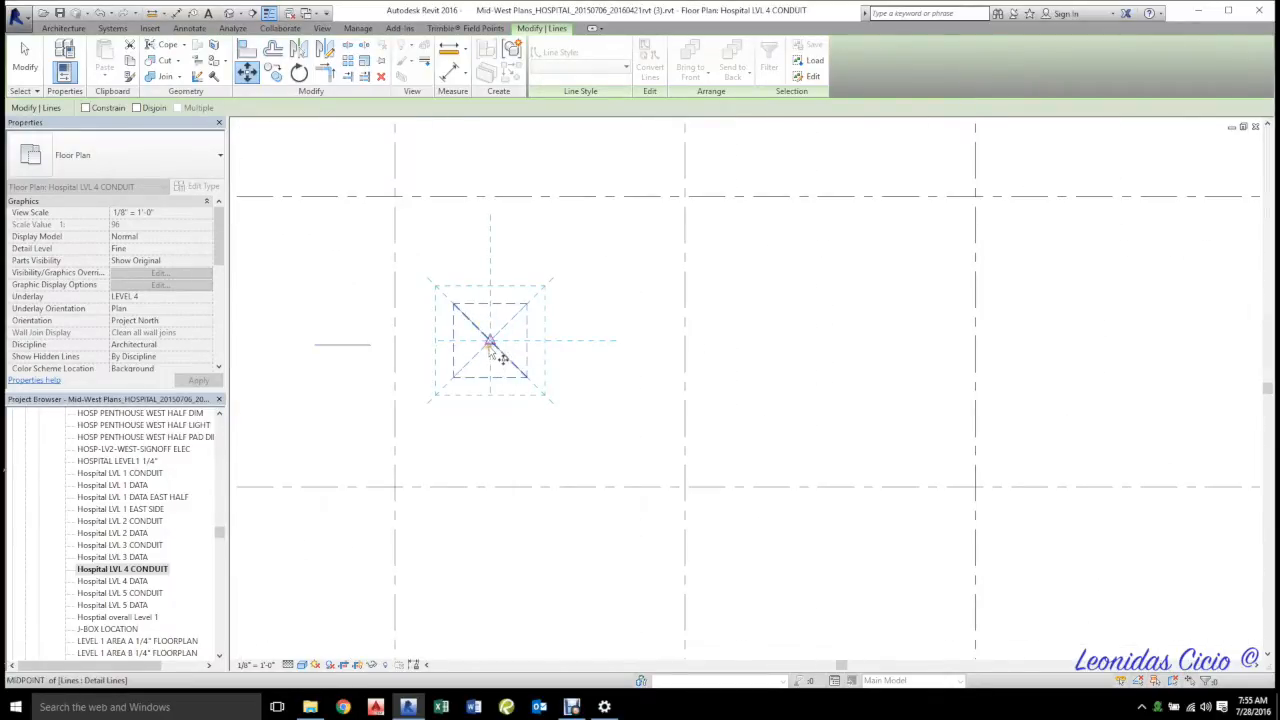
scroll(497, 346, "up", 1)
scroll(490, 343, "up", 2)
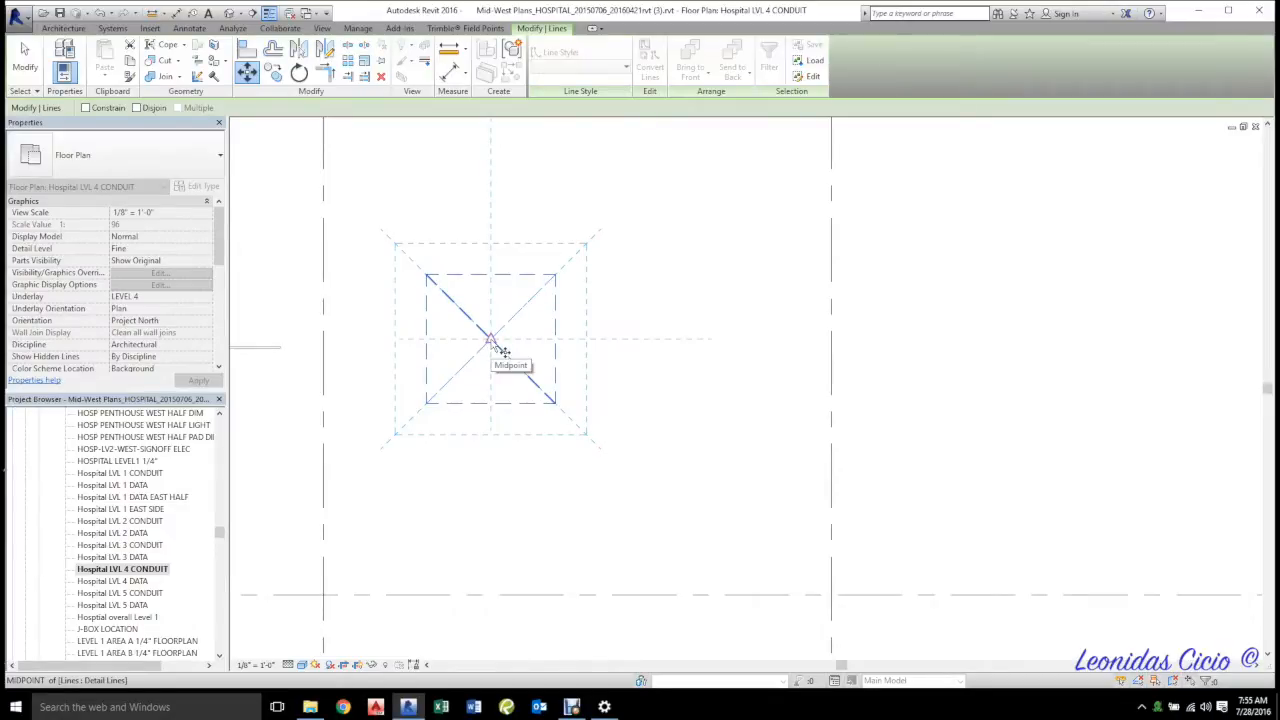
left_click(497, 346)
scroll(500, 347, "down", 2)
scroll(503, 350, "down", 3)
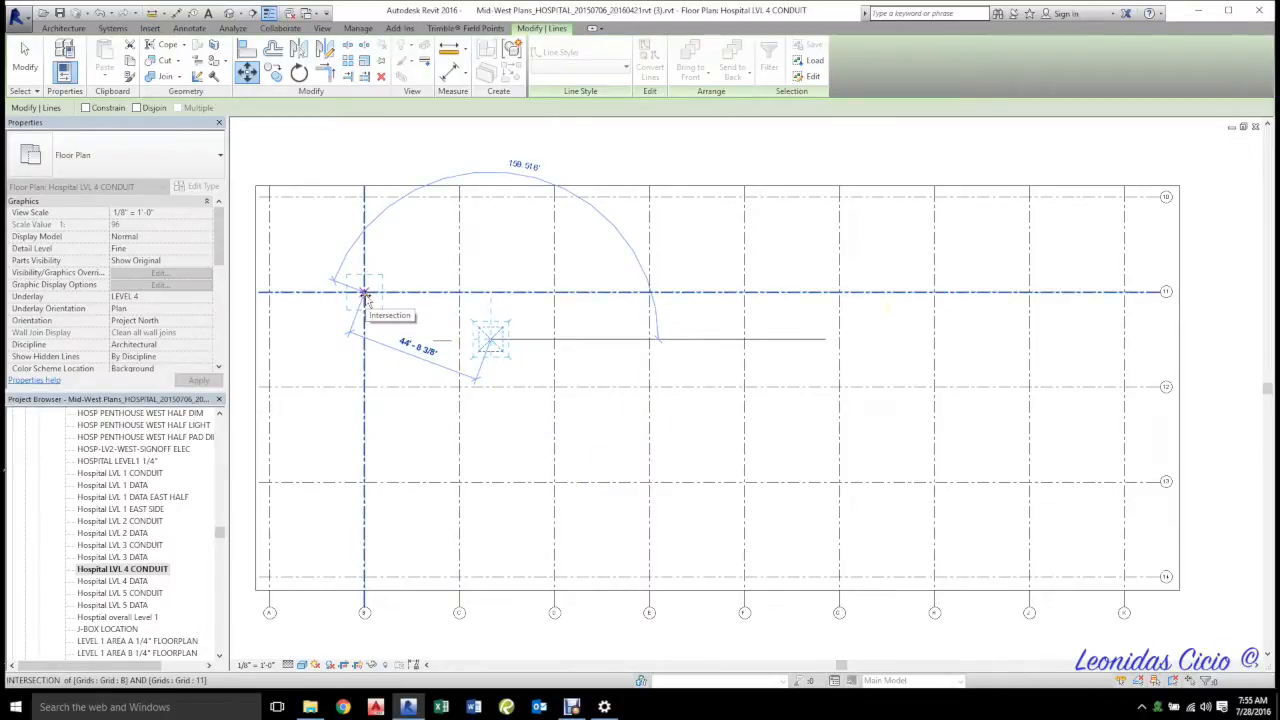
scroll(364, 294, "up", 3)
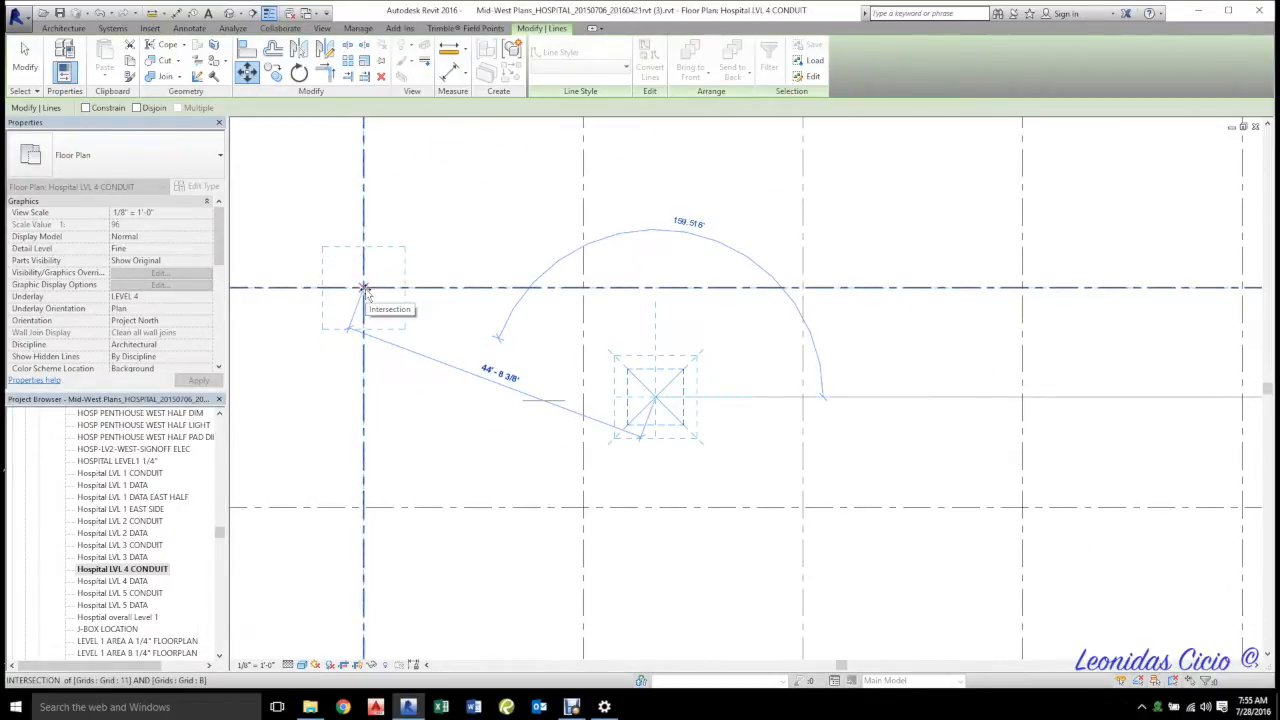
left_click(364, 289)
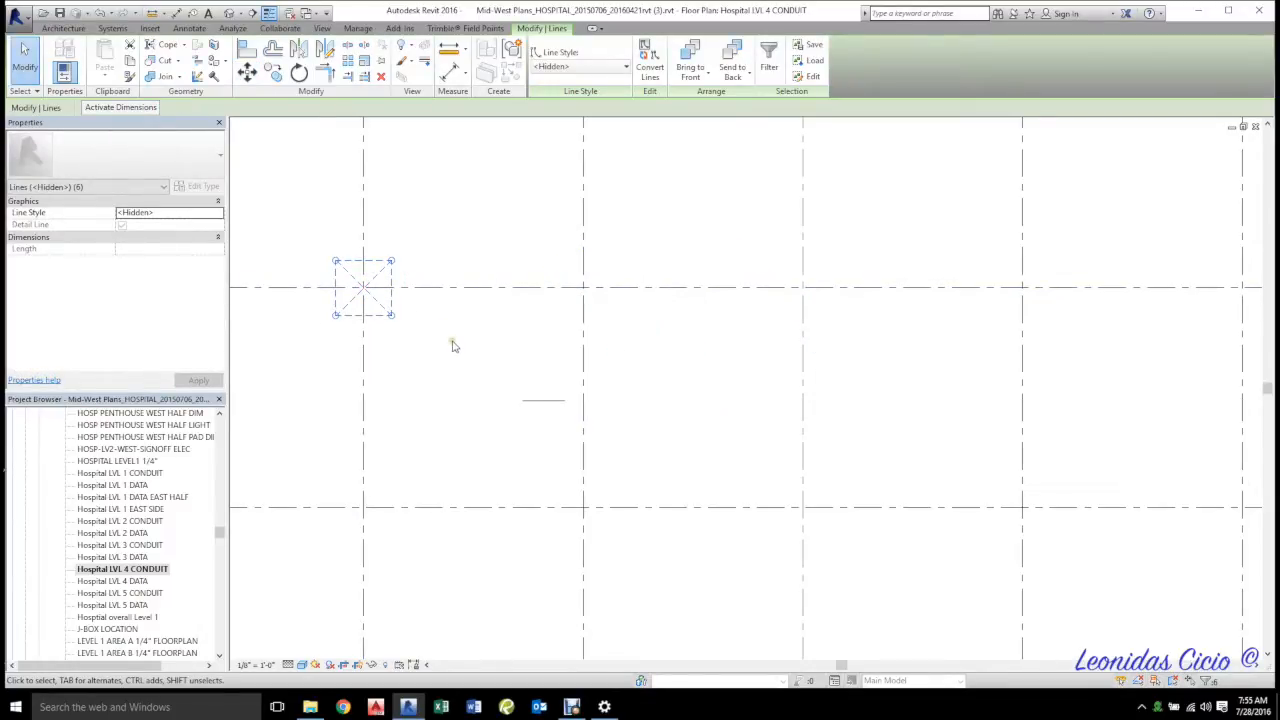
- Start manual field point placement and set the starting point number to 90000
key("Escape")
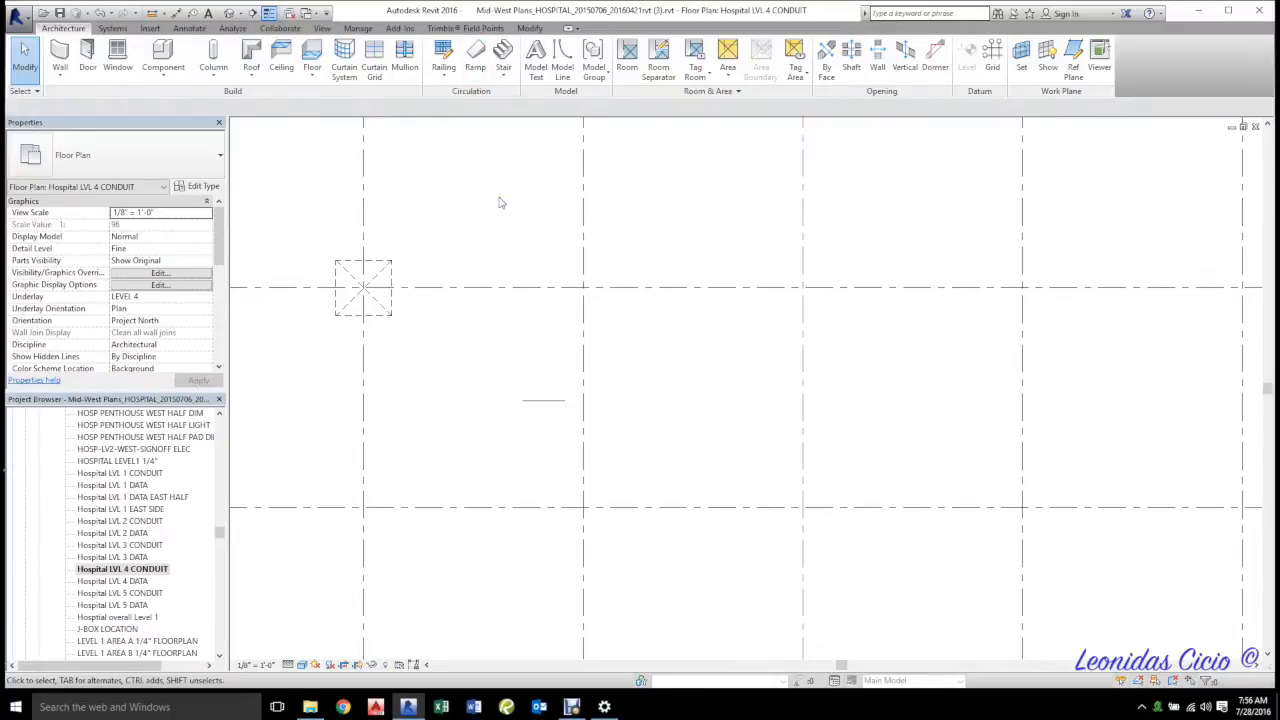
left_click(482, 28)
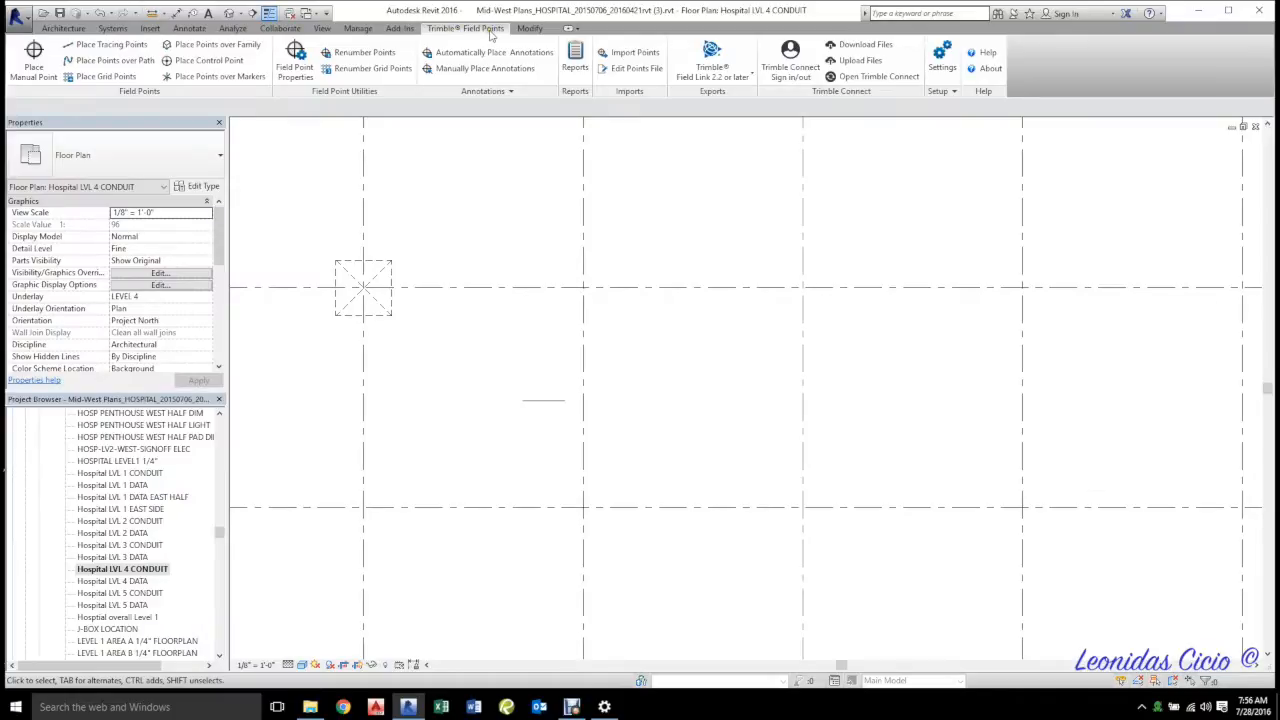
left_click(35, 58)
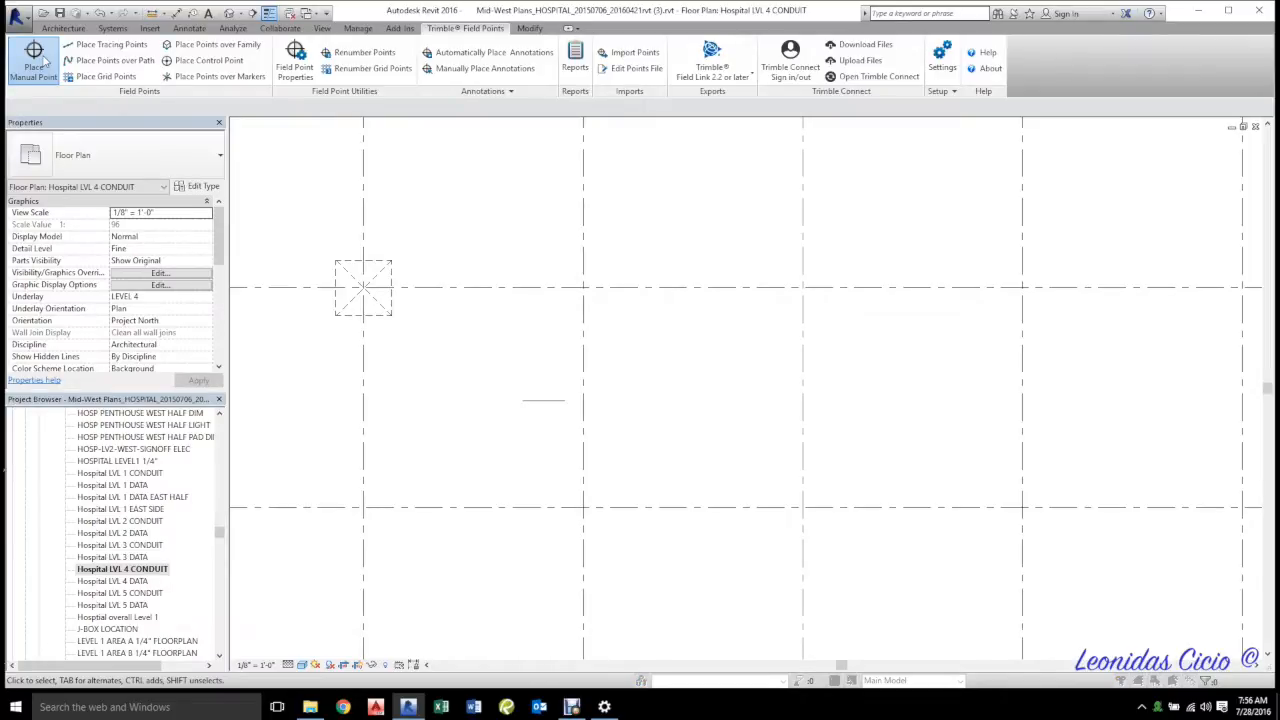
mouse_move(148, 75)
left_mouse_down()
mouse_move(311, 124)
mouse_move(591, 138)
left_mouse_up()
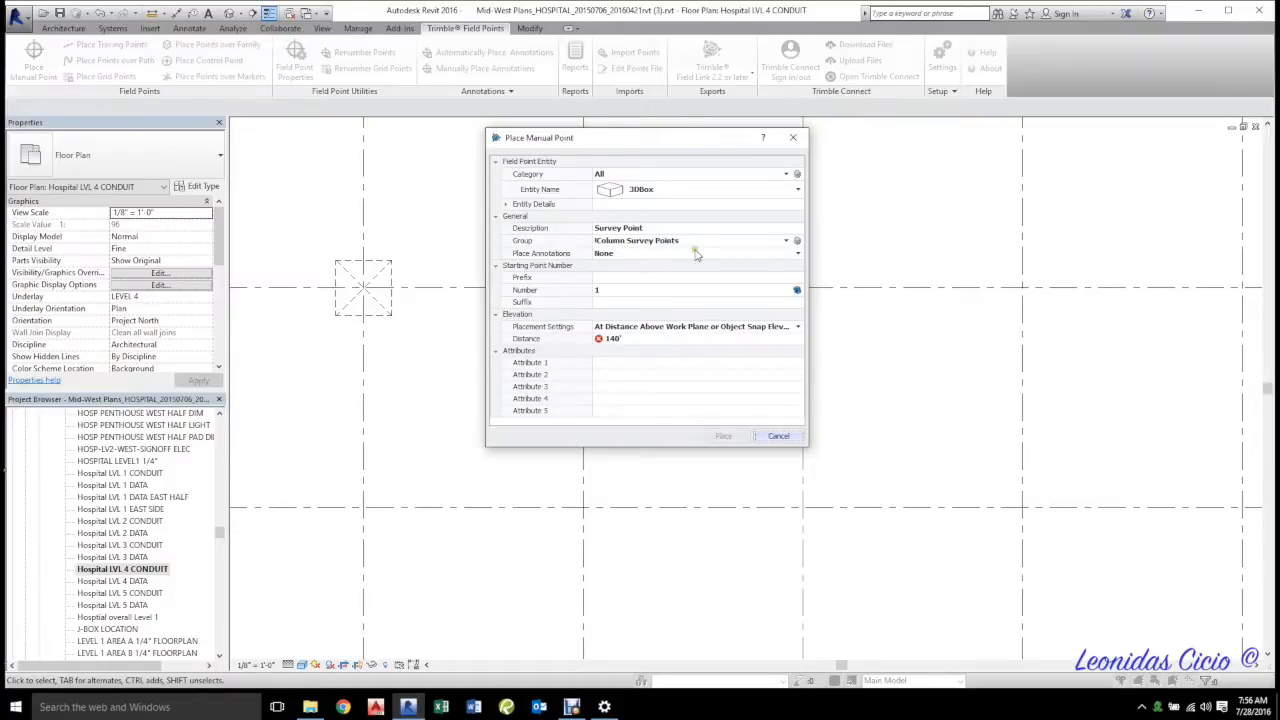
left_click(630, 291)
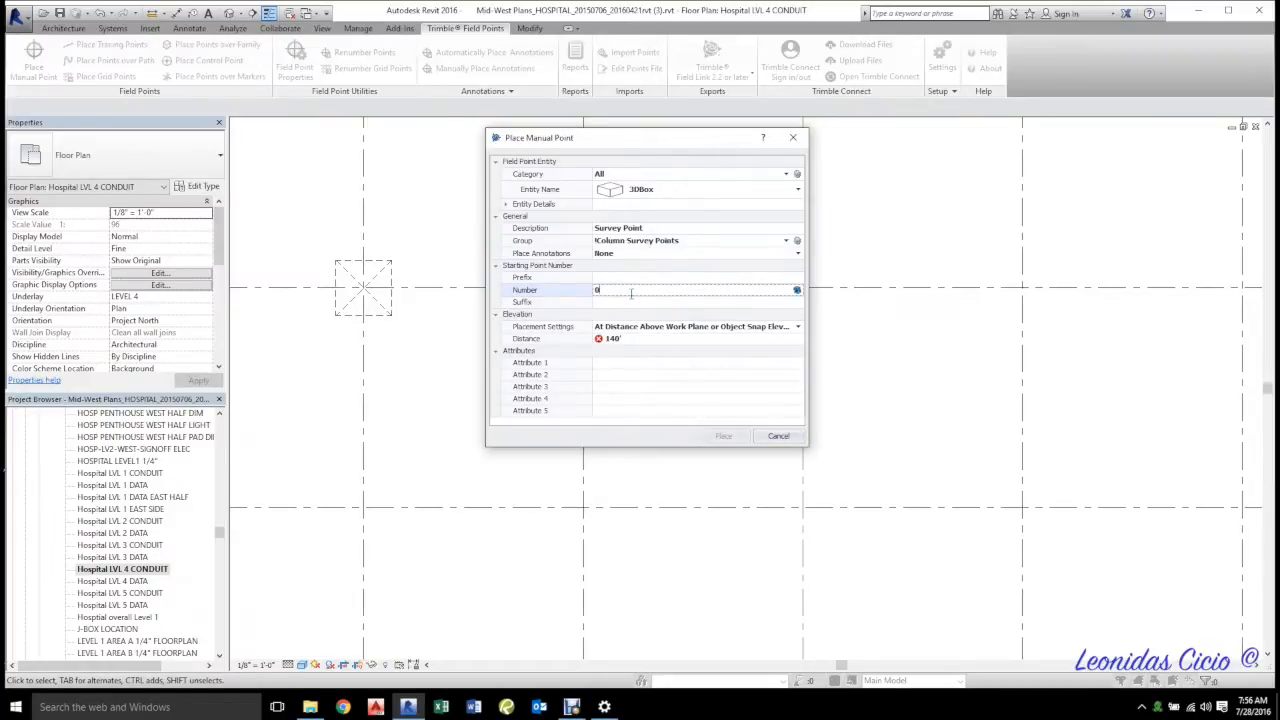
type("90000")
- Set the field points' distance above the work plane to 5' and proceed to placing them
left_click(636, 342)
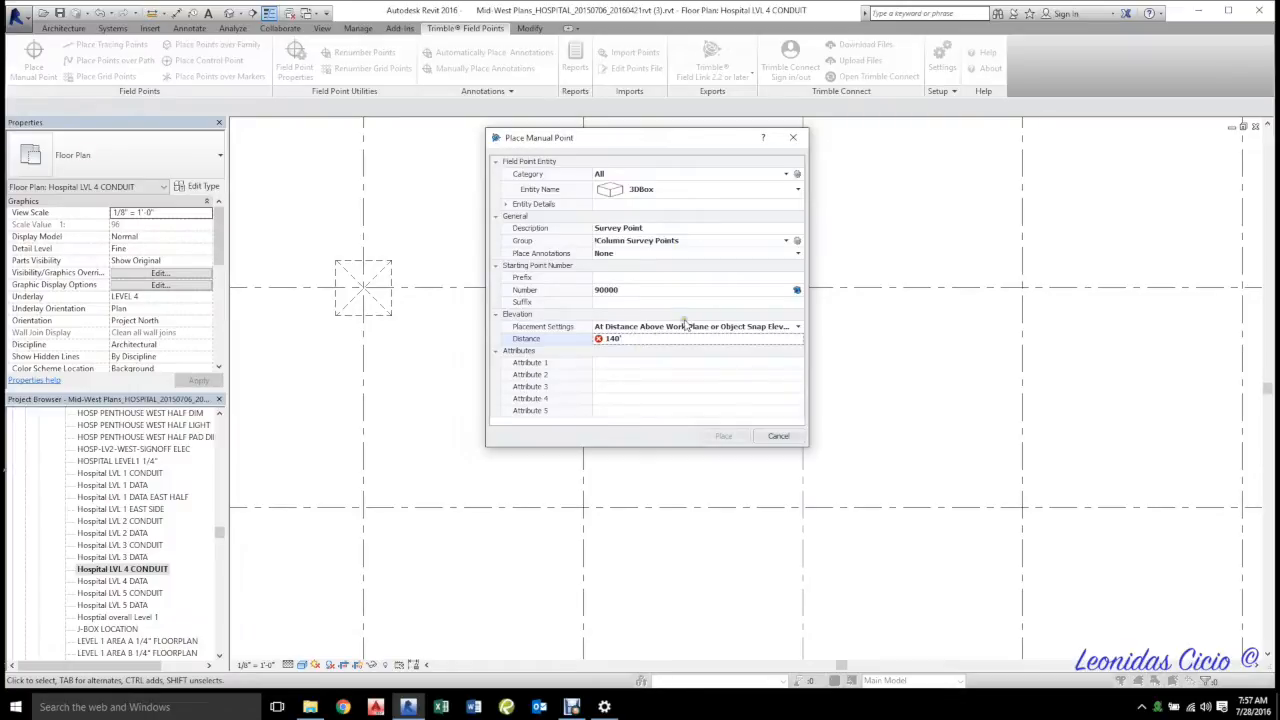
mouse_move(701, 329)
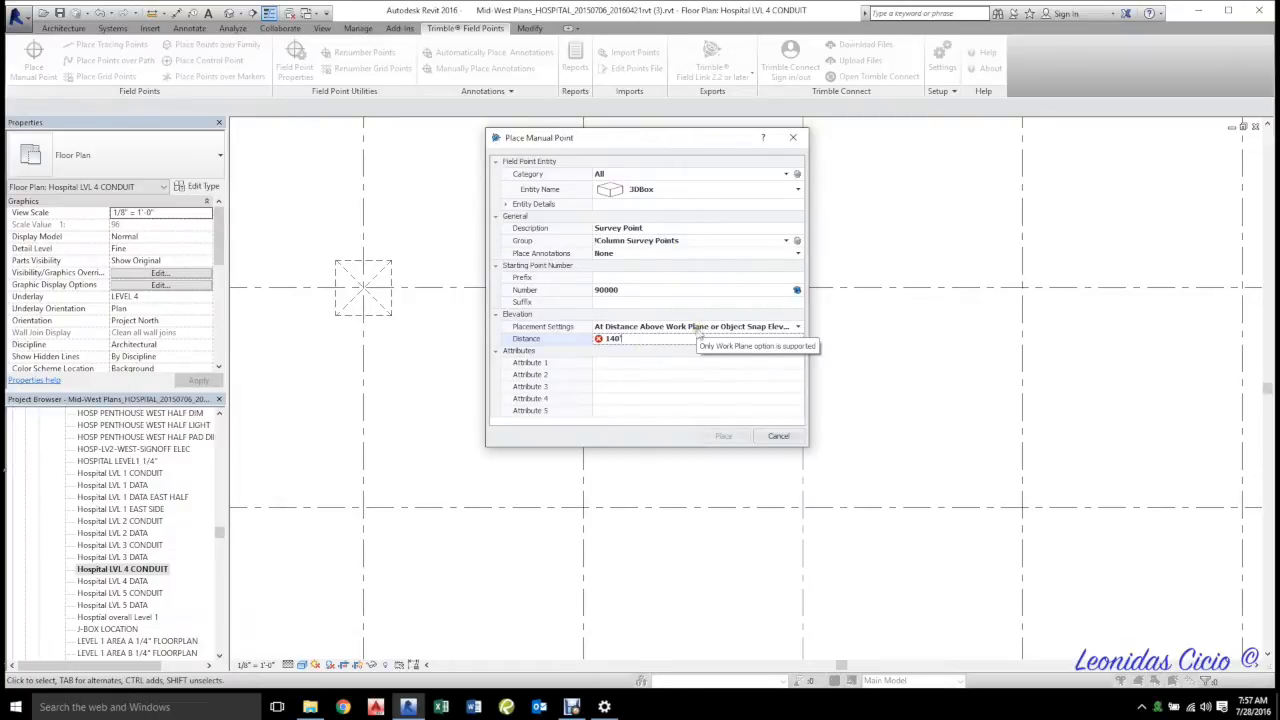
key("BackSpace")
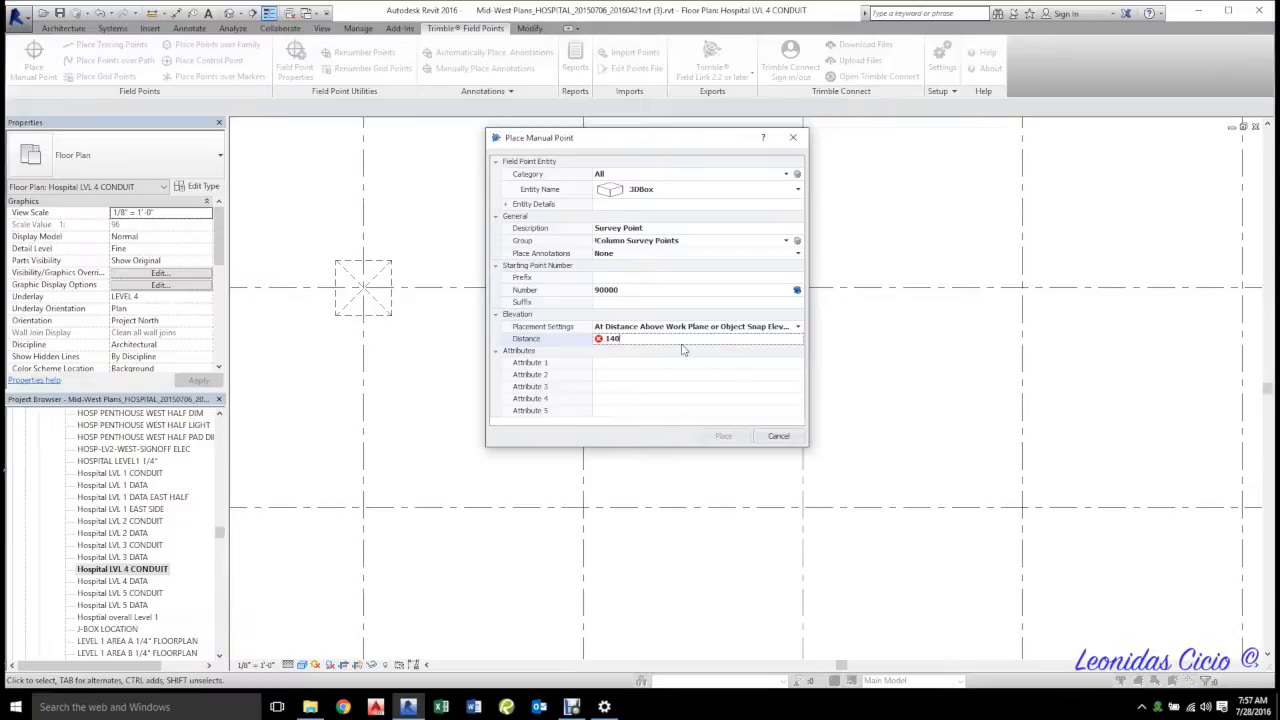
left_click(697, 362)
mouse_move(746, 331)
mouse_move(600, 339)
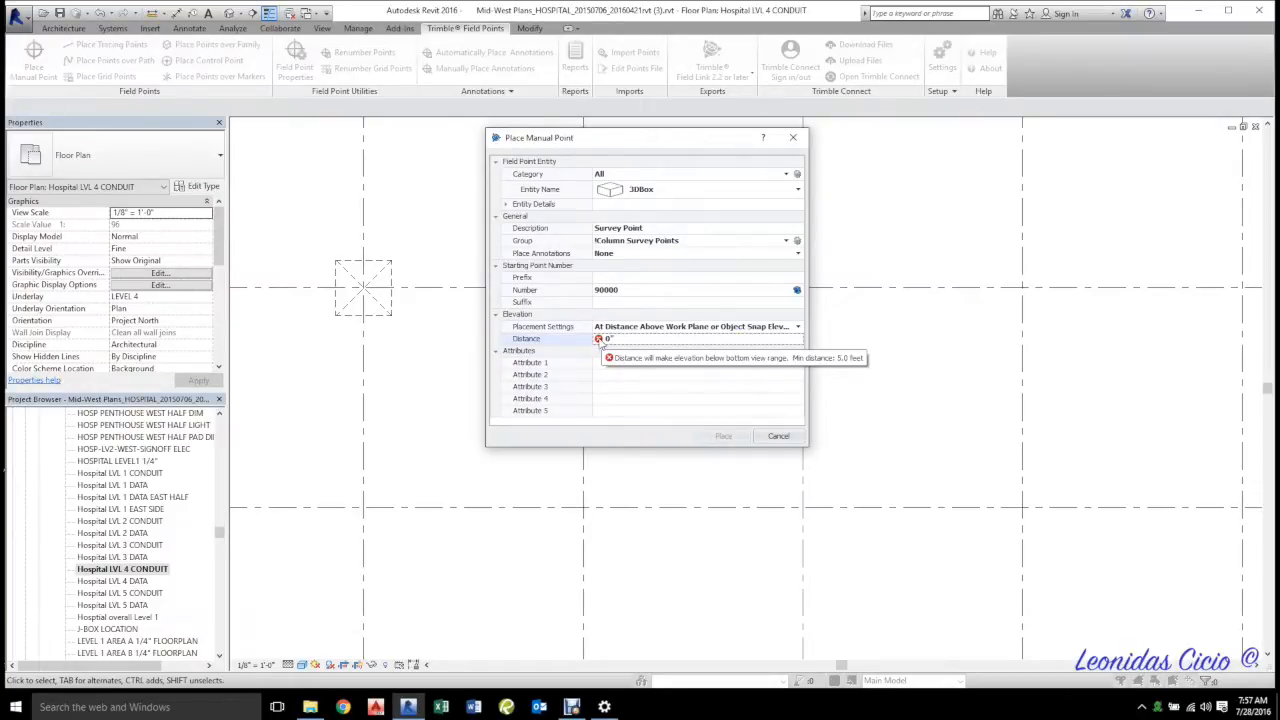
left_click(612, 339)
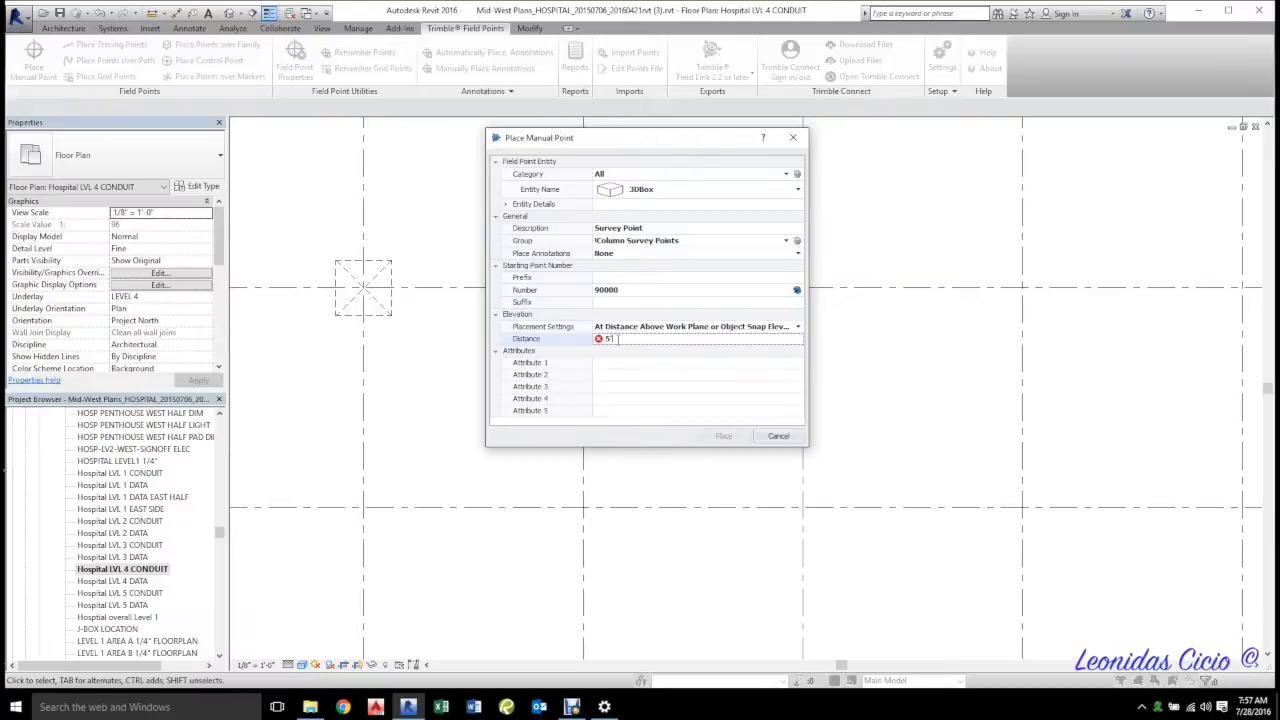
left_click(648, 374)
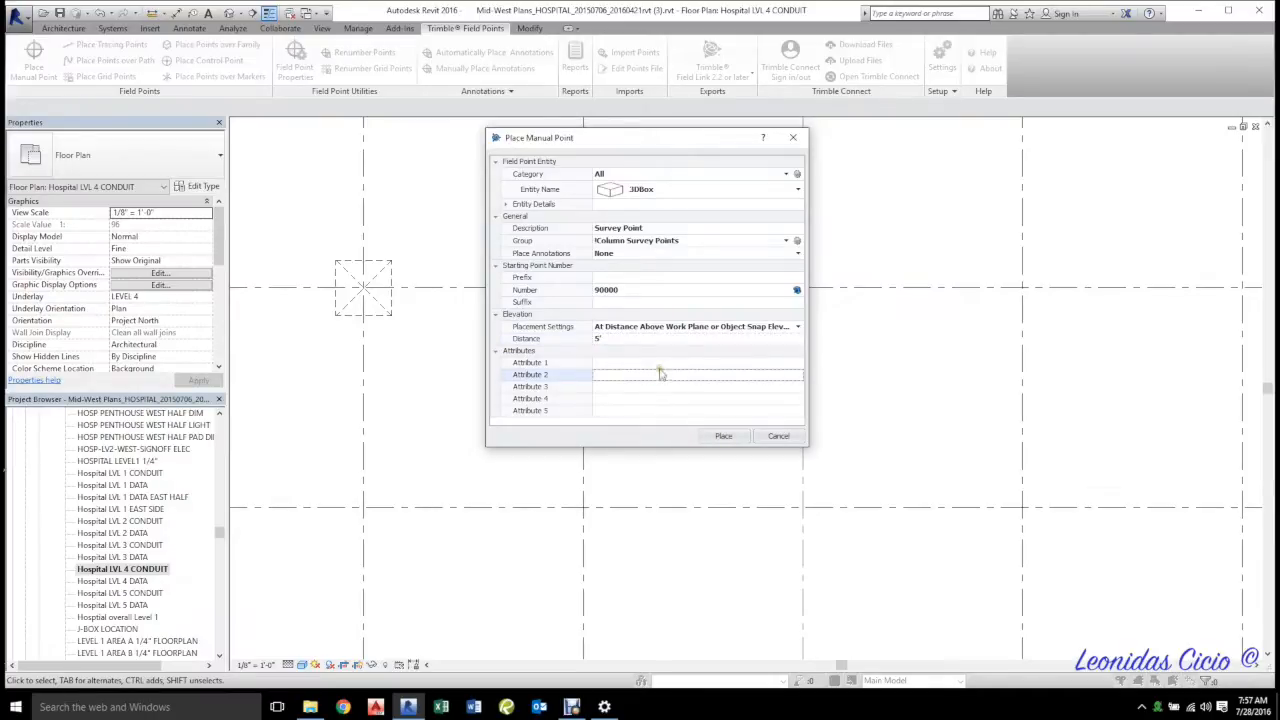
left_click(731, 436)
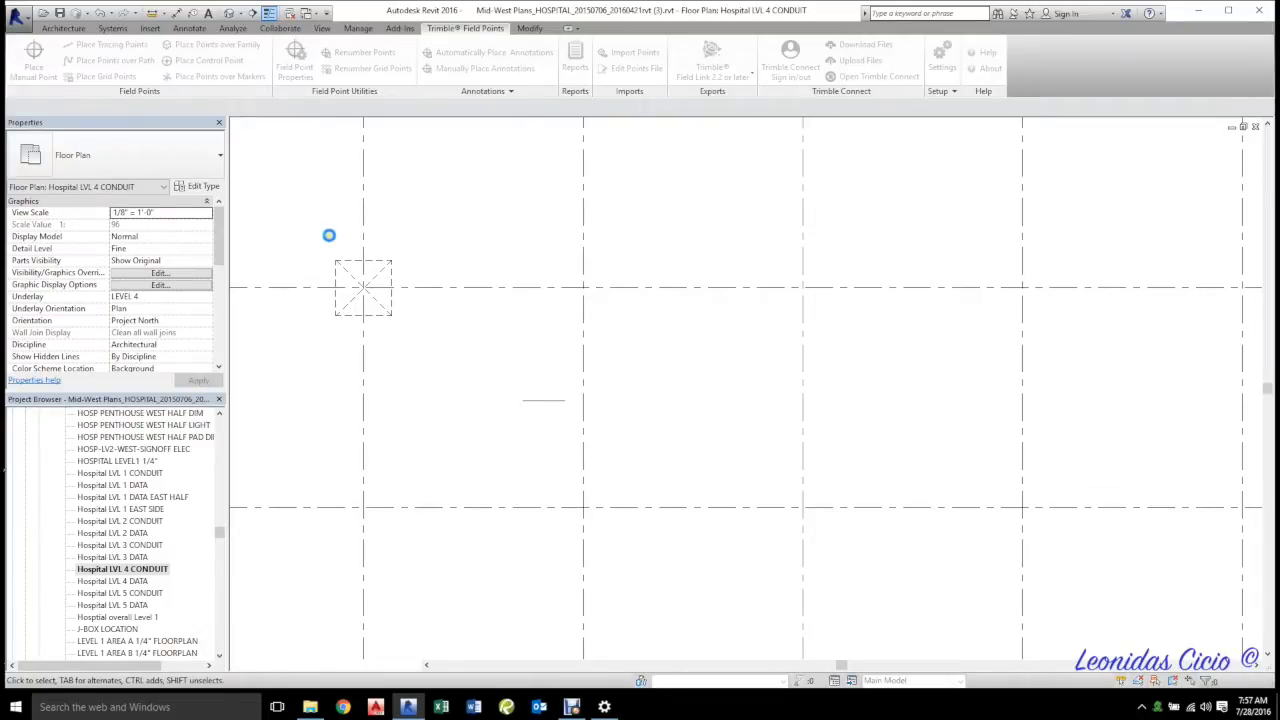
- Place manual field points on the four corners of the crossed square at grids B and 11
scroll(330, 234, "up", 4)
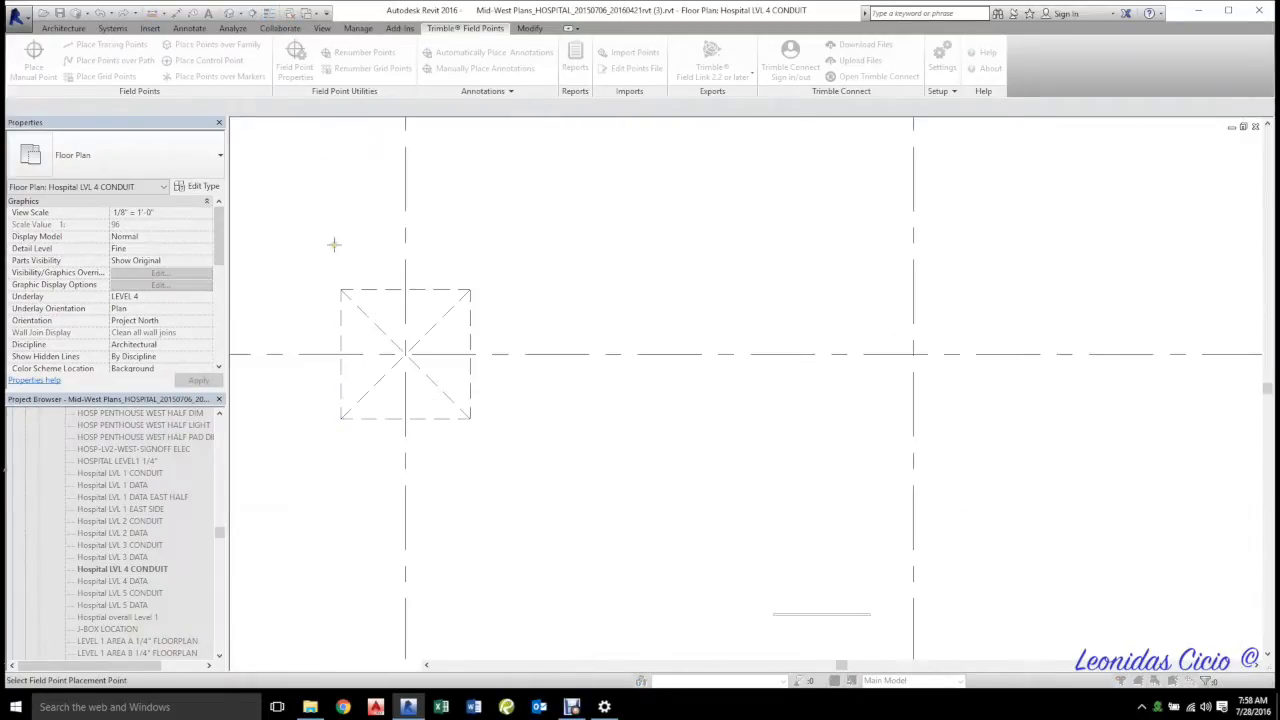
left_click(341, 296)
left_click(489, 297)
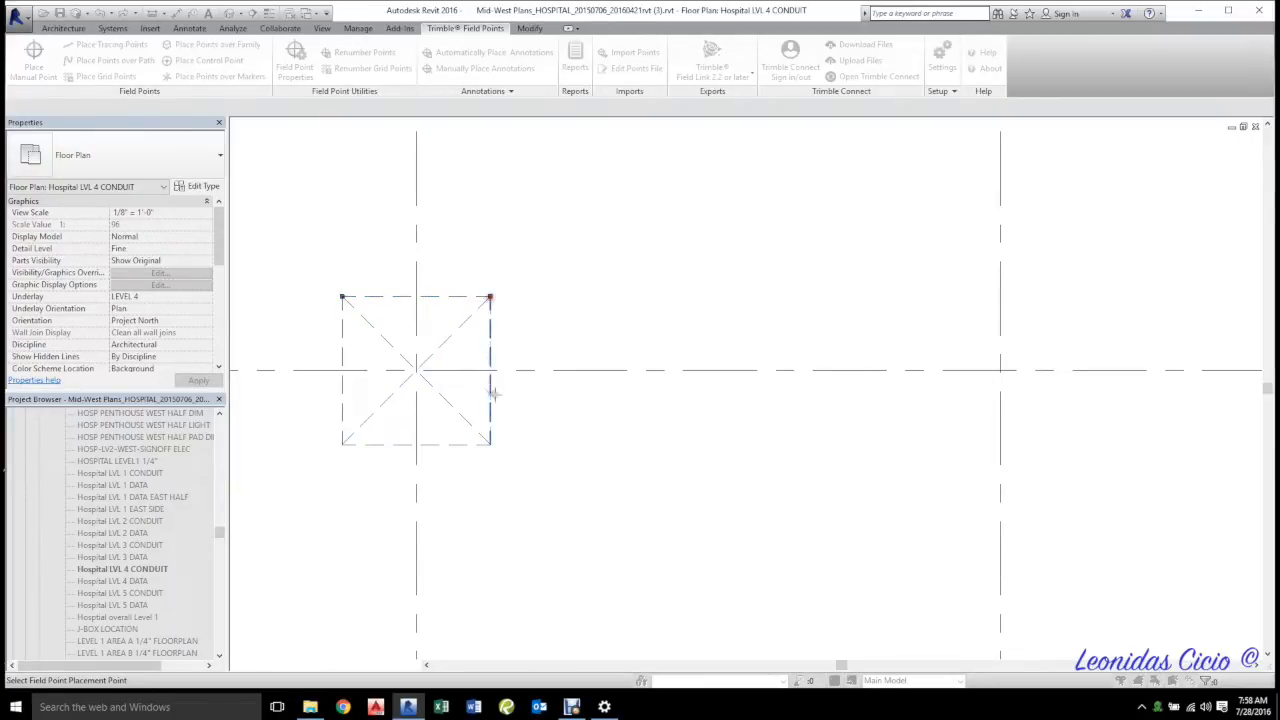
left_click(343, 444)
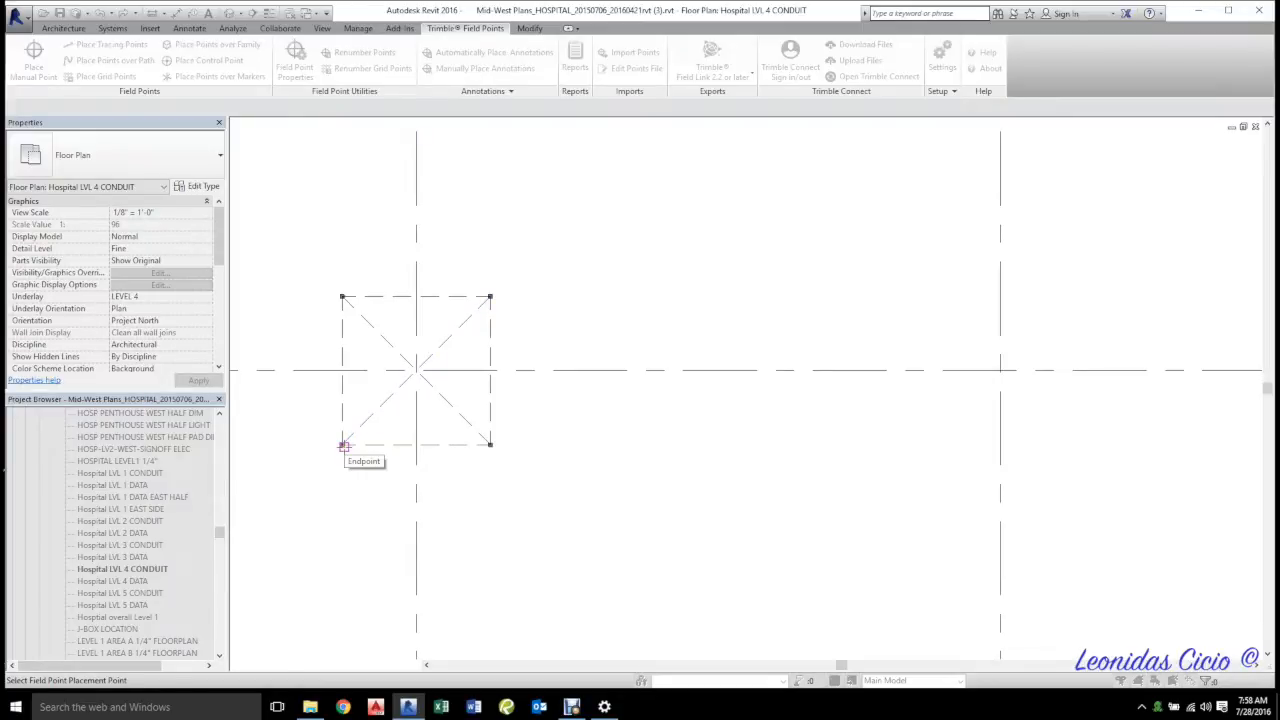
key("Escape")
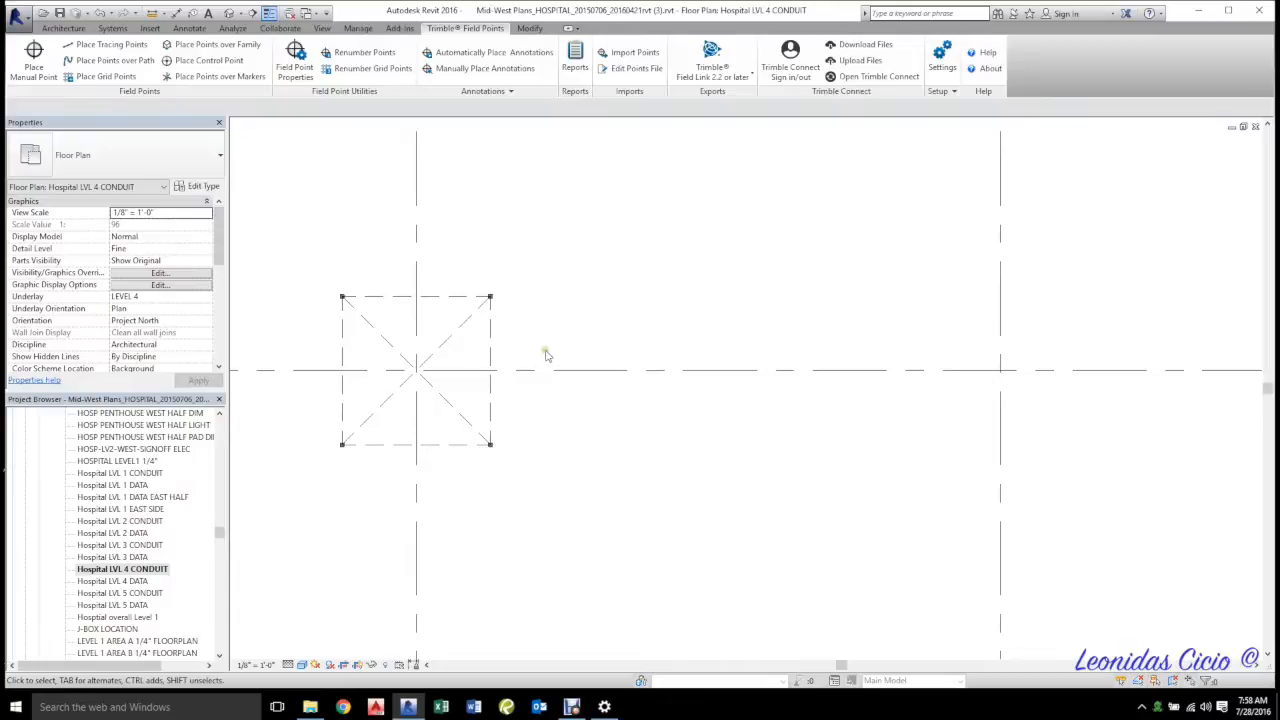
scroll(385, 312, "up", 4)
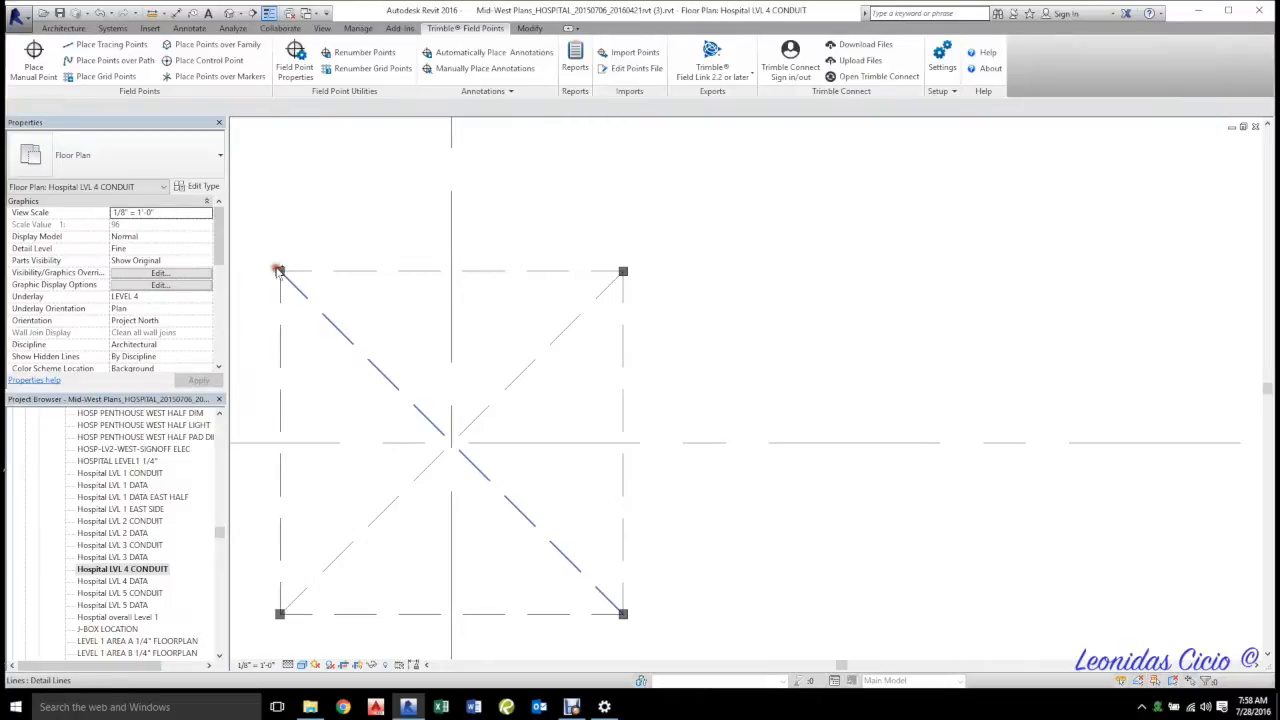
left_click(279, 271)
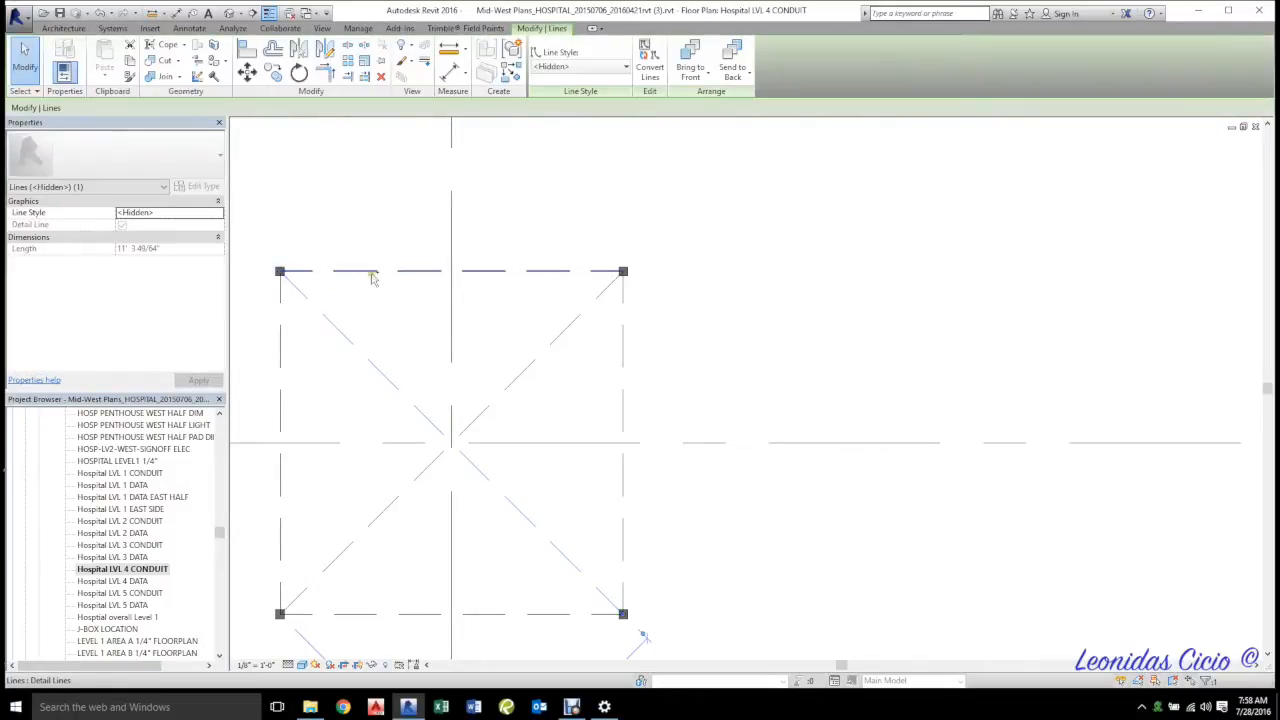
left_click(624, 276, "ctrl")
scroll(327, 297, "up", 5)
middle_click_drag(368, 311, 557, 342)
scroll(557, 342, "up", 1)
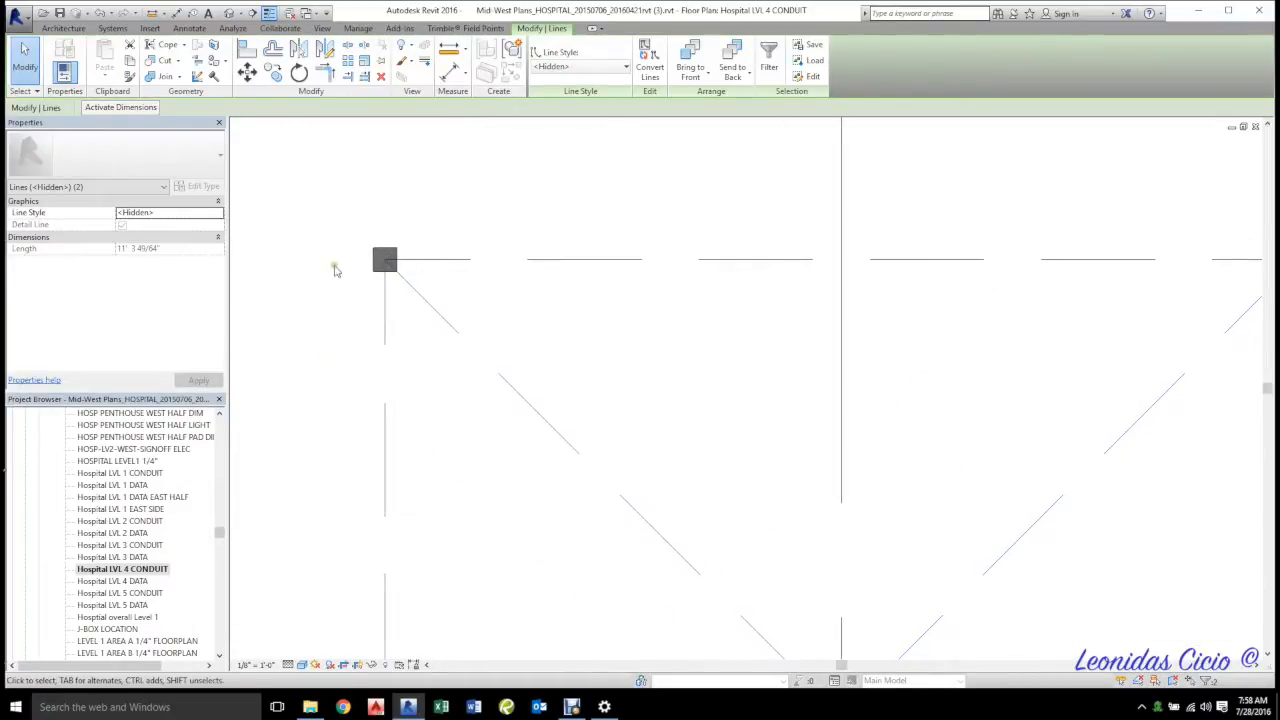
left_click(350, 255)
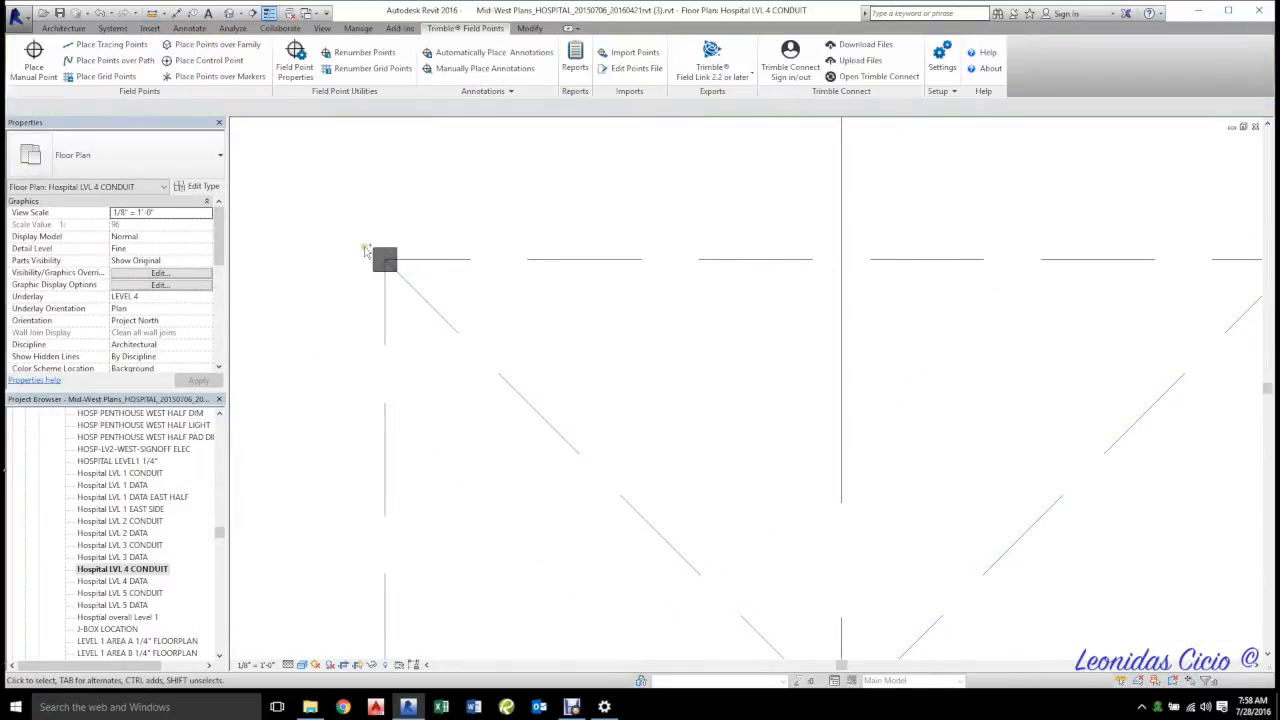
- Try to move the square's four corner field points from its centre to the intersection of grids B and 12
left_click(382, 257)
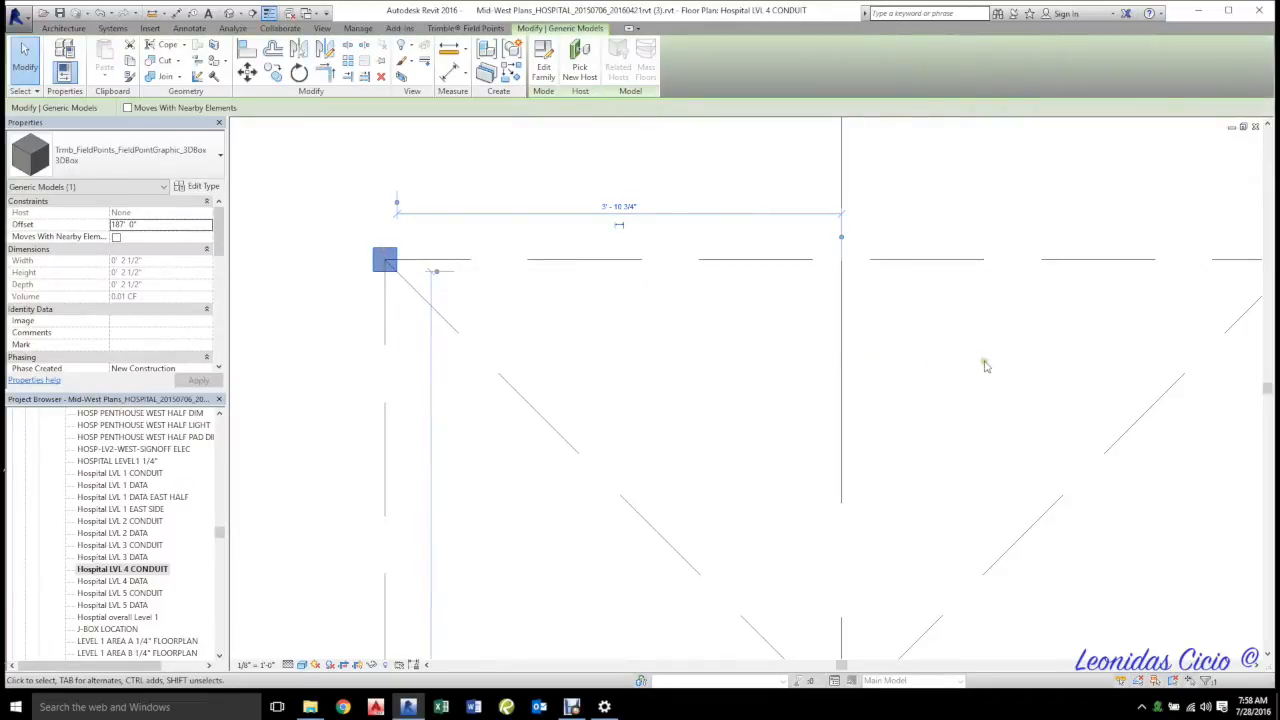
middle_click_drag(1006, 366, 666, 360)
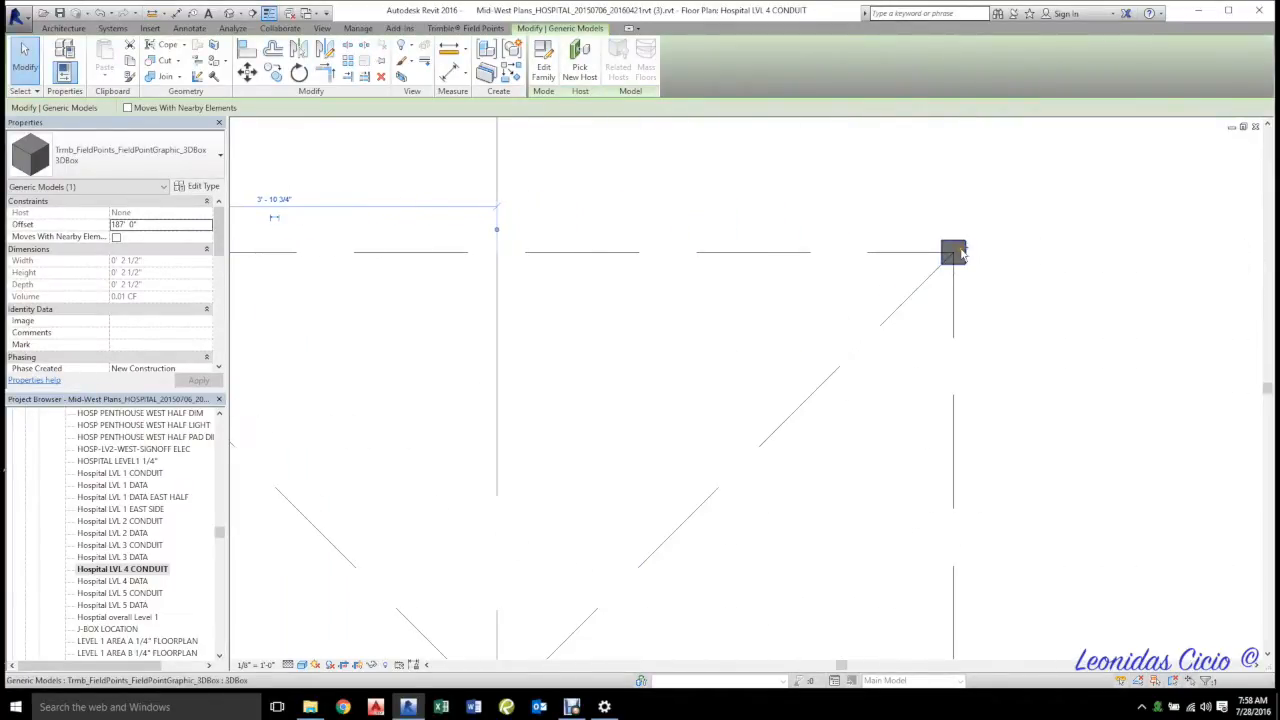
left_click(955, 253, "ctrl")
middle_click_drag(877, 473, 880, 177)
middle_click_drag(876, 588, 871, 240)
left_click(947, 523, "ctrl")
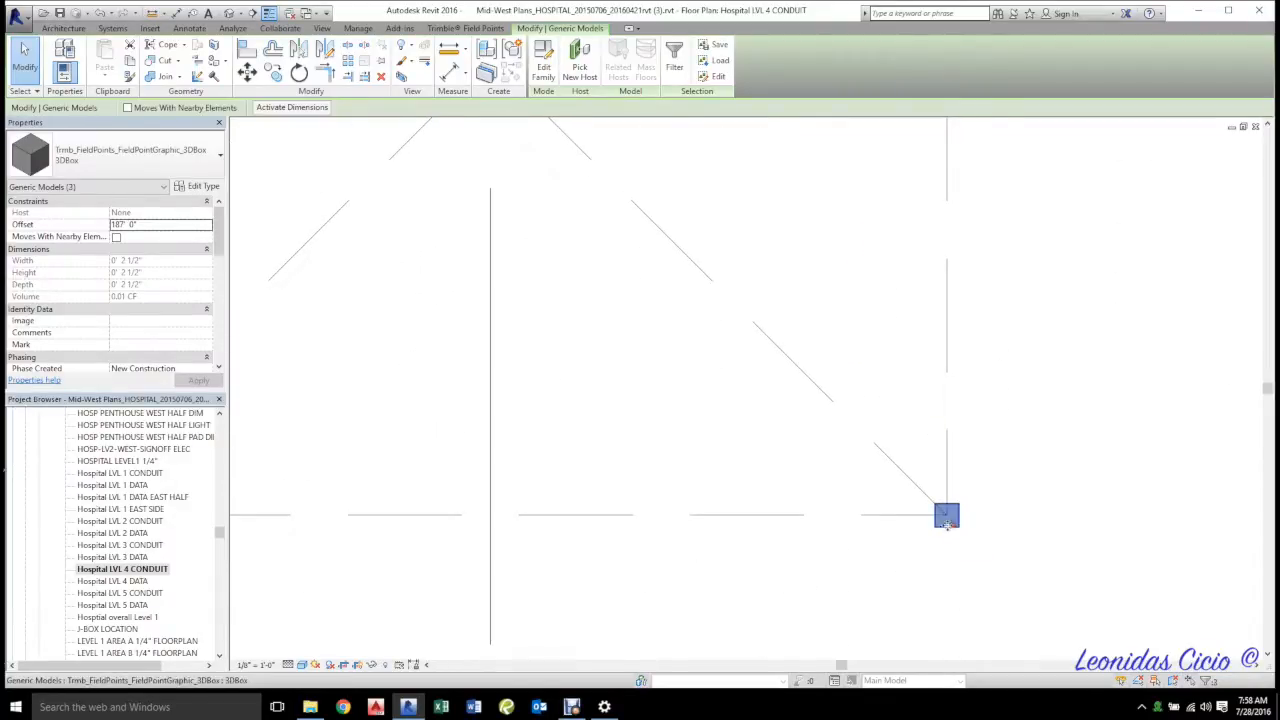
middle_click_drag(666, 471, 1055, 477)
left_click(437, 516, "ctrl")
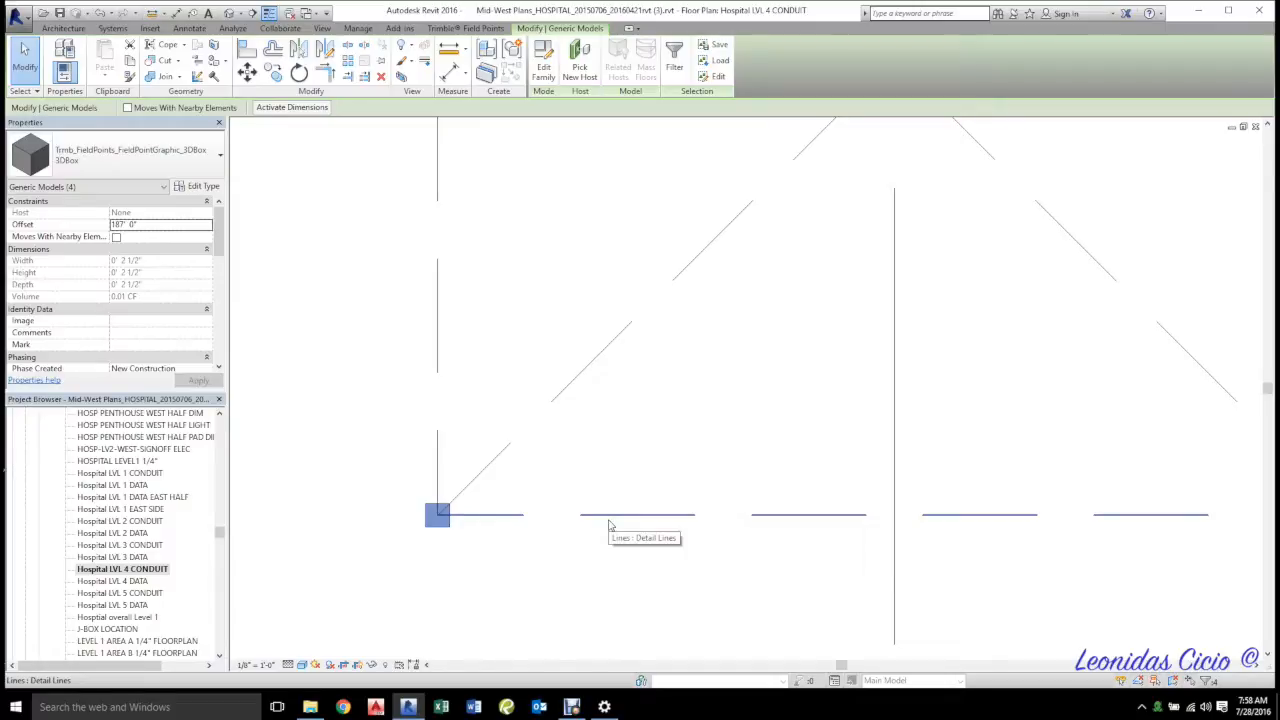
key("c")
key("o")
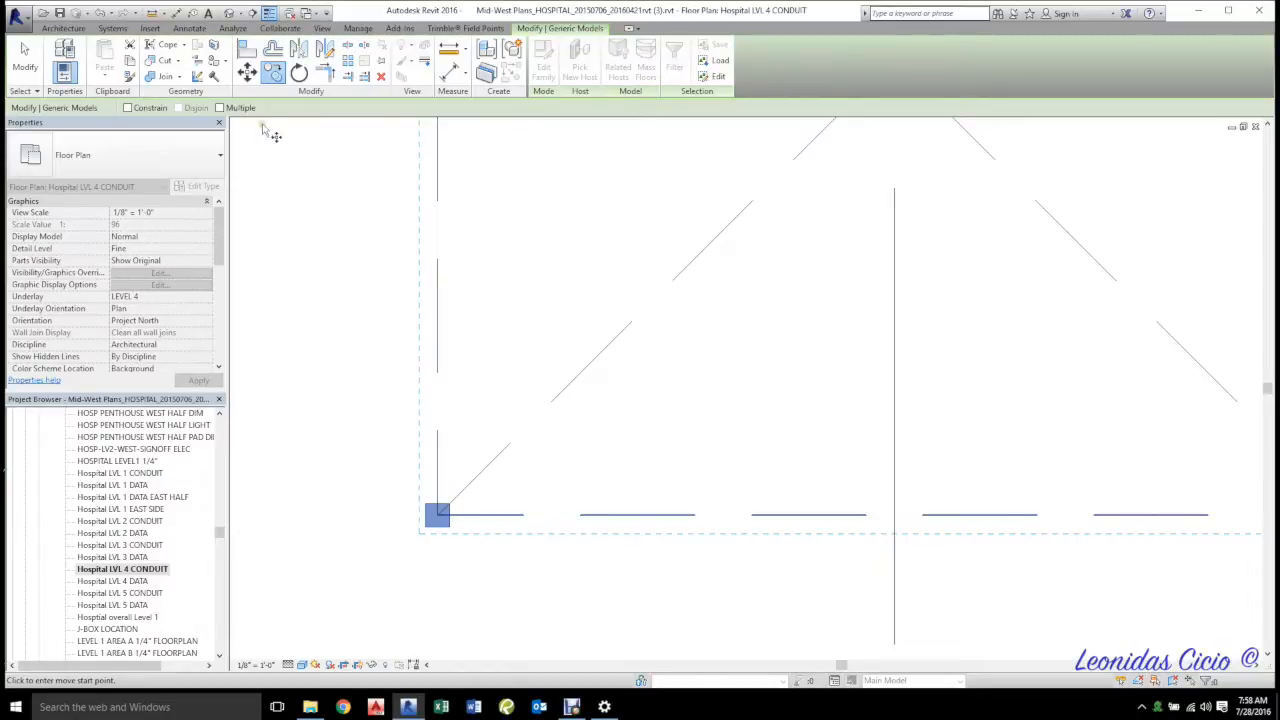
left_click(220, 108)
scroll(822, 404, "down", 5)
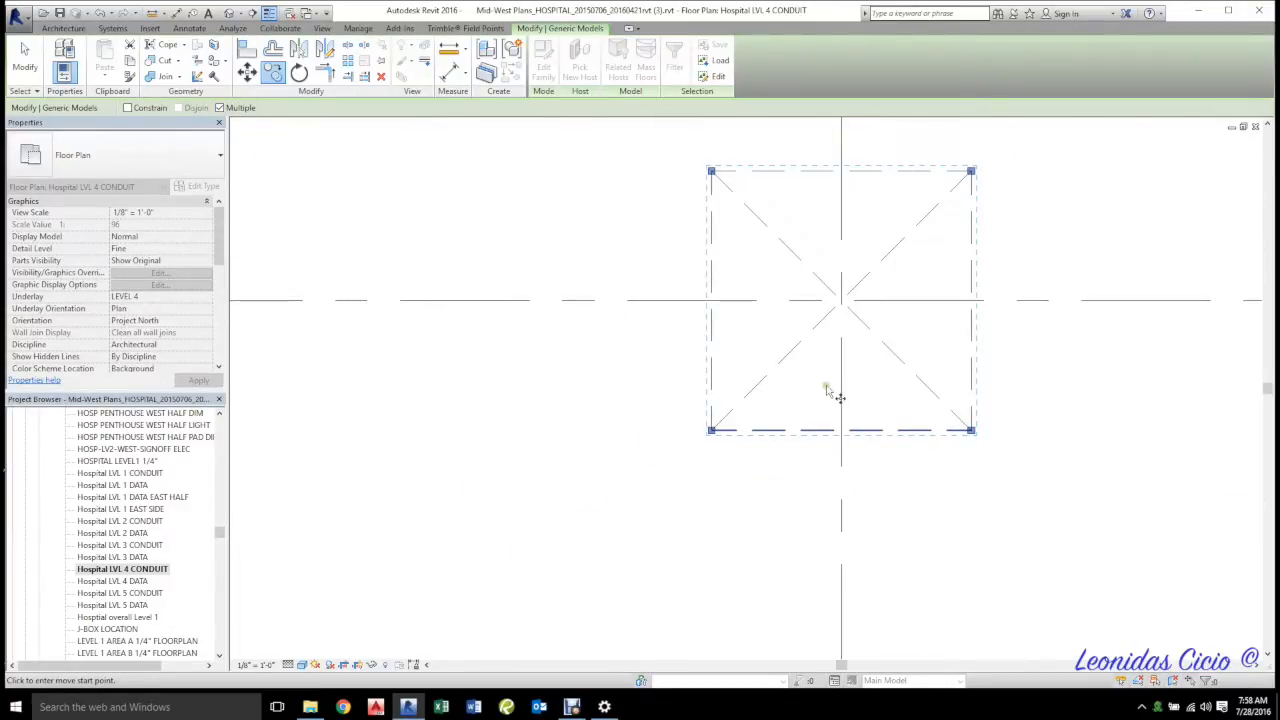
key("m")
key("v")
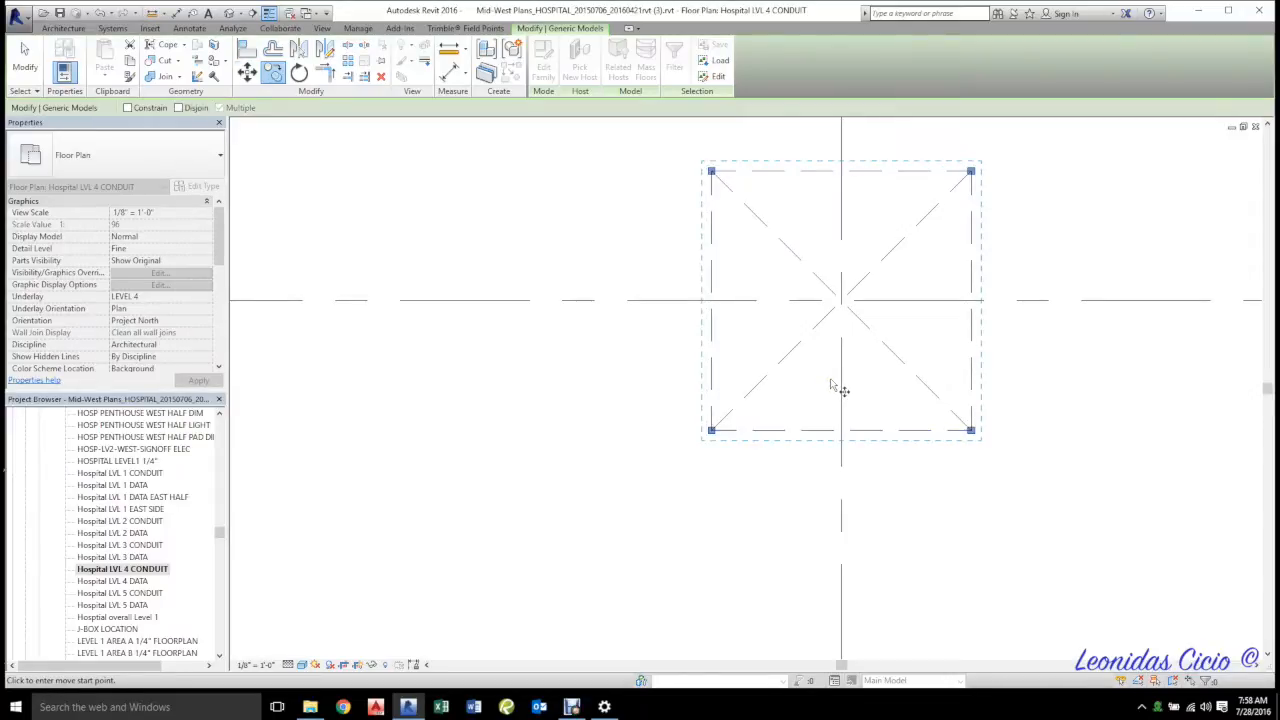
left_click(847, 305)
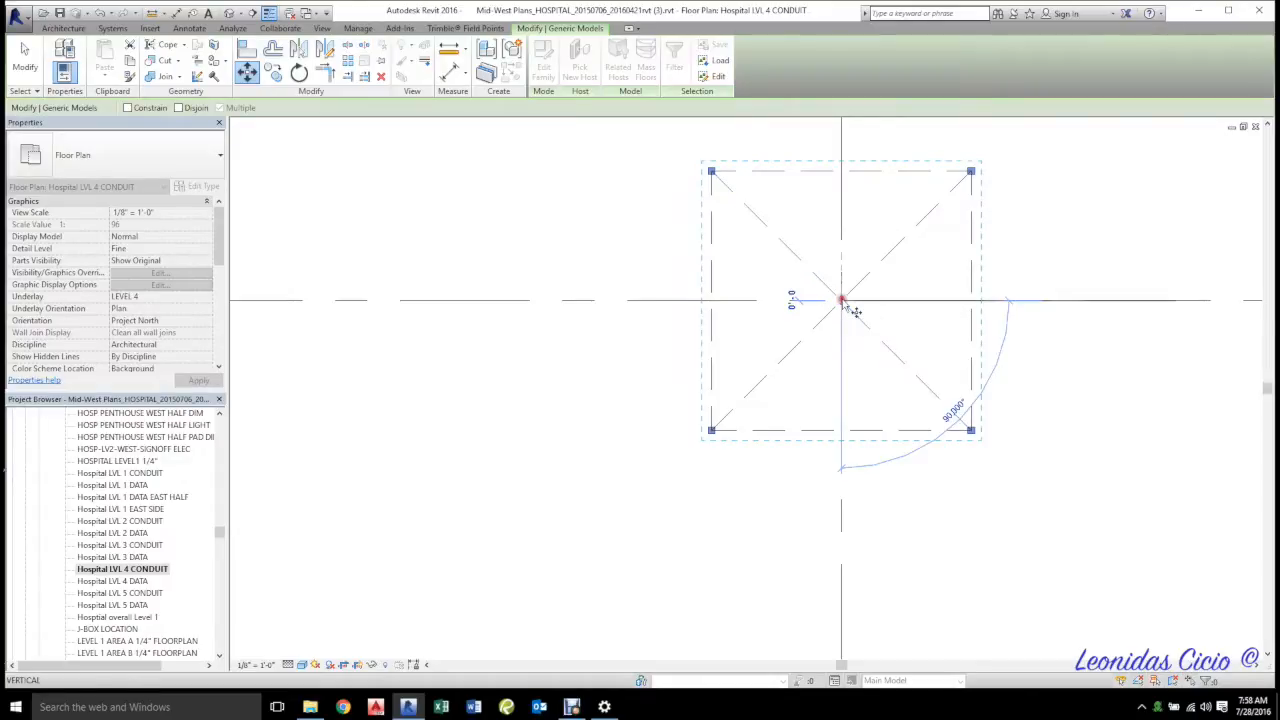
scroll(850, 308, "down", 6)
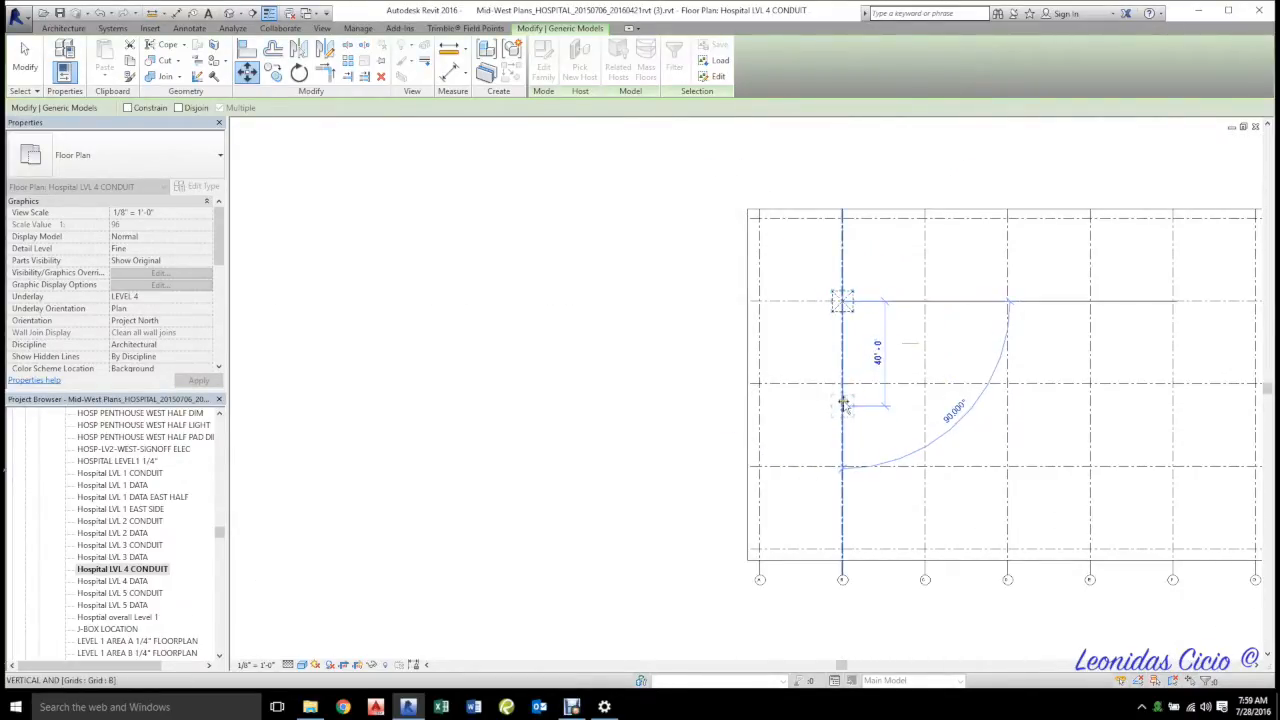
left_click(843, 385)
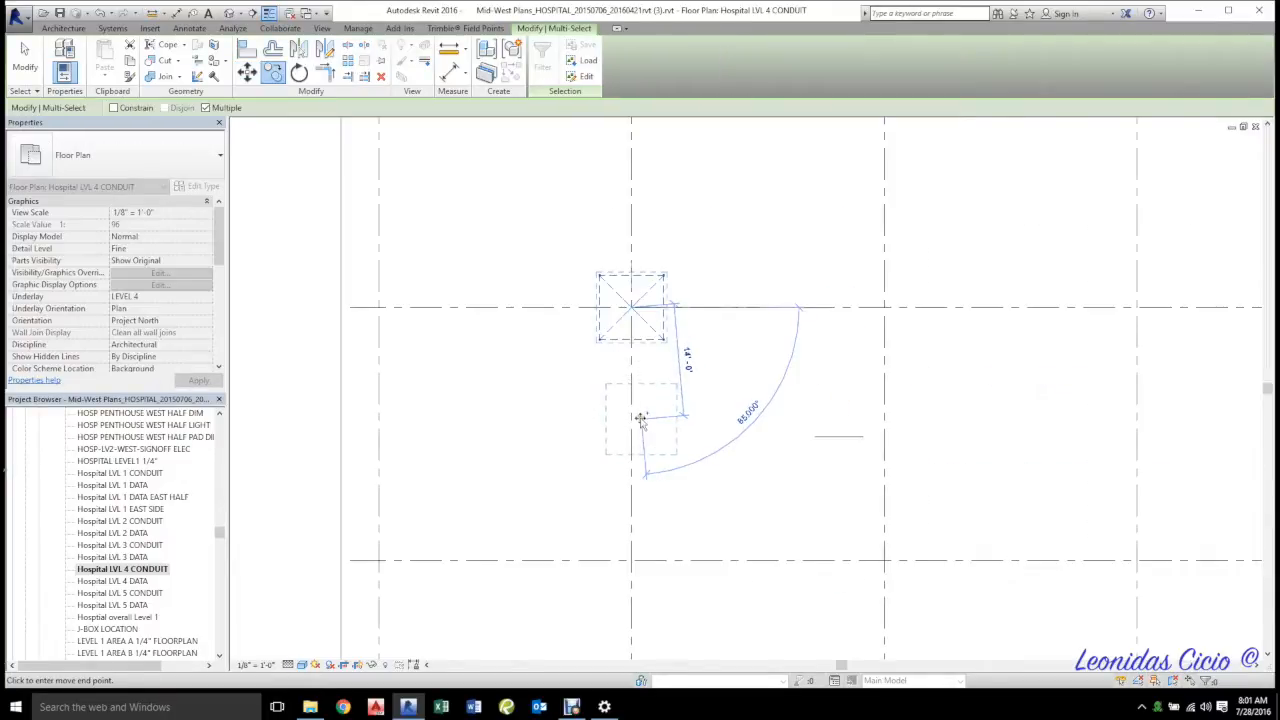
- Copy the crossed square with its corner field points from B/11 to the intersections B/12, B/13, C/13, C/12 and C/11
left_click(631, 560)
scroll(679, 589, "down", 2)
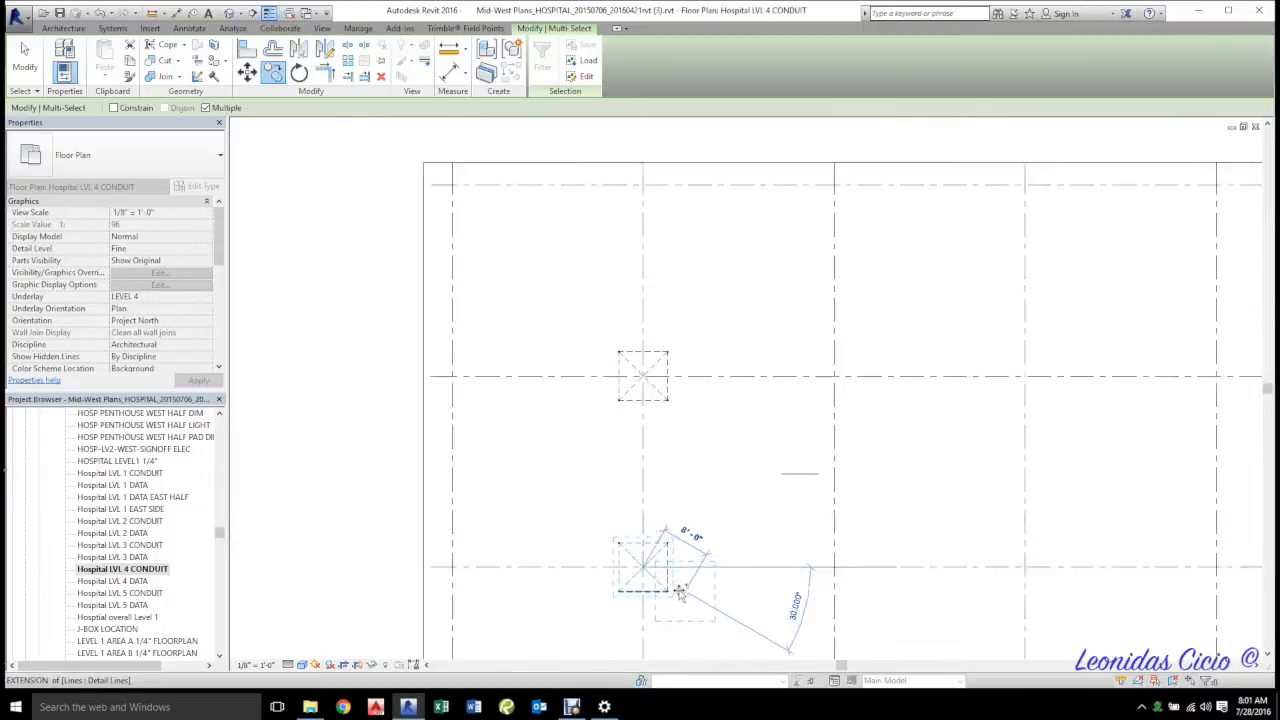
middle_click_drag(677, 590, 645, 472)
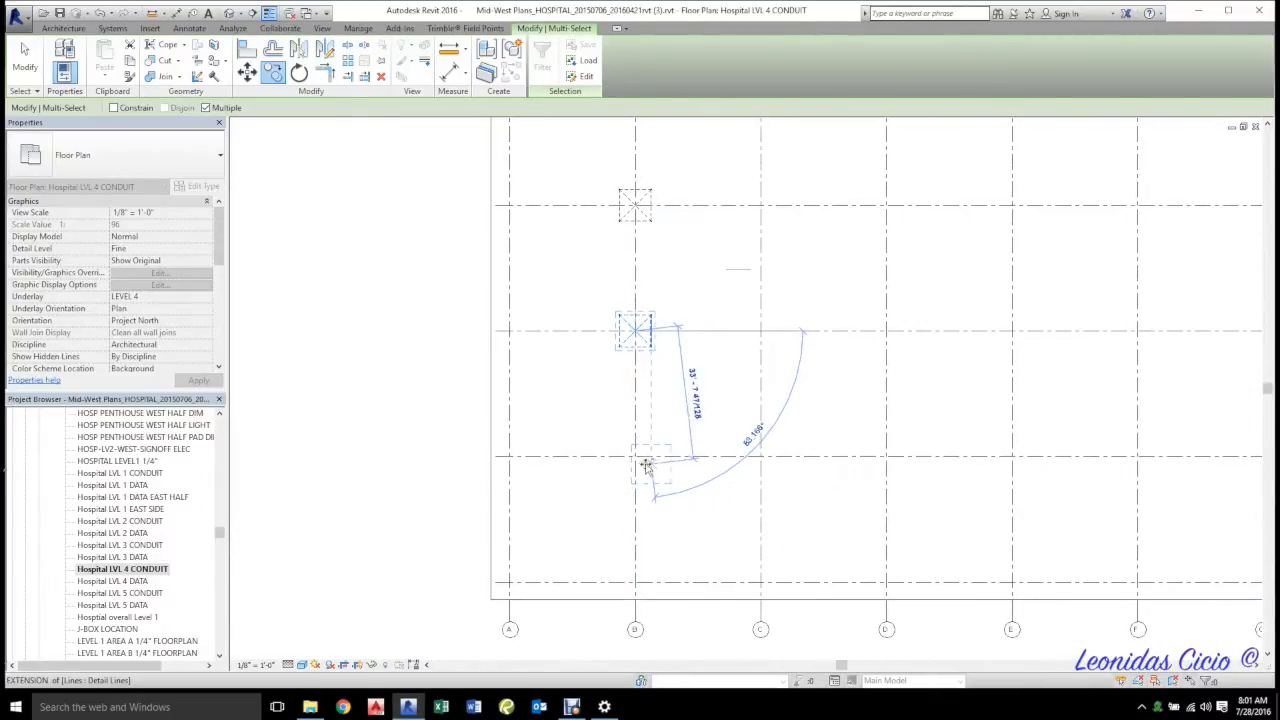
left_click(636, 458)
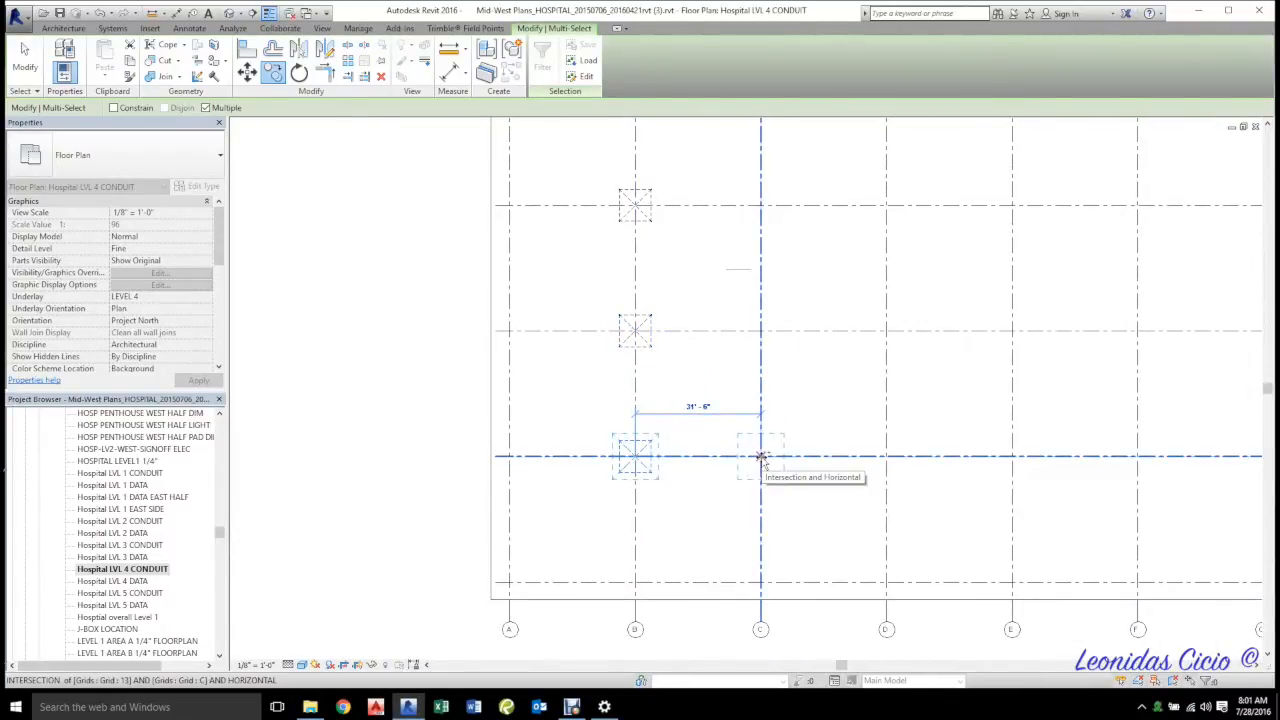
left_click(761, 458)
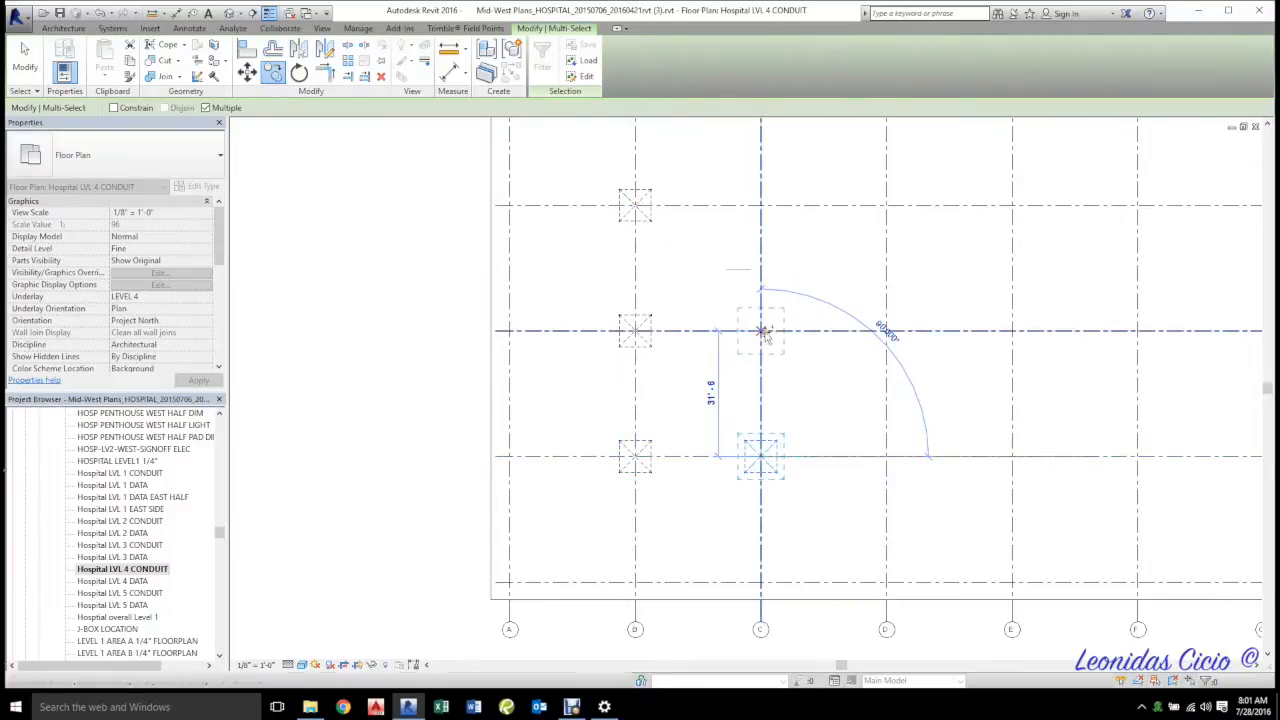
left_click(760, 205)
- Copy the crossed square with its field points to the intersections of grids D, E and F with 11, 12 and 13
left_click(886, 205)
left_click(887, 331)
left_click(886, 457)
left_click(1007, 460)
left_click(1012, 333)
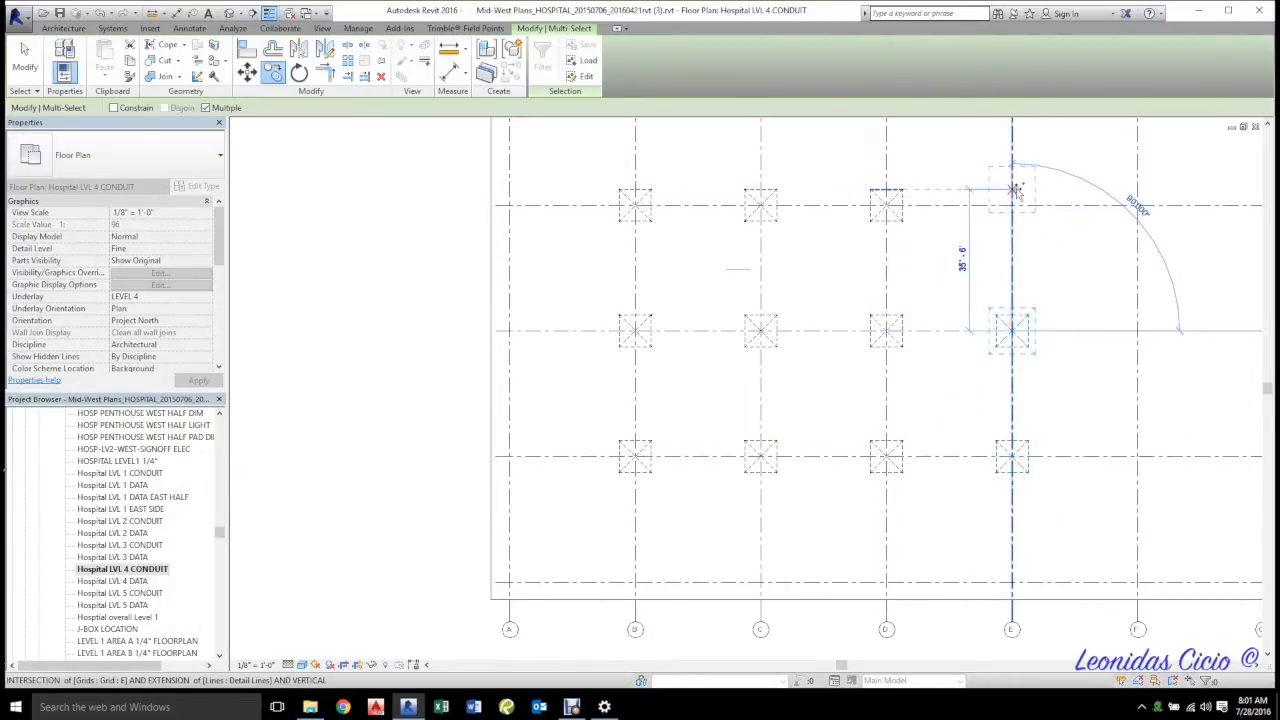
left_click(1012, 205)
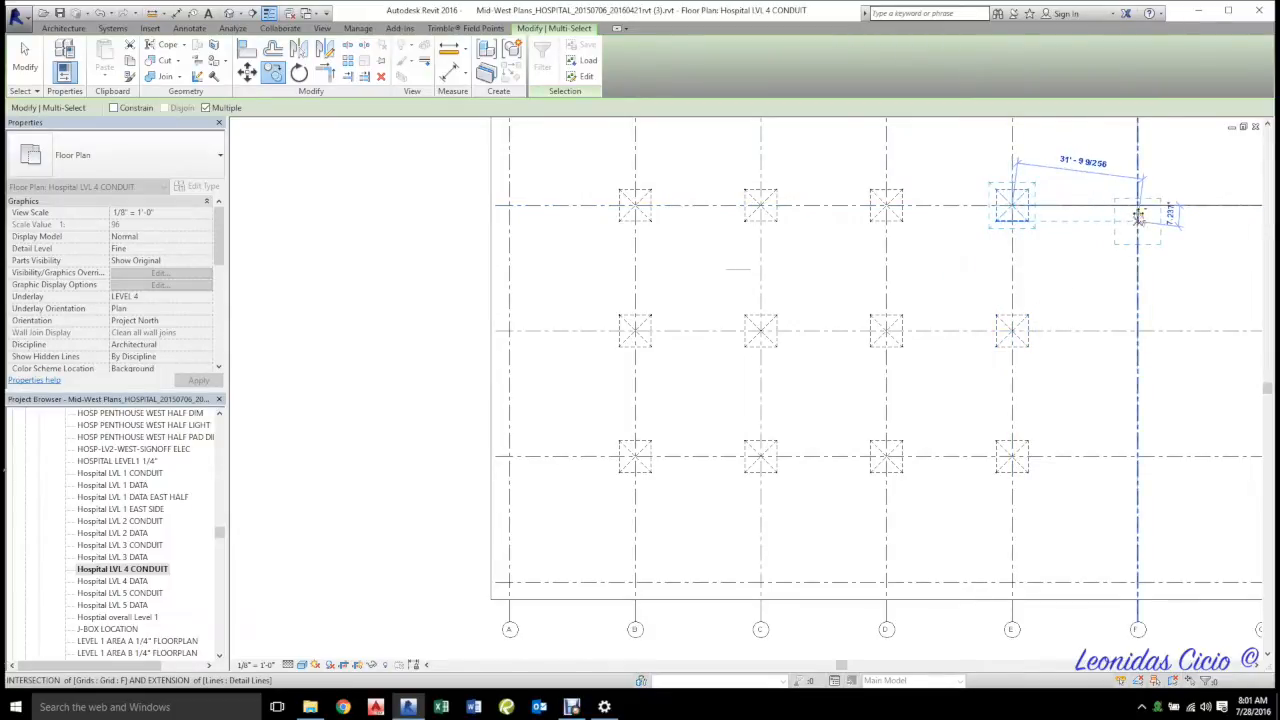
left_click(1137, 207)
left_click(1137, 333)
left_click(1137, 457)
- Copy the crossed square with its field points to the intersections of grids G and H with 11, 12 and 13
middle_click_drag(1204, 418, 679, 402)
left_click(740, 448)
left_click(739, 320)
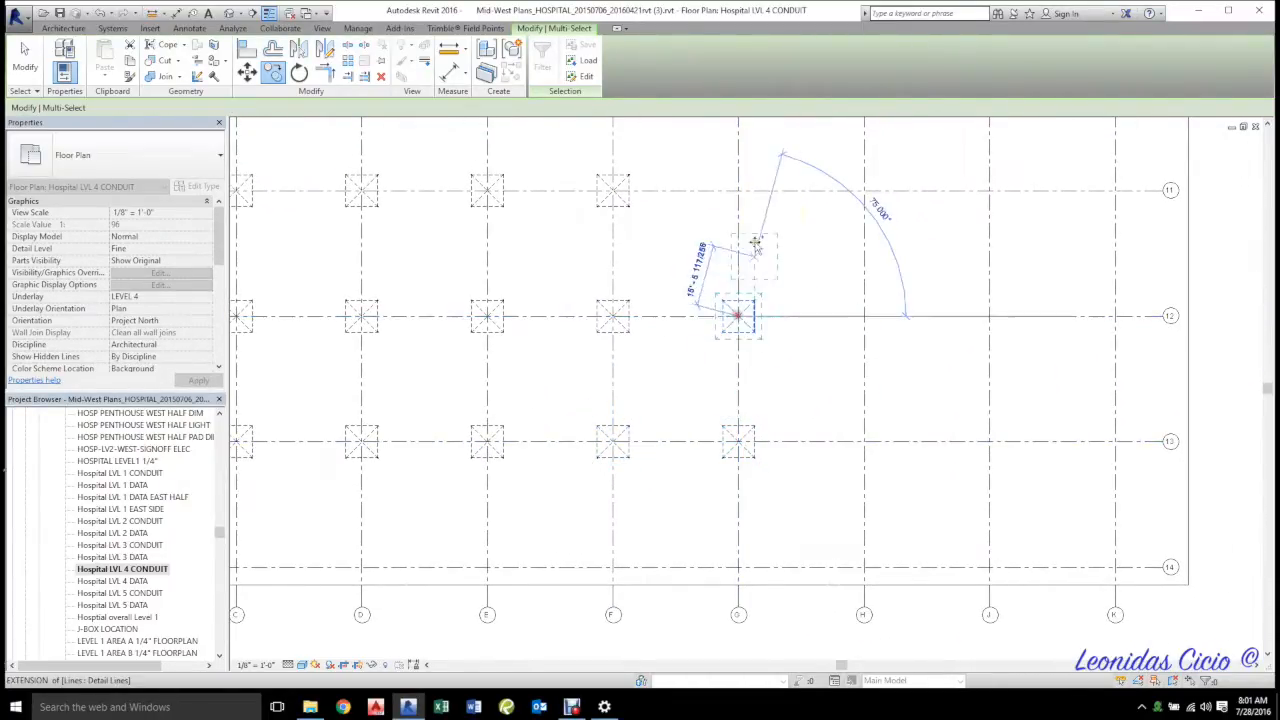
left_click(738, 190)
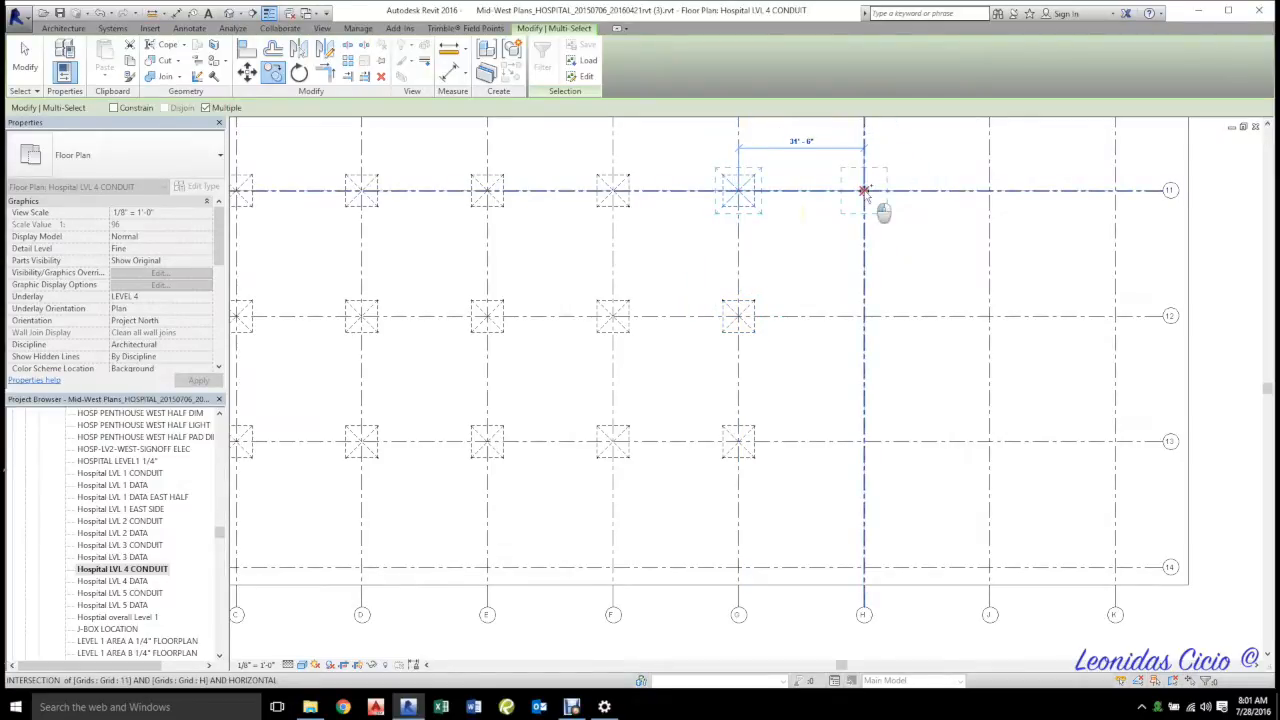
left_click(864, 190)
left_click(864, 316)
left_click(866, 442)
- Copy the crossed square with its field points to the intersections of grids J and K with 11, 12 and 13, and end copying
left_click(990, 441)
left_click(990, 317)
left_click(990, 190)
left_click(1116, 190)
left_click(1116, 316)
left_click(1116, 441)
key("Escape")
key("Escape")
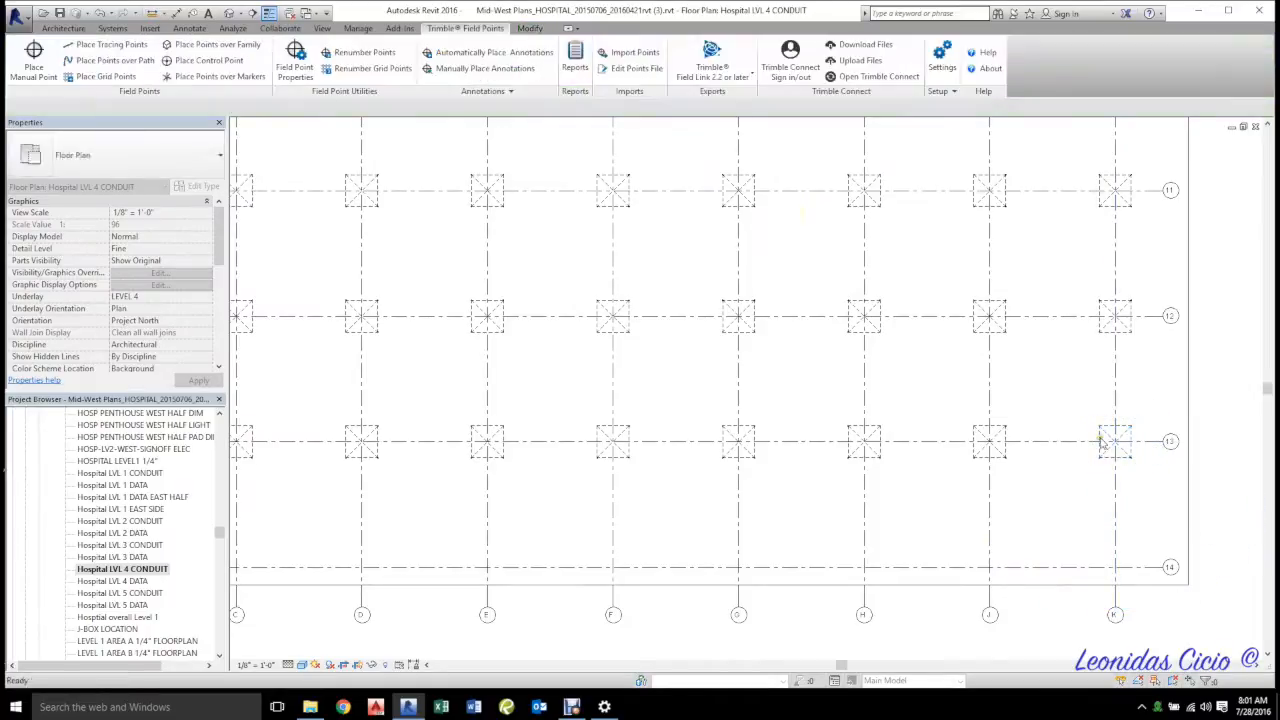
- Open the default 3D view of the hospital model and orient it to the front
scroll(985, 325, "up", 5)
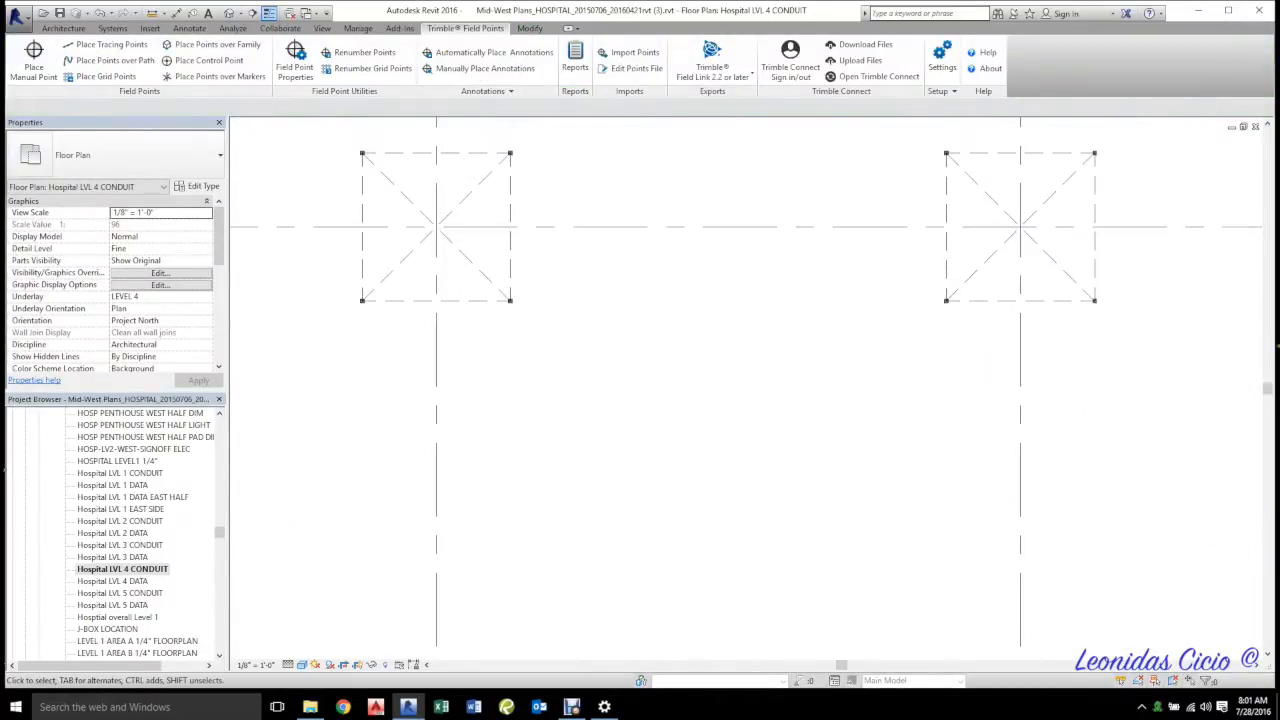
scroll(1045, 240, "down", 5)
scroll(1045, 239, "down", 2)
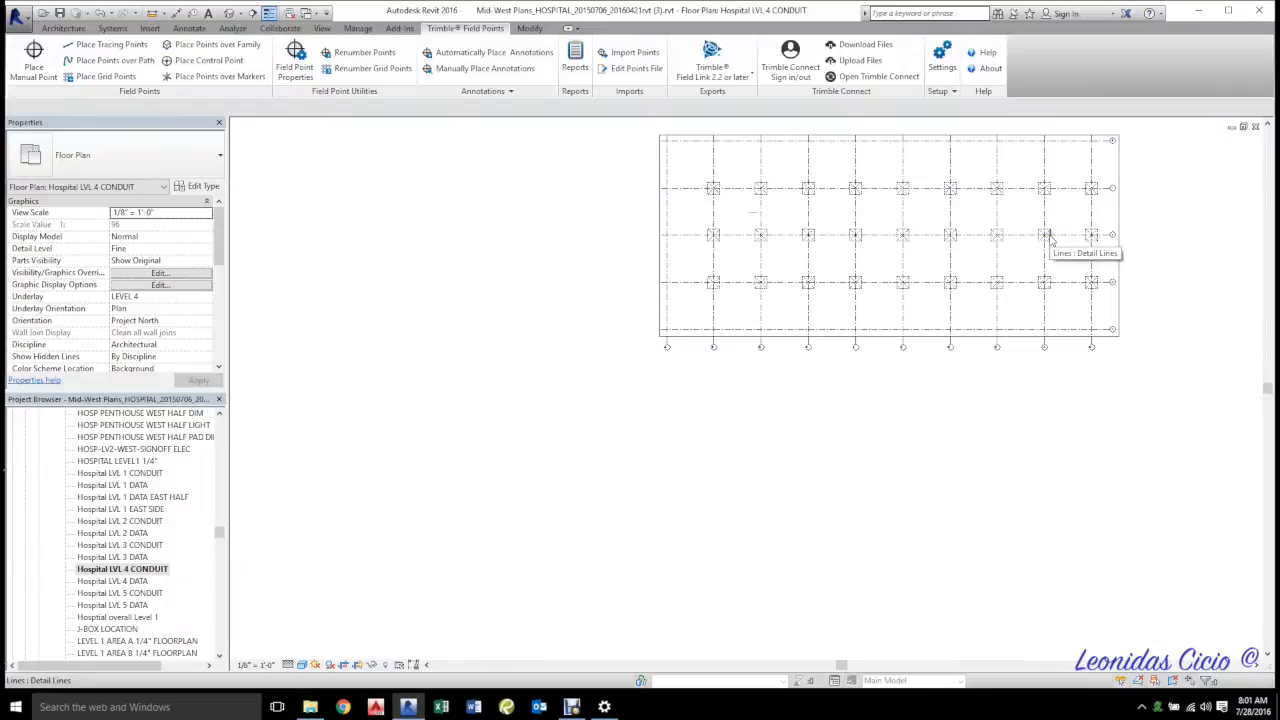
middle_click_drag(937, 220, 948, 311)
scroll(843, 289, "up", 4)
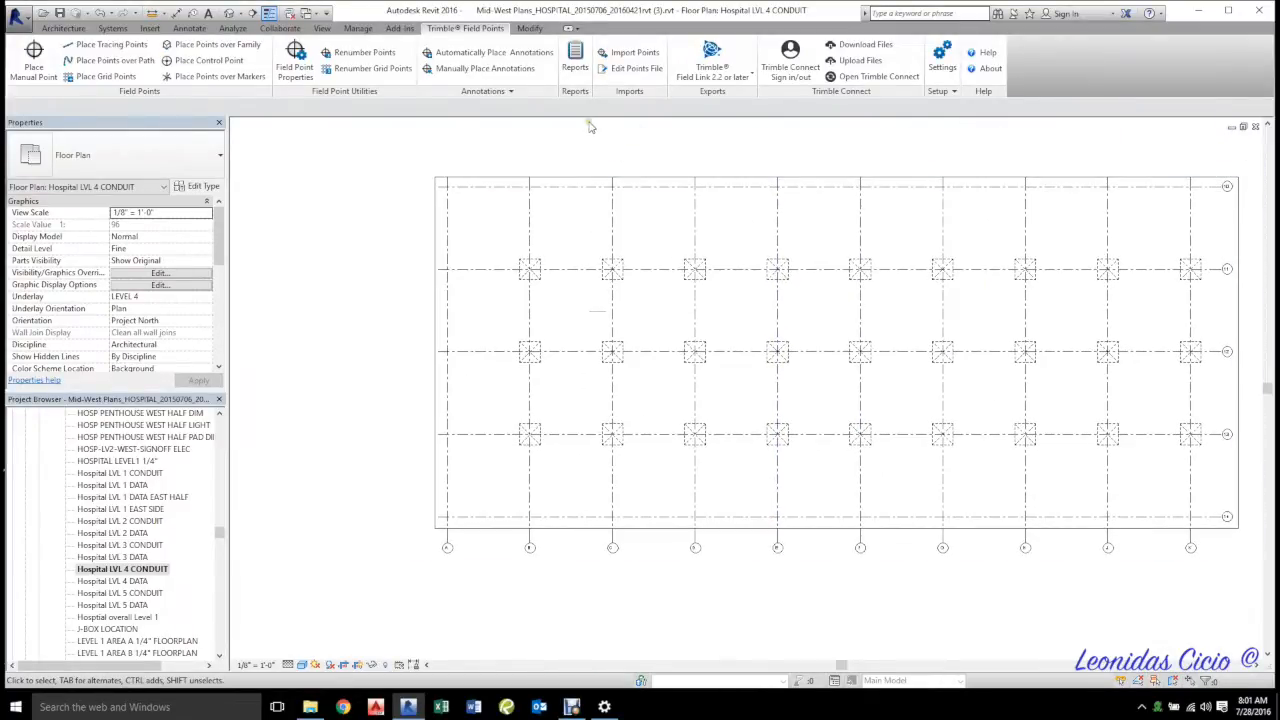
left_click(240, 14)
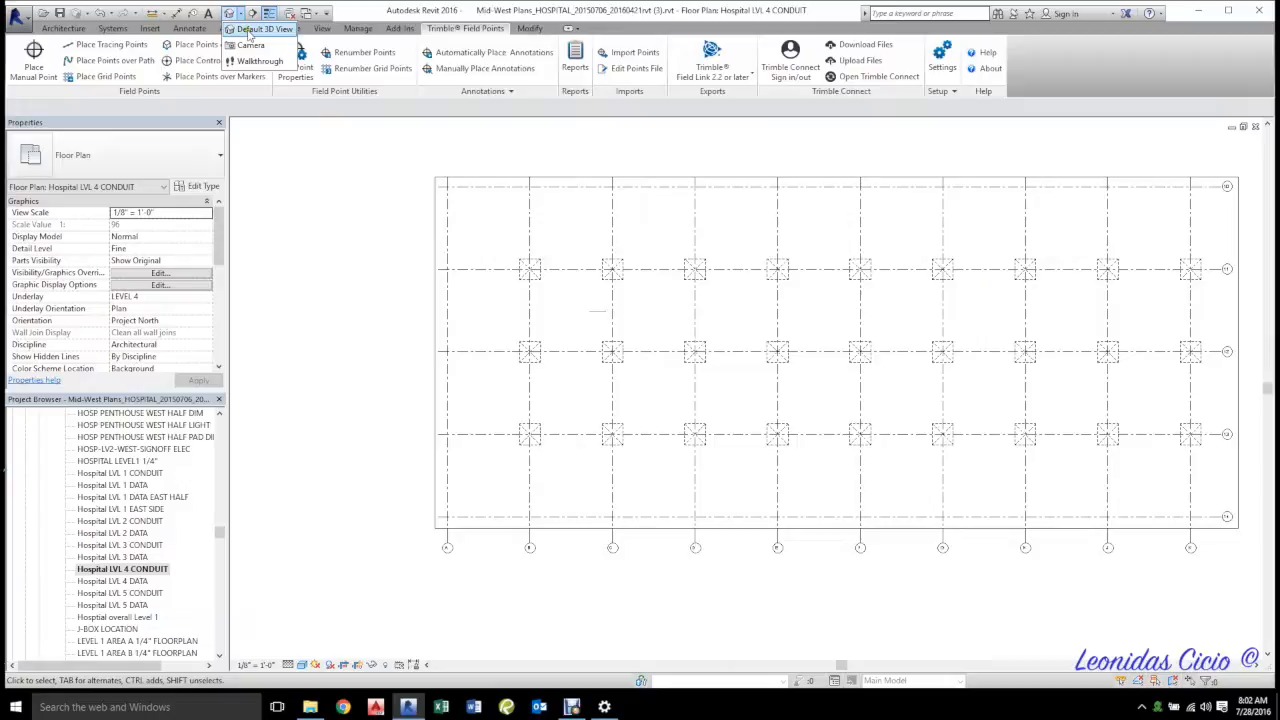
left_click(249, 31)
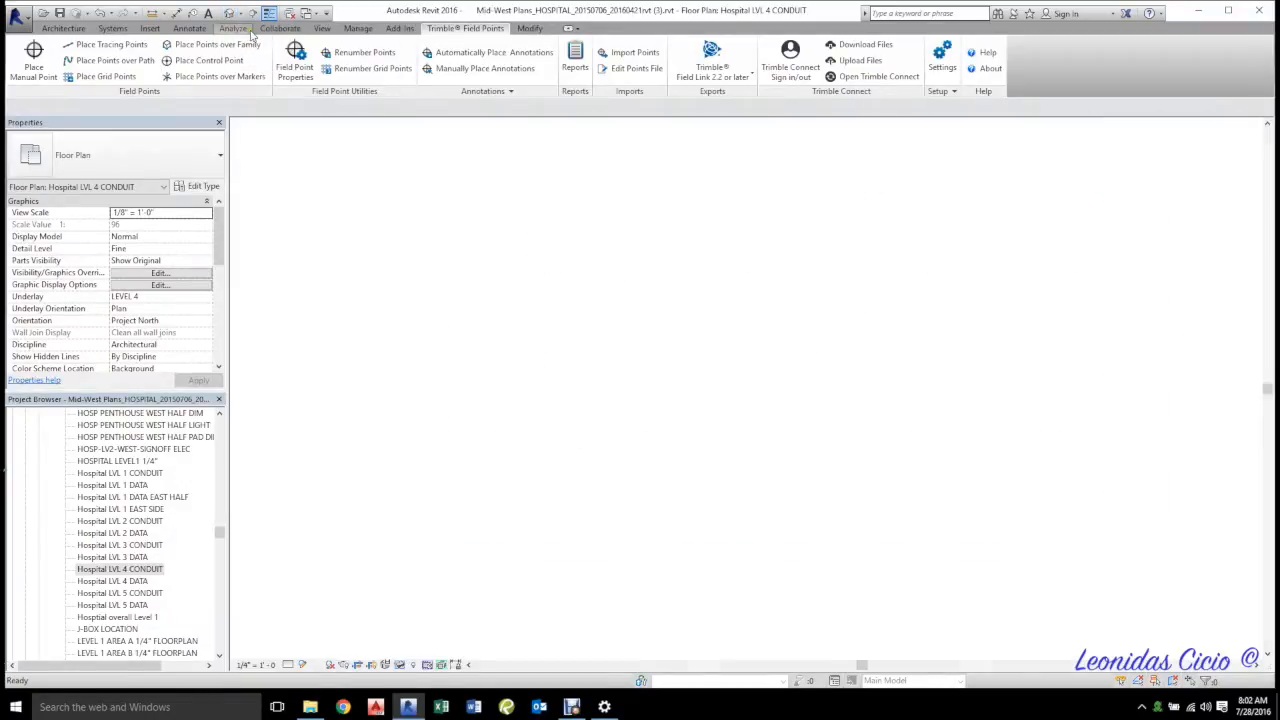
scroll(616, 409, "up", 5)
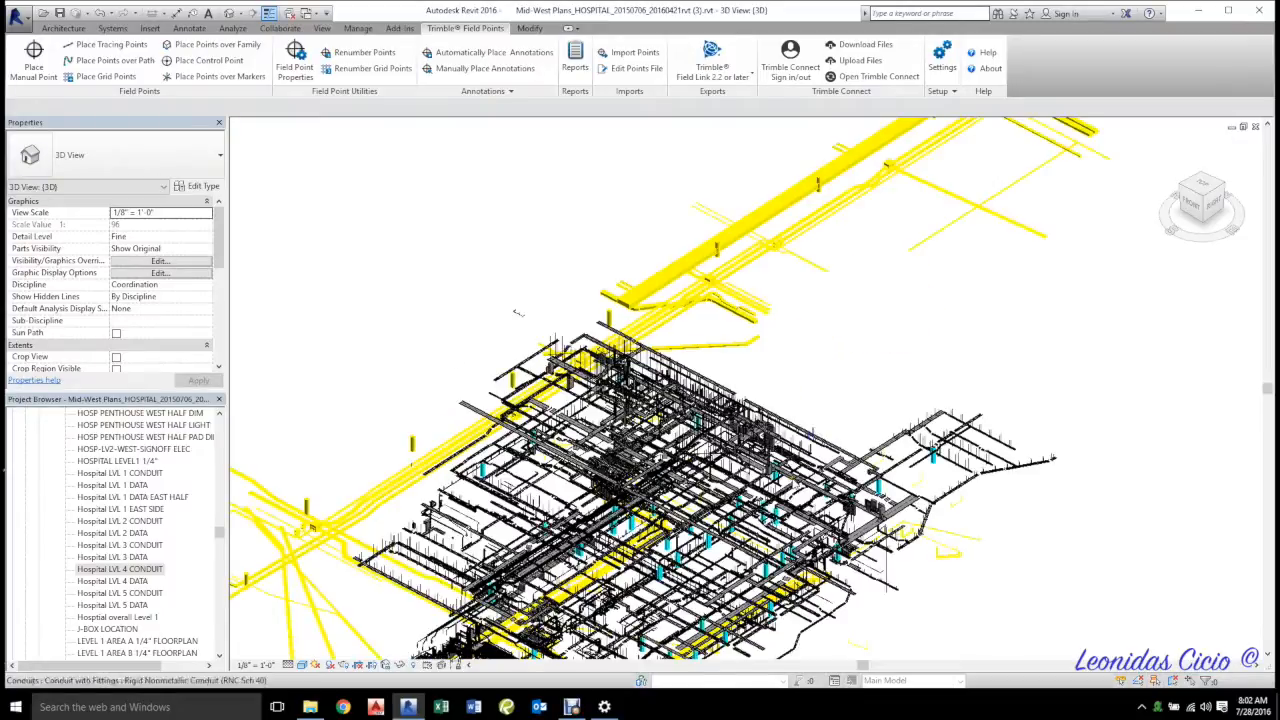
middle_click_drag(949, 530, 906, 248)
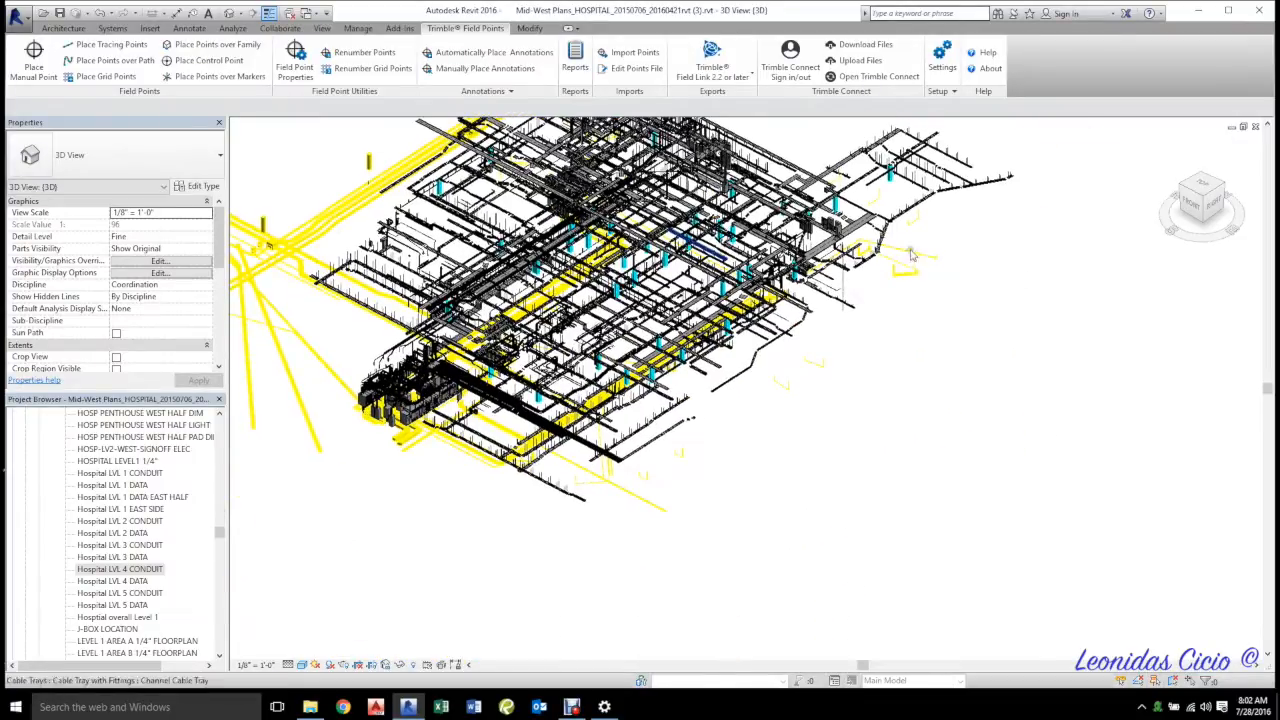
left_click(1193, 206)
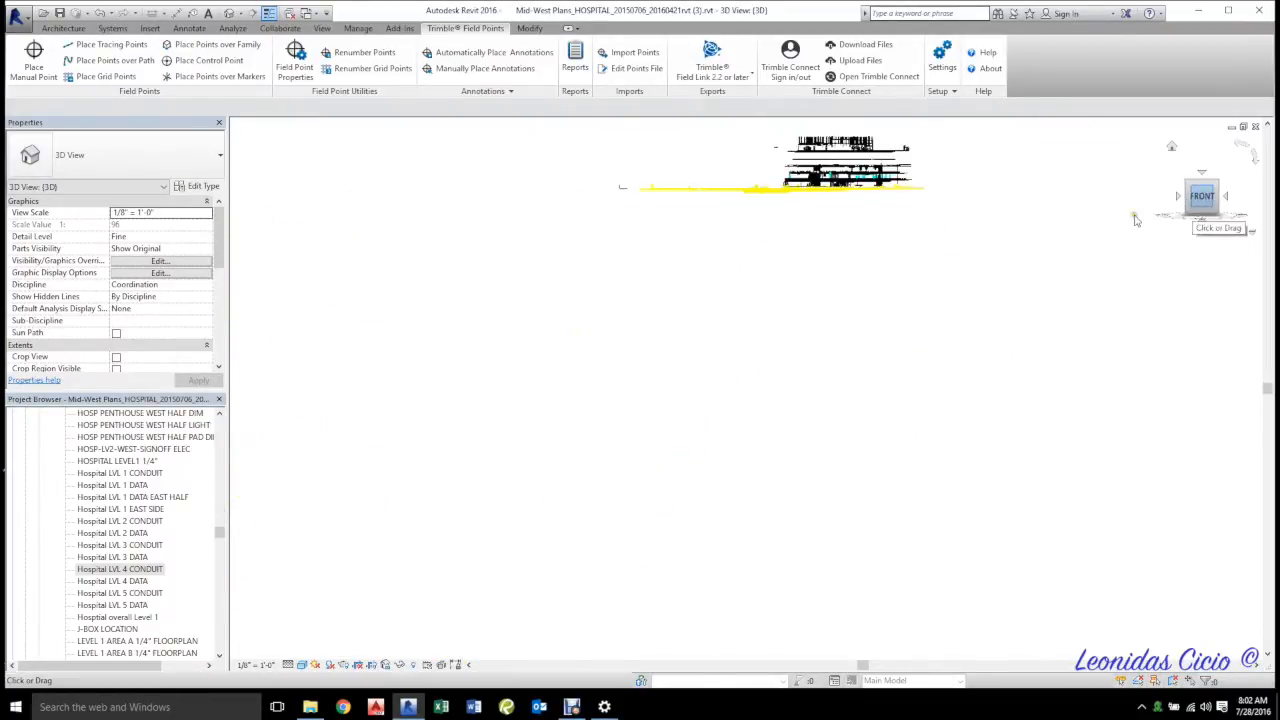
- Examine the building's levels in the front view to locate the field points above and below the conduit runs
scroll(933, 427, "up", 6)
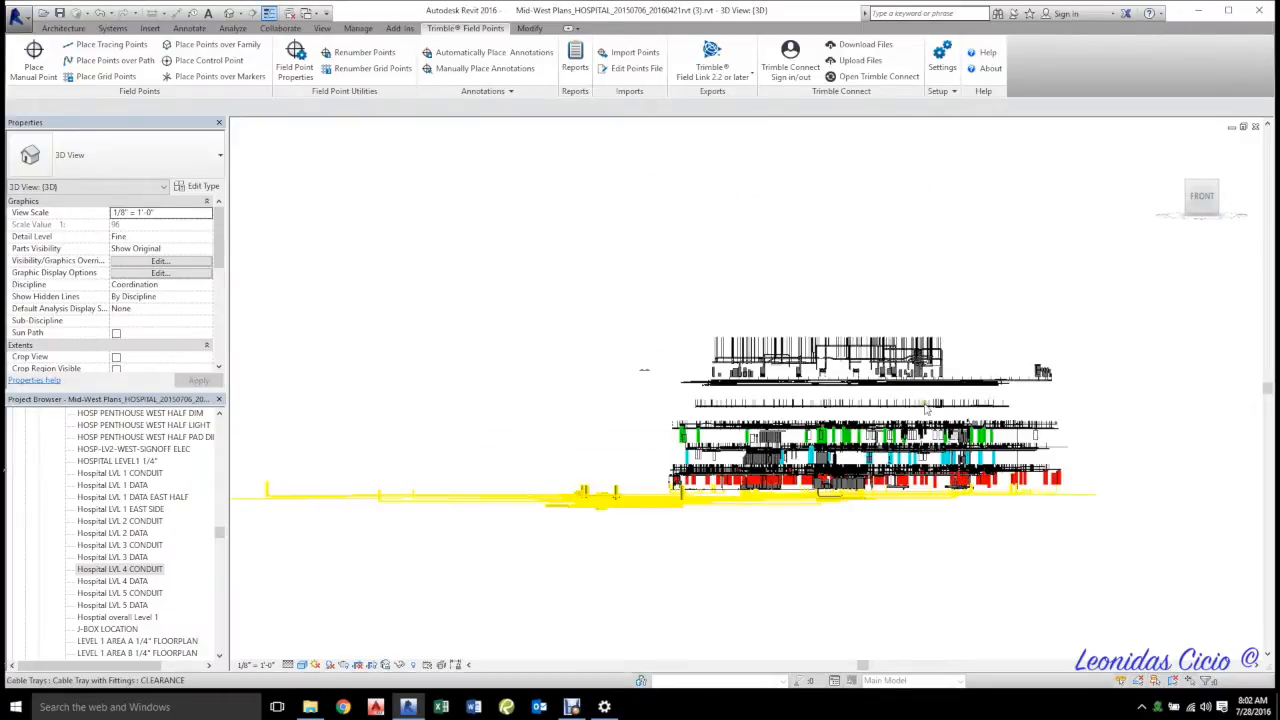
scroll(845, 585, "down", 5)
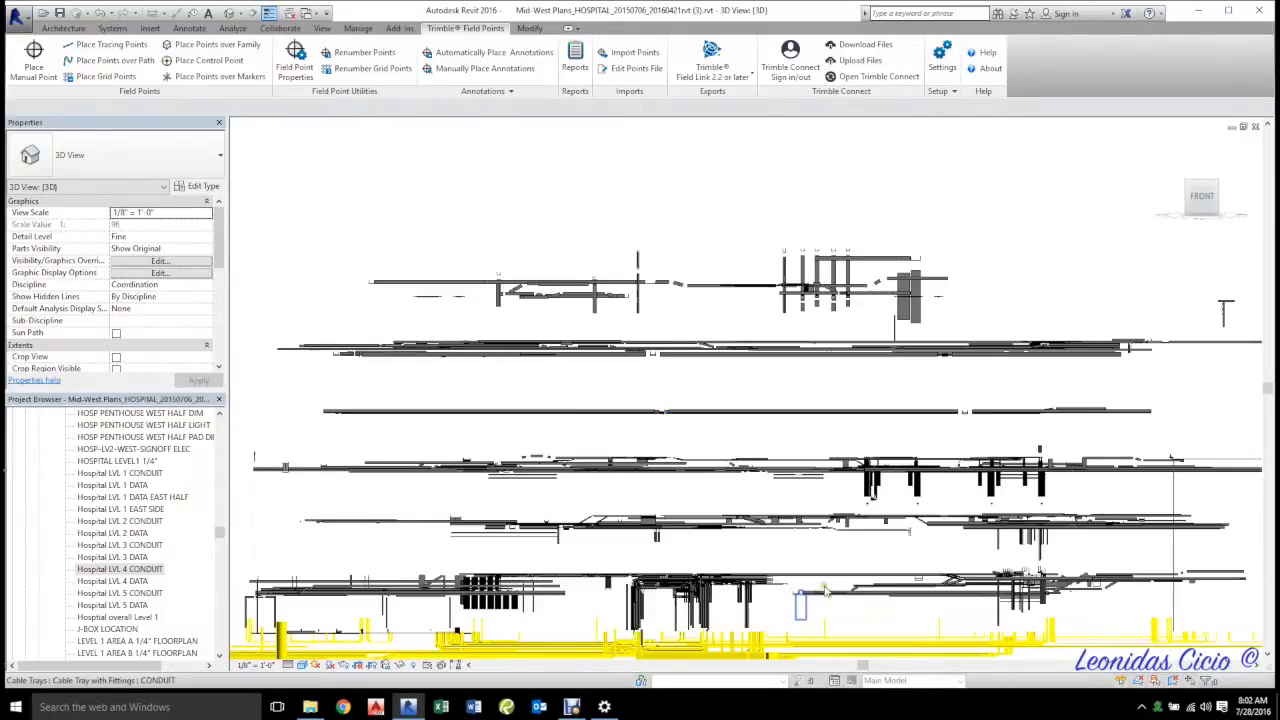
scroll(846, 620, "down", 2)
scroll(820, 560, "up", 6)
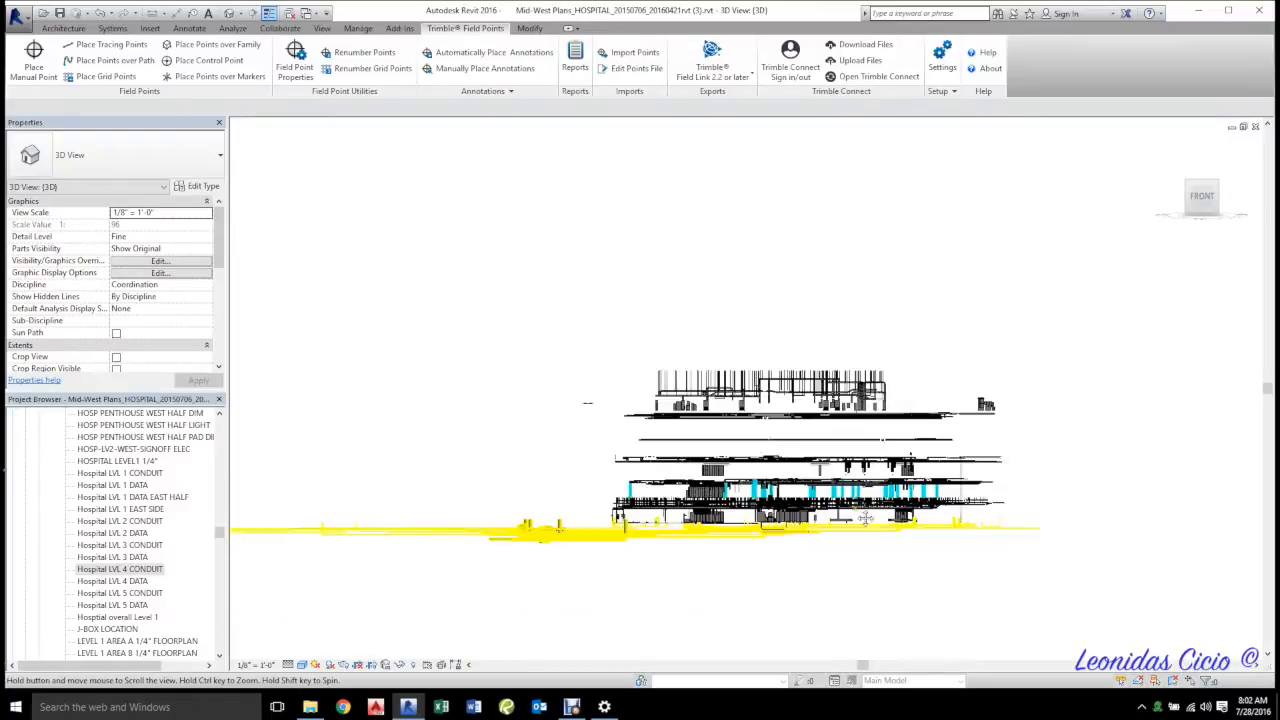
scroll(775, 415, "up", 1)
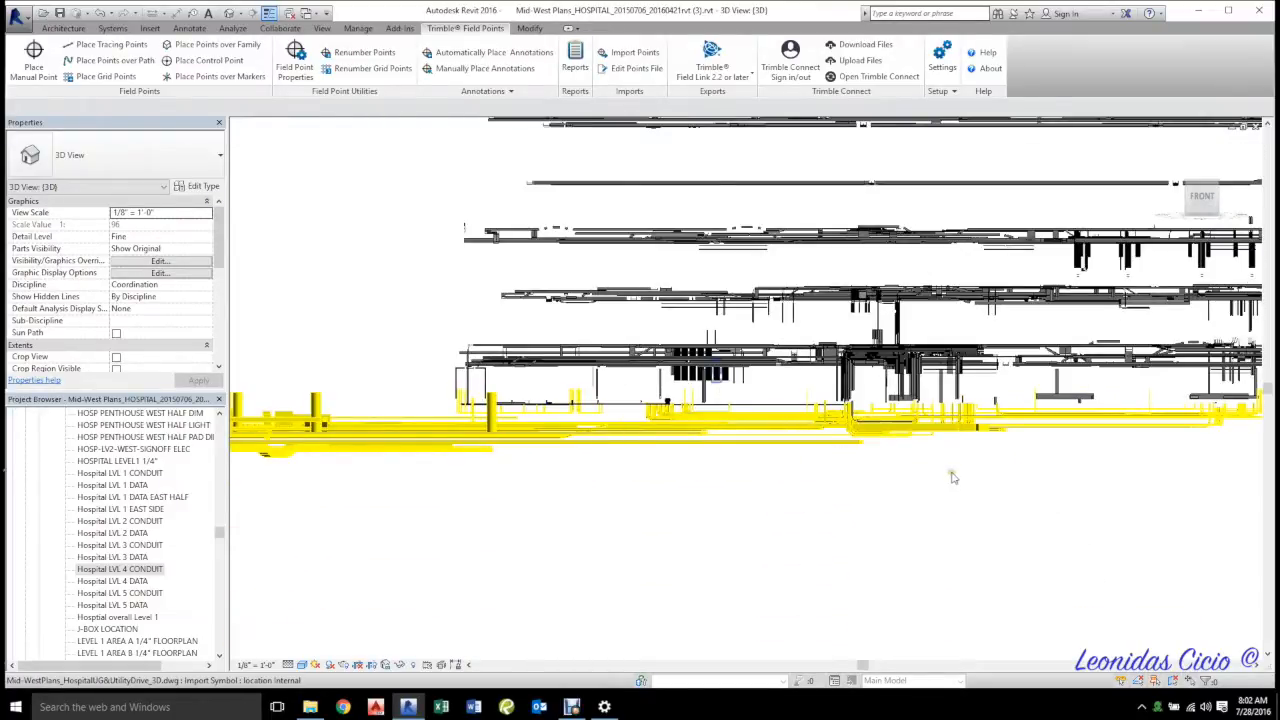
scroll(952, 478, "up", 3)
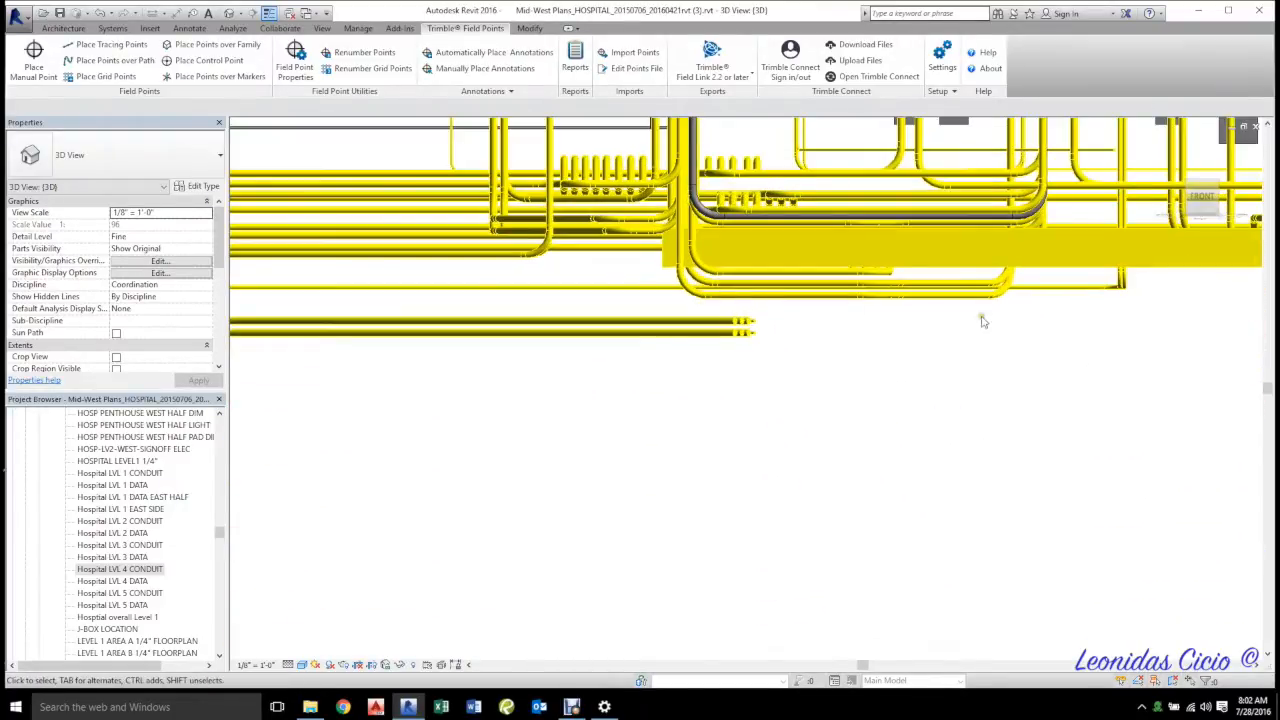
scroll(1065, 317, "down", 3)
scroll(484, 197, "down", 1)
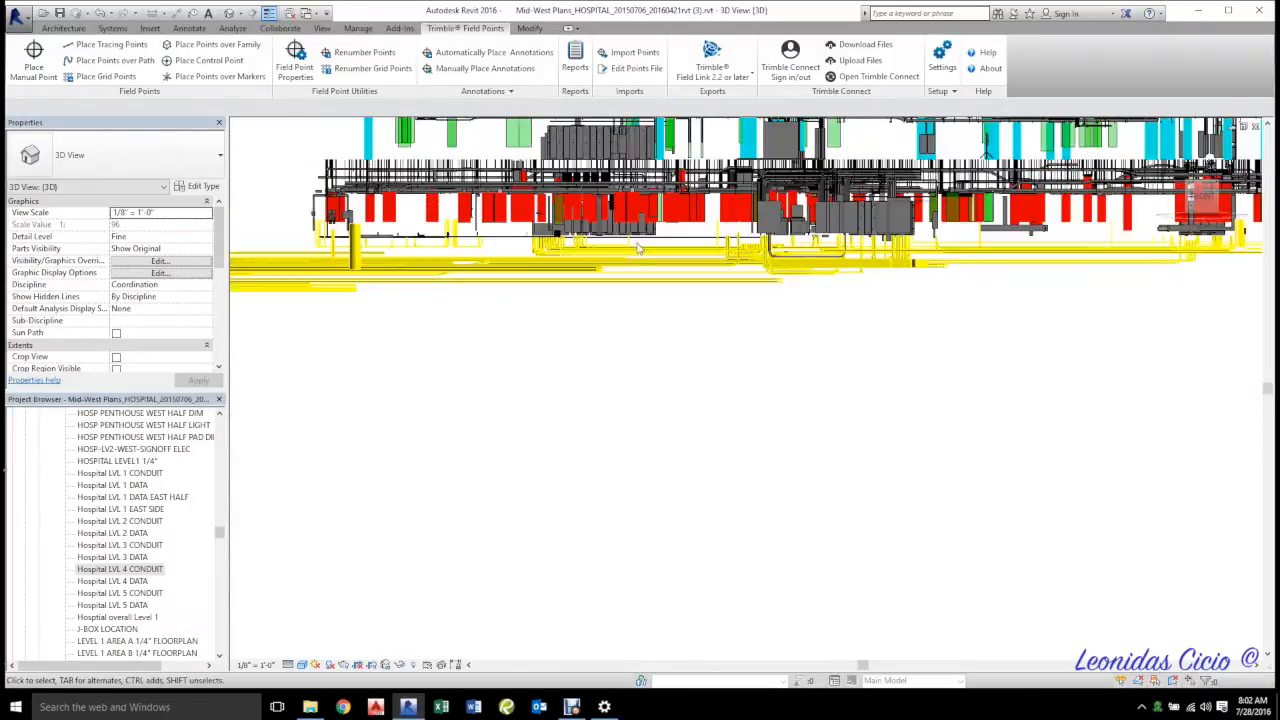
scroll(484, 197, "up", 2)
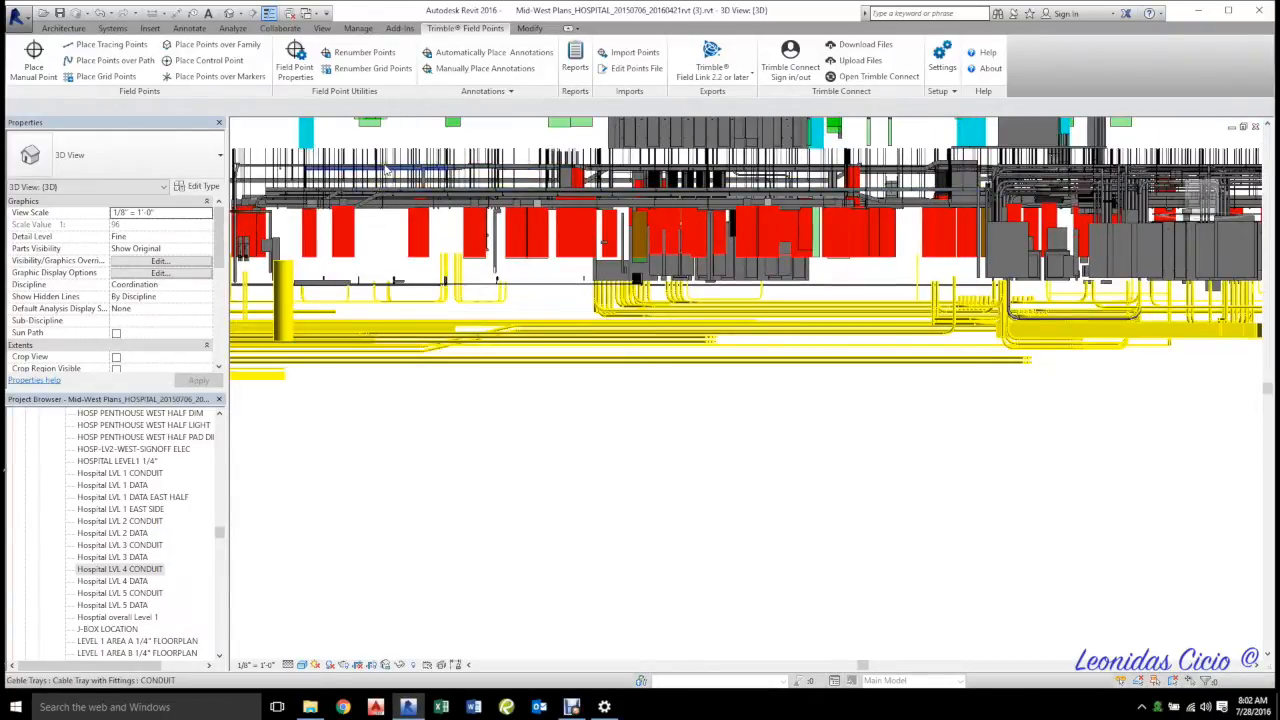
middle_click_drag(614, 232, 606, 530)
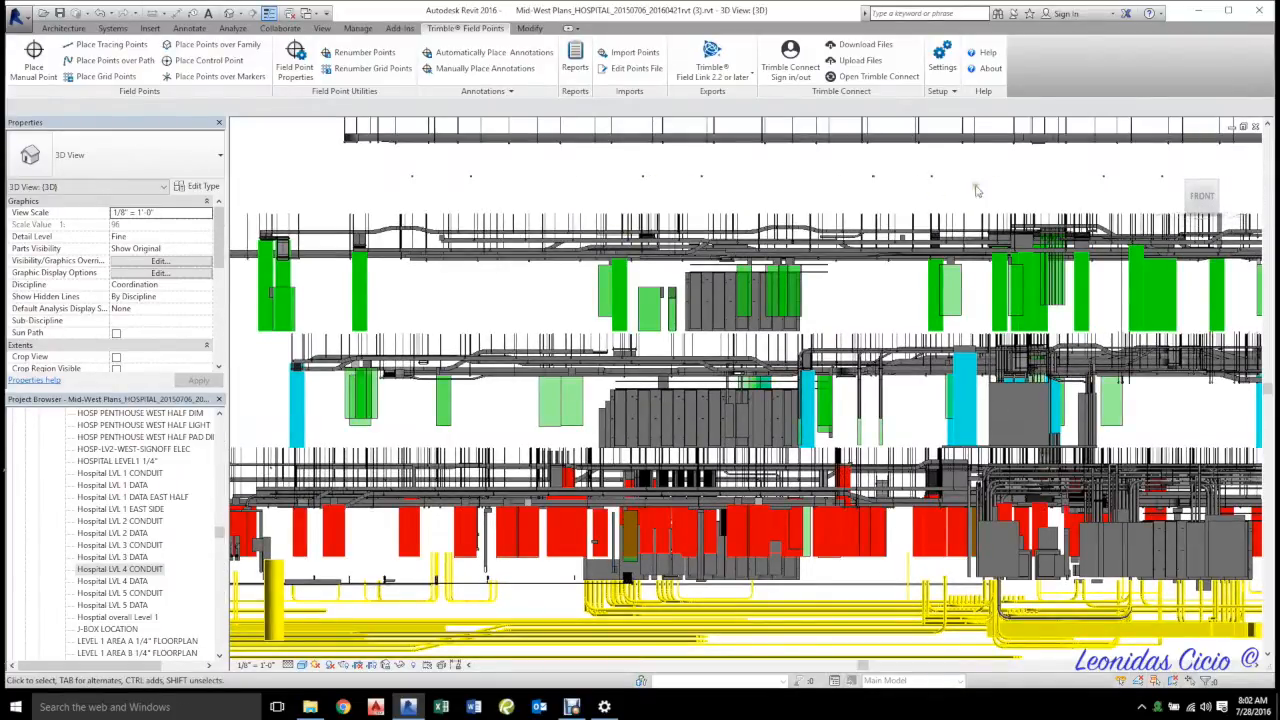
scroll(645, 387, "down", 3)
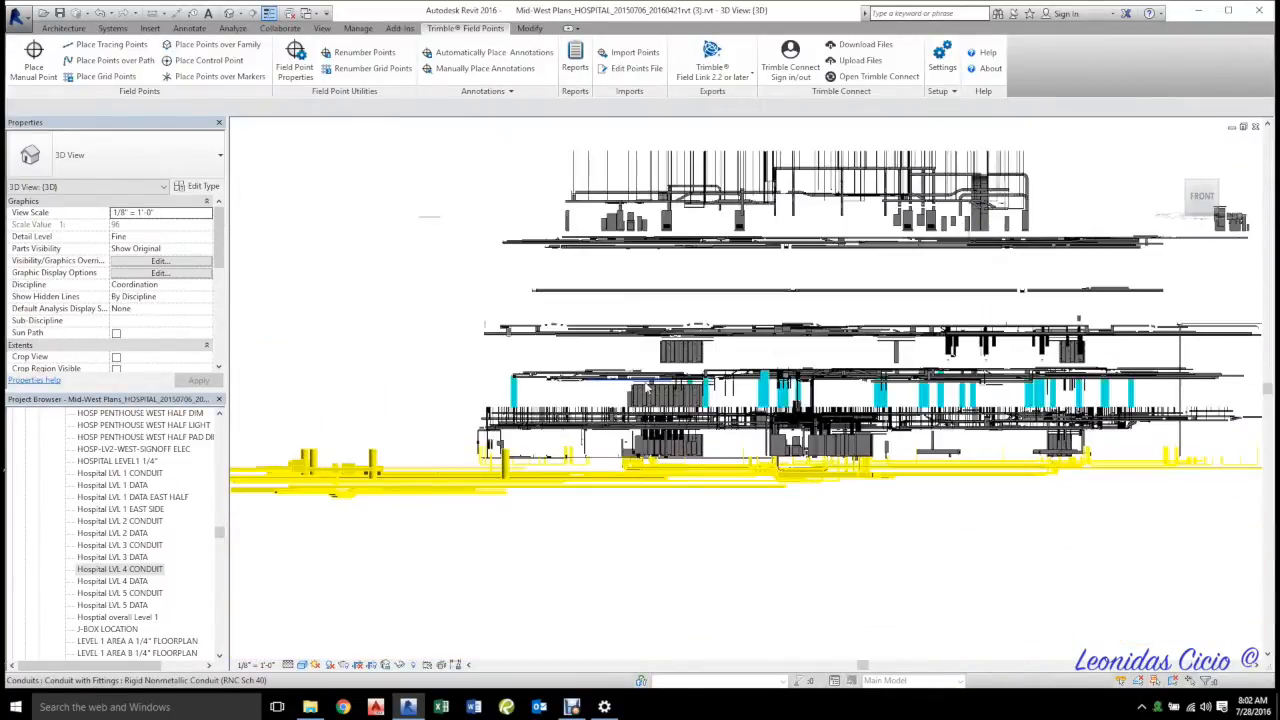
scroll(652, 386, "up", 3)
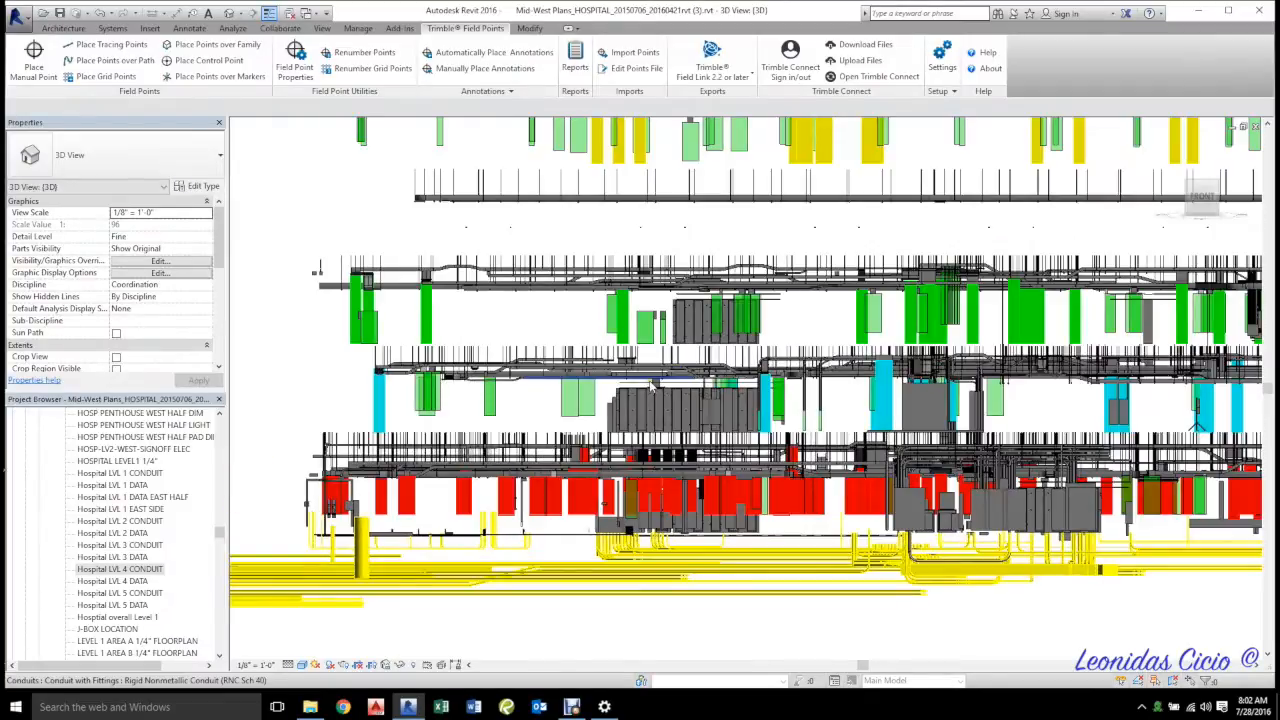
scroll(650, 384, "down", 2)
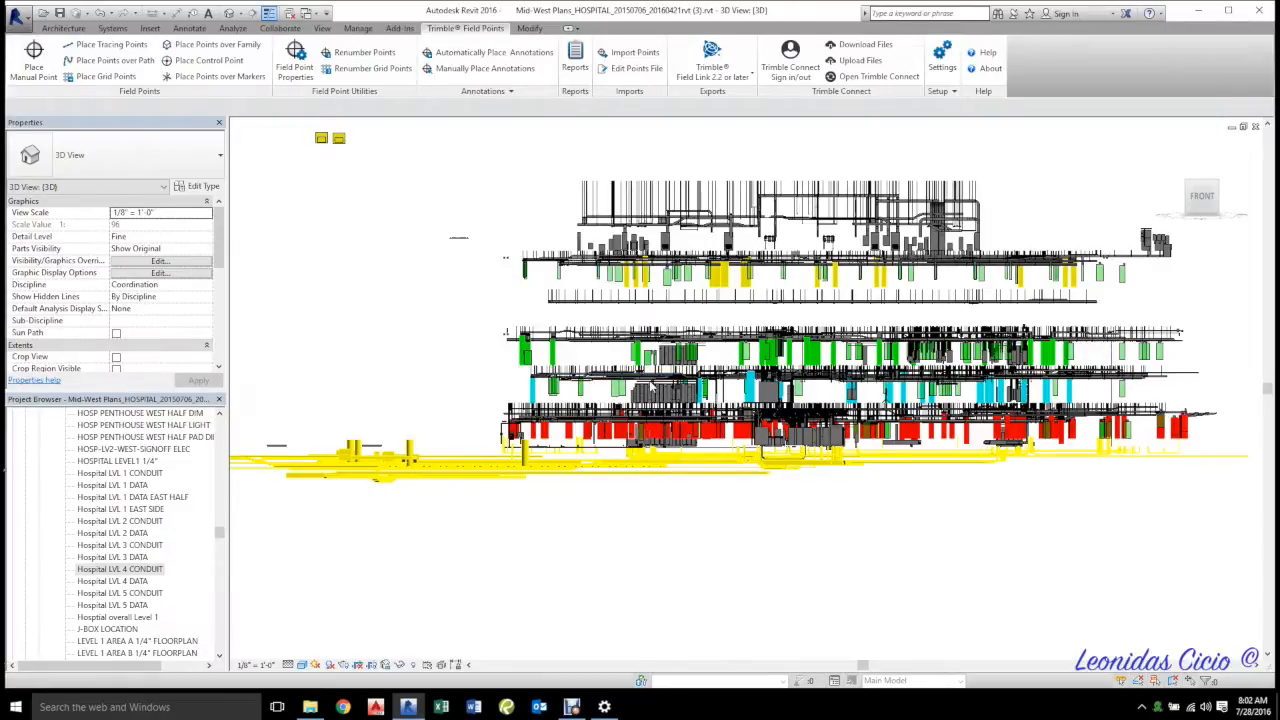
- Reveal hidden elements and hide the underground utilities and all elements of the three lower building levels
key("r")
key("h")
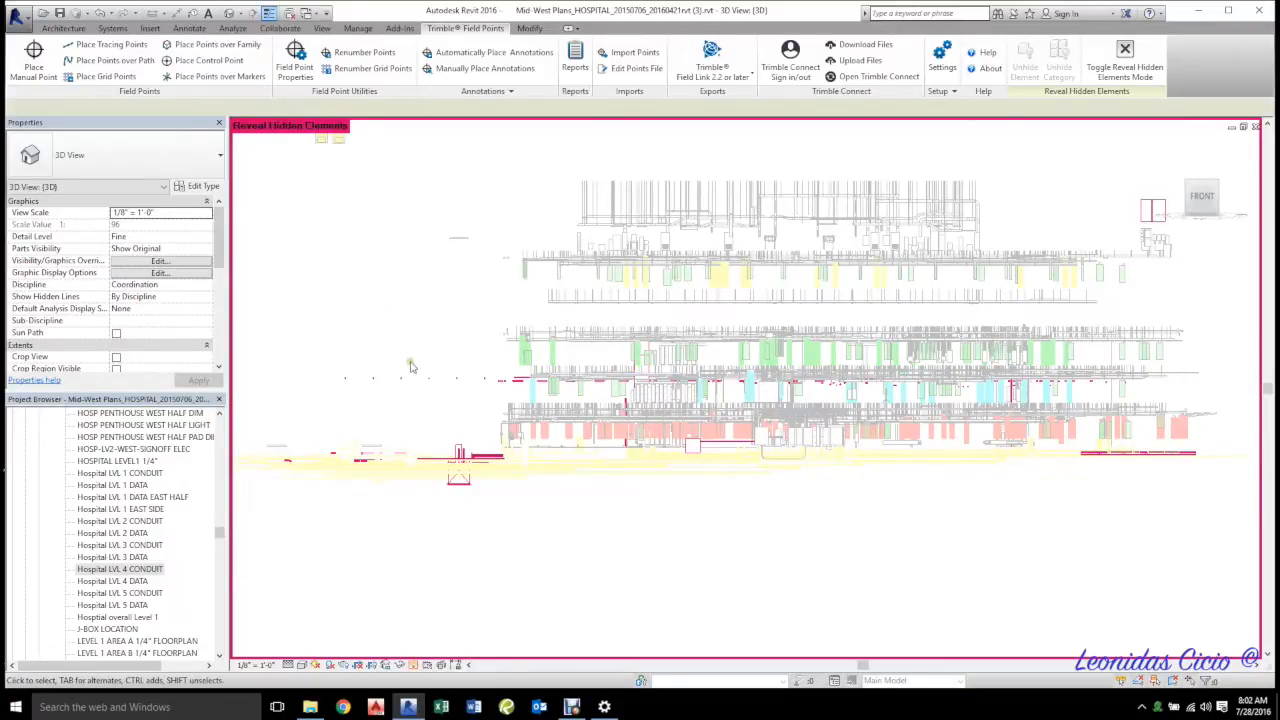
left_click_drag(242, 335, 306, 358)
left_click_drag(1237, 347, 80, 537)
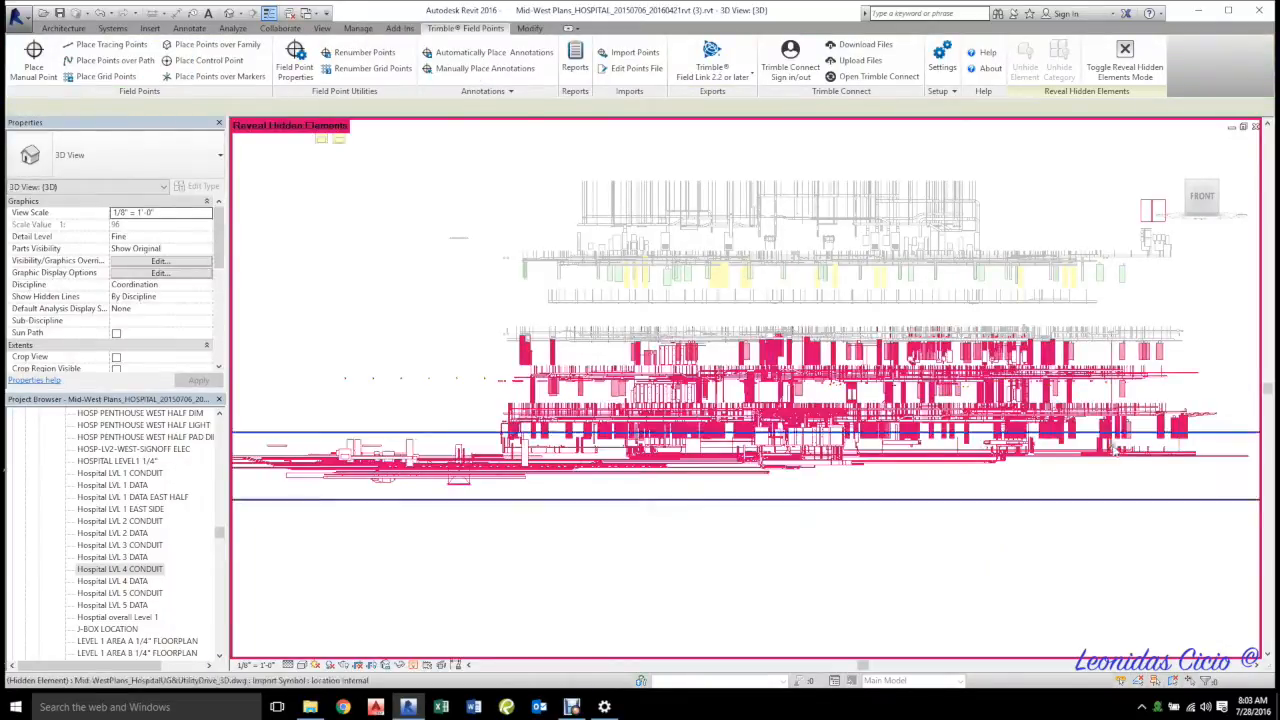
left_click_drag(1212, 333, 480, 366)
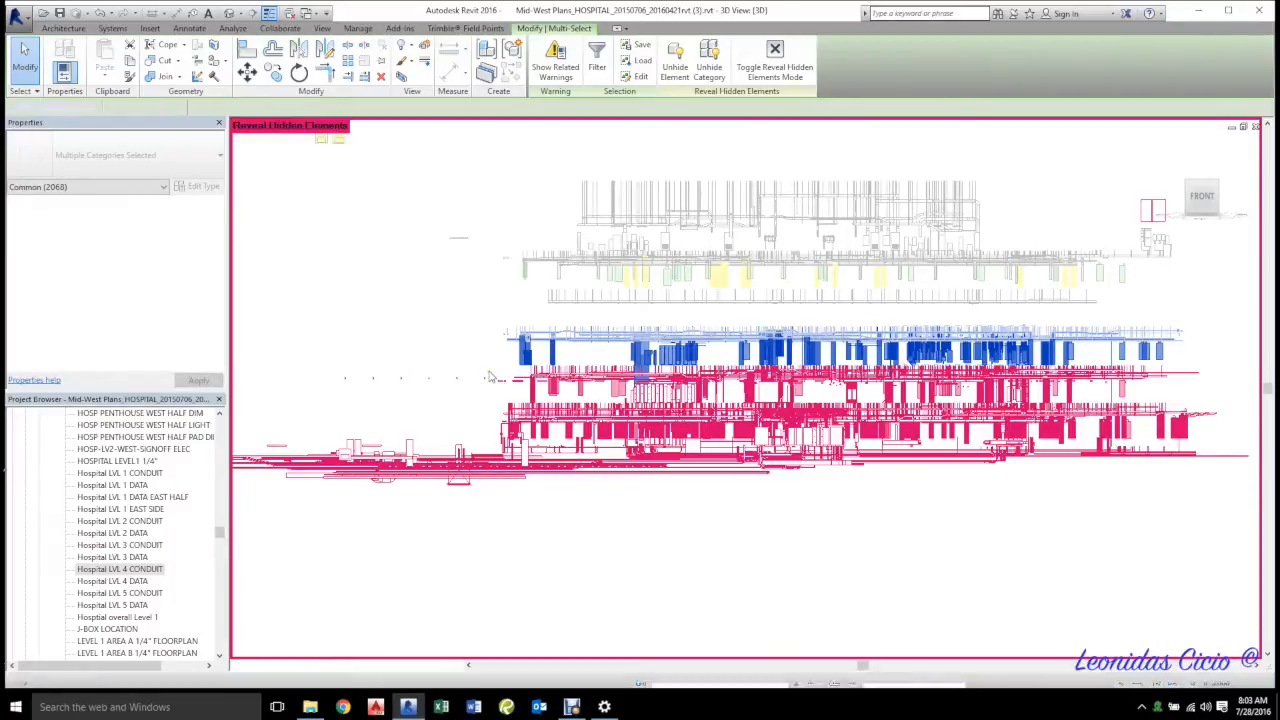
key("Escape")
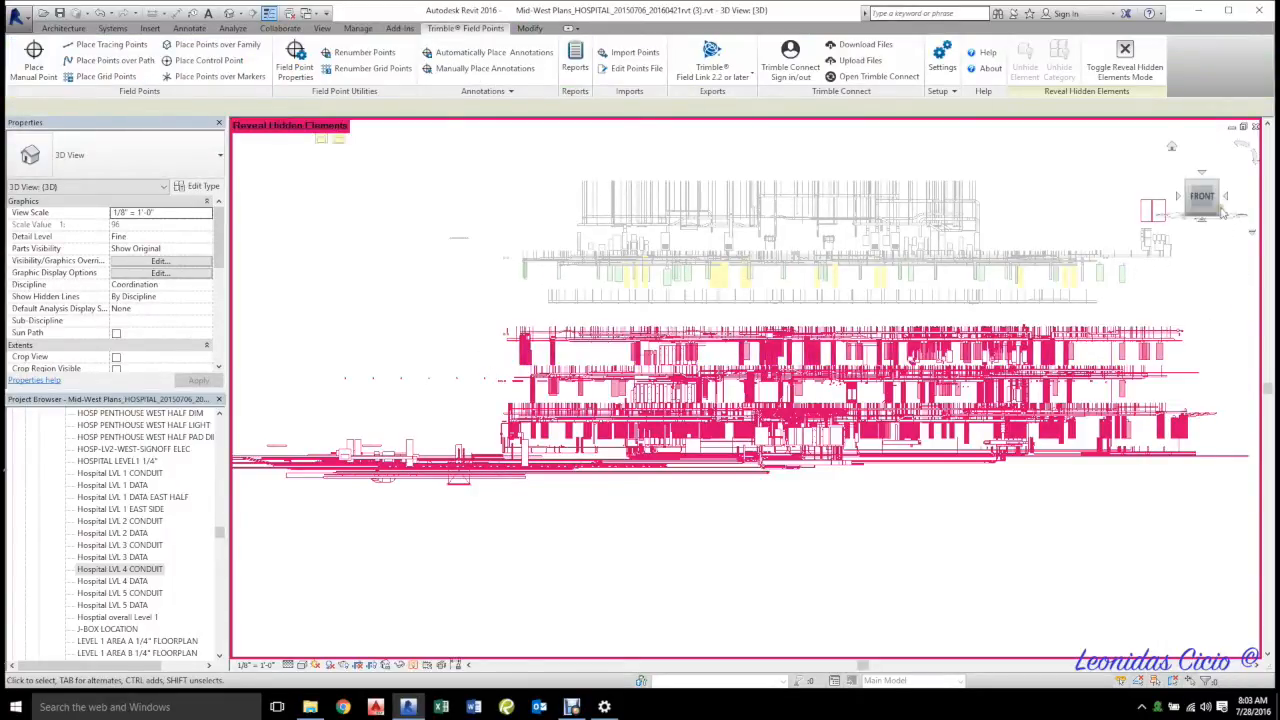
- Hide all elements of the levels above the lower three, and the two pull boxes floating beside the building
scroll(1222, 266, "down", 2)
middle_click_drag(1222, 267, 983, 291)
left_click(1016, 219)
left_click_drag(1016, 219, 398, 309)
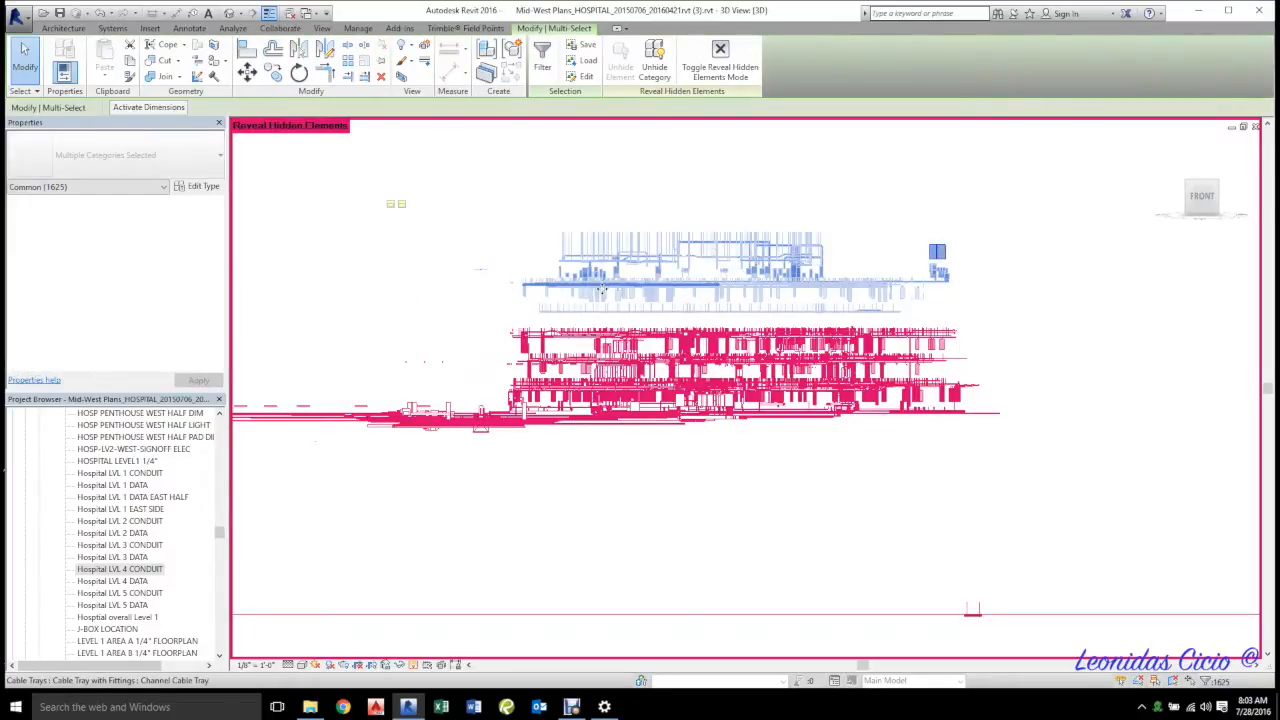
key("Escape")
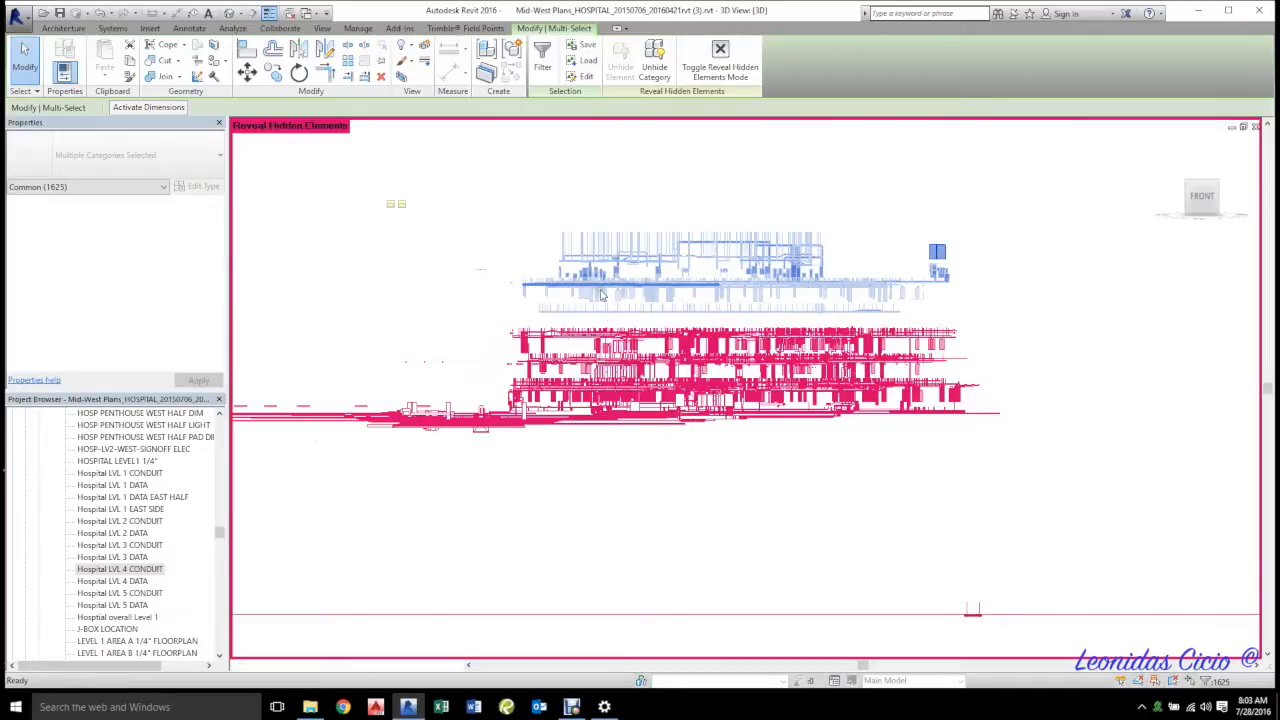
left_click_drag(337, 176, 432, 214)
key("Escape")
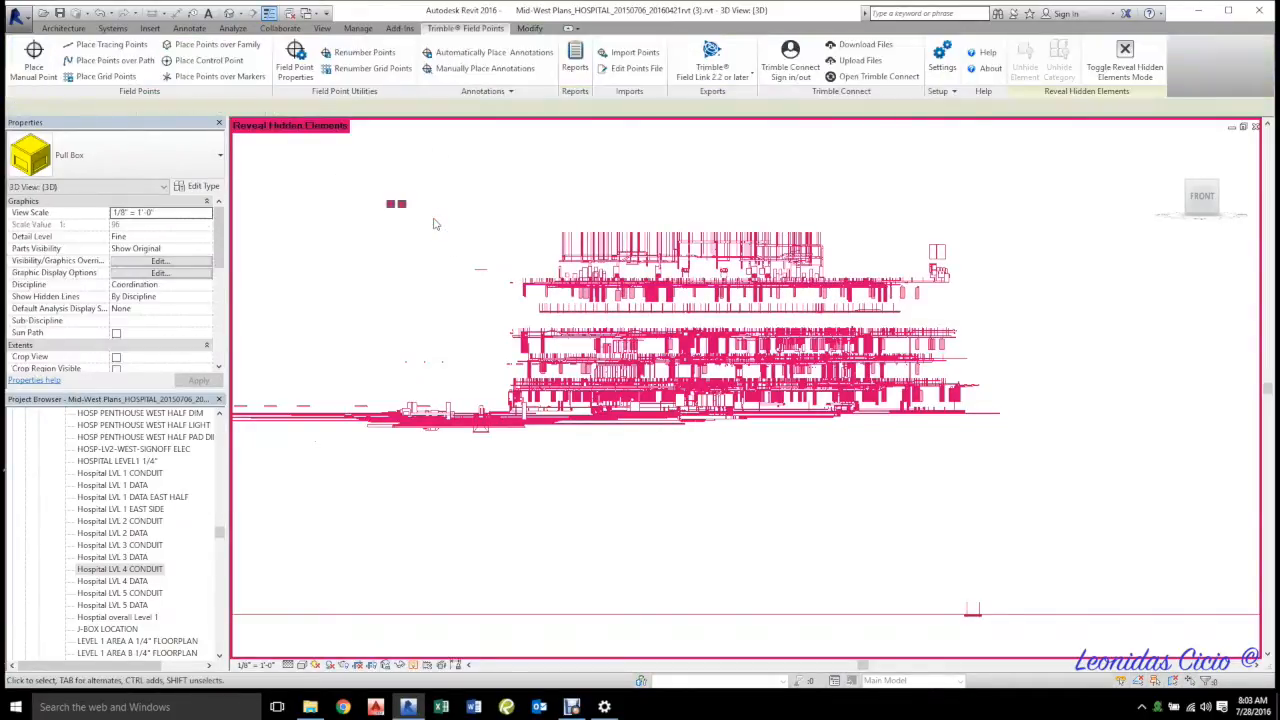
- Hide the remaining site elements spread out beside the building
middle_click_drag(351, 471, 880, 518)
scroll(880, 518, "up", 3)
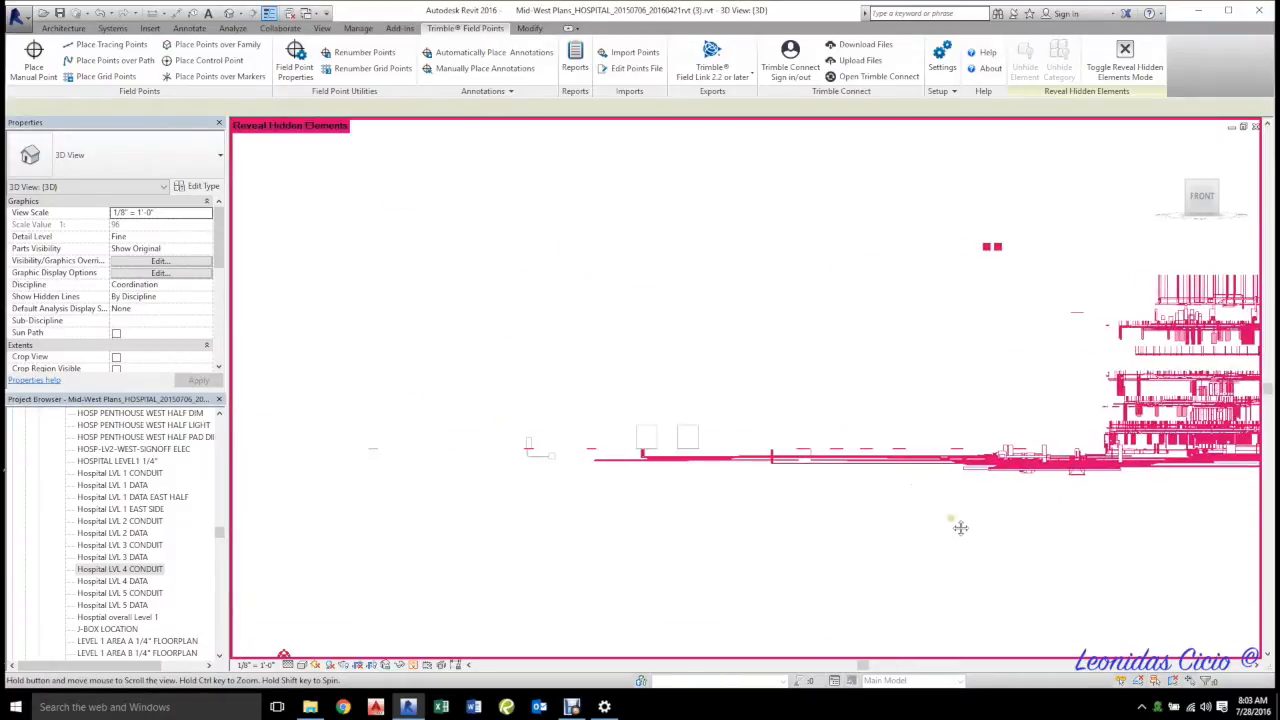
left_click_drag(304, 343, 1133, 598)
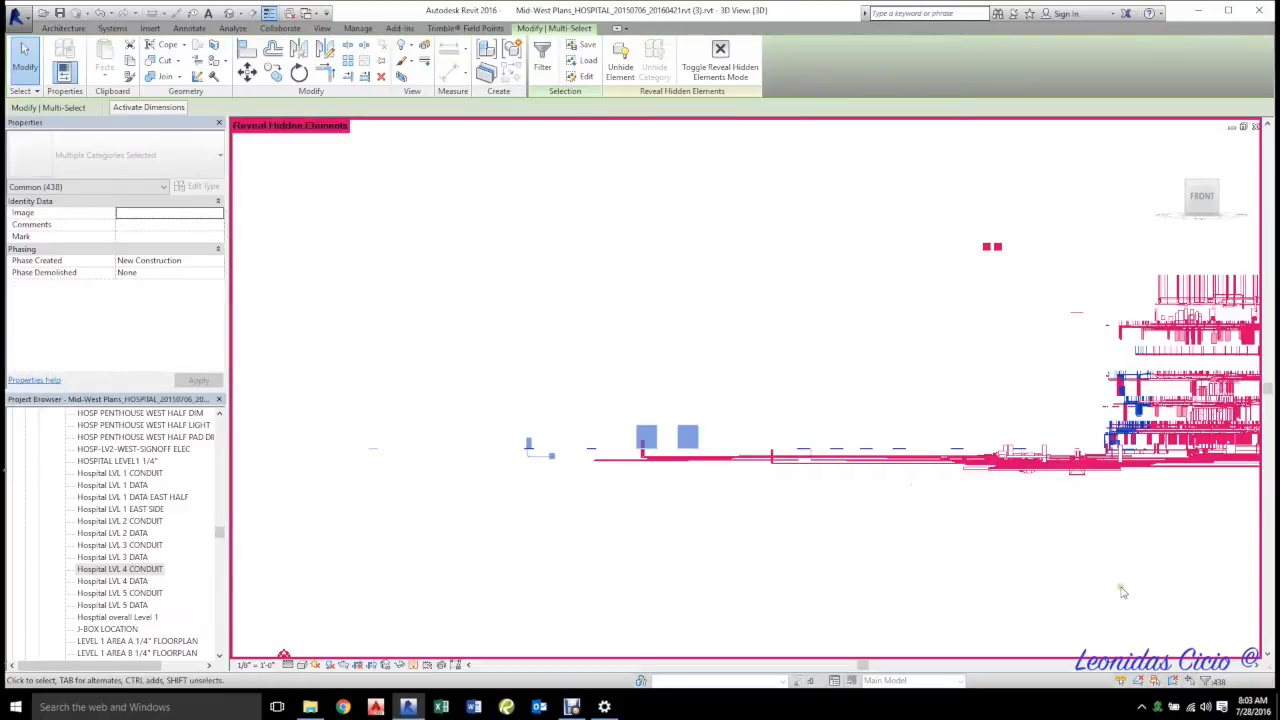
key("Escape")
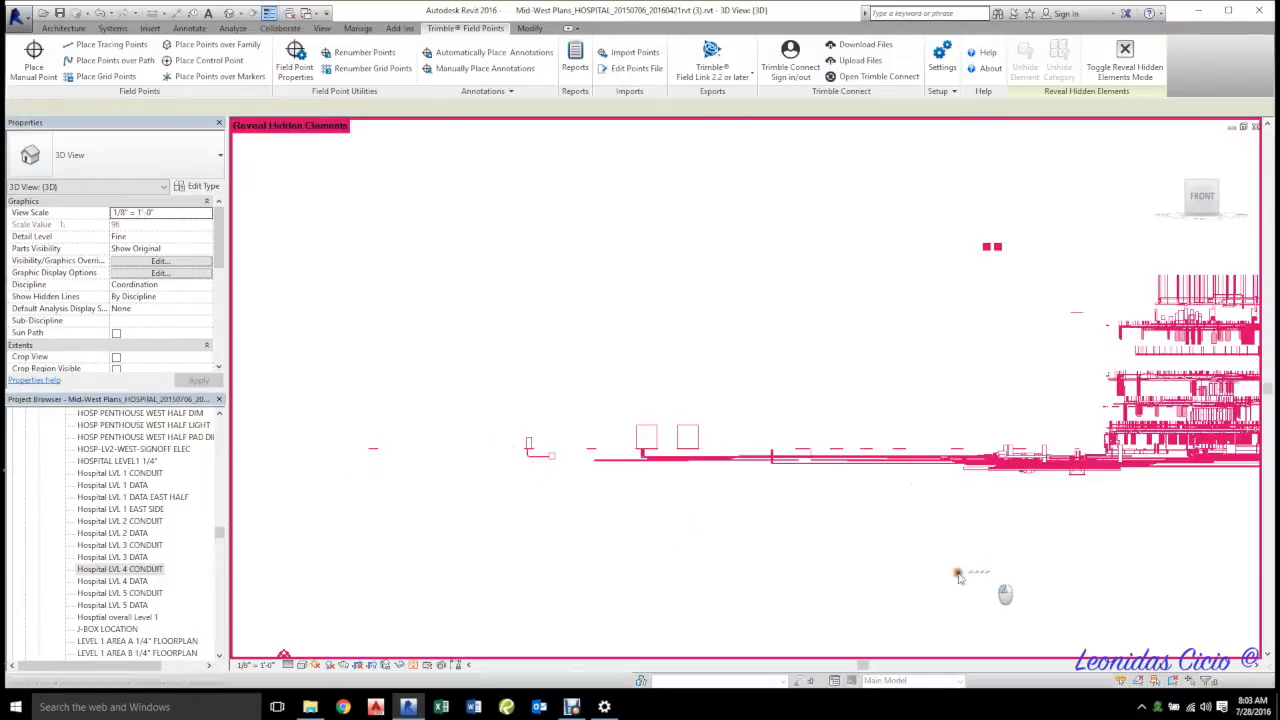
- Locate the level 4 field points among the hidden elements, turn off Reveal Hidden Elements and view the isolated points isometrically
middle_click_drag(857, 535, 30, 461)
middle_click_drag(574, 423, 710, 497)
scroll(579, 351, "up", 6)
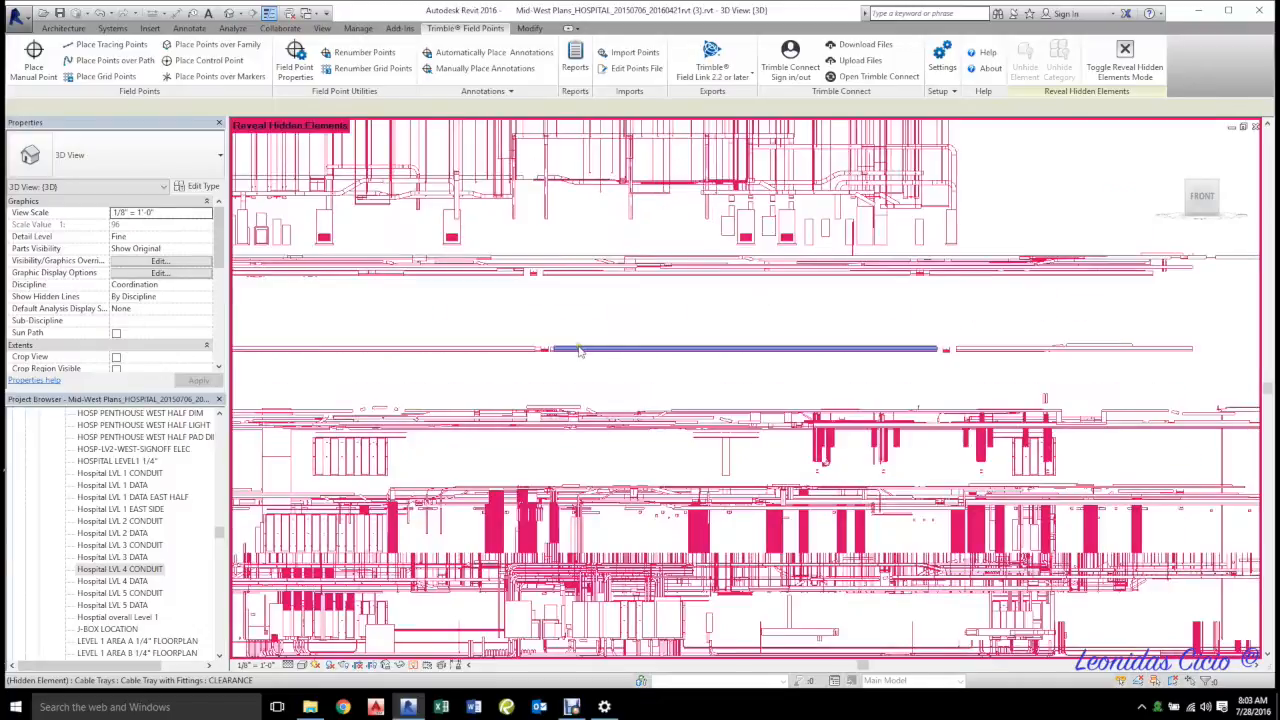
scroll(579, 351, "up", 4)
scroll(605, 410, "up", 2)
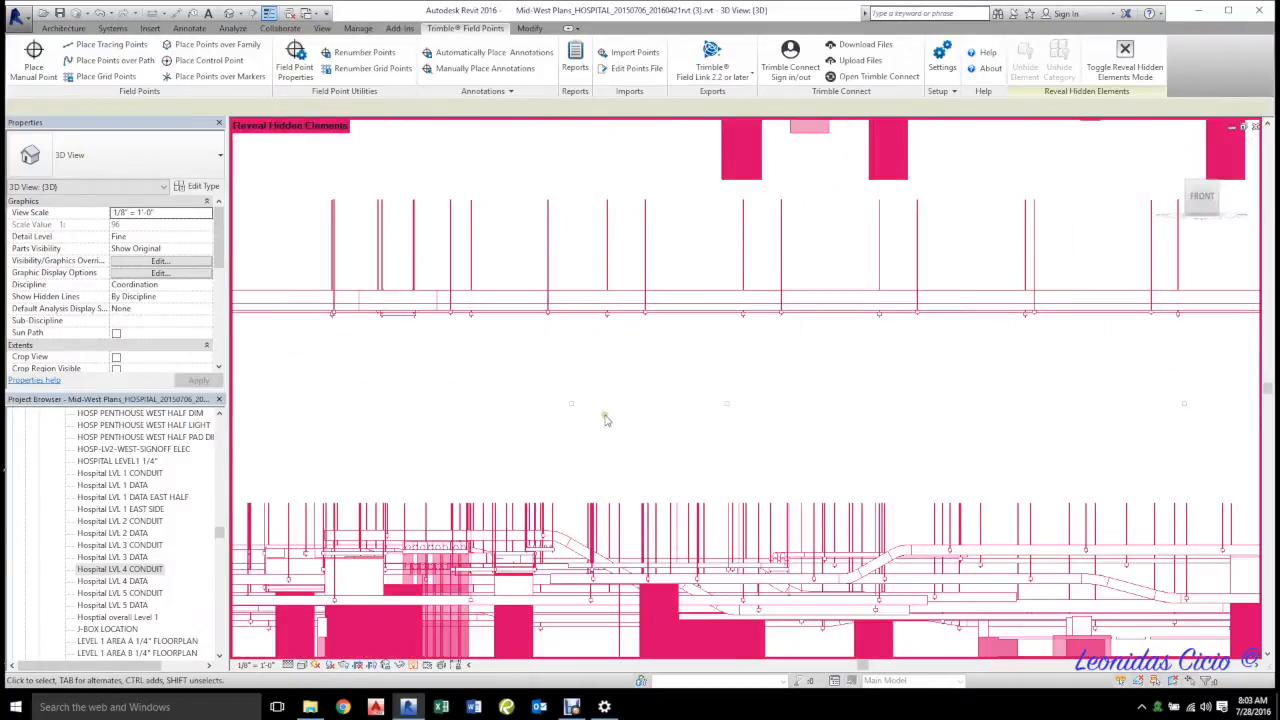
scroll(590, 419, "up", 2)
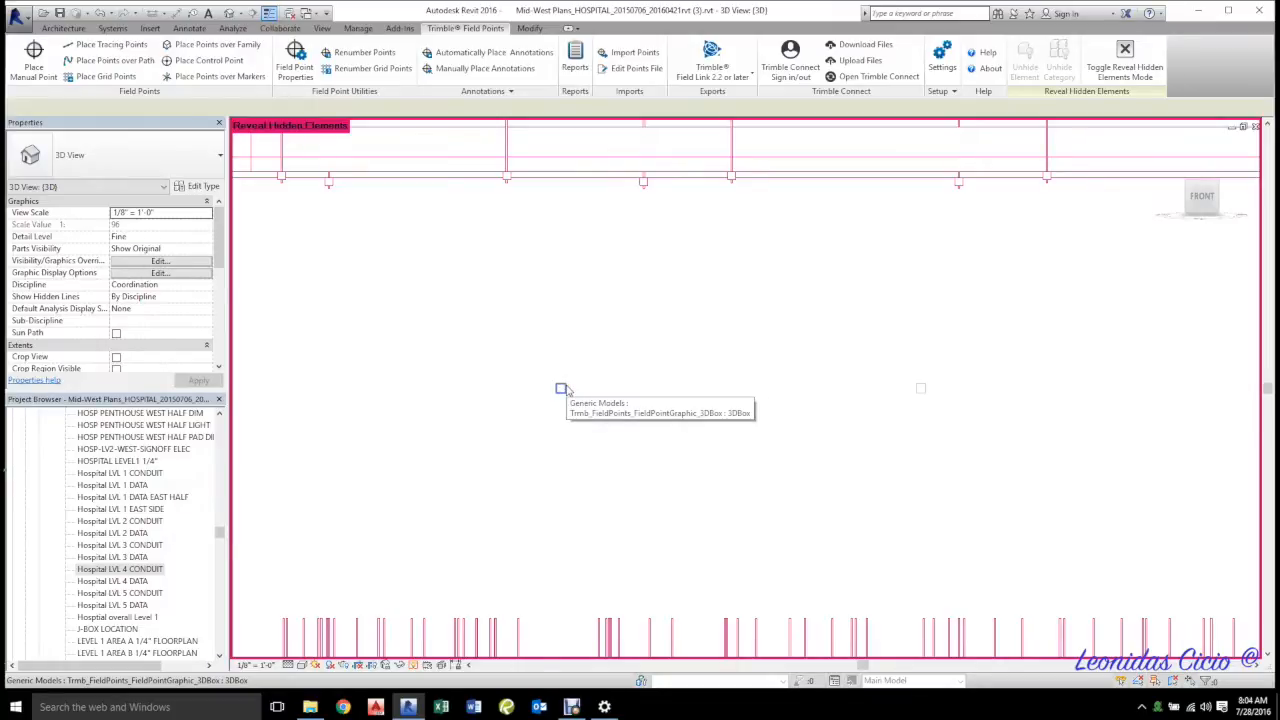
key("r")
key("h")
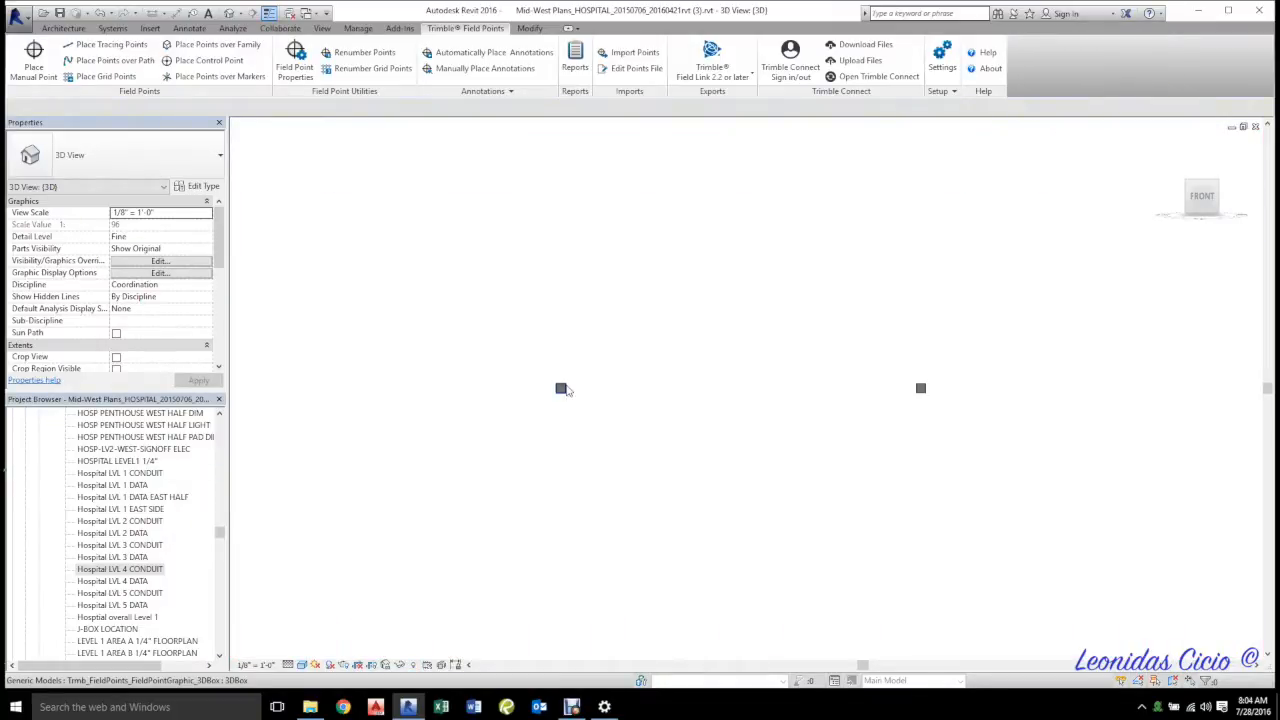
left_click(1167, 143)
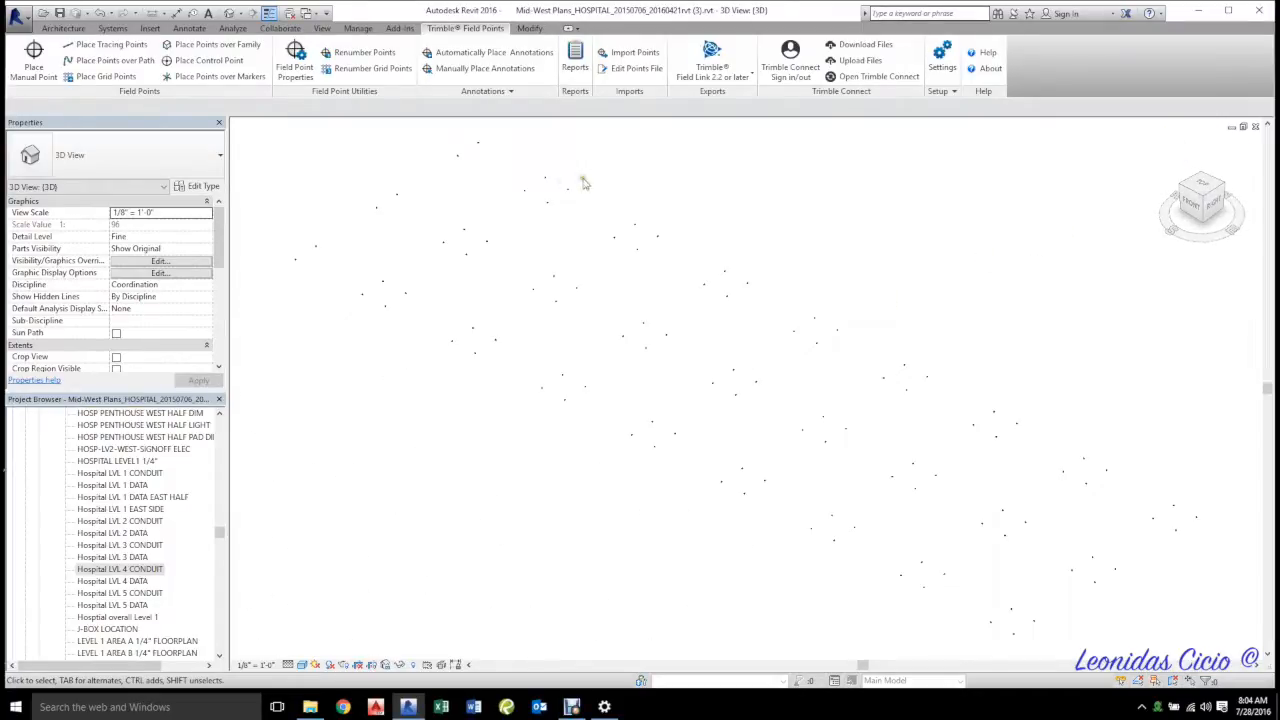
middle_click_drag(1090, 619, 1163, 654)
- Save the project under the new name SURVEY POINTS in the Survey Points folder
left_click(24, 22)
mouse_move(67, 172)
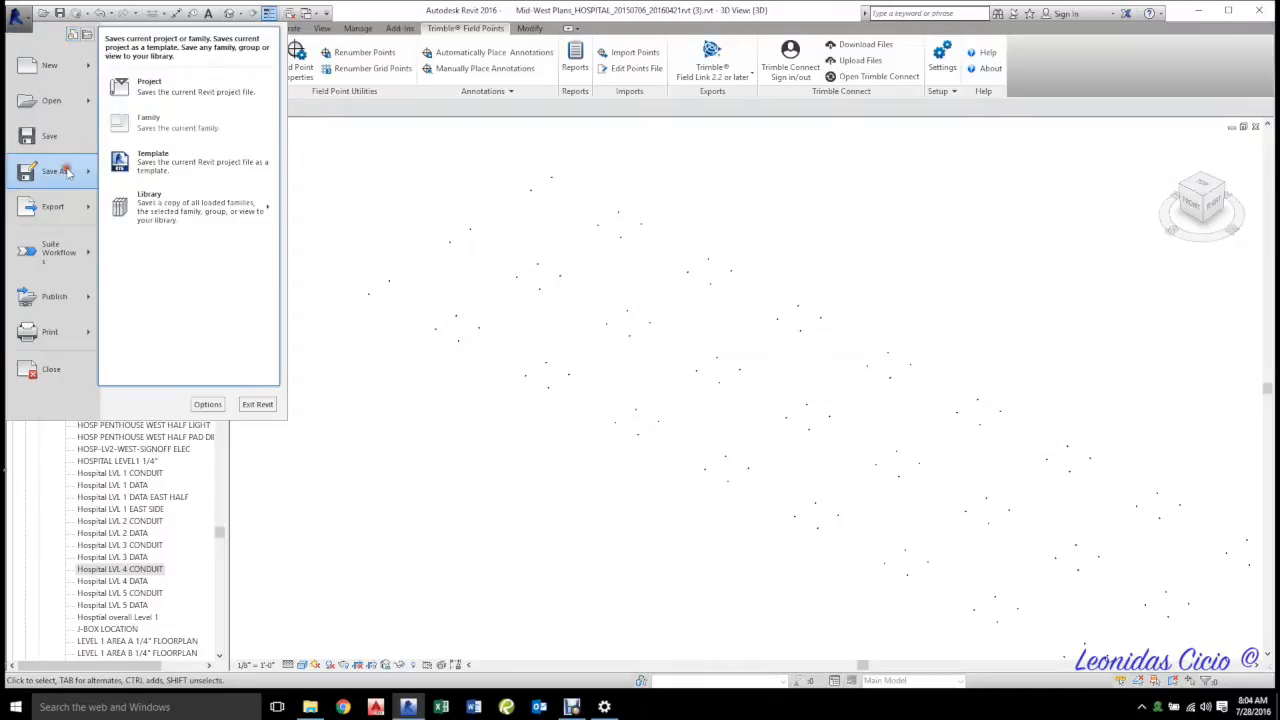
left_click(163, 90)
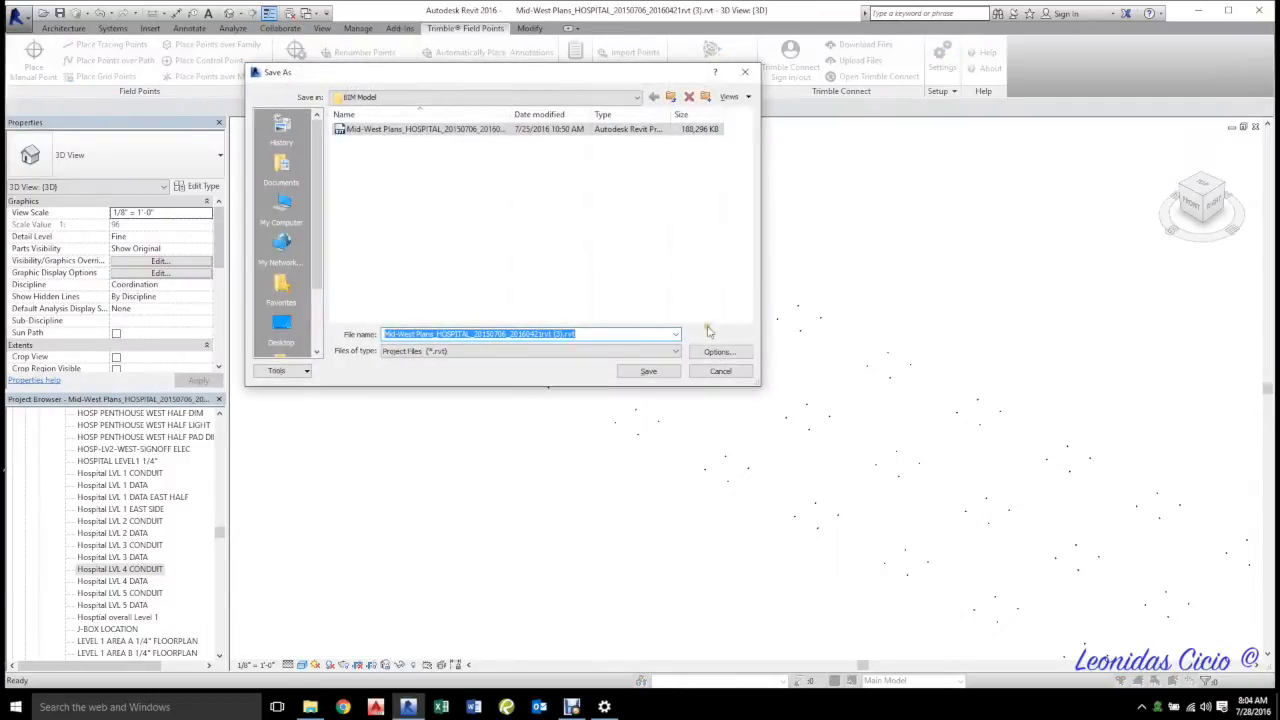
left_click(670, 97)
double_click(365, 155)
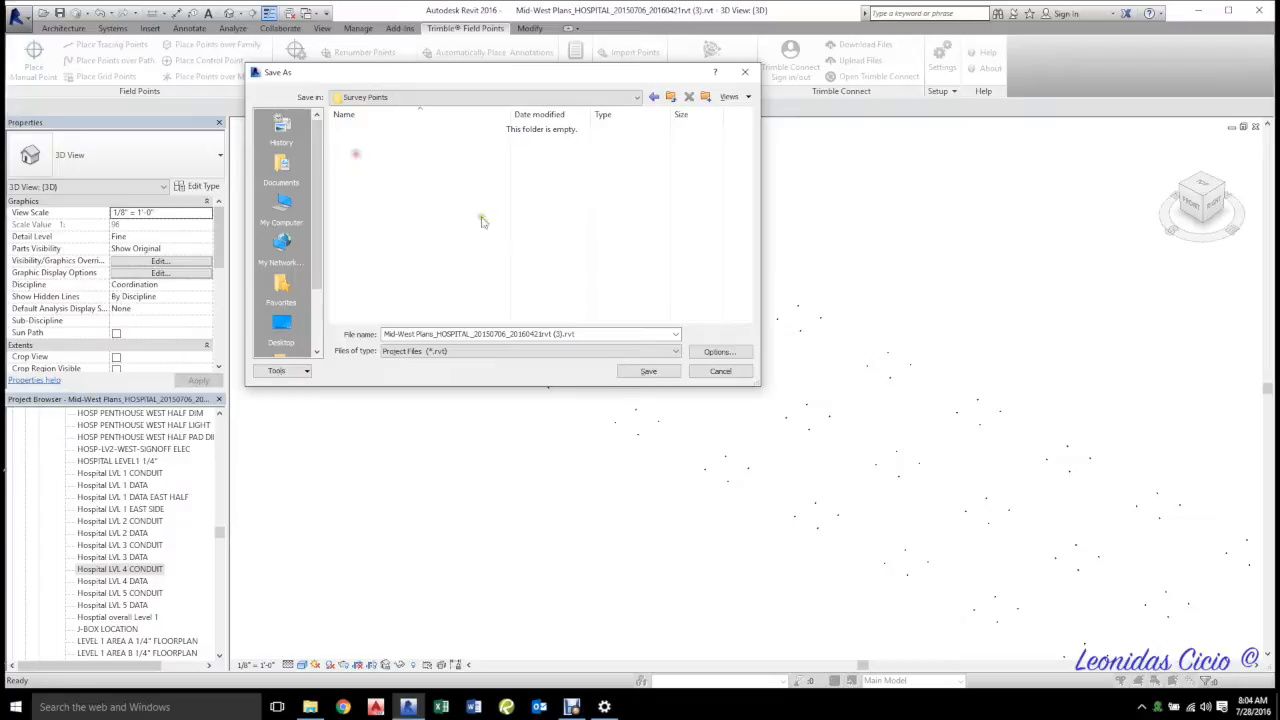
left_click_drag(593, 333, 386, 305)
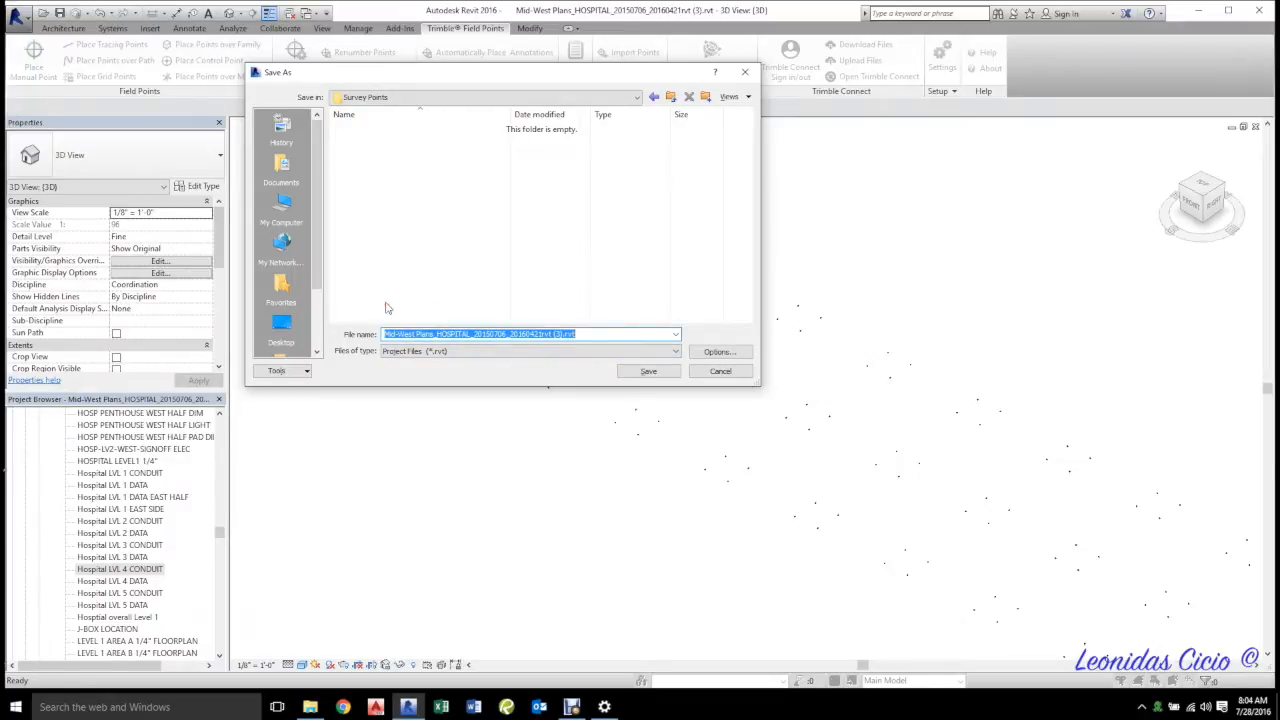
type("Su")
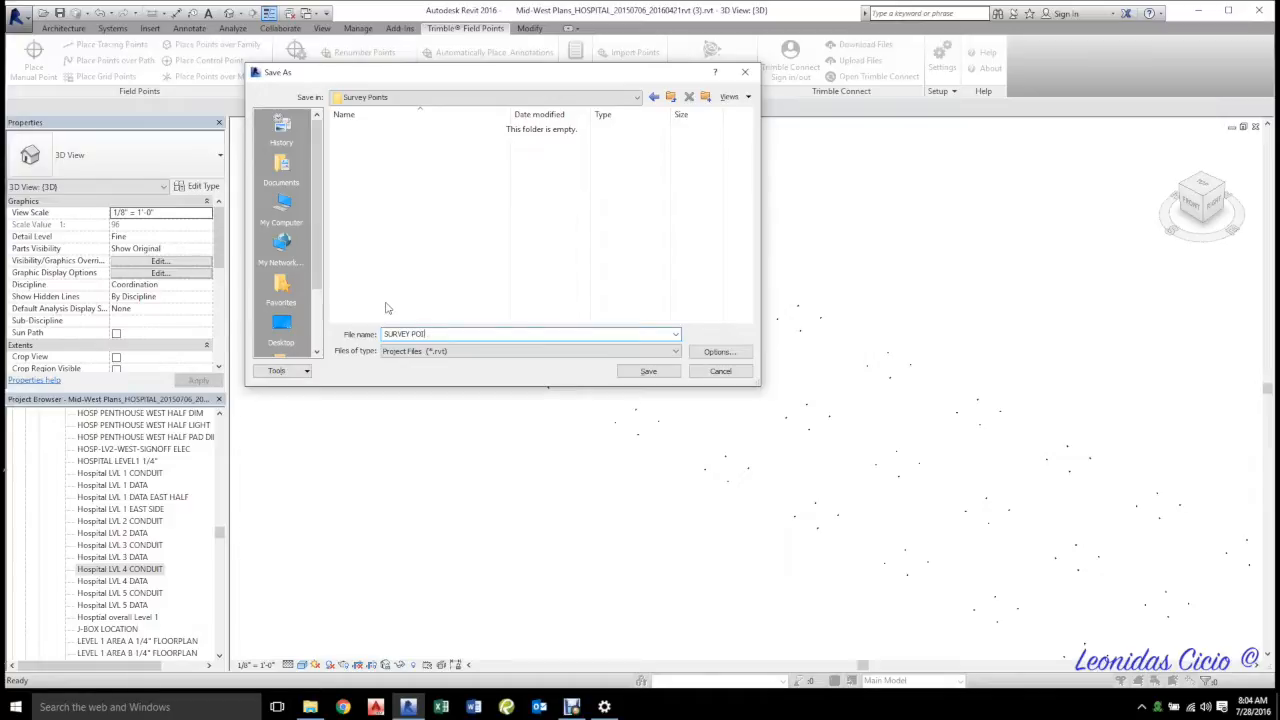
key("Return")
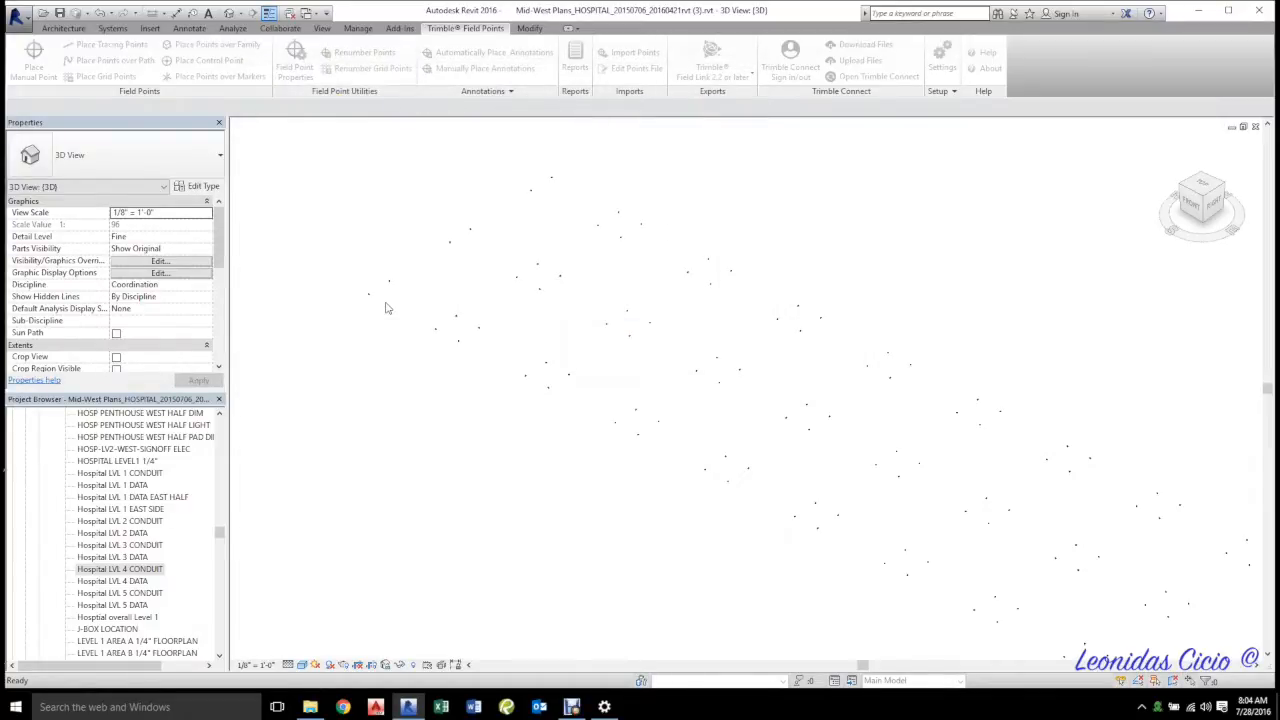
- Close all open views of the SURVEY POINTS project to return to the recent files
left_click(1257, 128)
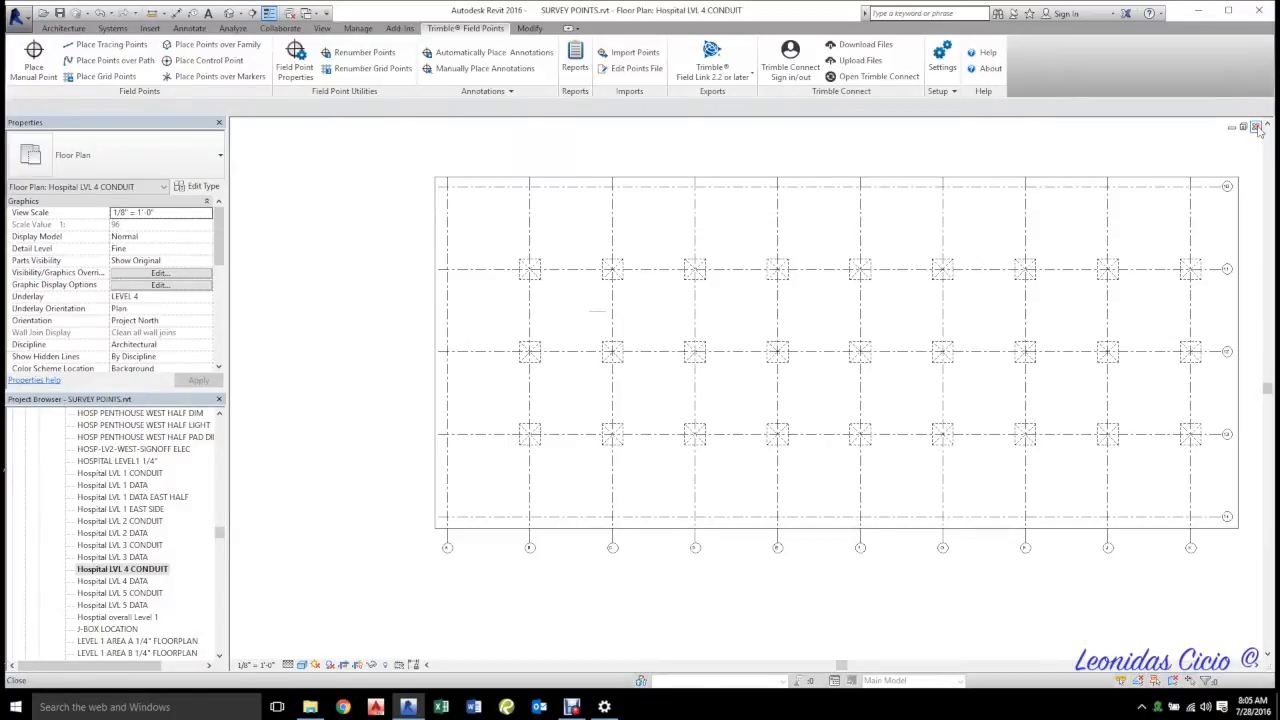
left_click(1257, 128)
left_click(1257, 128)
left_click(1257, 128)
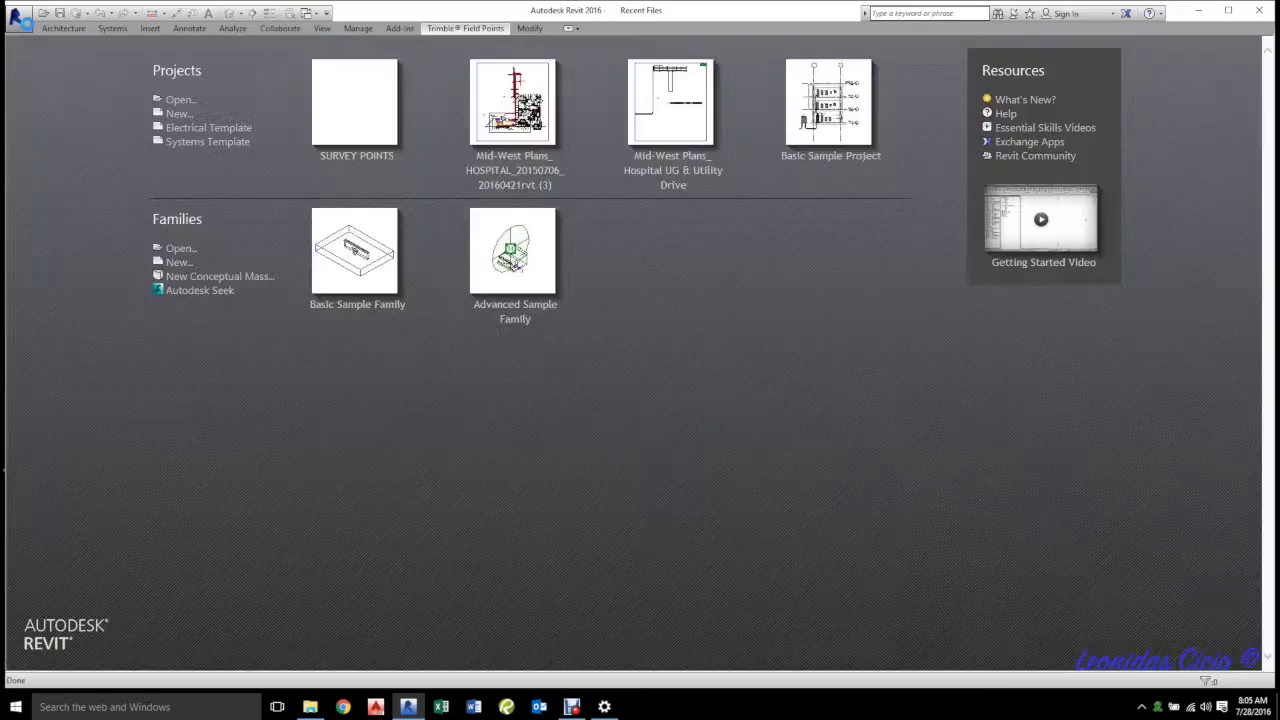
- Reopen the Mid-West Plans_HOSPITAL_20150706_20160421rvt (3) project, ignoring the unresolved references, and show its ELEC LVL 04 3D view
left_click(497, 88)
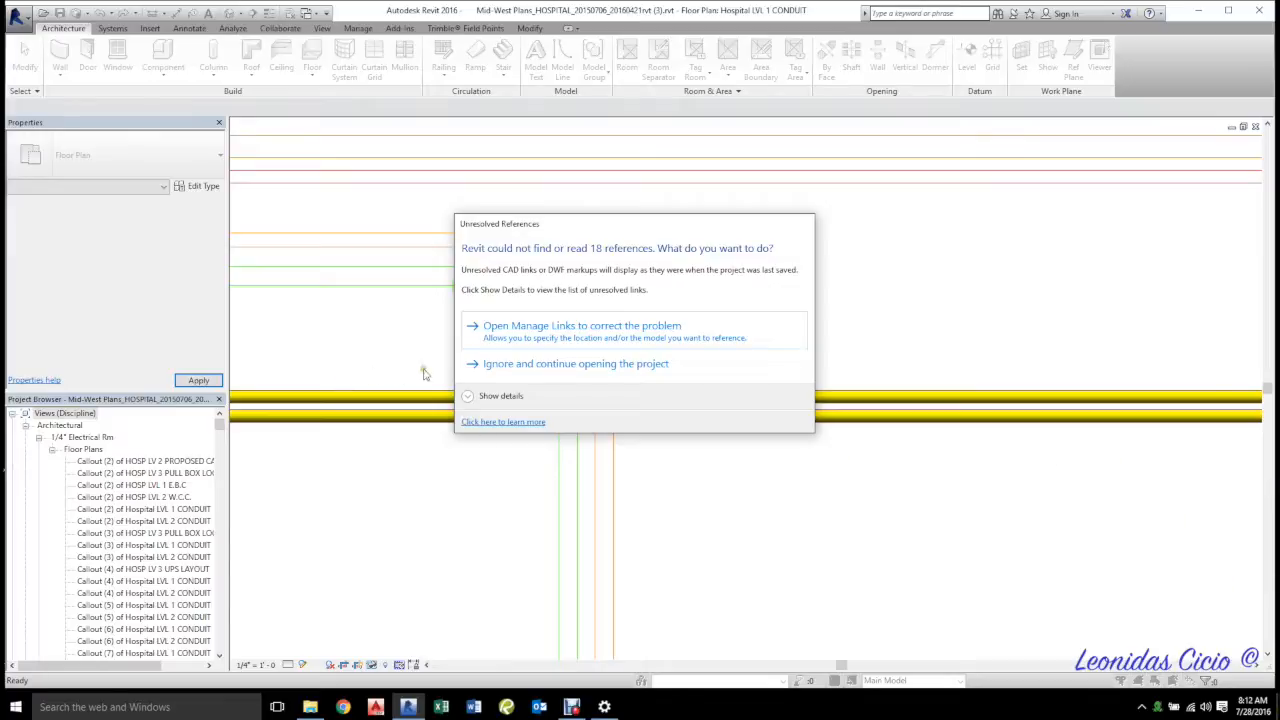
left_click(486, 366)
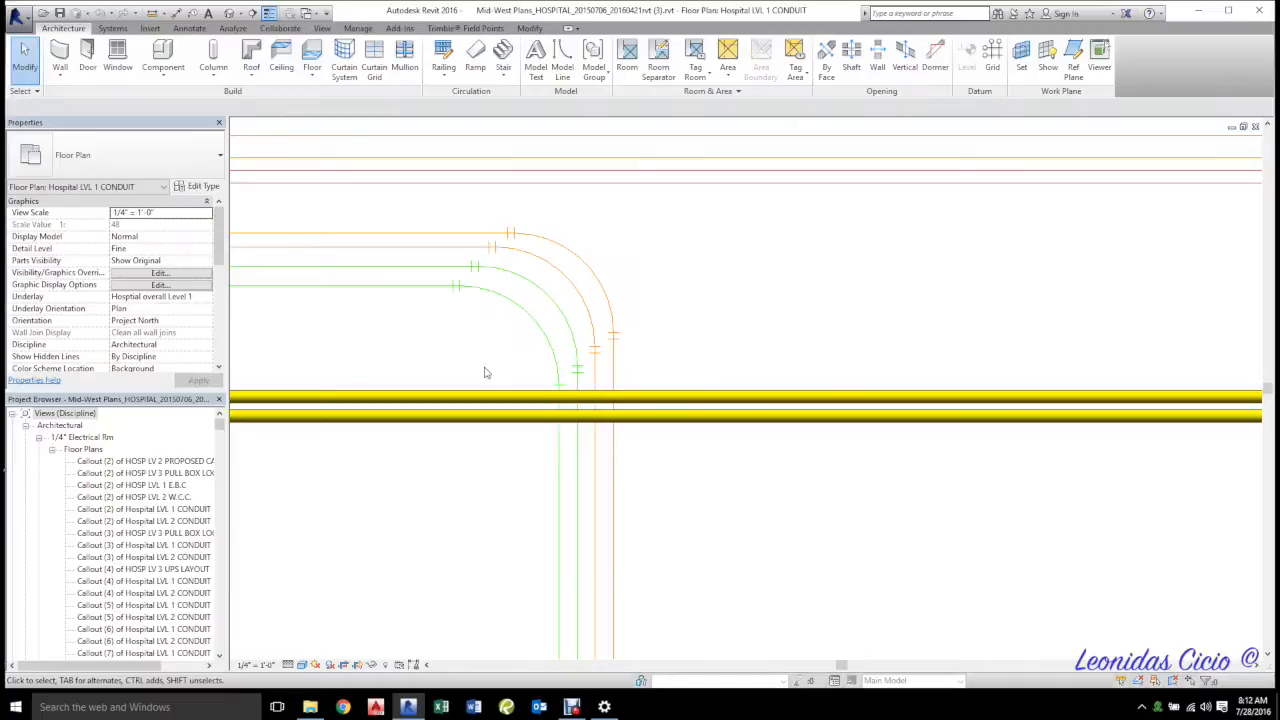
scroll(123, 545, "down", 5)
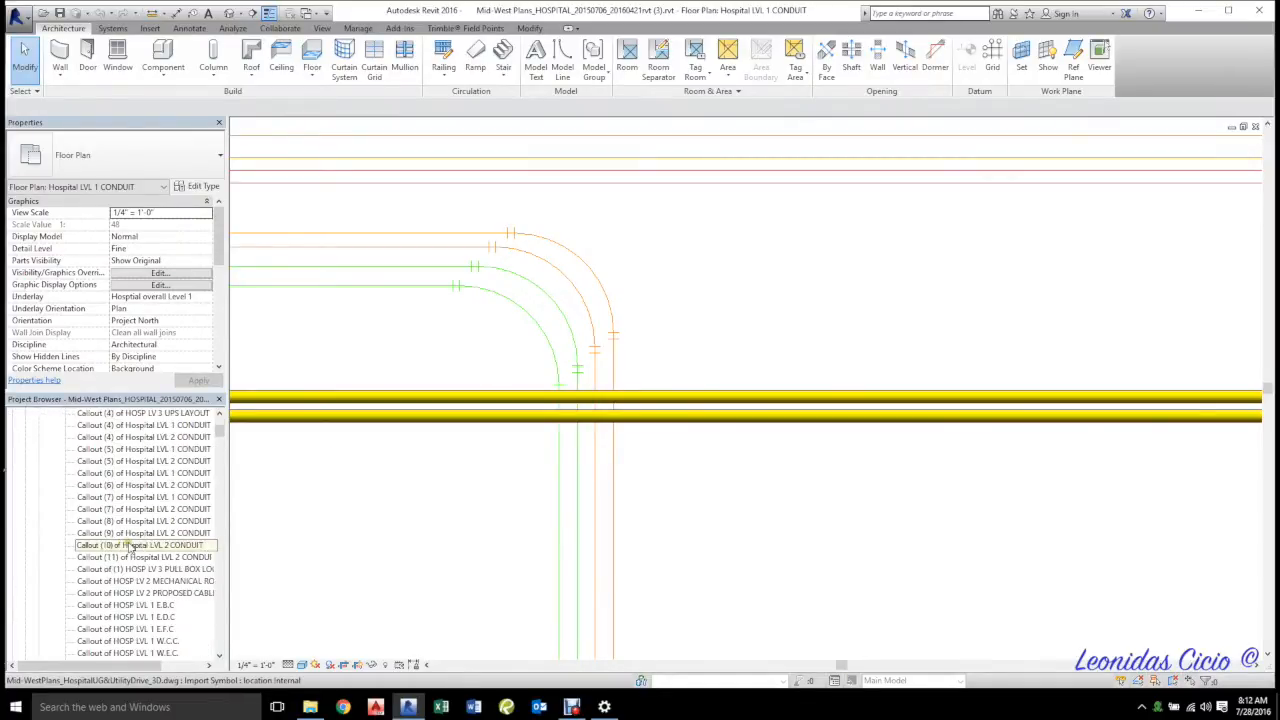
left_click_drag(220, 430, 217, 554)
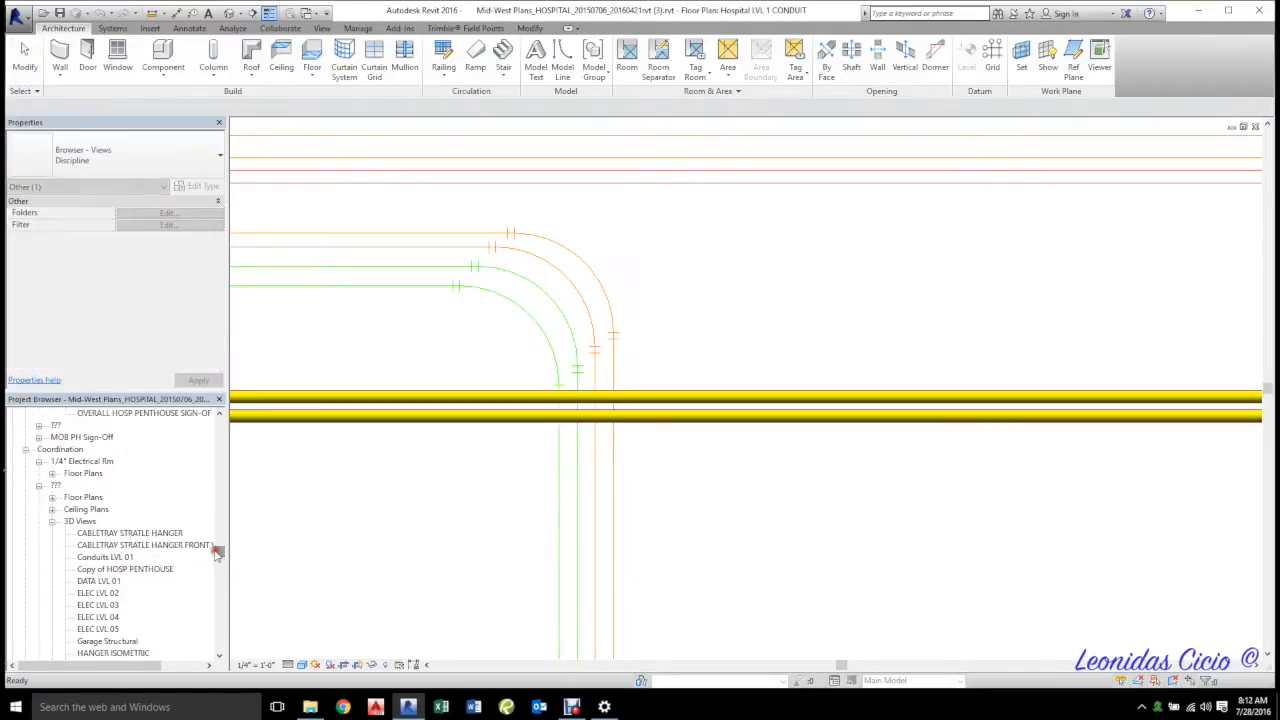
double_click(98, 617)
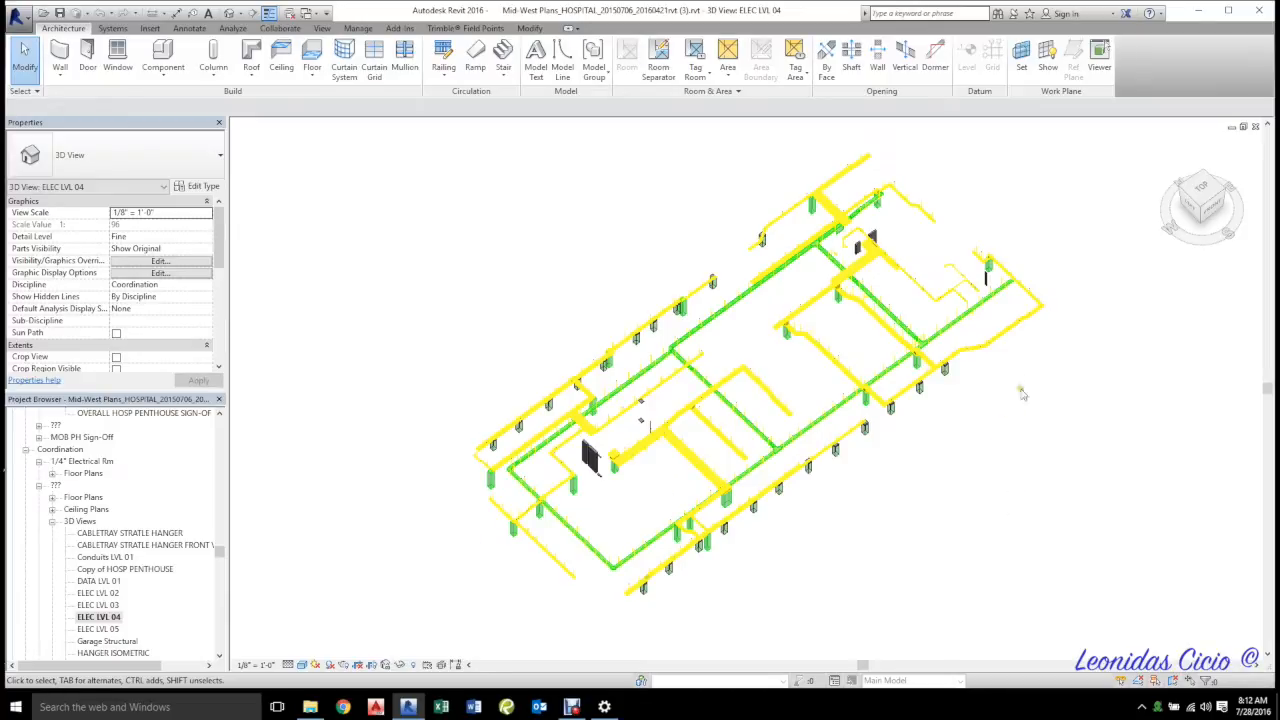
- Delete the electrical equipment and clearance boxes below the level 4 conduit runs, selecting them together from the front
left_click(1212, 207)
scroll(830, 403, "up", 2)
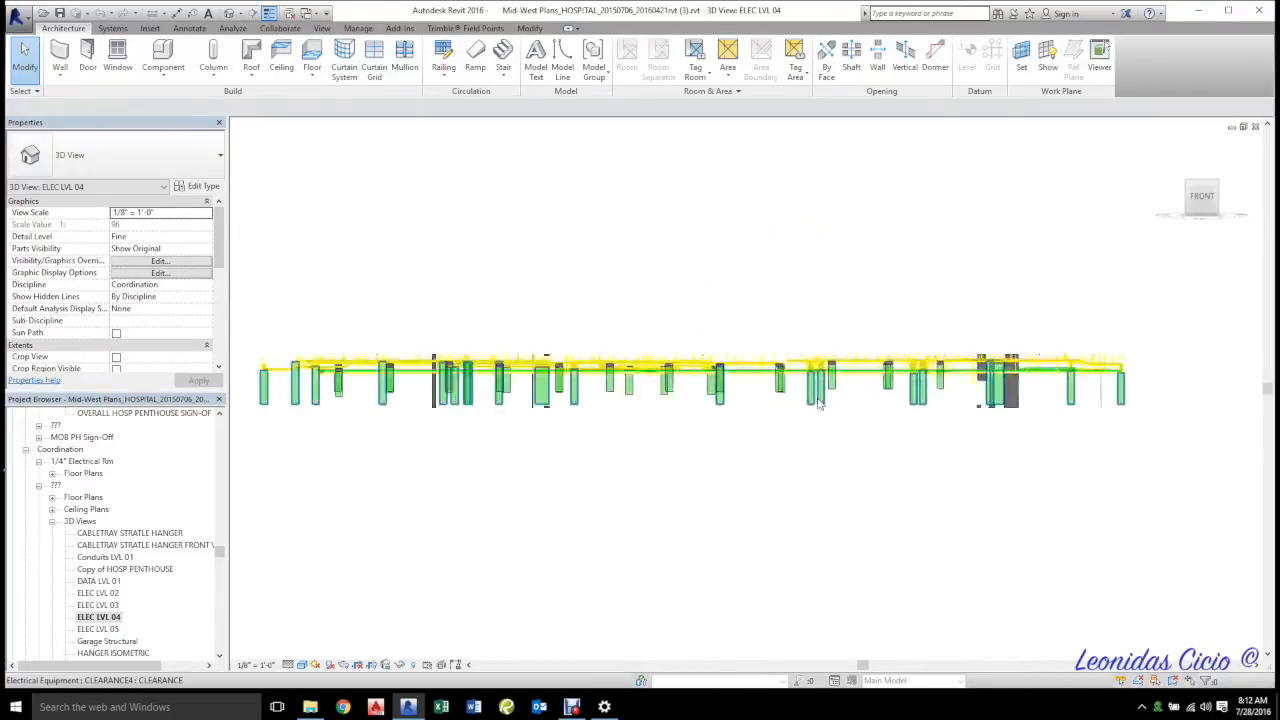
scroll(852, 414, "down", 2)
left_click_drag(1046, 396, 499, 422)
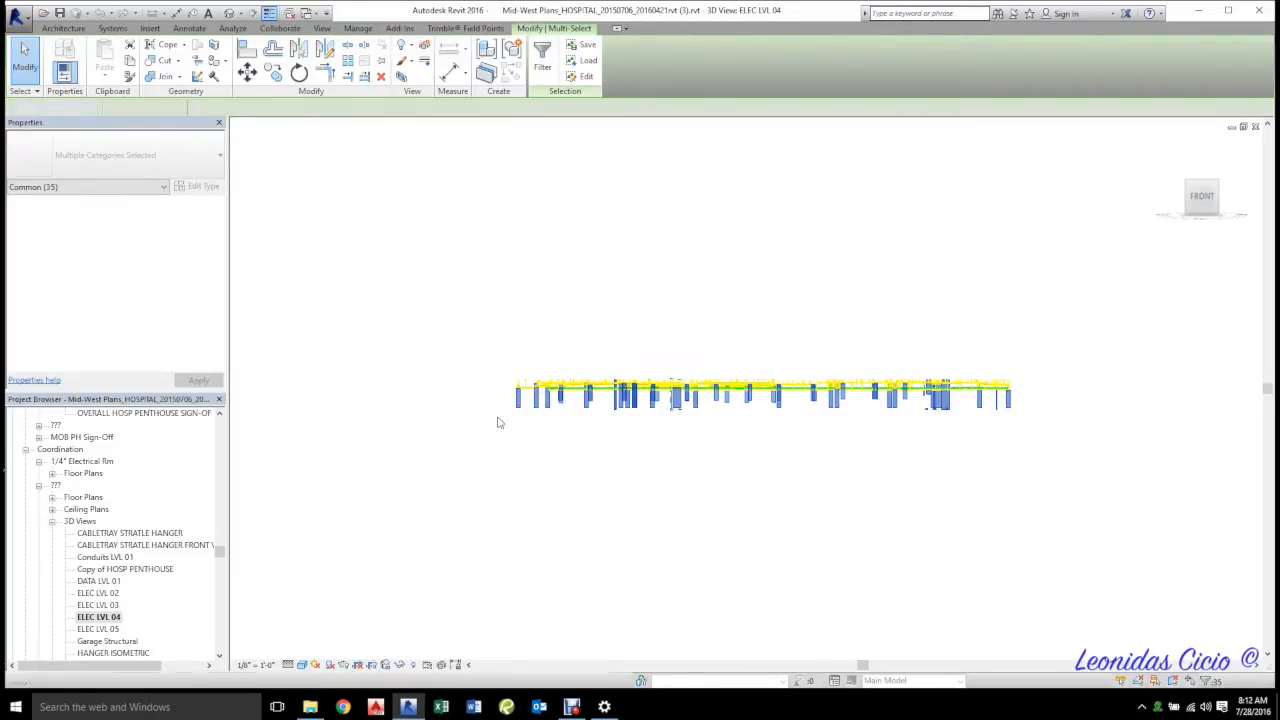
key("Delete")
left_click(1170, 147)
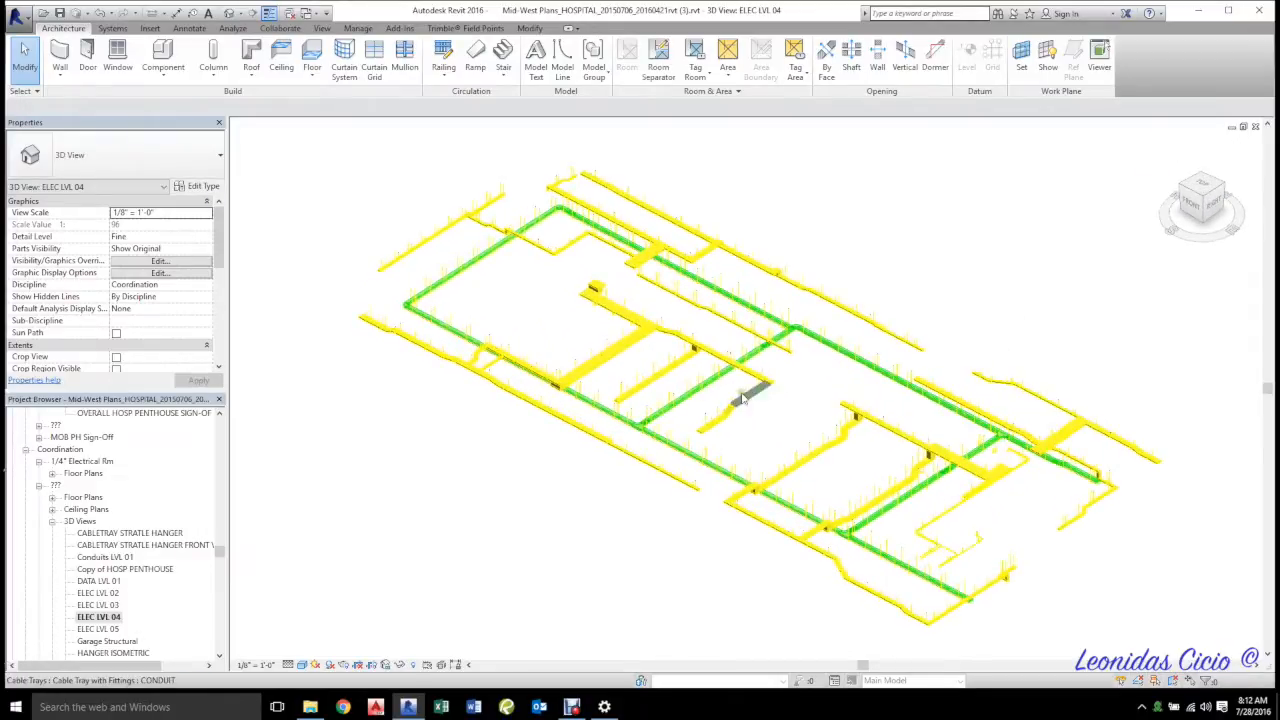
- Turn off the visibility of the CLEARANCE and YELLOWLIGHTS filters in the ELEC LVL 04 view's graphic overrides
scroll(786, 375, "up", 10)
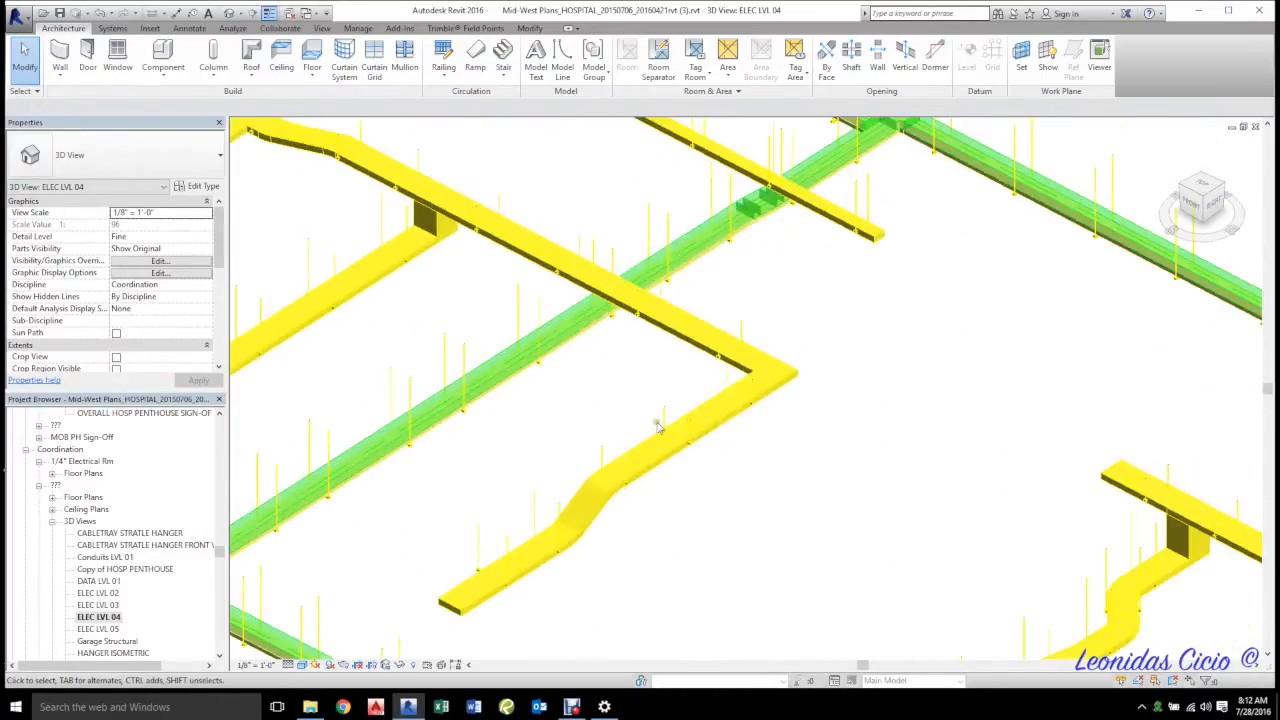
scroll(686, 408, "down", 8)
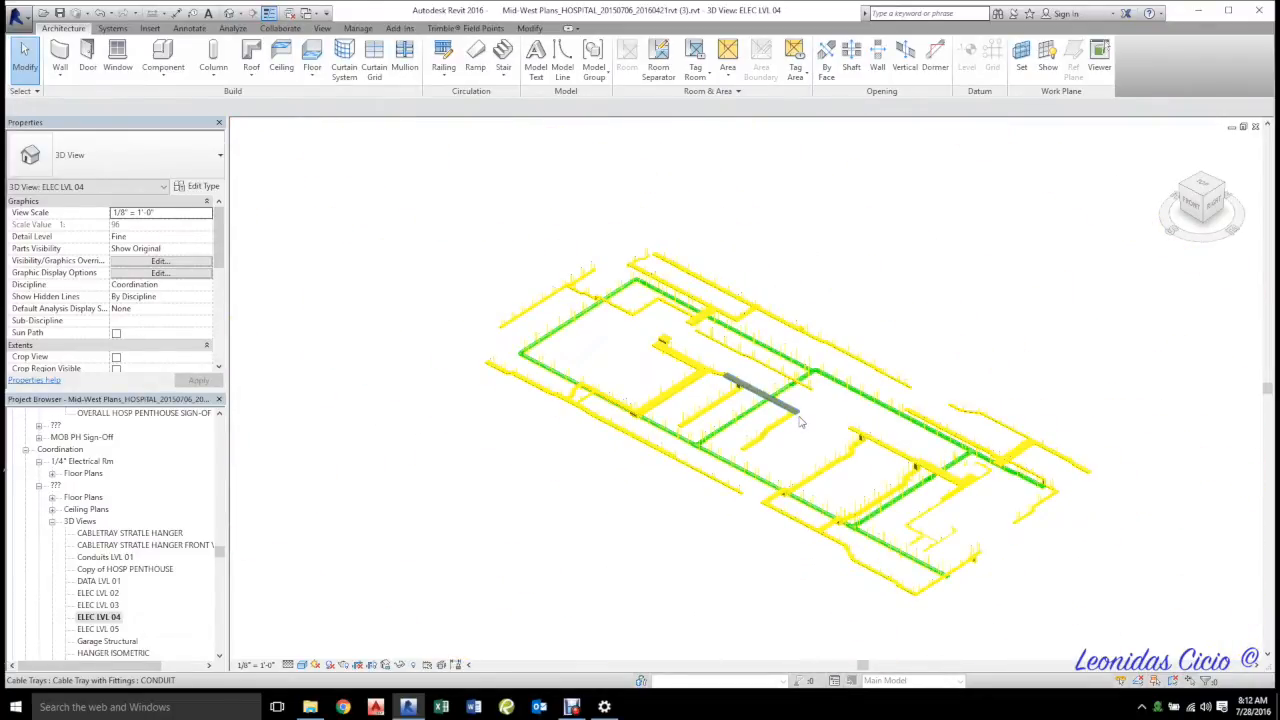
key("g")
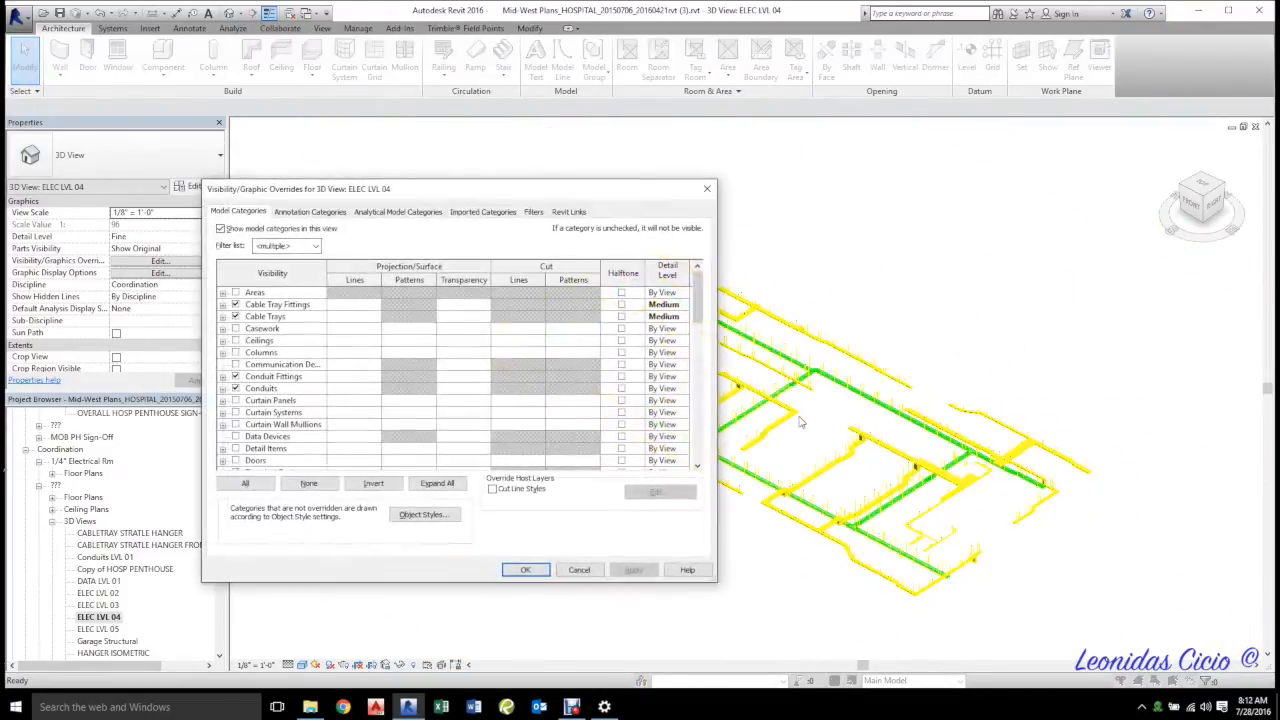
left_click(534, 212)
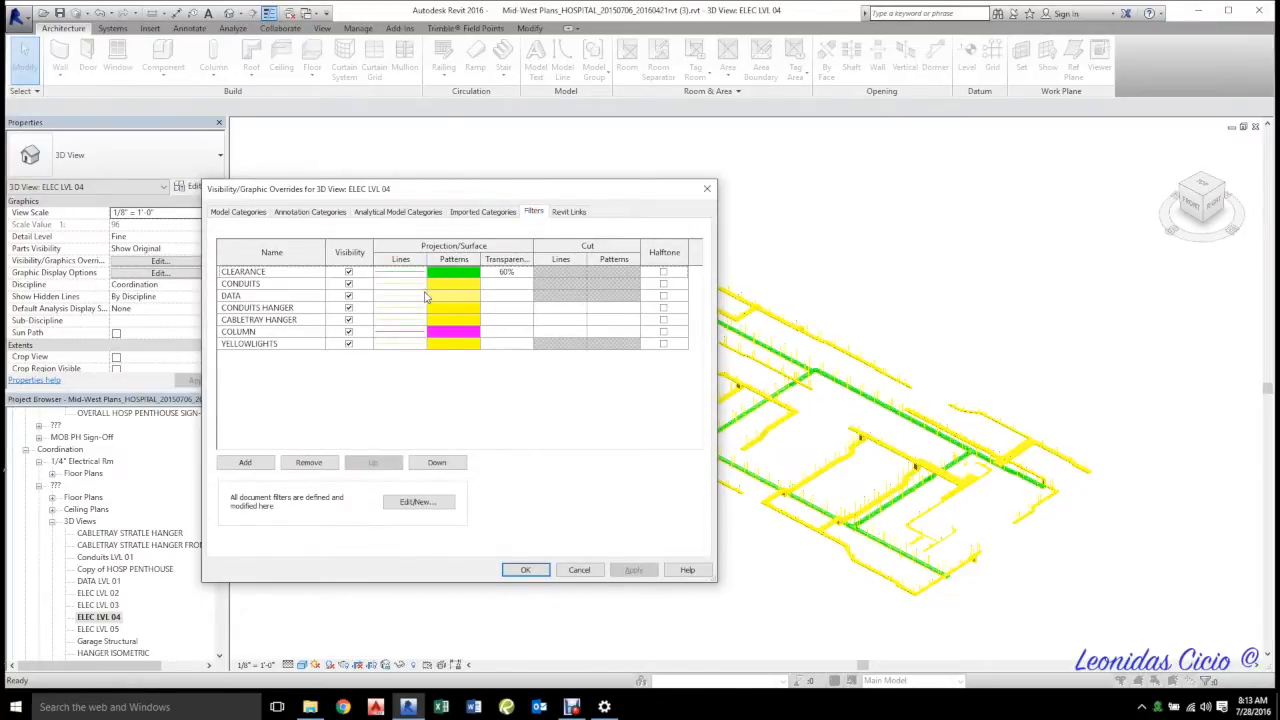
left_click(349, 272)
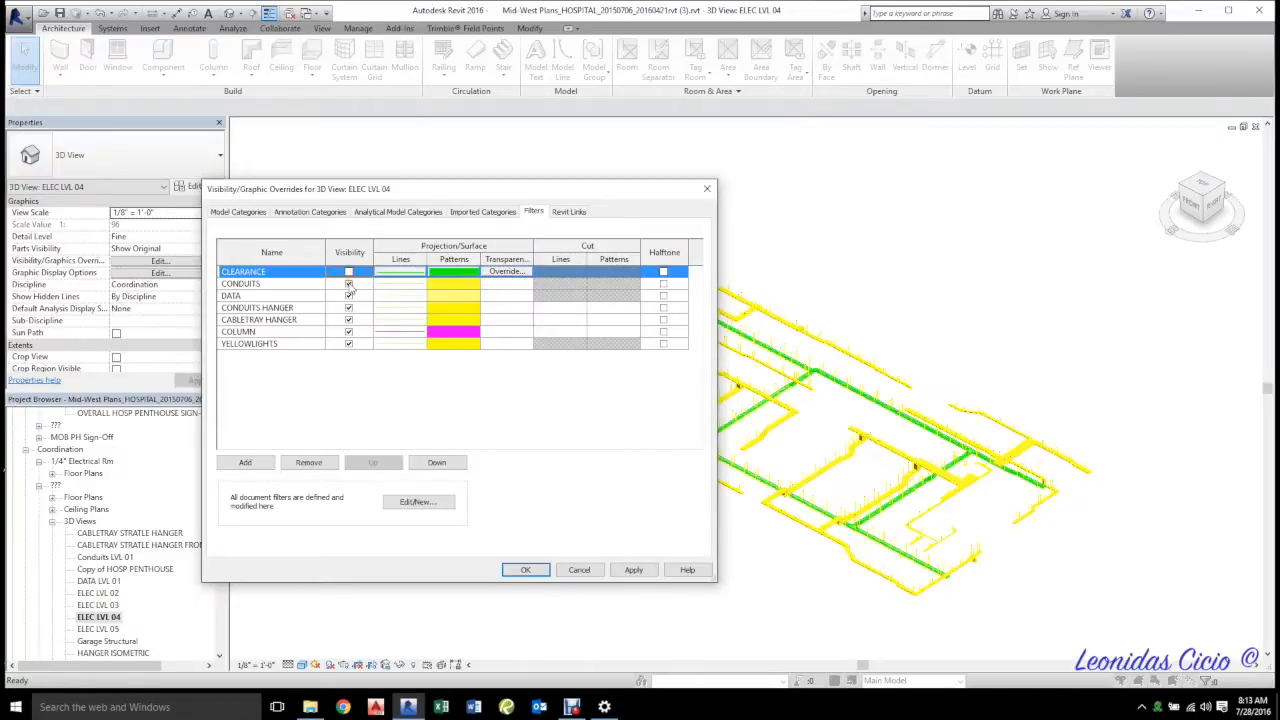
left_click(349, 344)
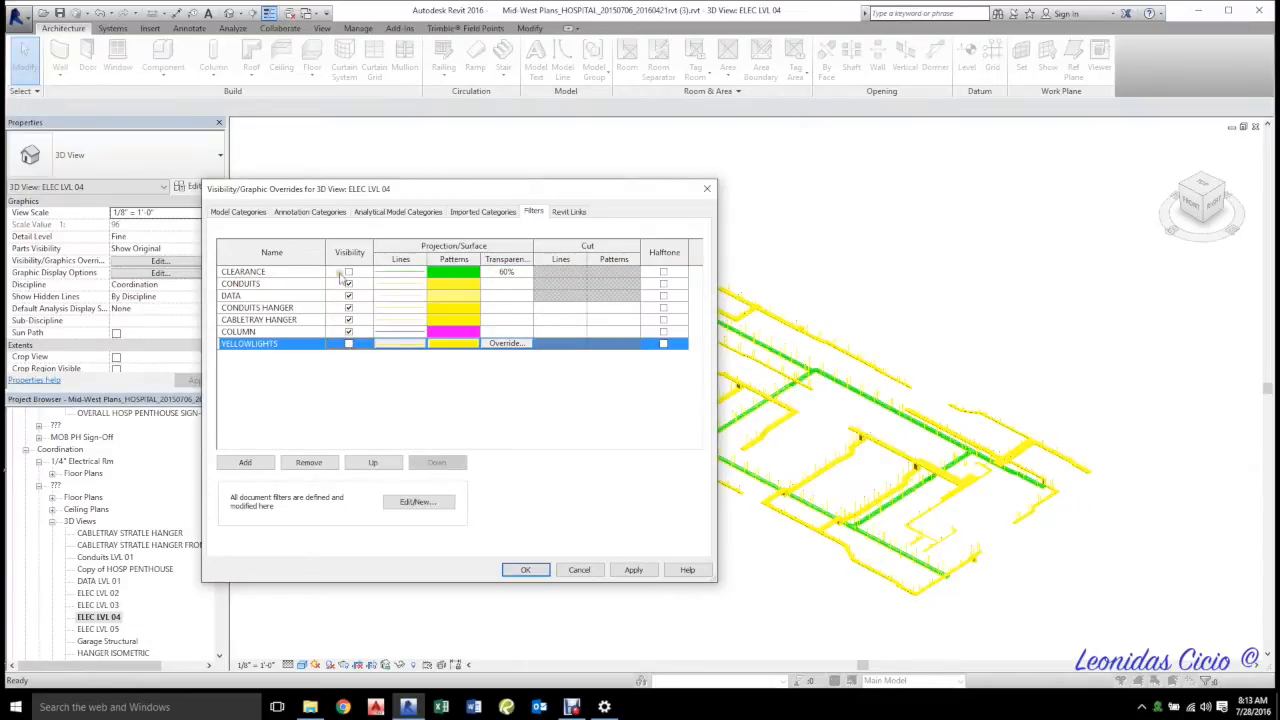
left_click(632, 569)
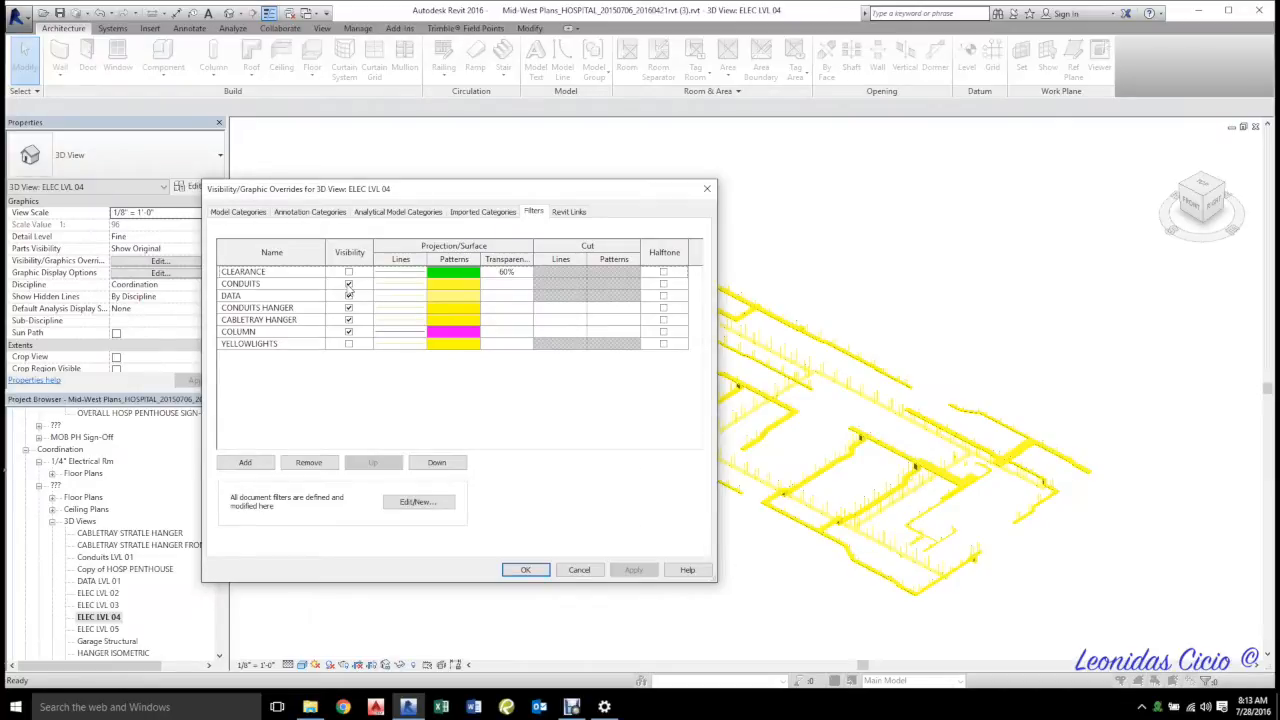
- Turn off the visibility of the DATA, COLUMN and CABLETRAY HANGER filters as well, keeping CONDUITS visible
left_click(349, 284)
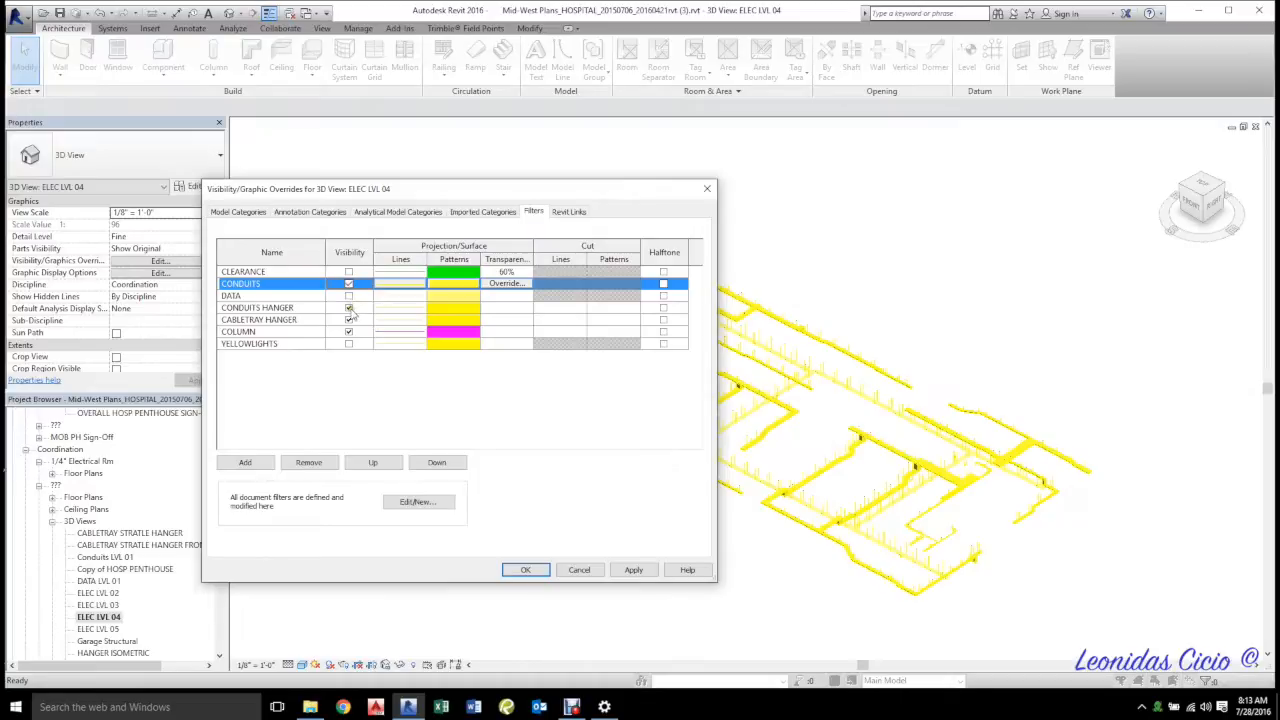
left_click(349, 331)
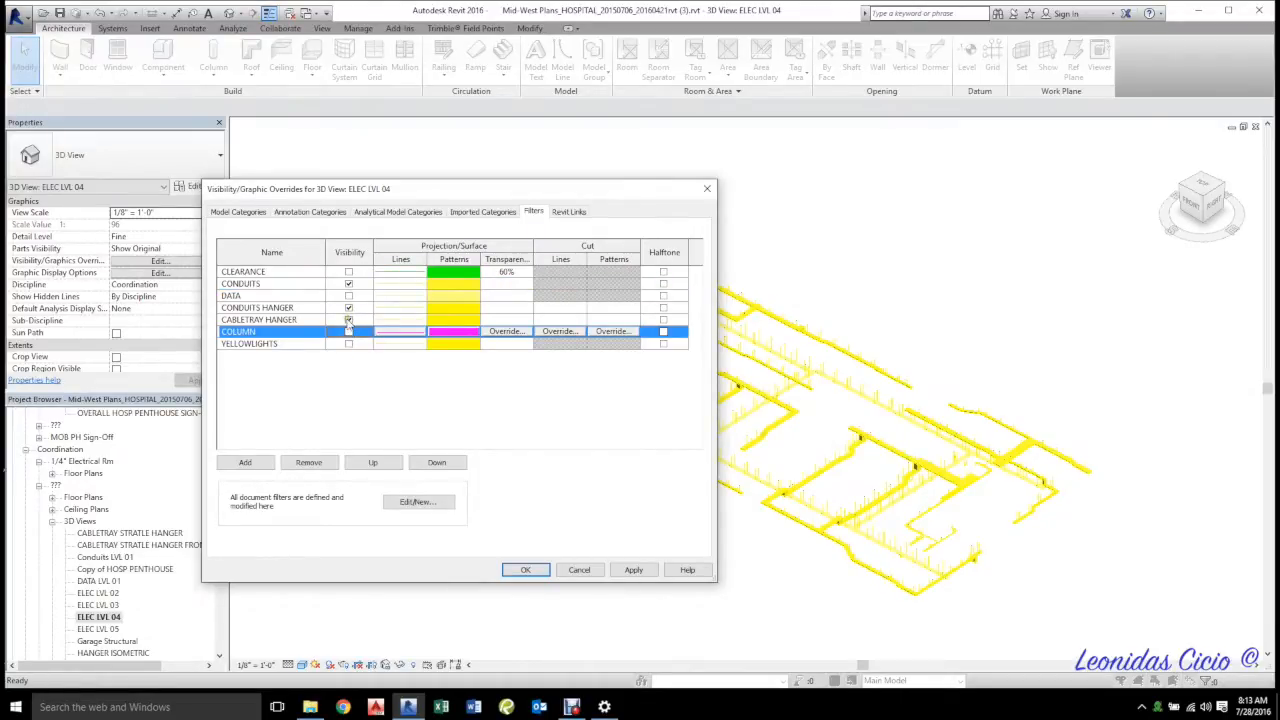
left_click(349, 319)
left_click(632, 571)
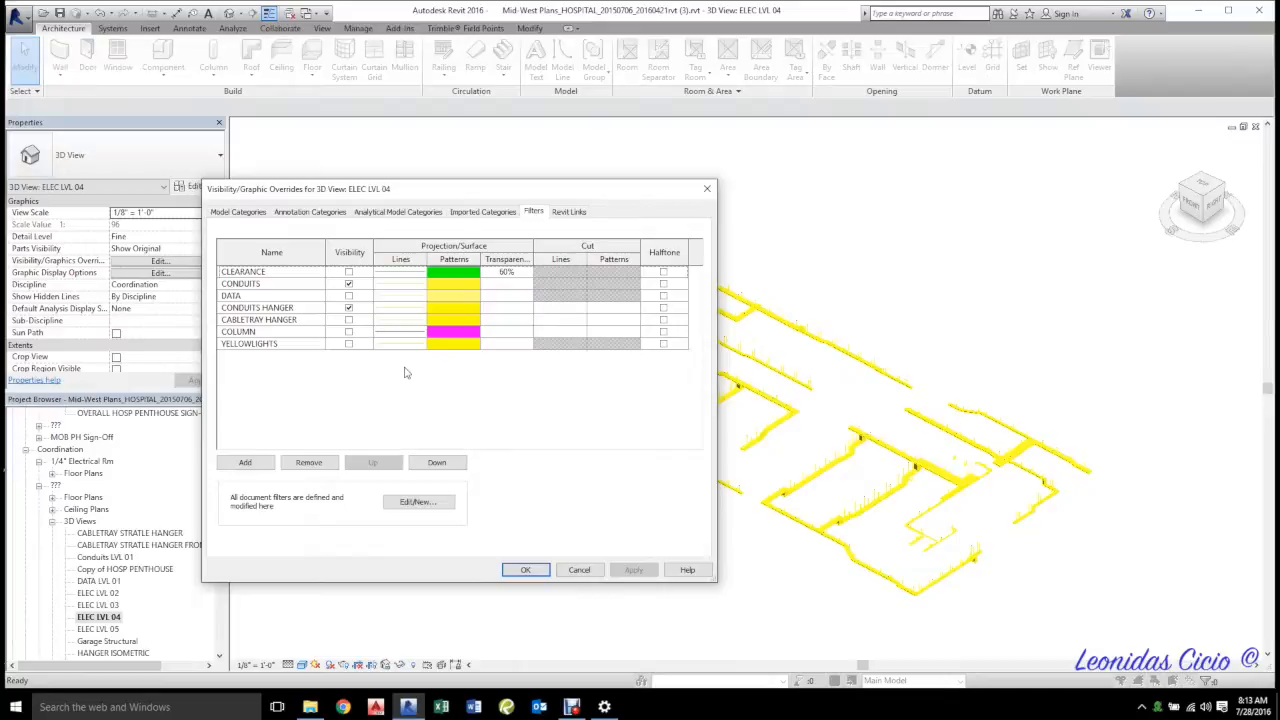
- Turn the visibility of all the filters back on, from CLEARANCE through YELLOWLIGHTS, and apply the overrides
left_click(348, 343)
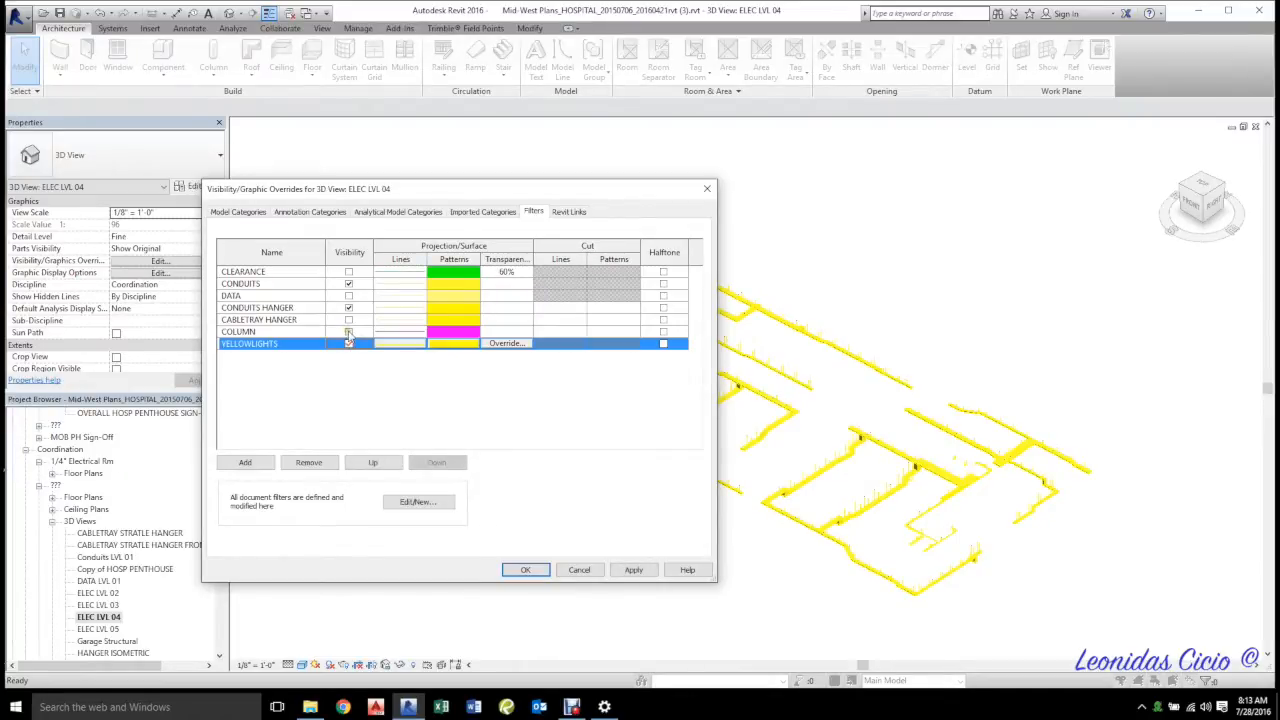
left_click(348, 331)
left_click(348, 319)
left_click(354, 307)
left_click(348, 295)
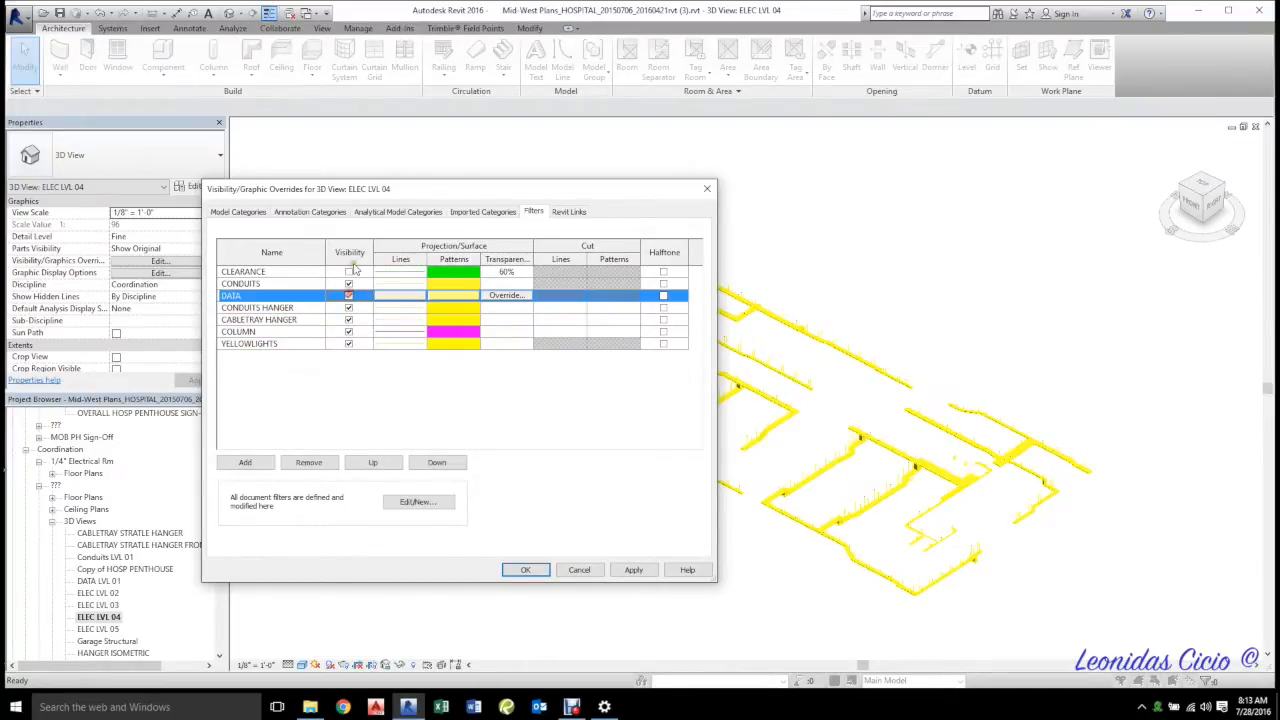
left_click(348, 271)
left_click(634, 569)
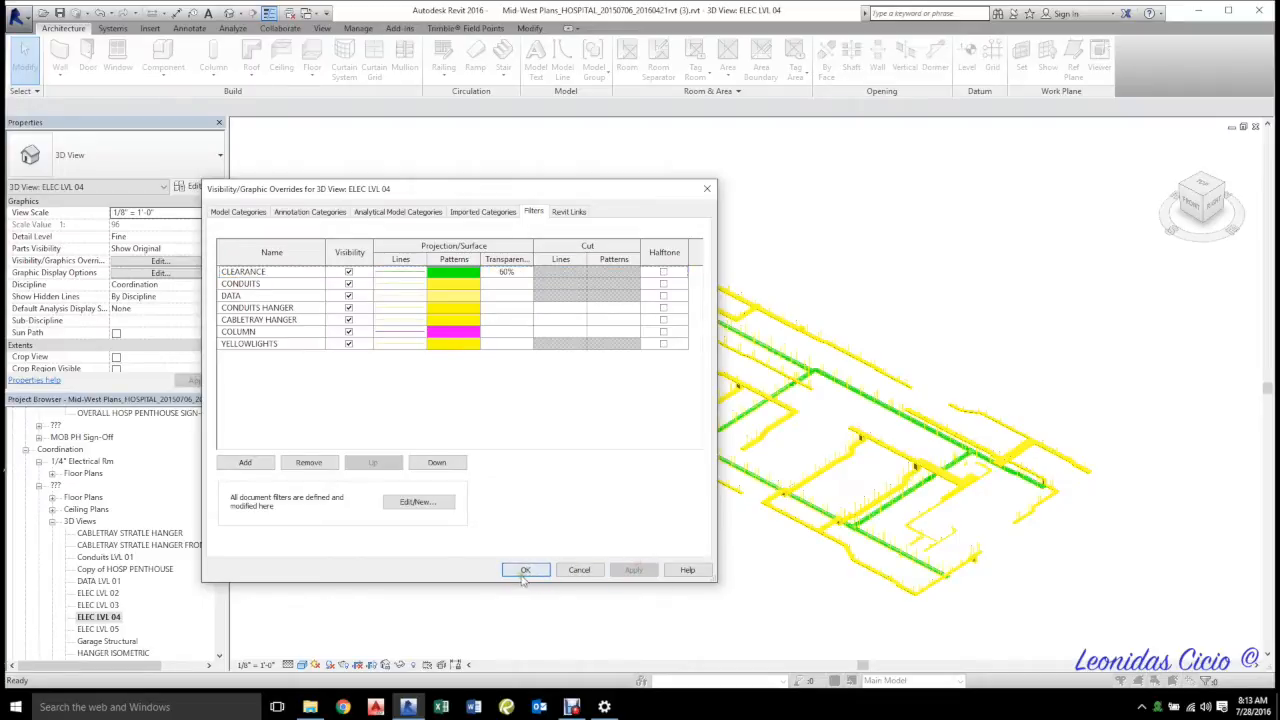
left_click(524, 570)
- Examine the cable trays, conduits and hanger rods of level 4 from the front, close up around the tray supports
left_click(1204, 199)
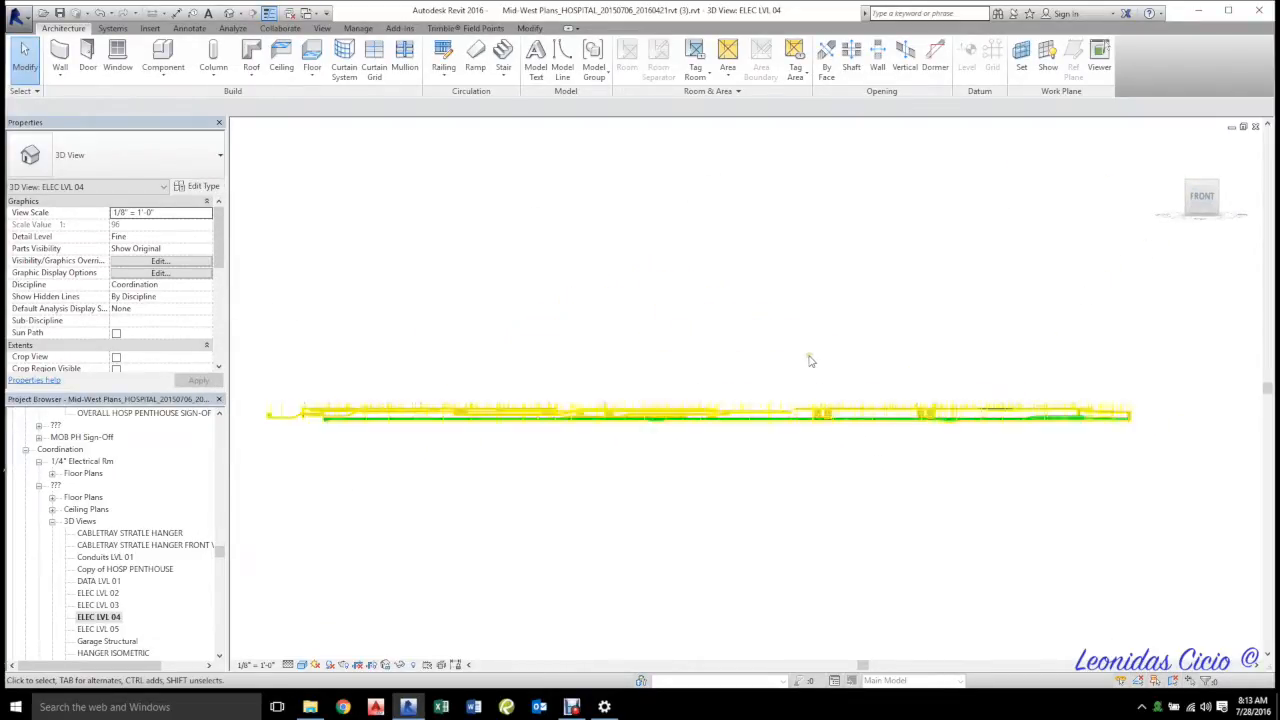
scroll(810, 360, "down", 1)
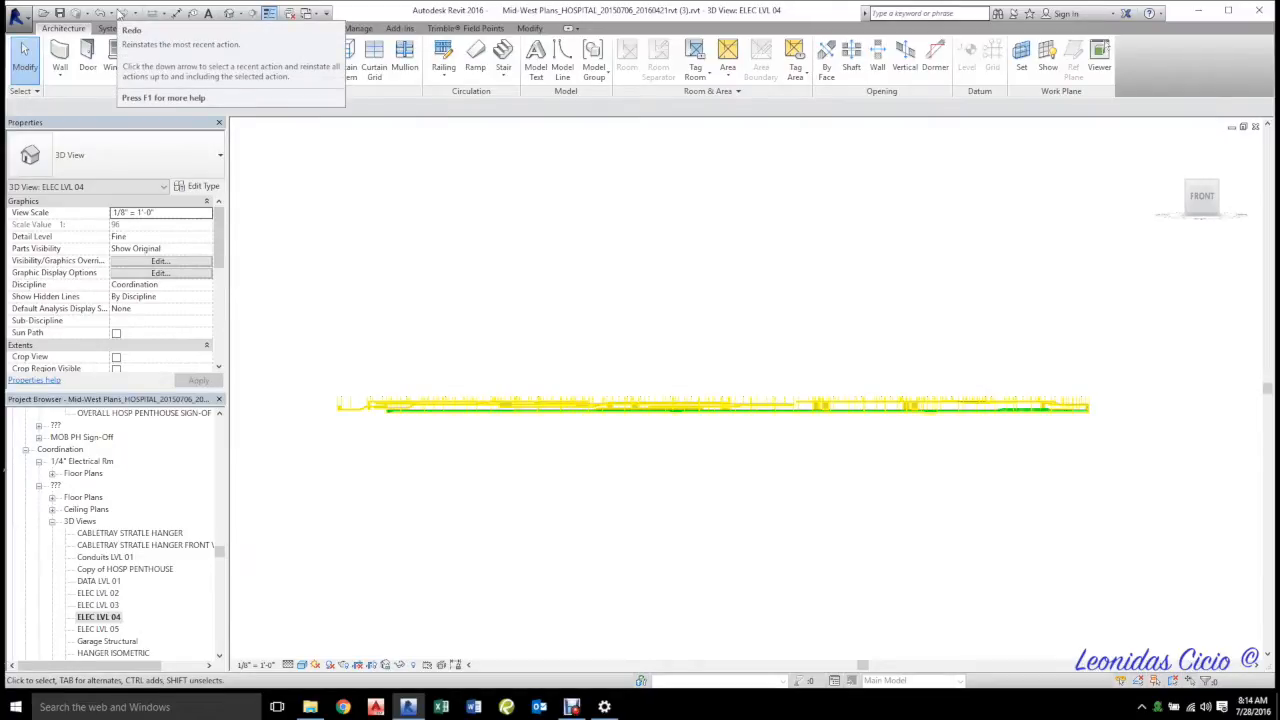
scroll(735, 417, "up", 4)
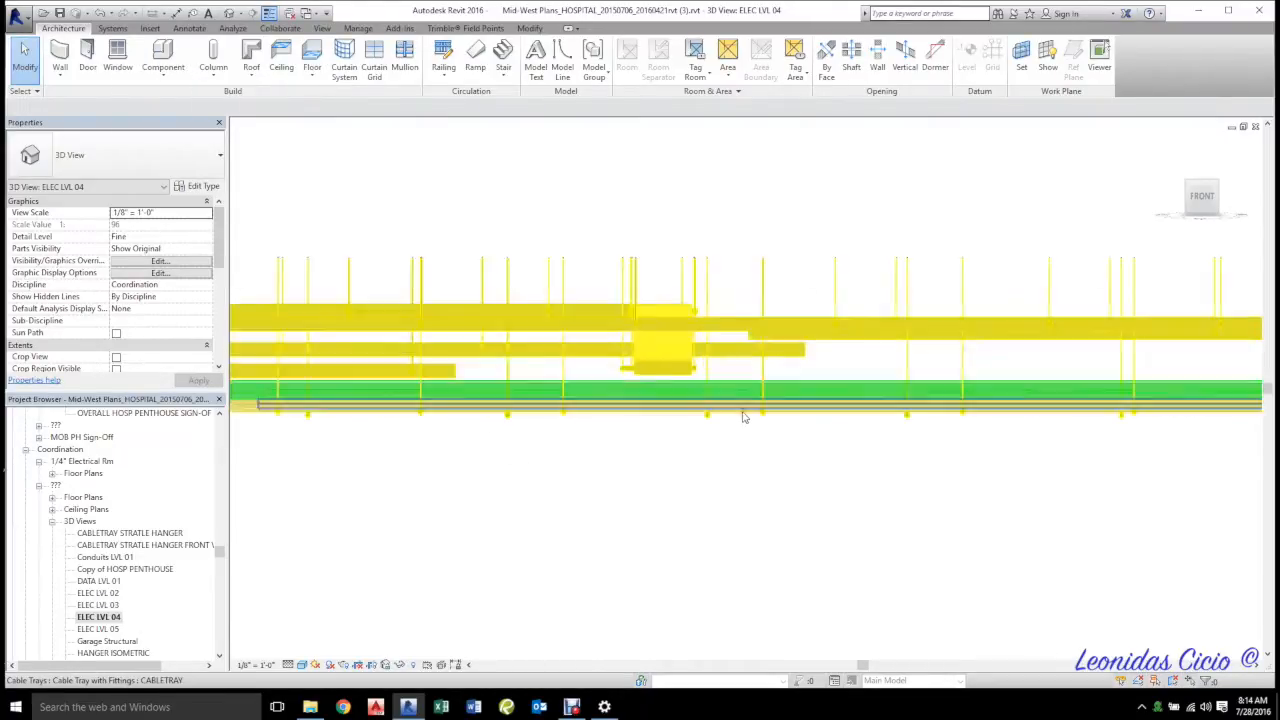
scroll(743, 417, "up", 4)
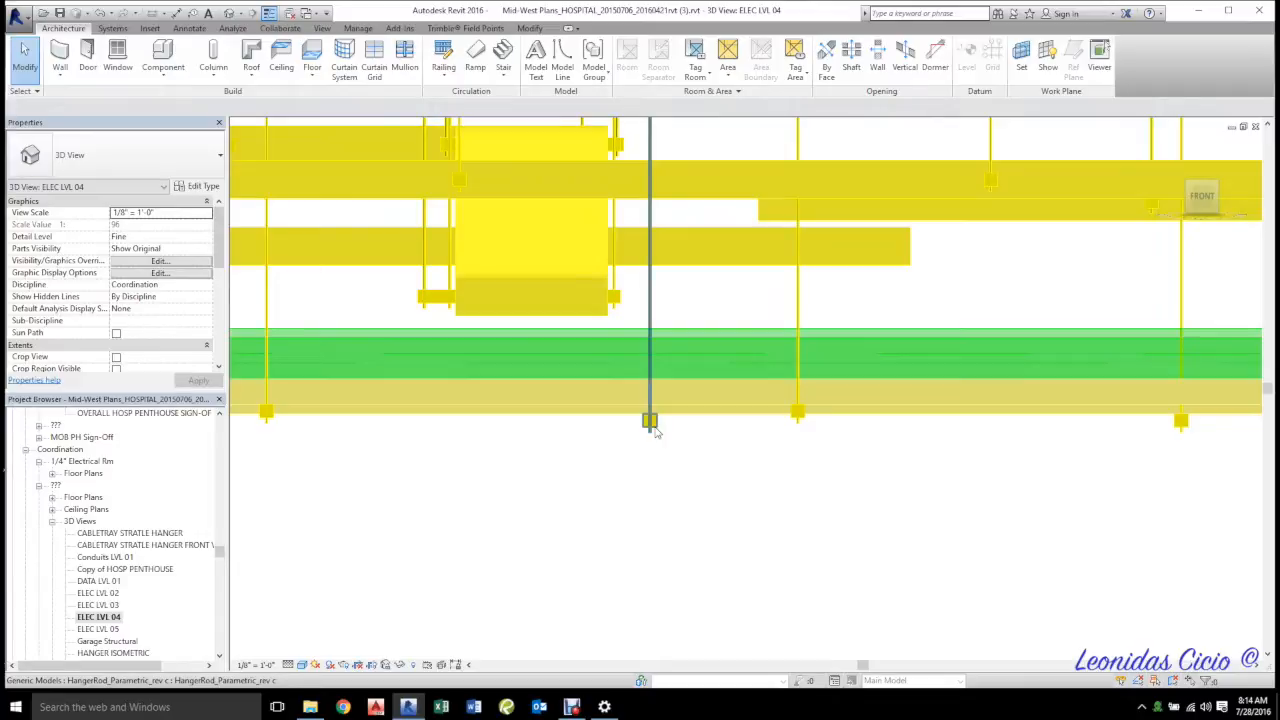
scroll(1127, 268, "up", 2)
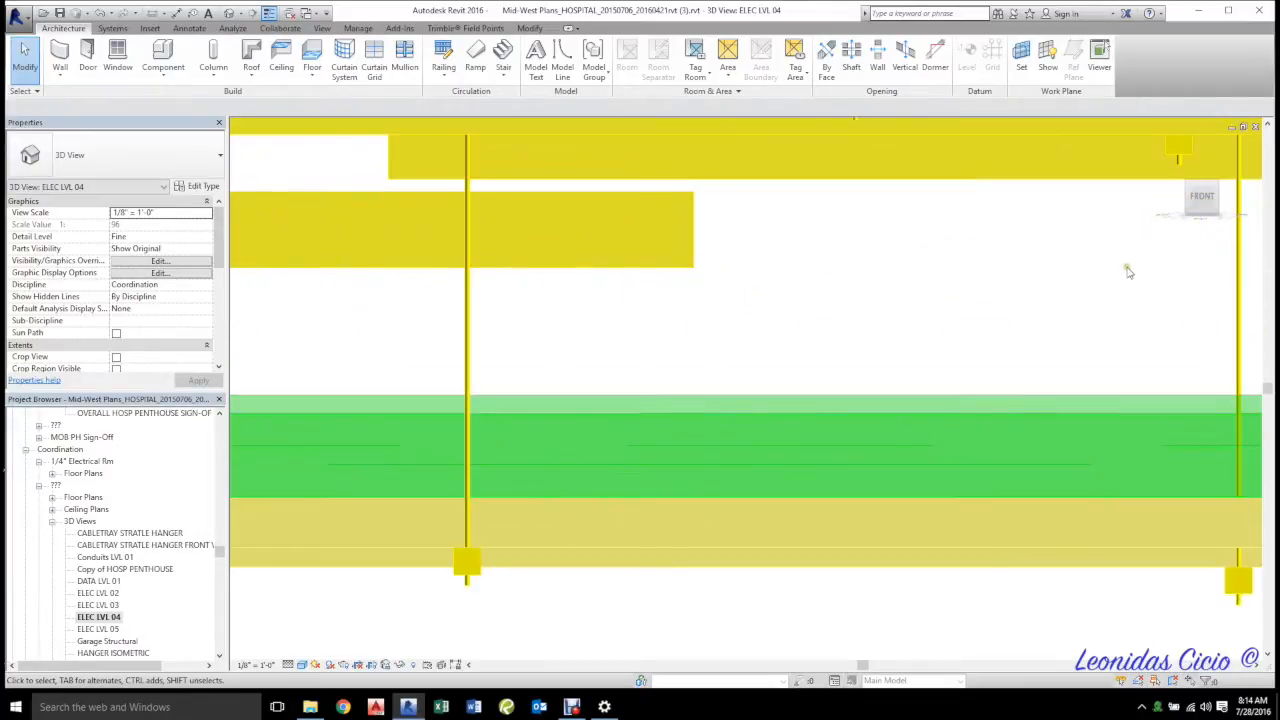
scroll(1124, 275, "down", 4)
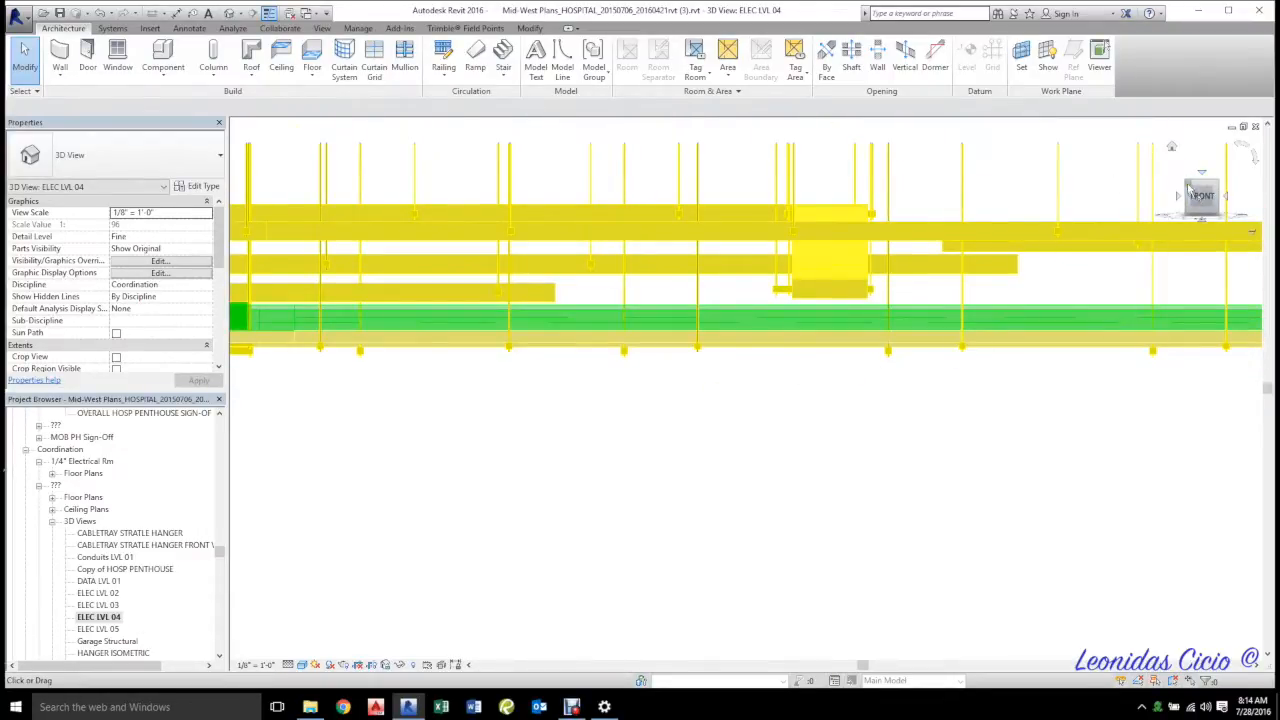
- Inspect a conduit hanger in the isometric view, checking the top end of its rod for a field point
left_click(1171, 147)
scroll(760, 346, "up", 8)
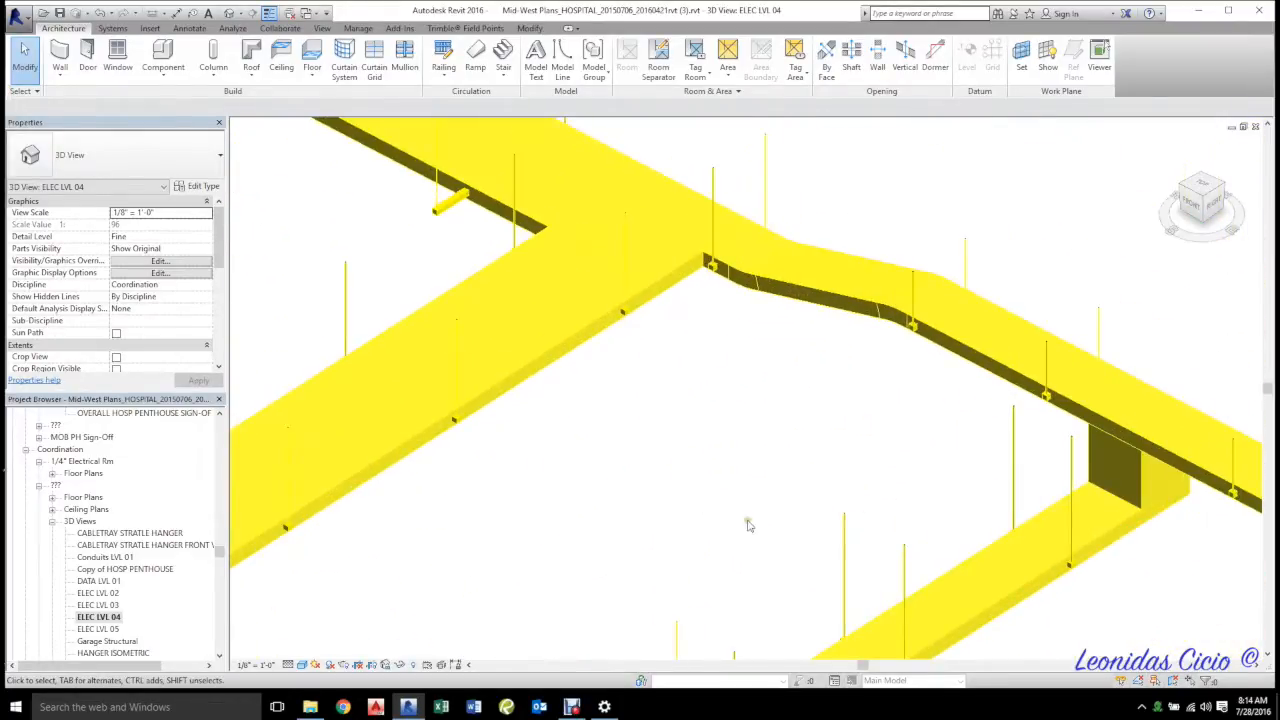
middle_click_drag(745, 525, 797, 246)
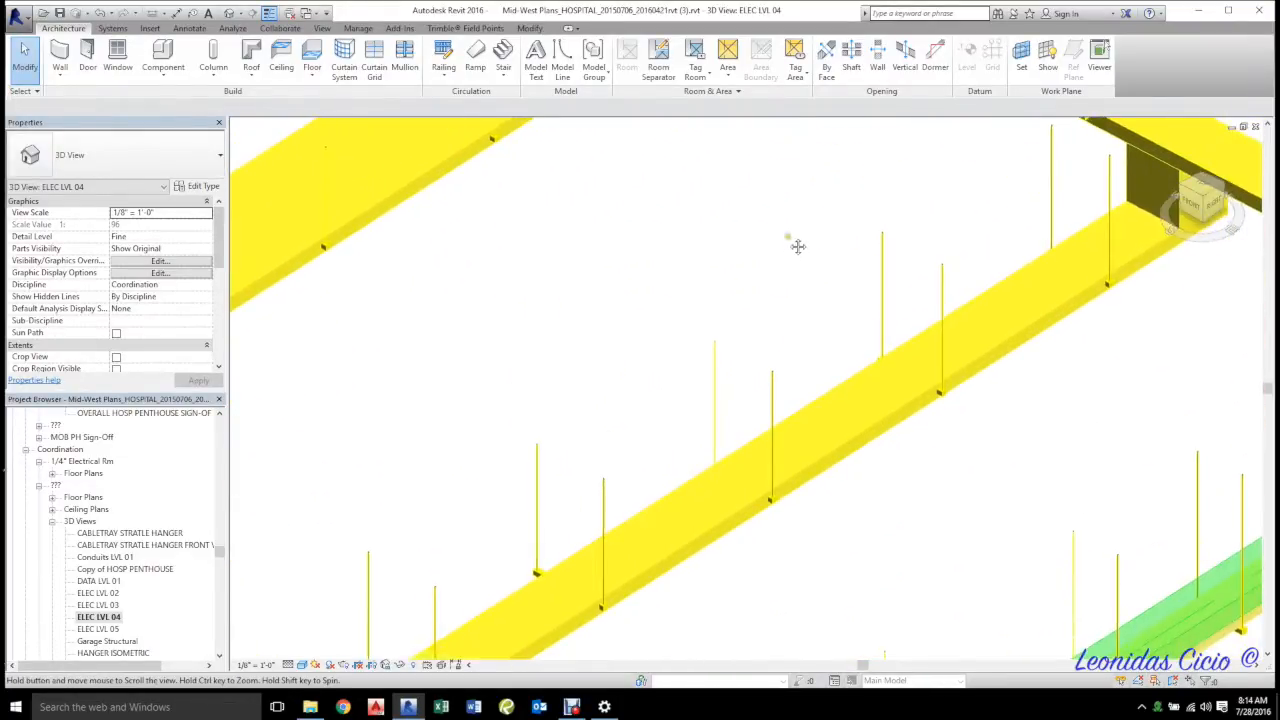
left_click(776, 503)
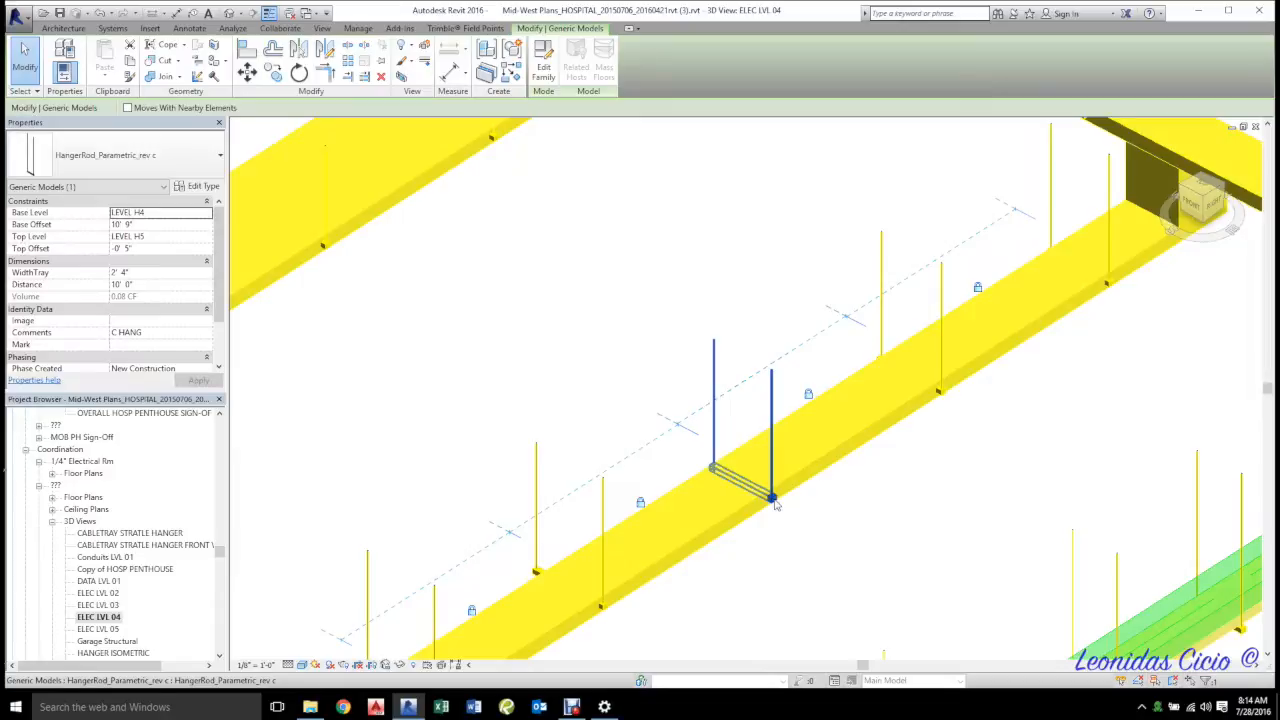
scroll(768, 413, "up", 6)
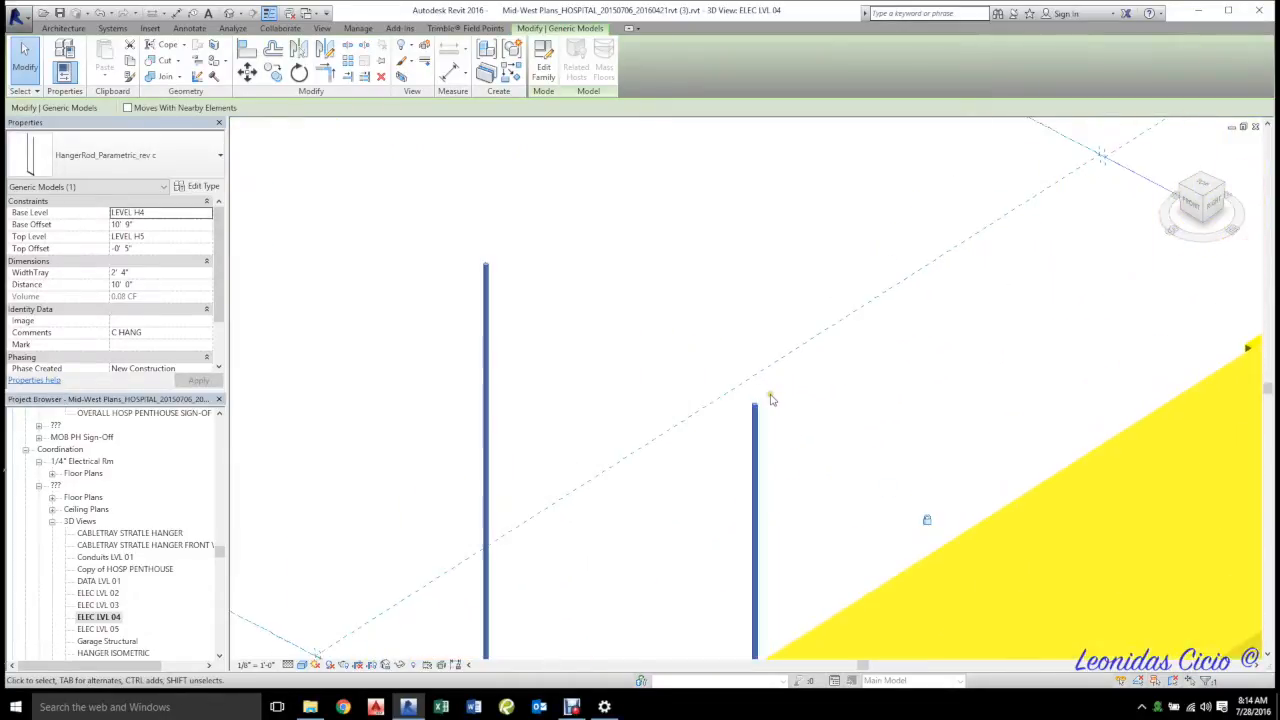
scroll(768, 413, "up", 5)
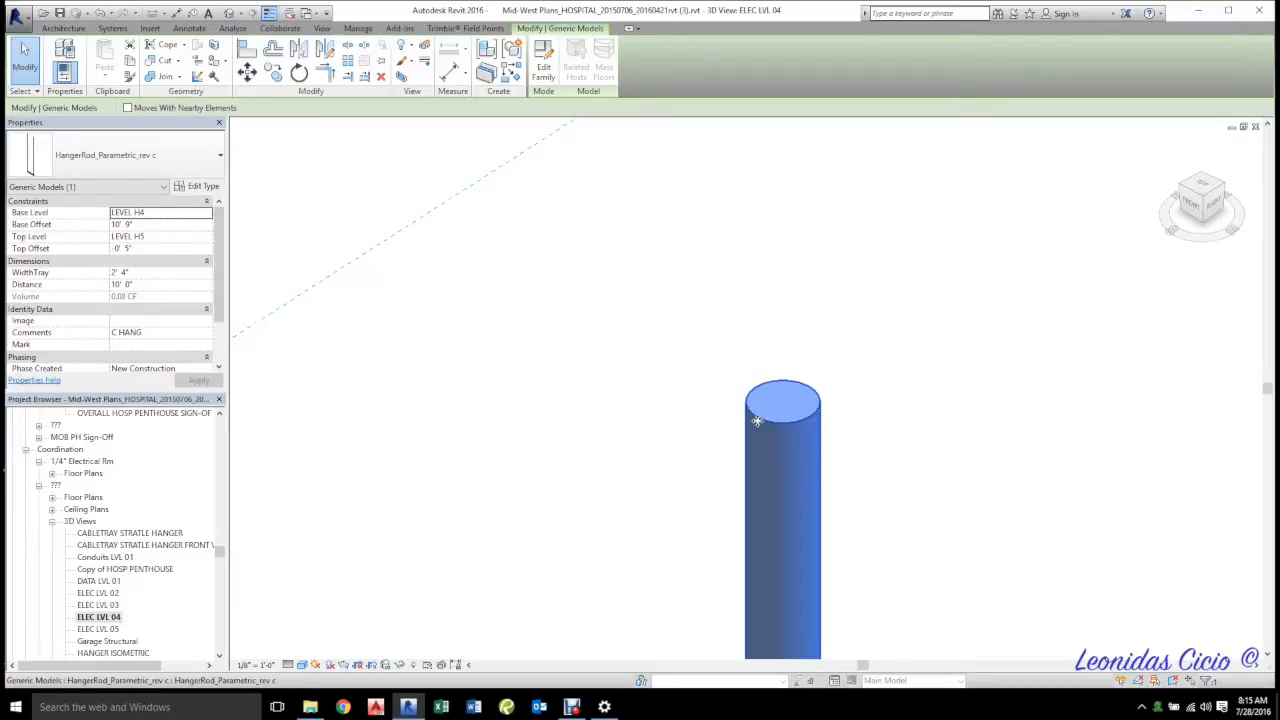
scroll(755, 410, "down", 3)
scroll(760, 421, "up", 3)
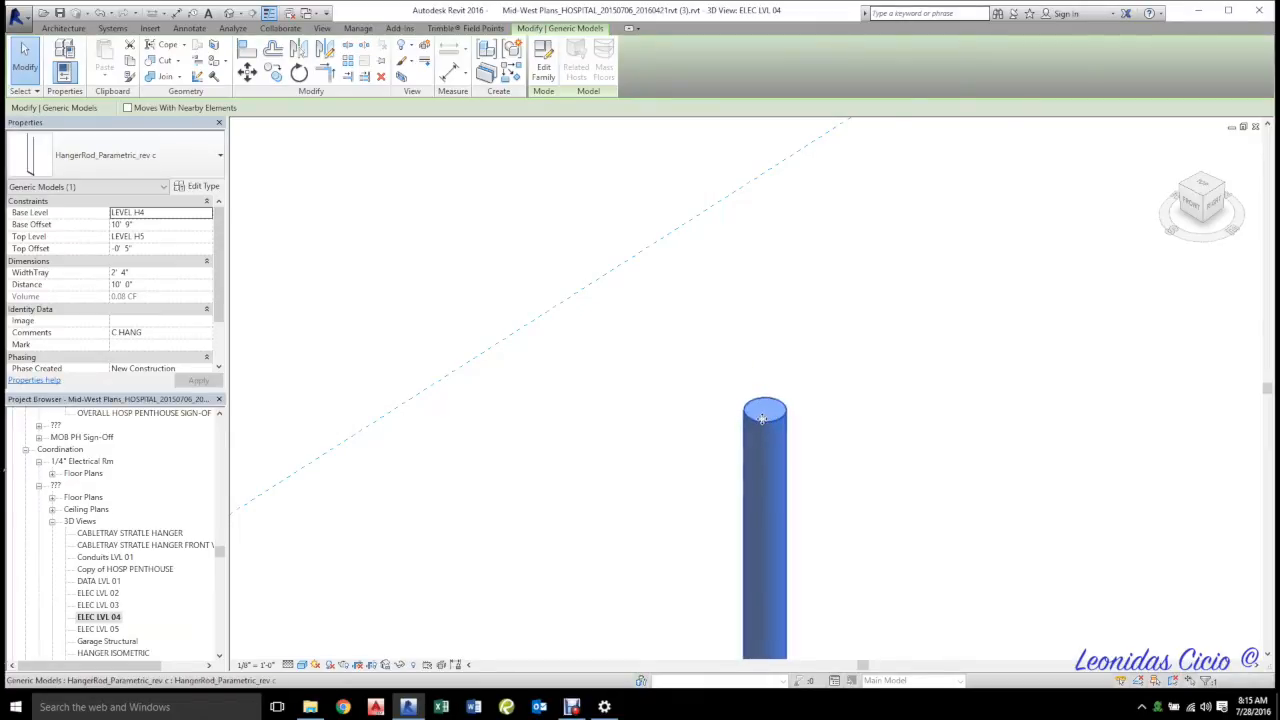
left_click(418, 248)
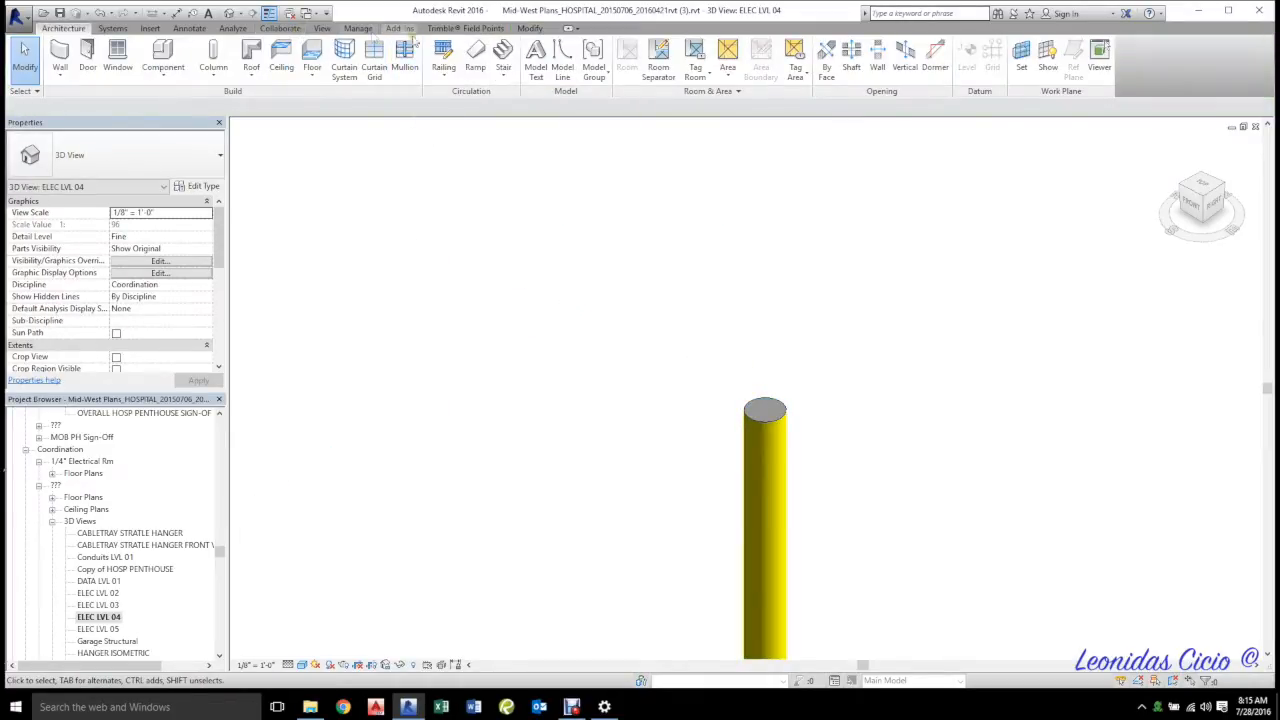
- Load HangerRod_Parametric_rev c.rfa from the Family folder in Trimble Point Drawings on the desktop, overwriting the existing version
key("c")
key("m")
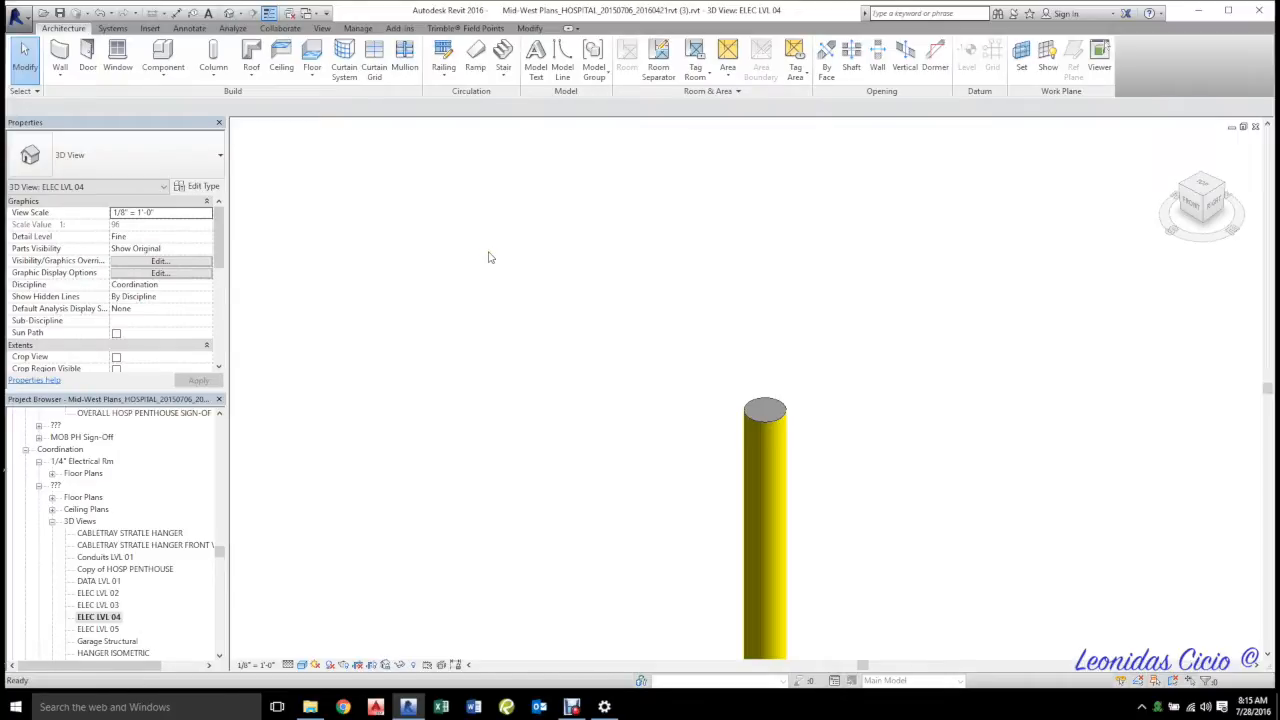
left_click(544, 62)
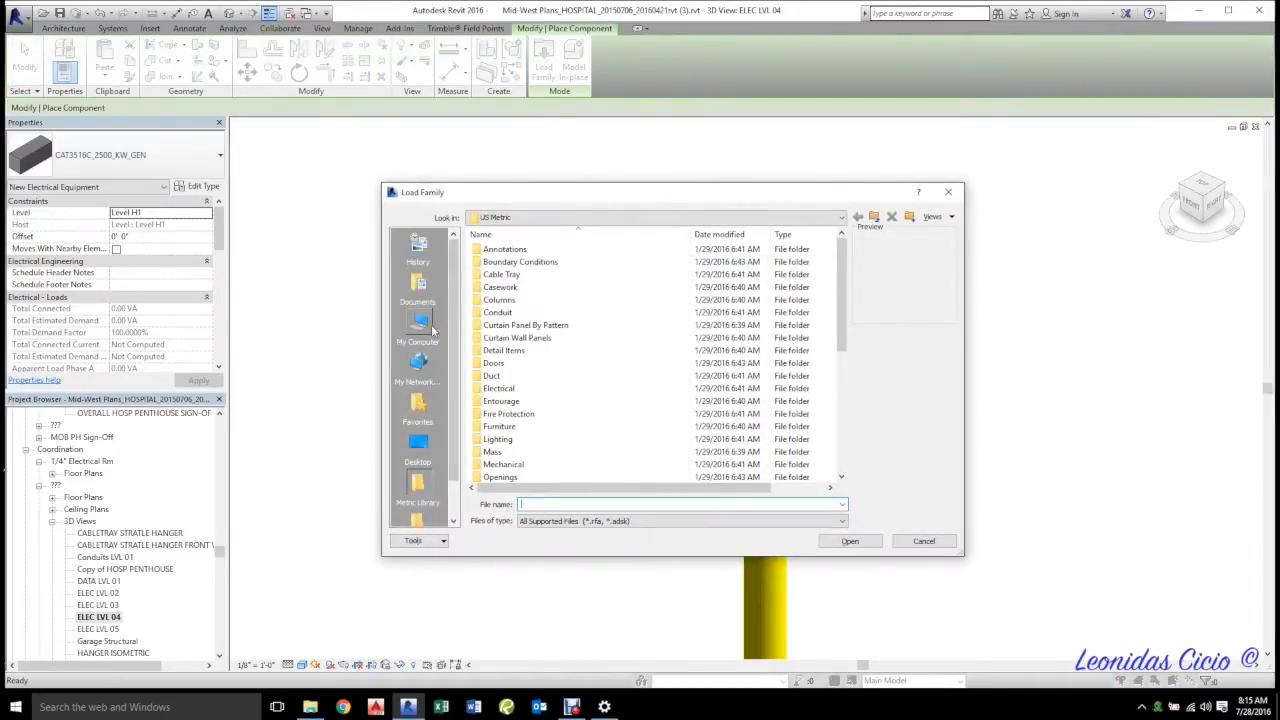
left_click(418, 444)
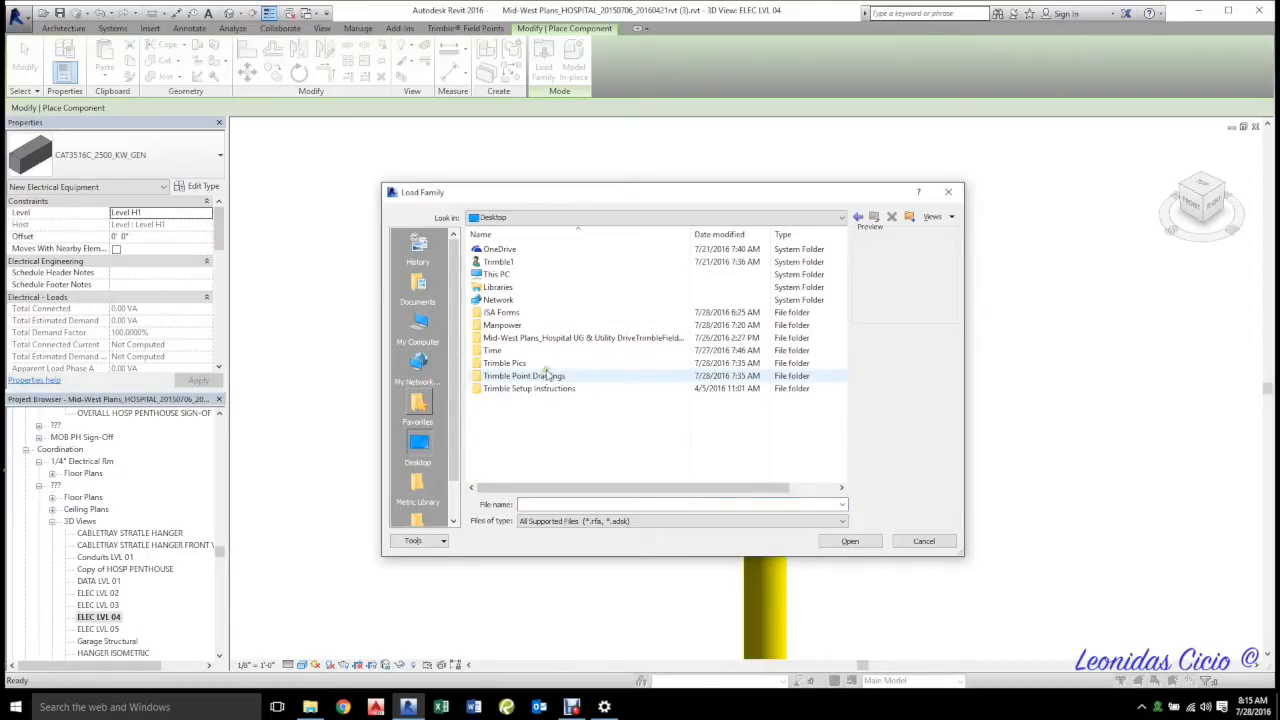
double_click(580, 377)
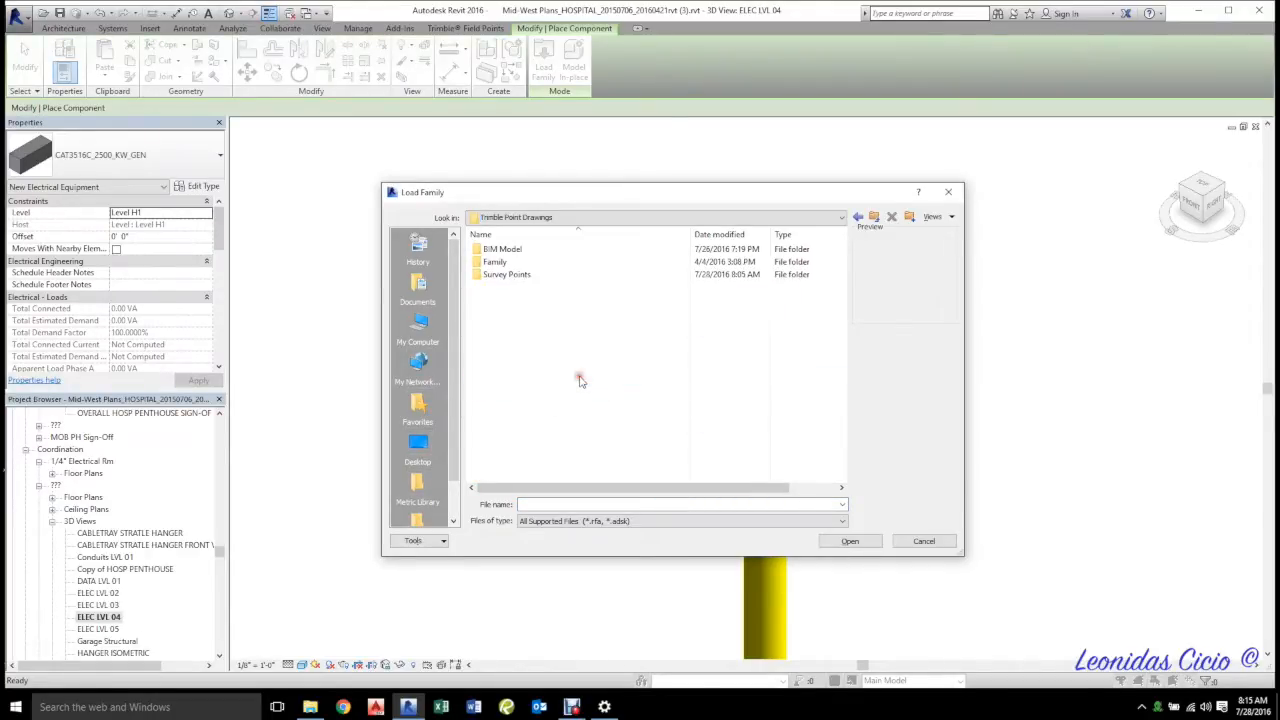
double_click(497, 263)
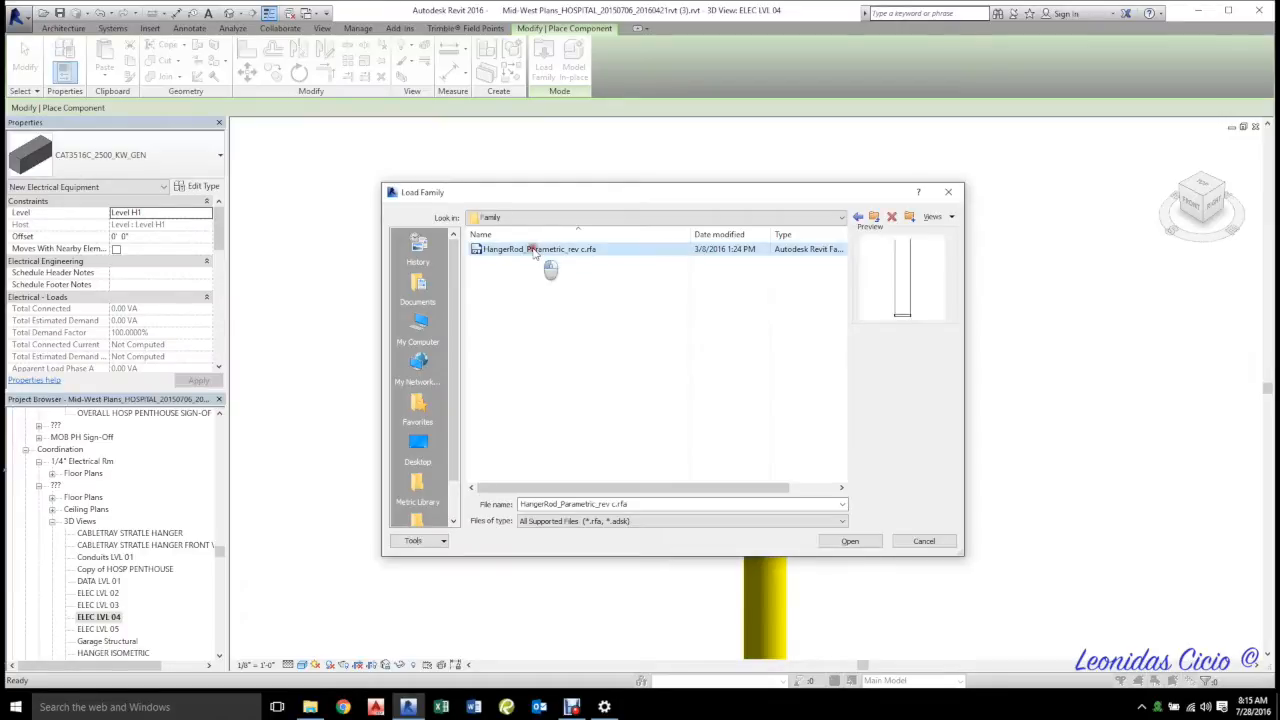
double_click(537, 251)
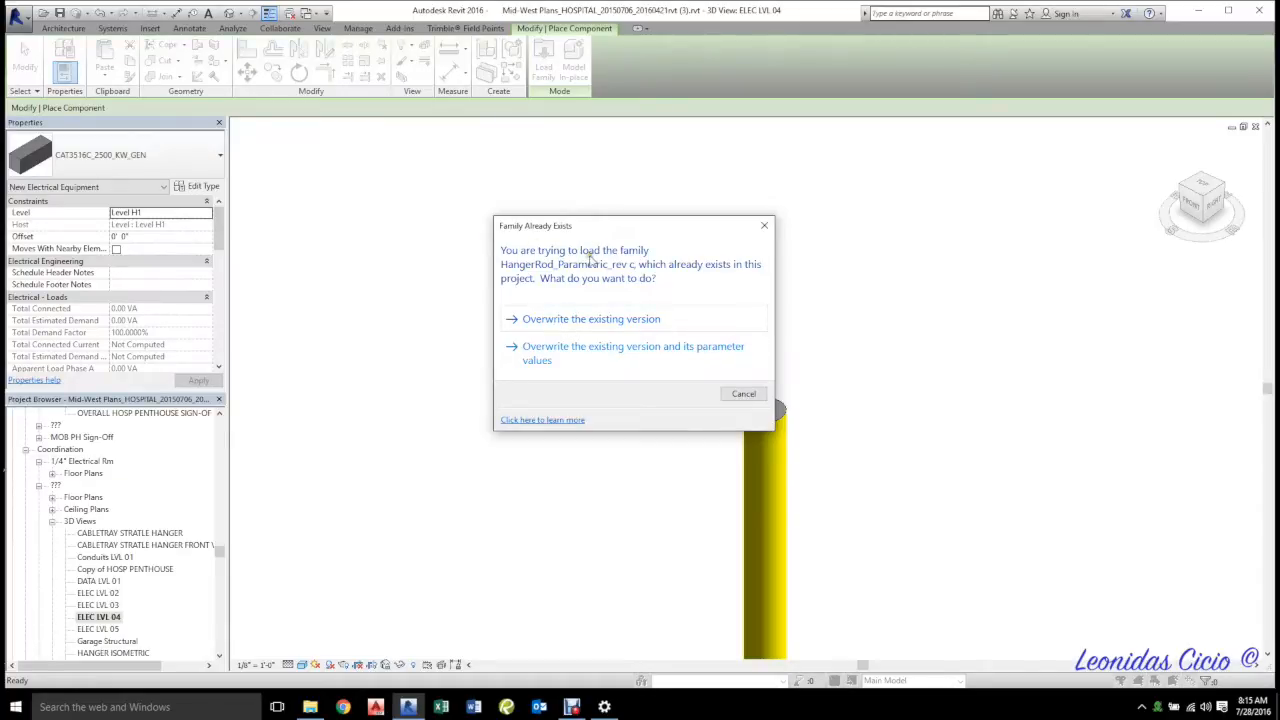
left_click(604, 321)
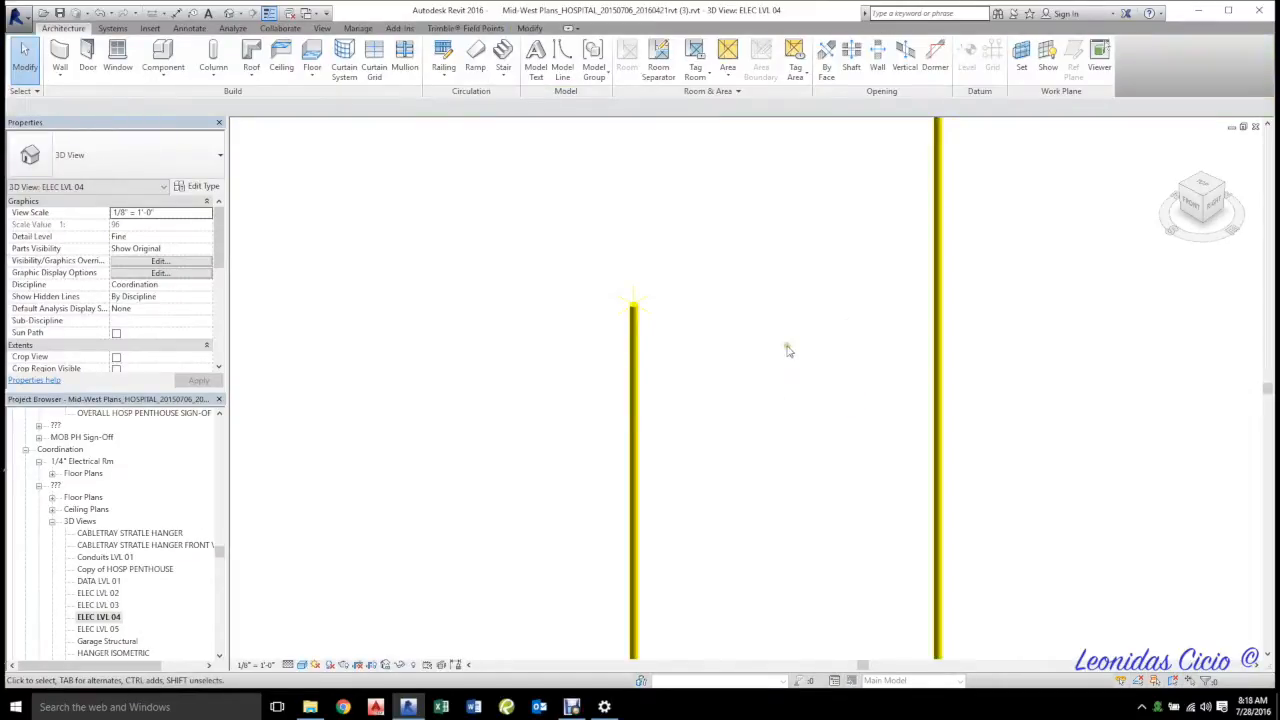
- Inspect the point marker at the top of a reloaded cable tray hanger rod and check the neighbouring hangers
scroll(788, 349, "up", 3)
middle_click_drag(587, 308, 725, 350)
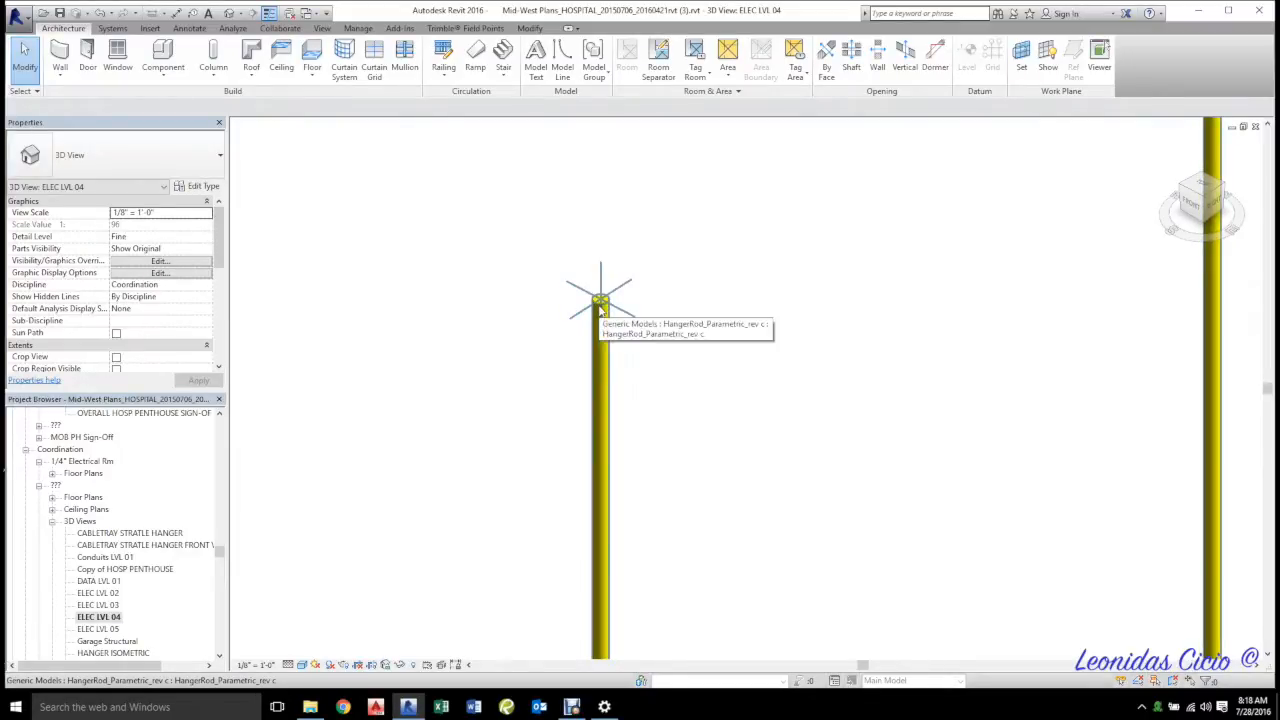
left_click(600, 310)
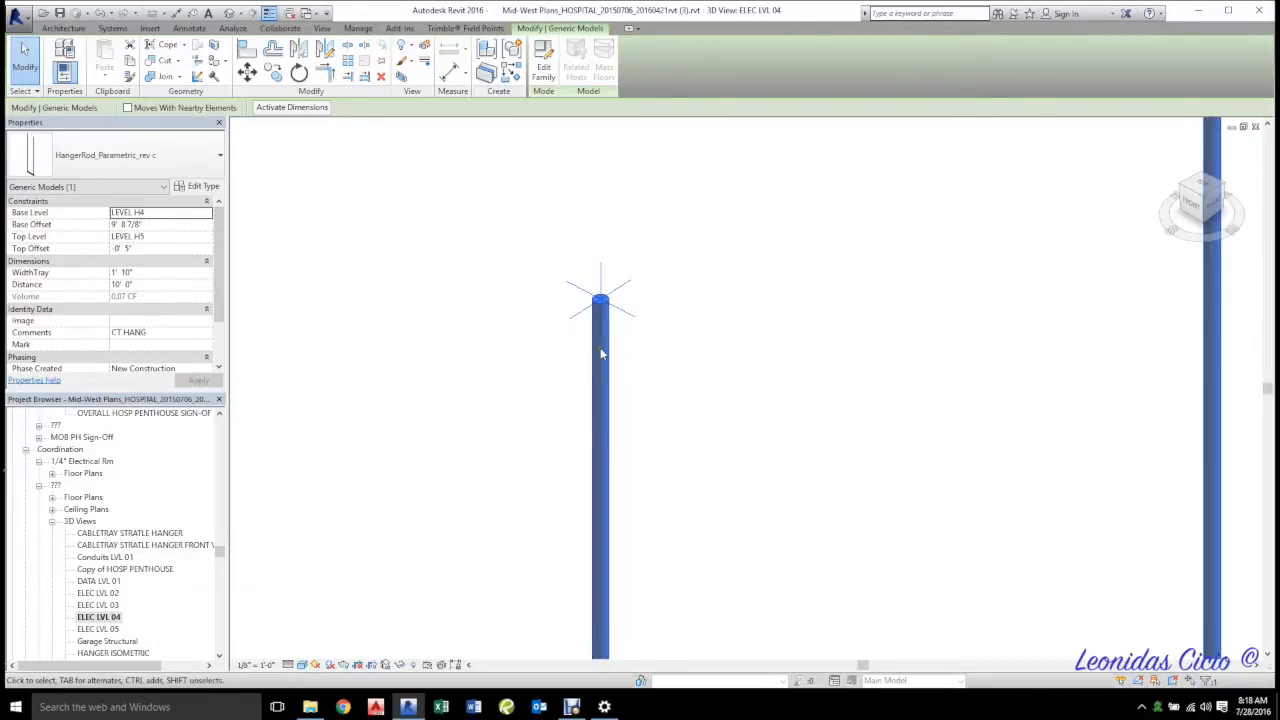
scroll(763, 382, "down", 4)
left_click(778, 378)
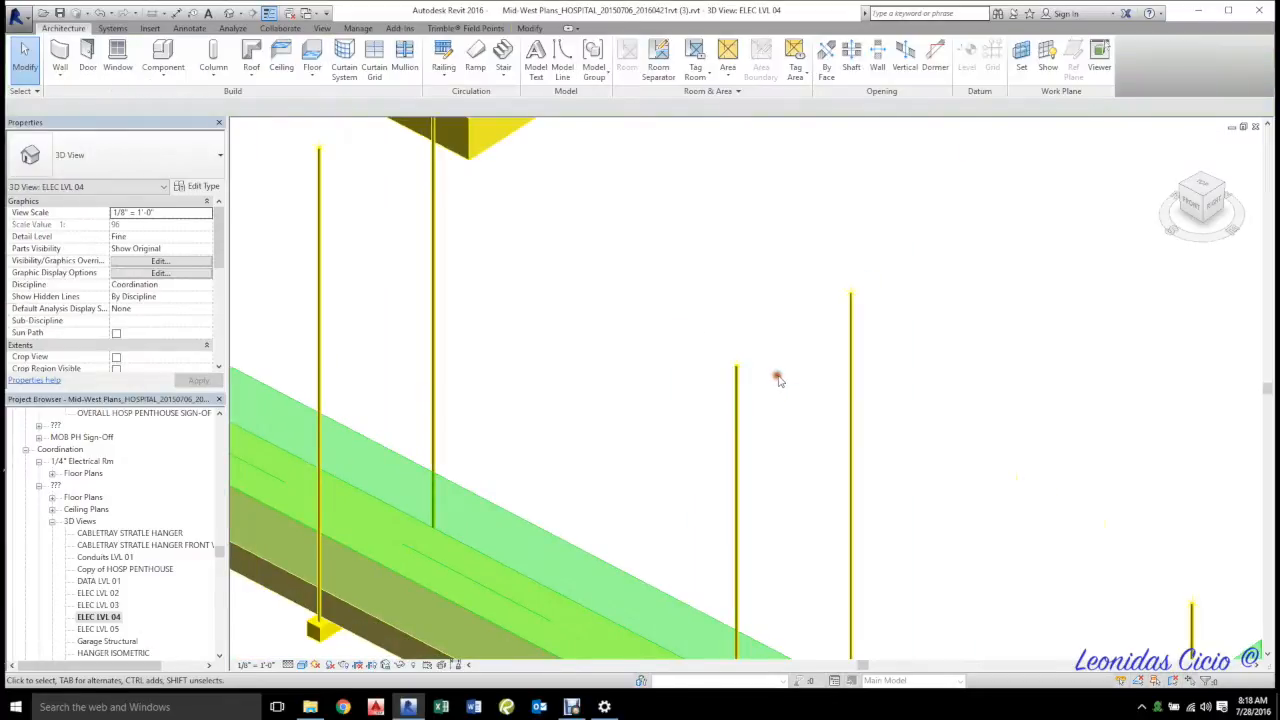
scroll(780, 381, "down", 3)
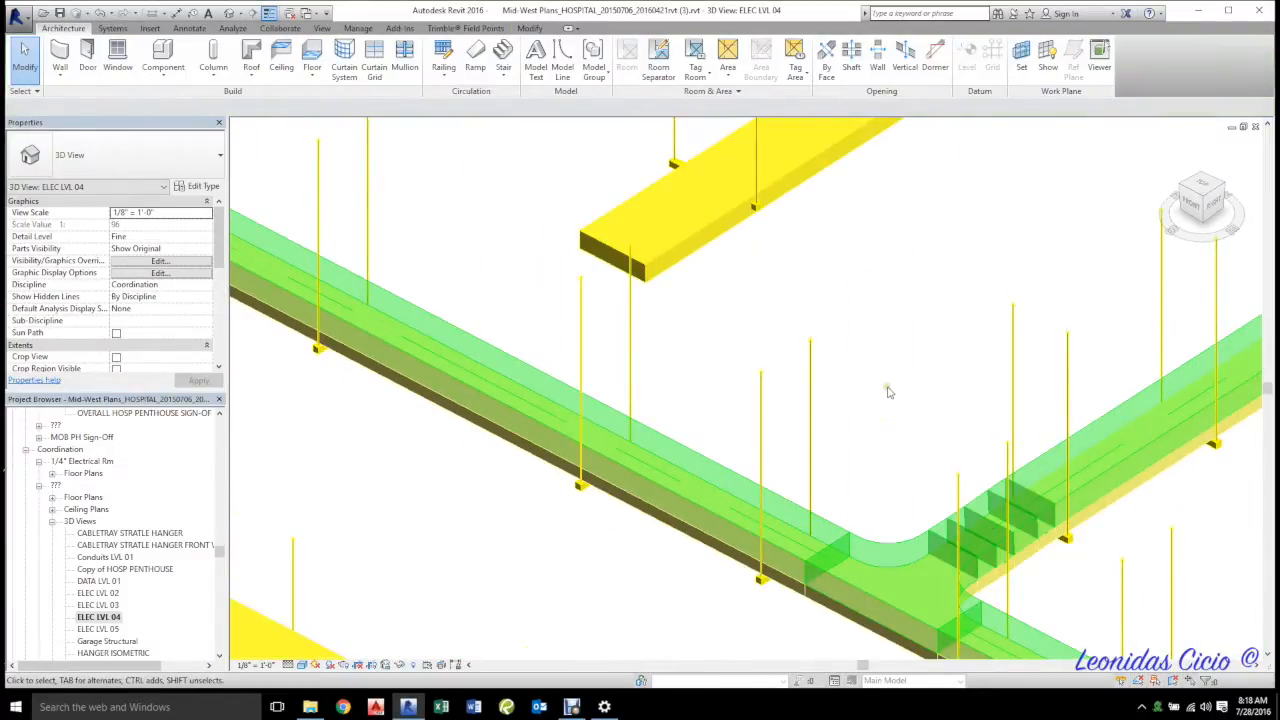
- Override the DATA filter's projection surface pattern in the ELEC LVL 04 view with a solid fill in green
key("v")
key("v")
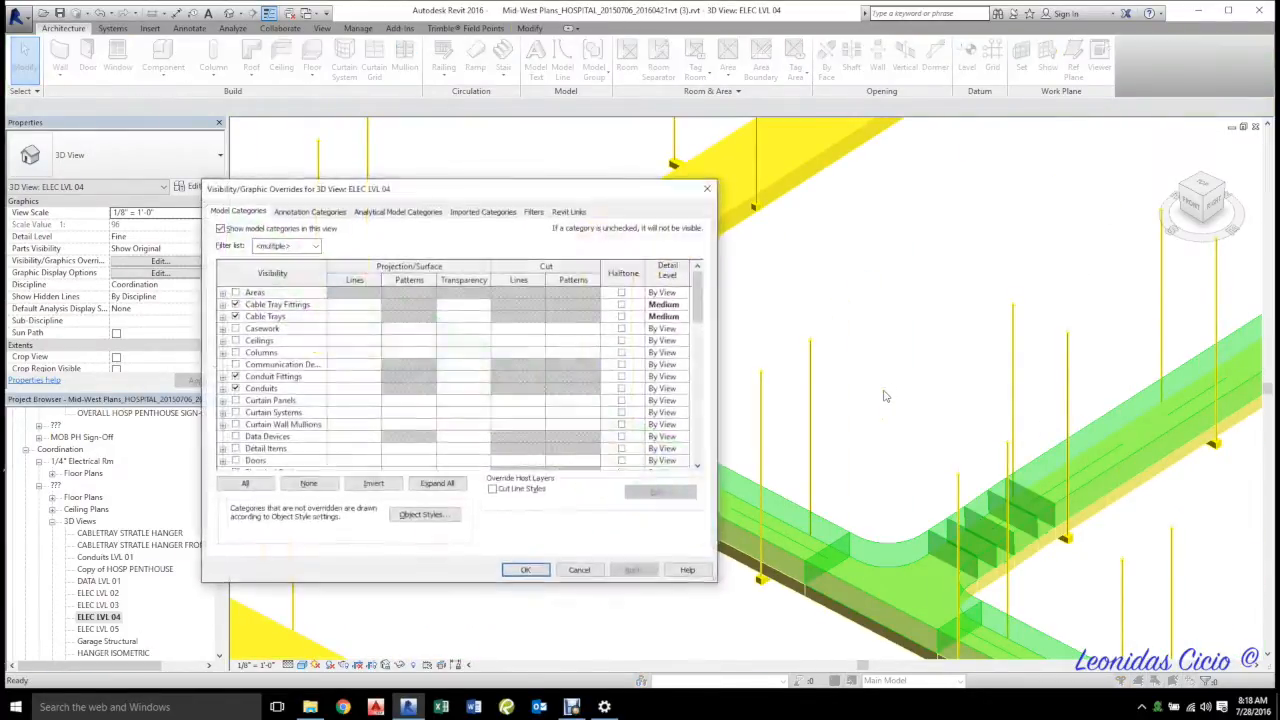
left_click(533, 212)
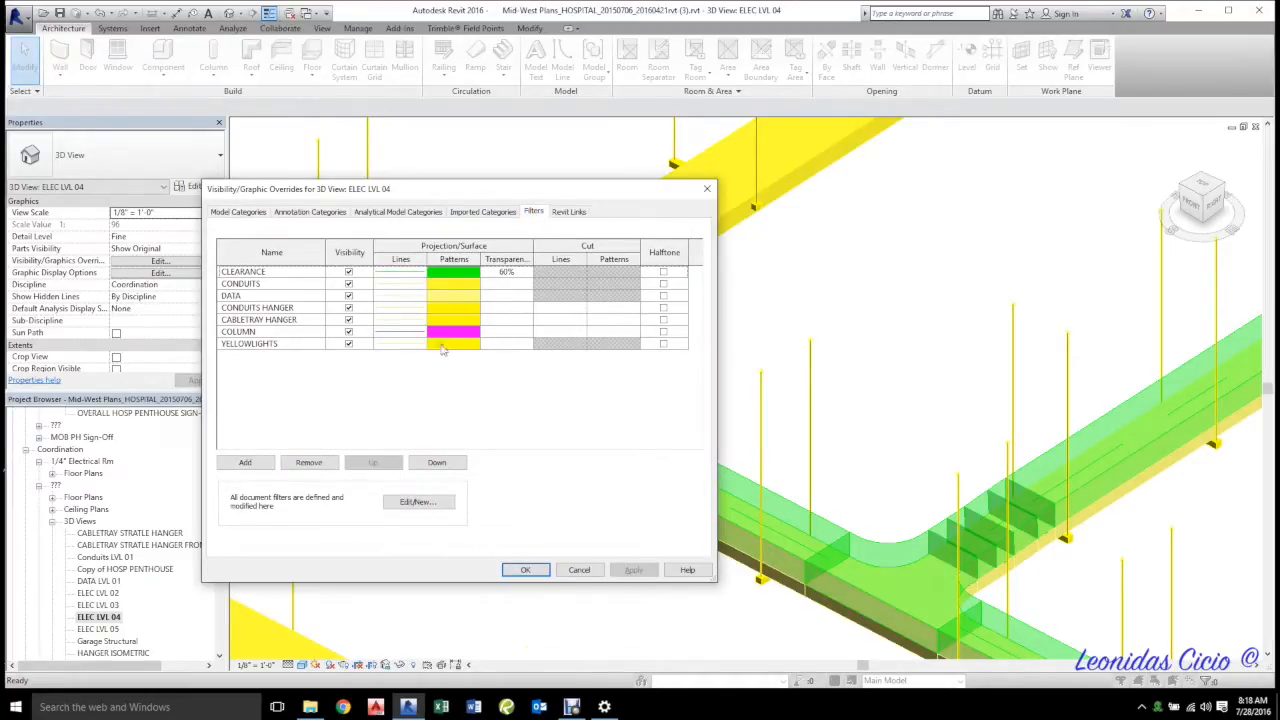
left_click(443, 295)
left_click(466, 300)
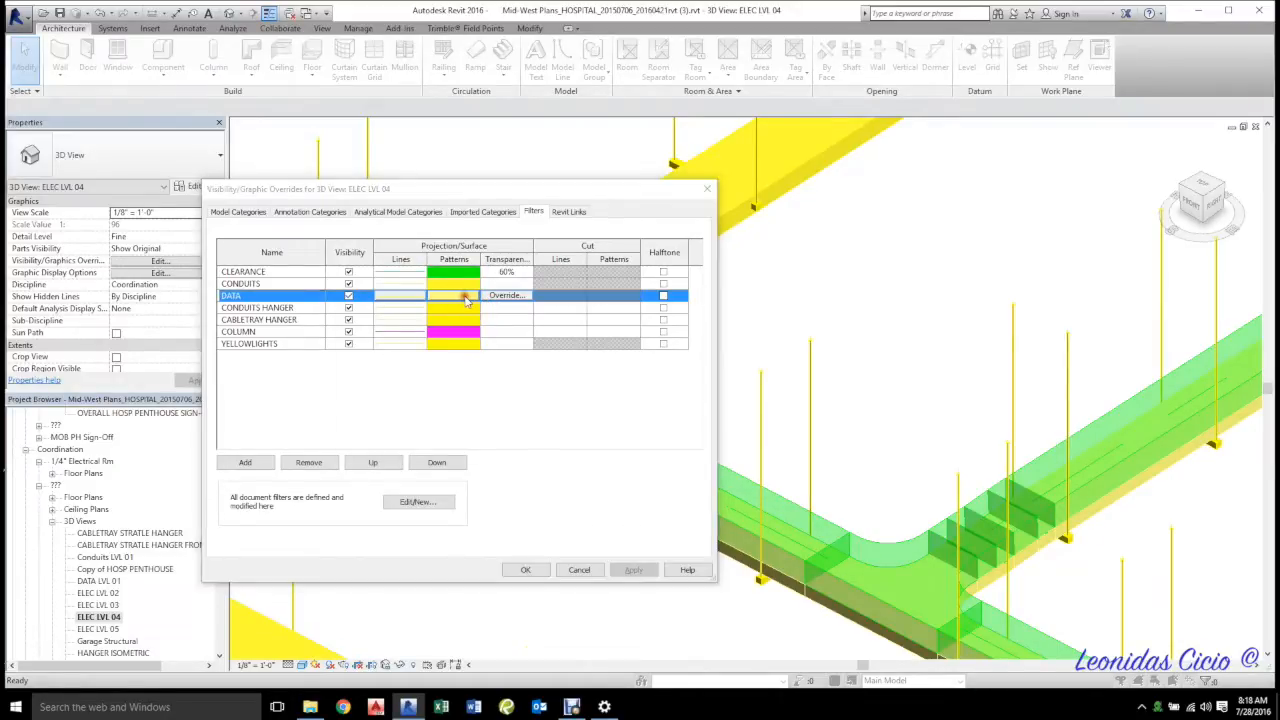
left_click(533, 404)
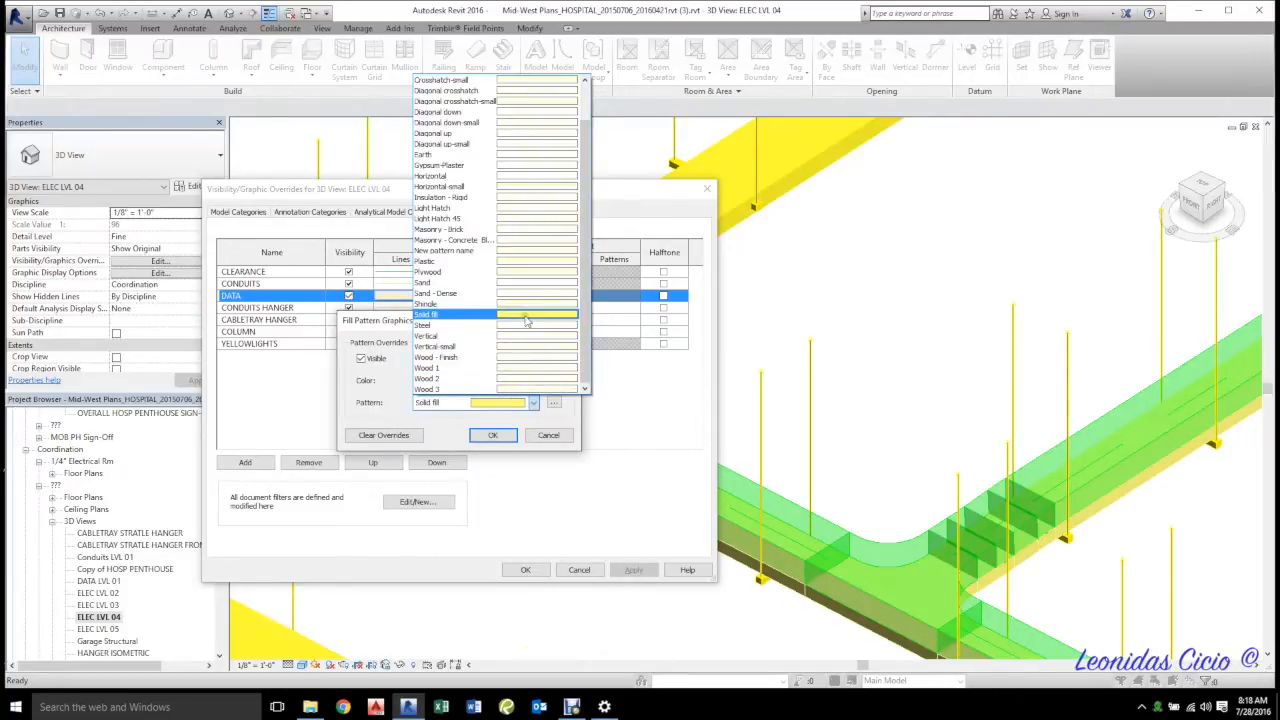
left_click(527, 316)
left_click(554, 403)
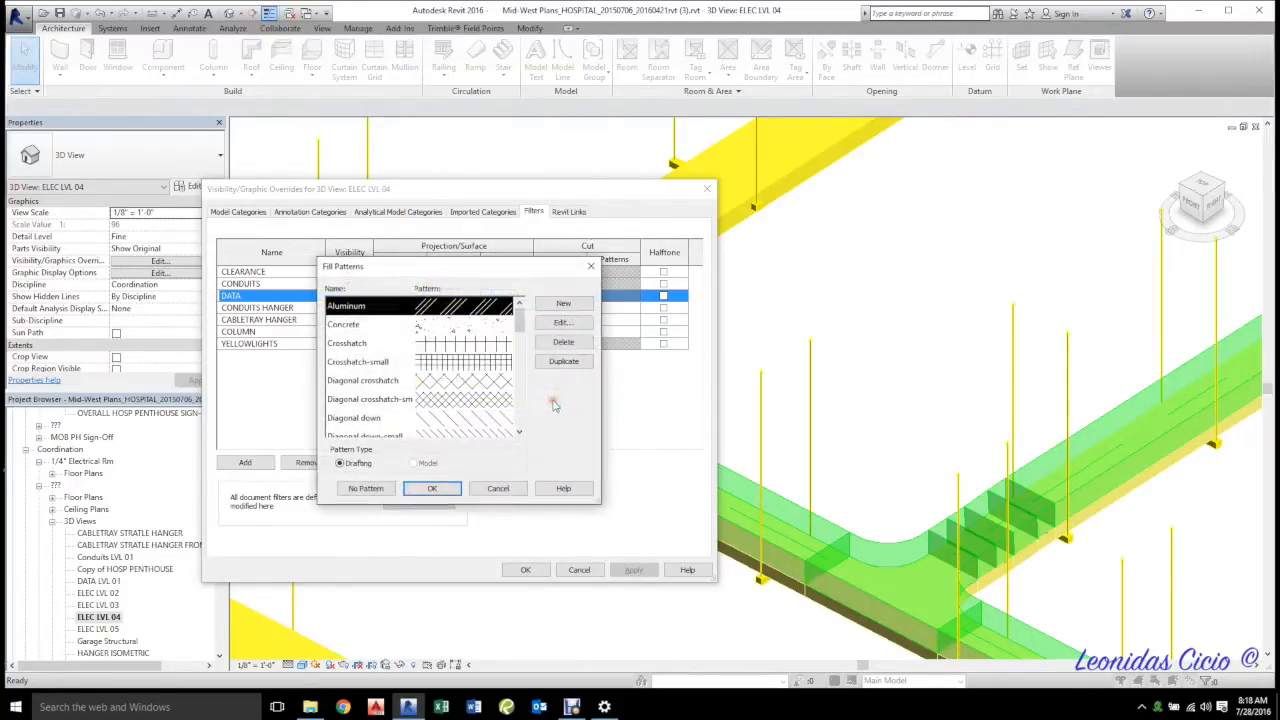
left_click(498, 488)
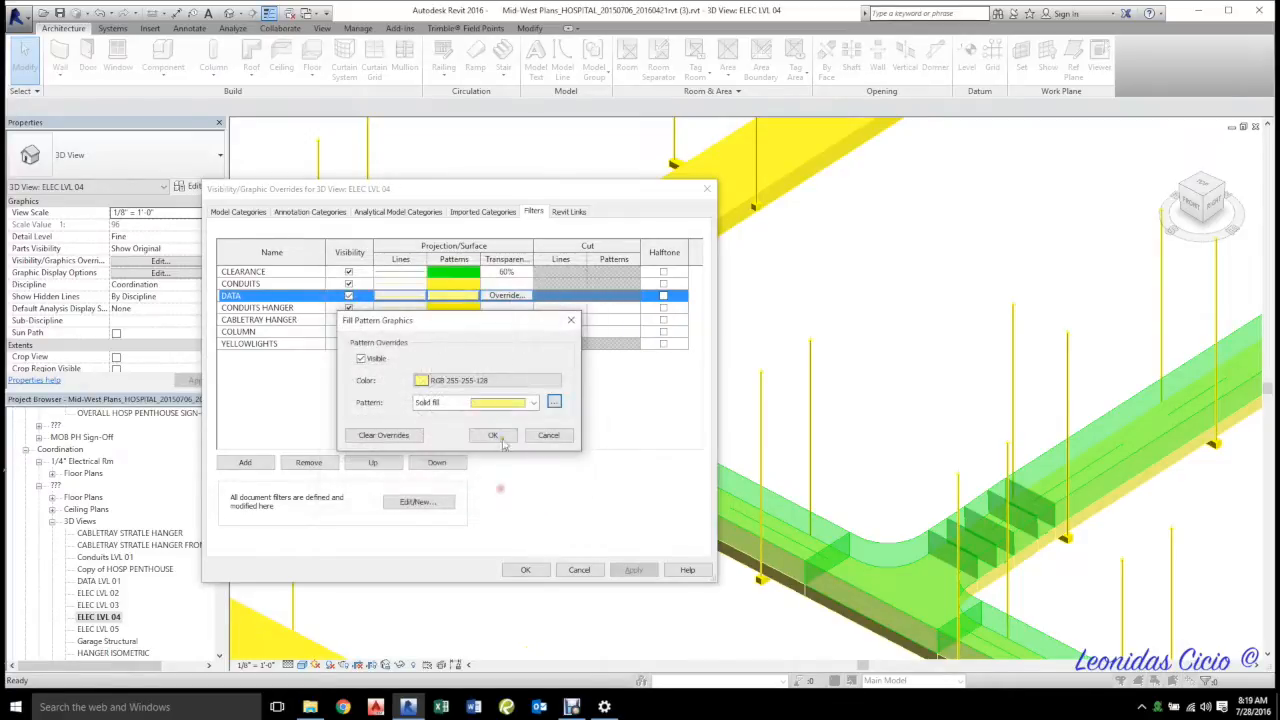
left_click(510, 383)
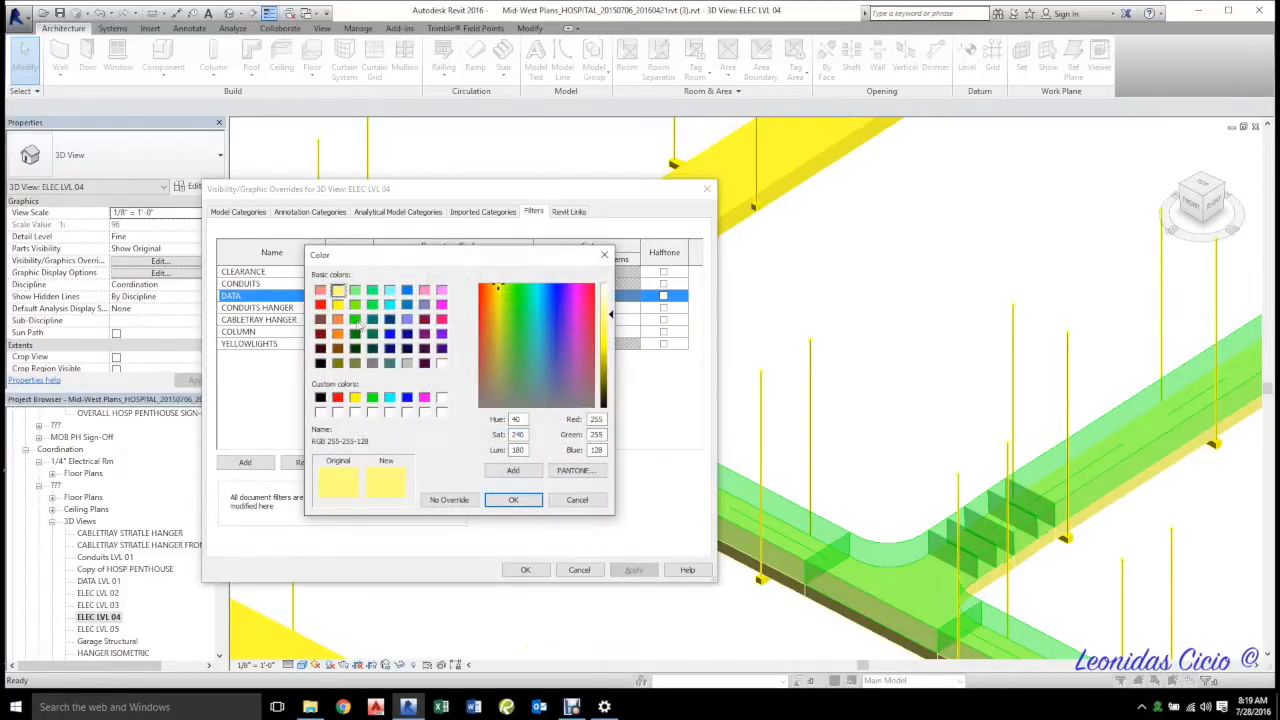
left_click(355, 319)
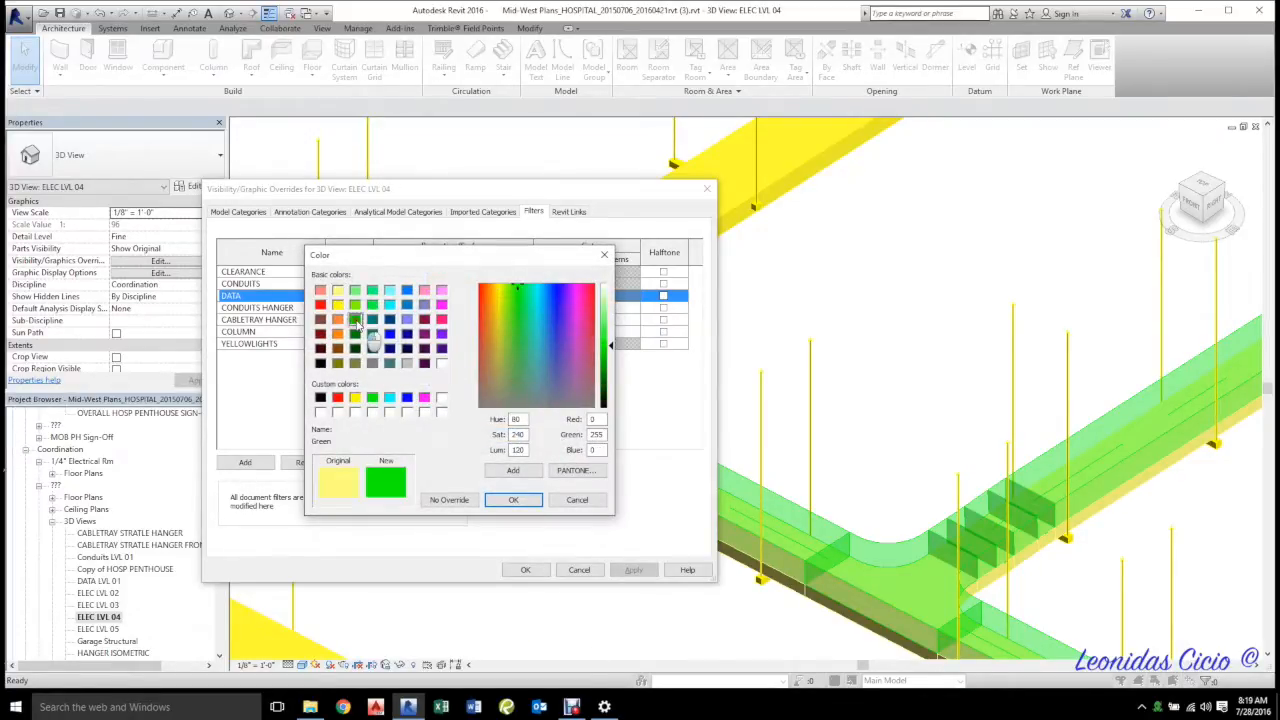
- Set the projection surface pattern colour of the DATA and CABLETRAY HANGER filters to green and apply the overrides
left_click(514, 501)
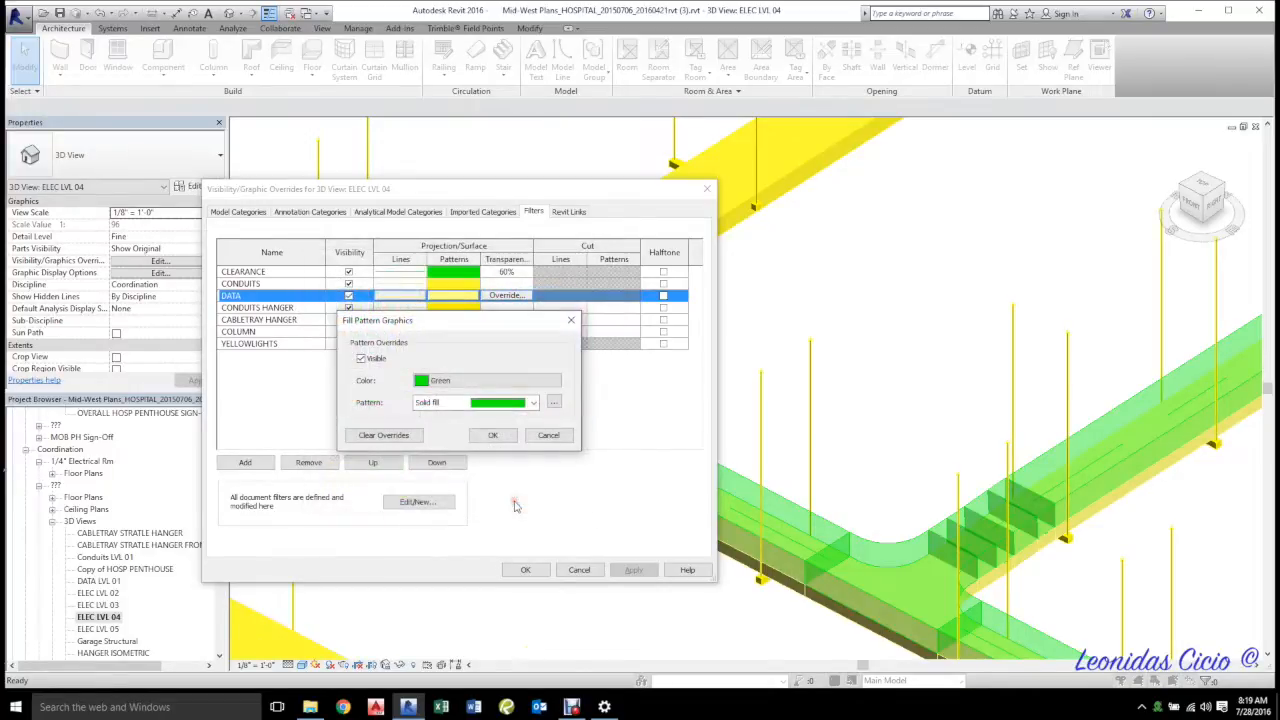
left_click(492, 436)
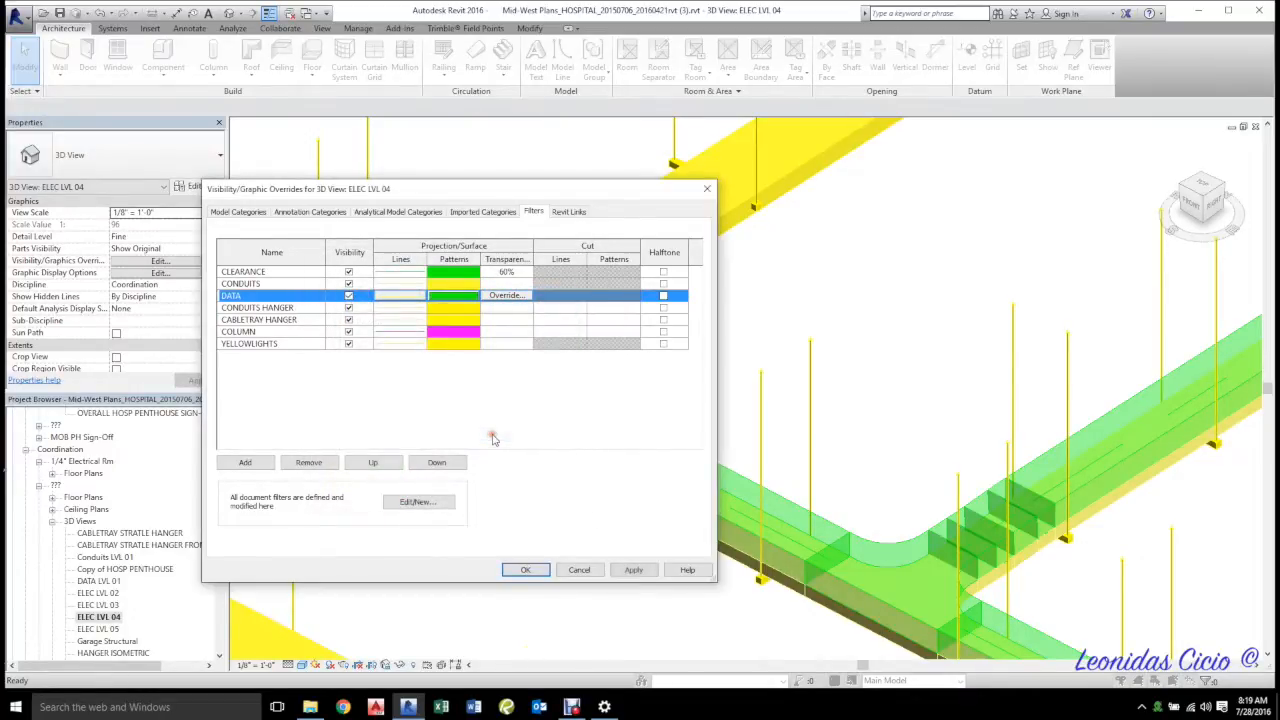
left_click(455, 320)
left_click(455, 320)
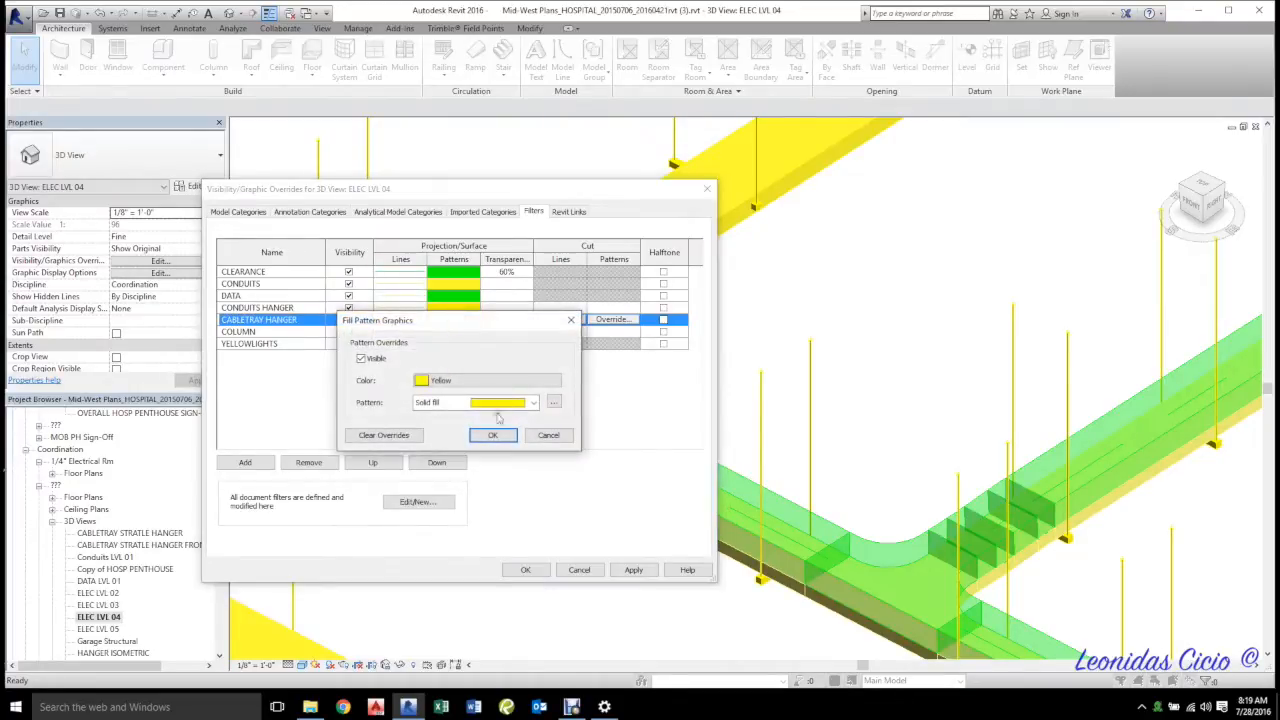
left_click(512, 382)
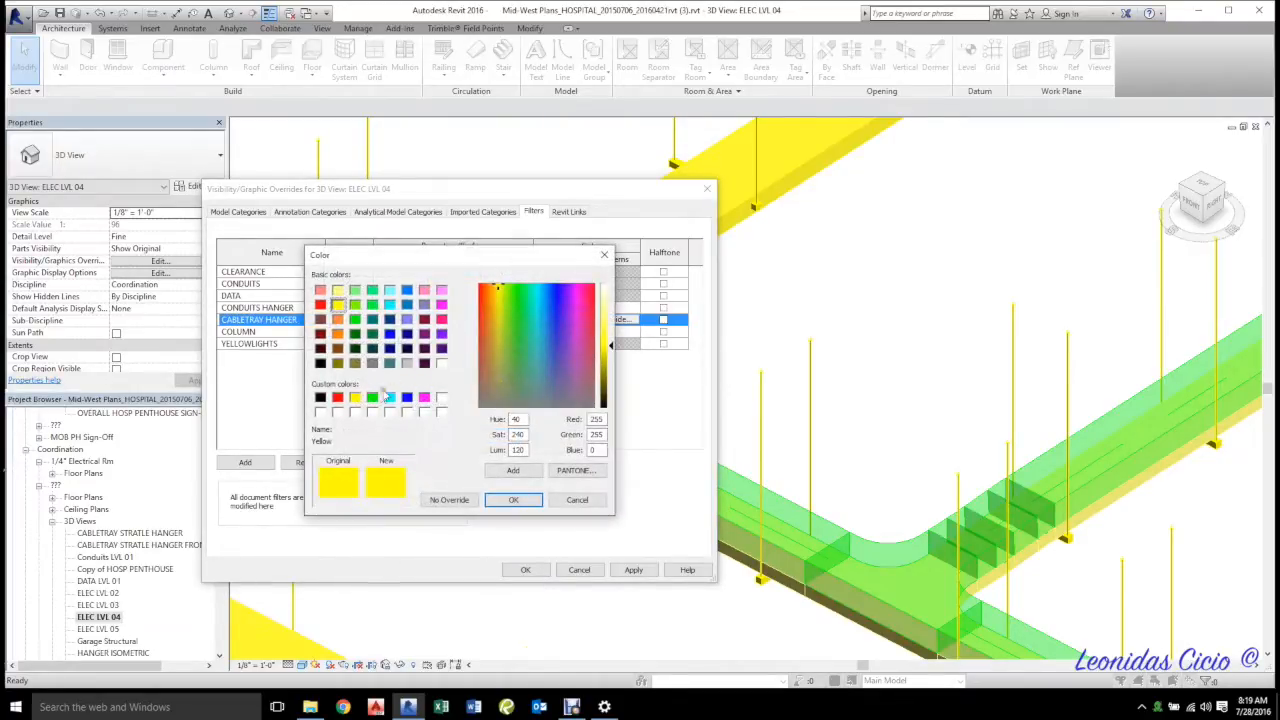
left_click(372, 397)
left_click(513, 499)
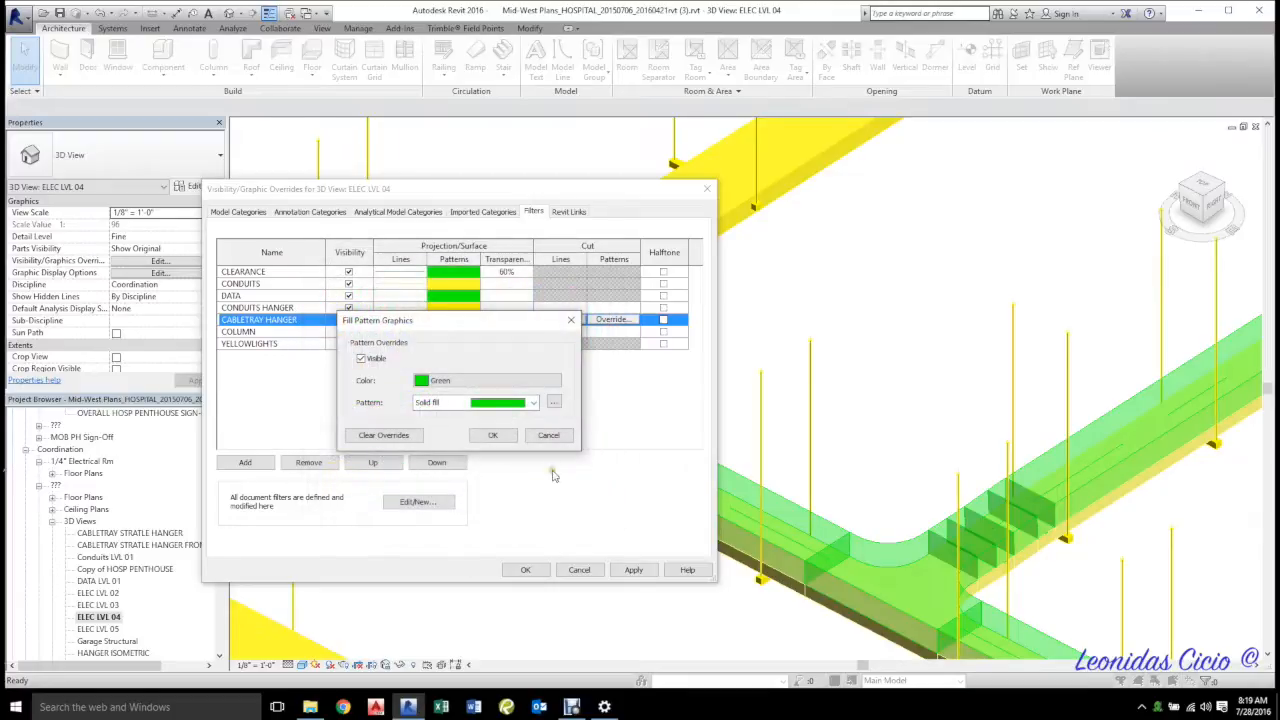
left_click(494, 436)
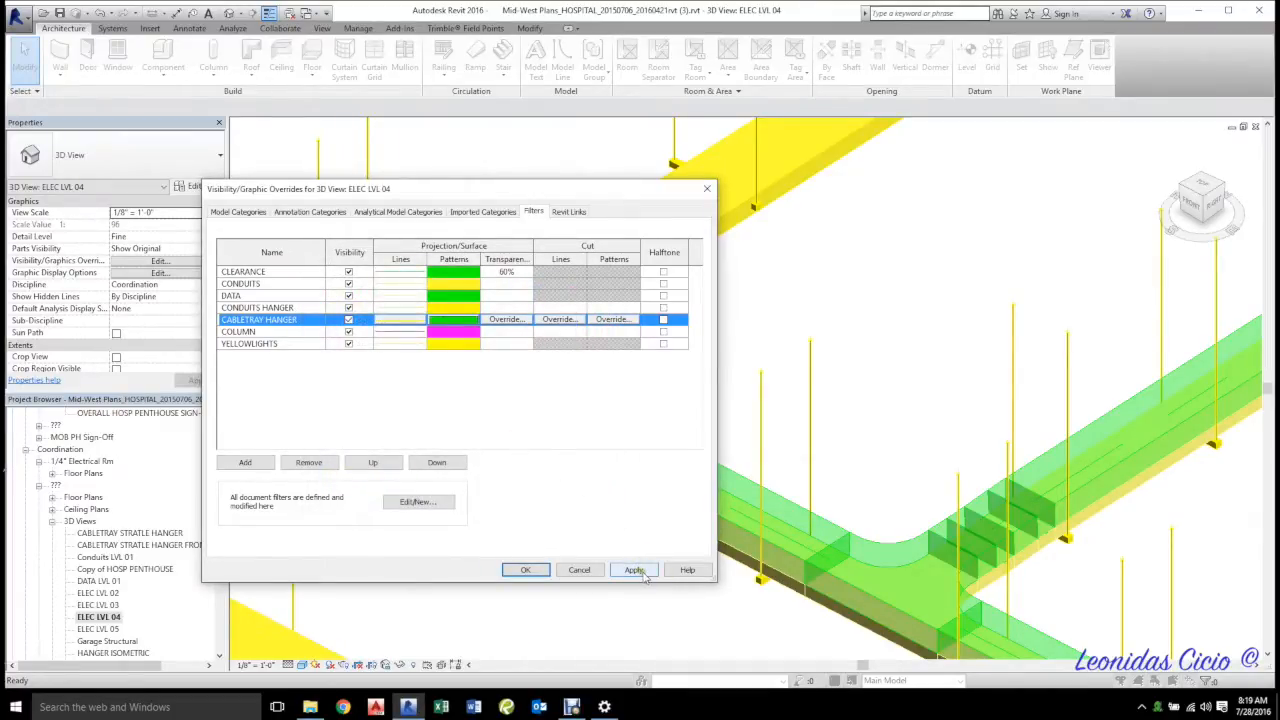
left_click(634, 570)
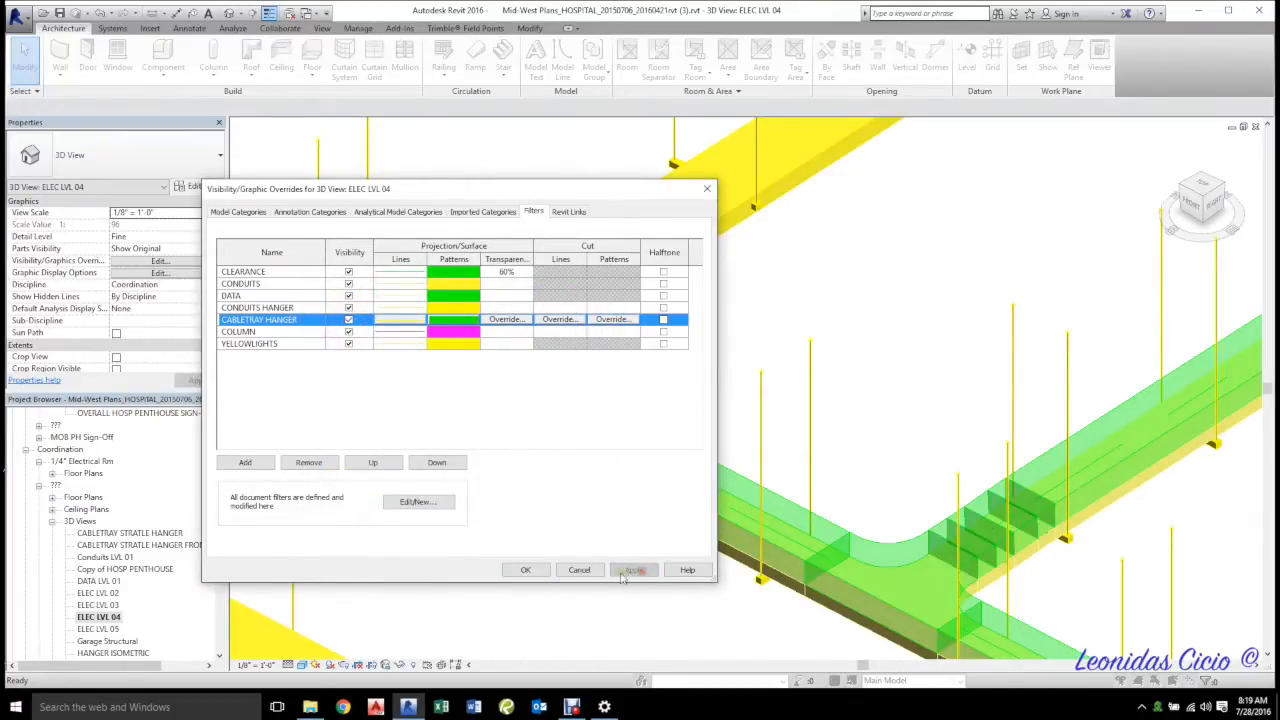
left_click(520, 571)
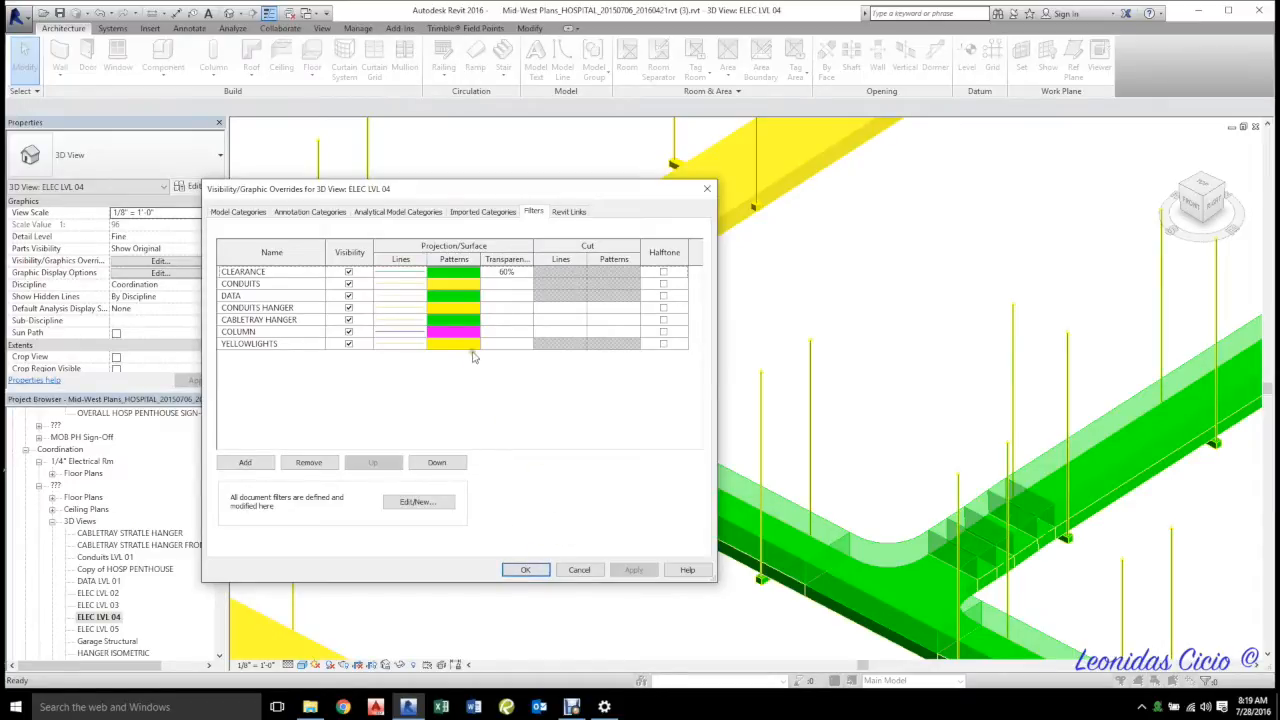
left_click(524, 570)
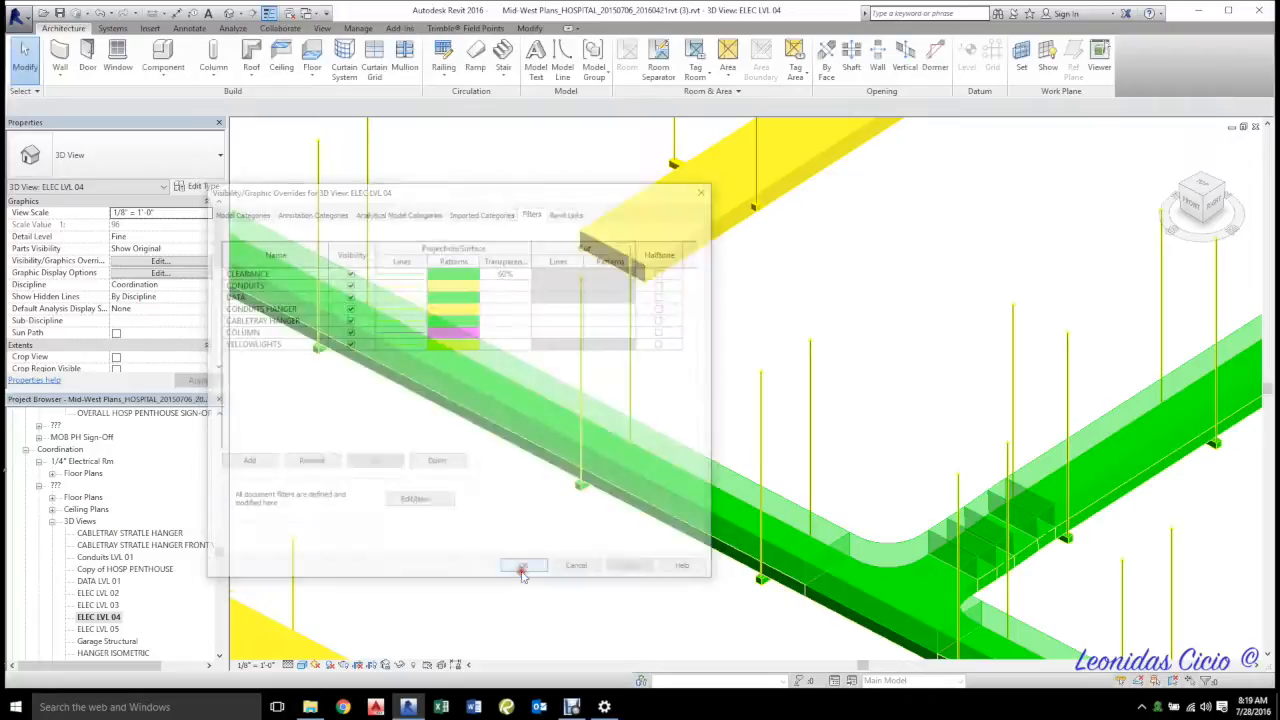
- Turn off visibility of the CLEARANCE, DATA, CABLETRAY HANGER, COLUMN and YELLOWLIGHTS filters in the ELEC LVL 04 view
scroll(589, 377, "up", 5)
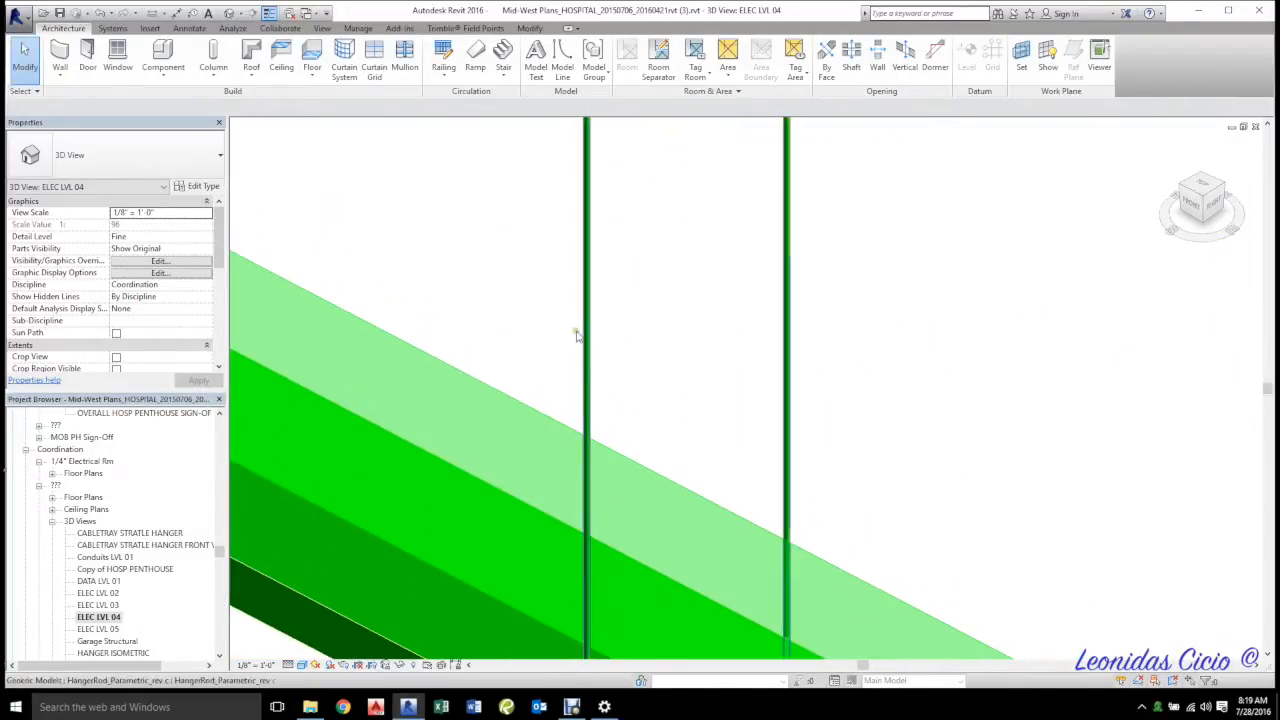
scroll(571, 340, "up", 3)
scroll(615, 313, "down", 6)
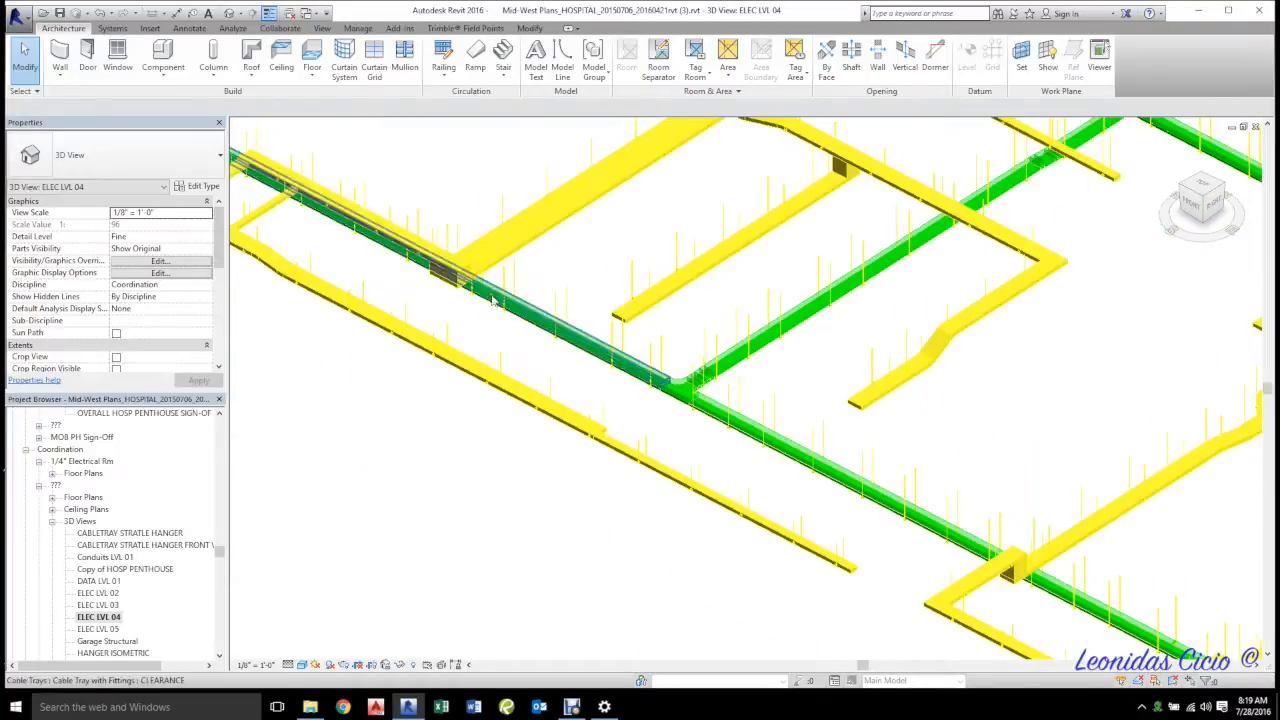
key("v")
key("v")
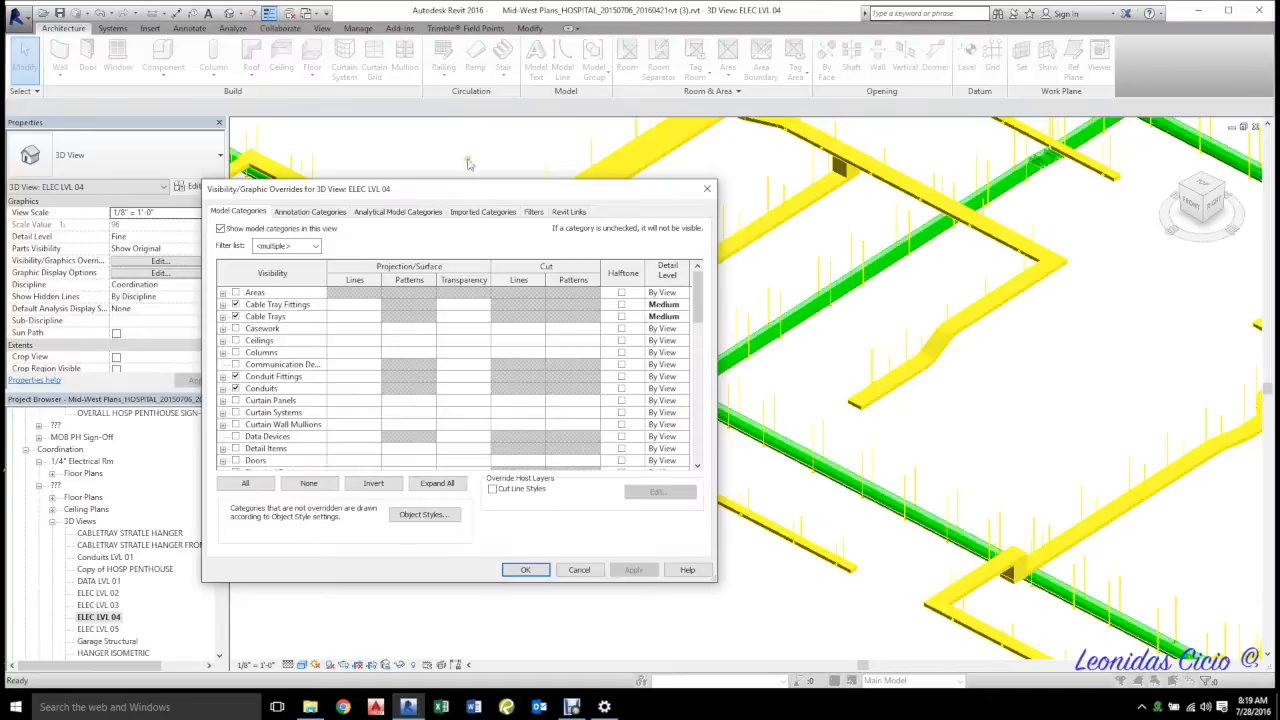
left_click(532, 212)
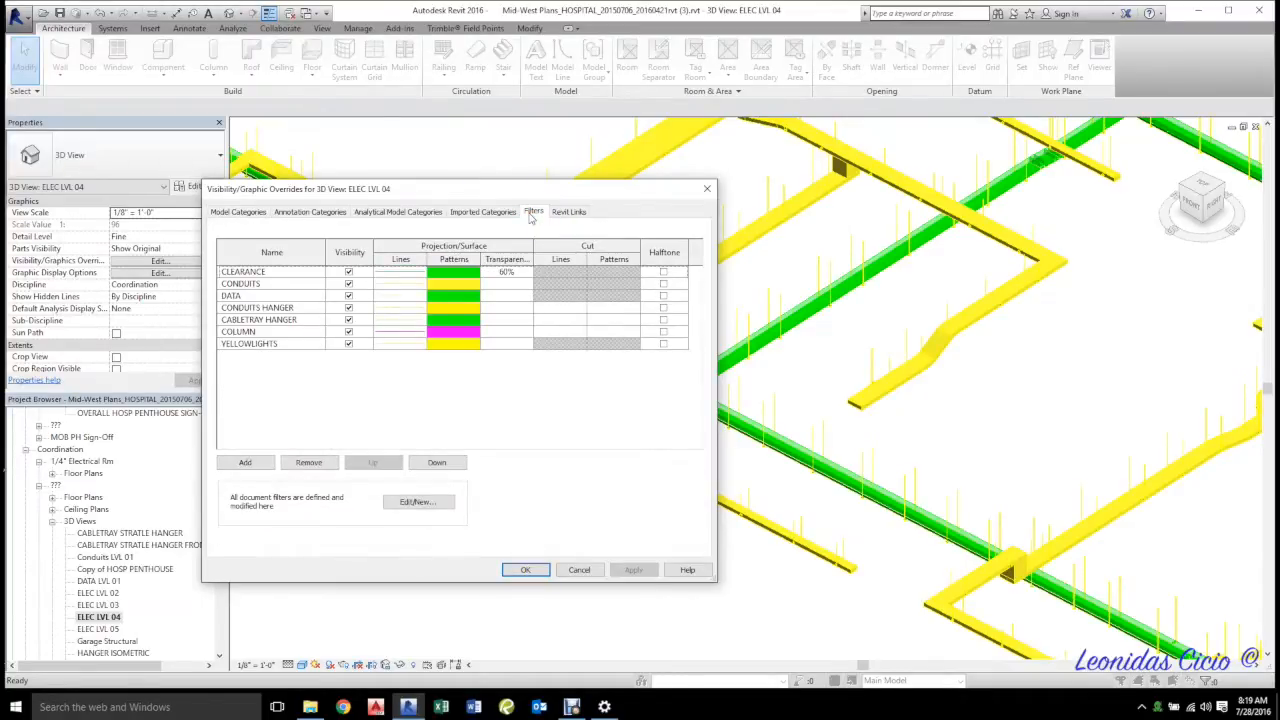
left_click(348, 272)
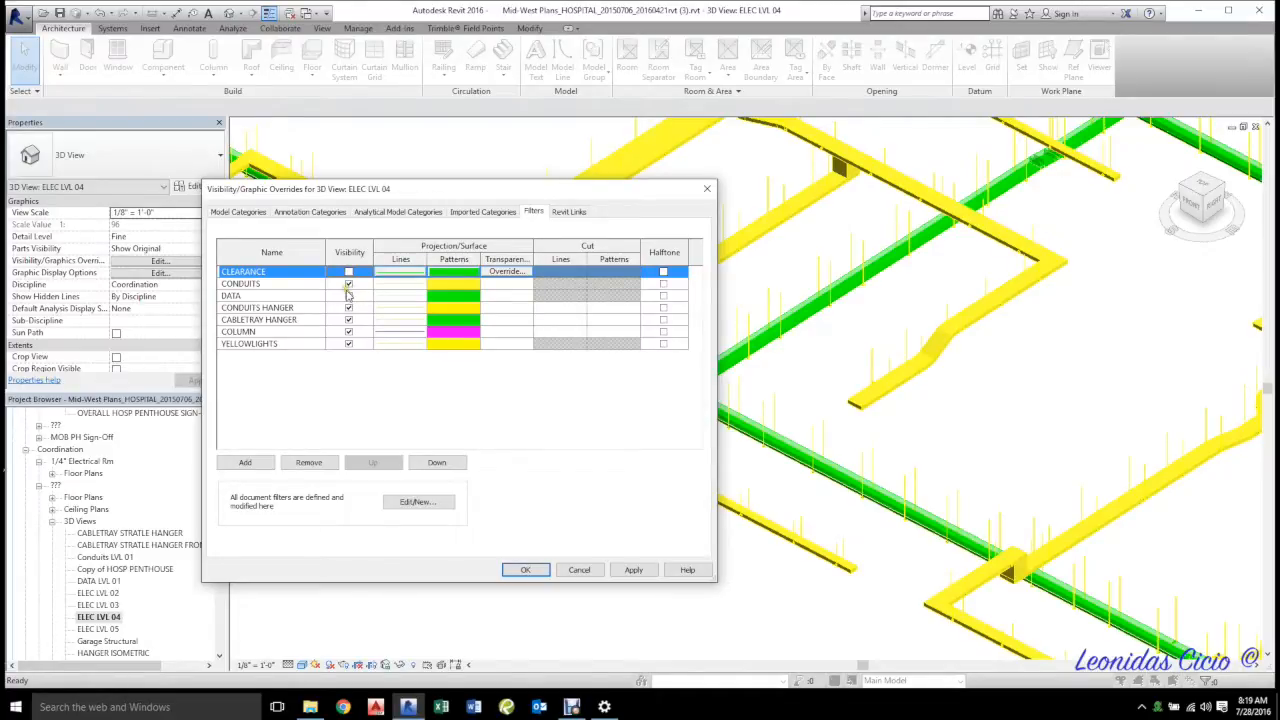
left_click(348, 296)
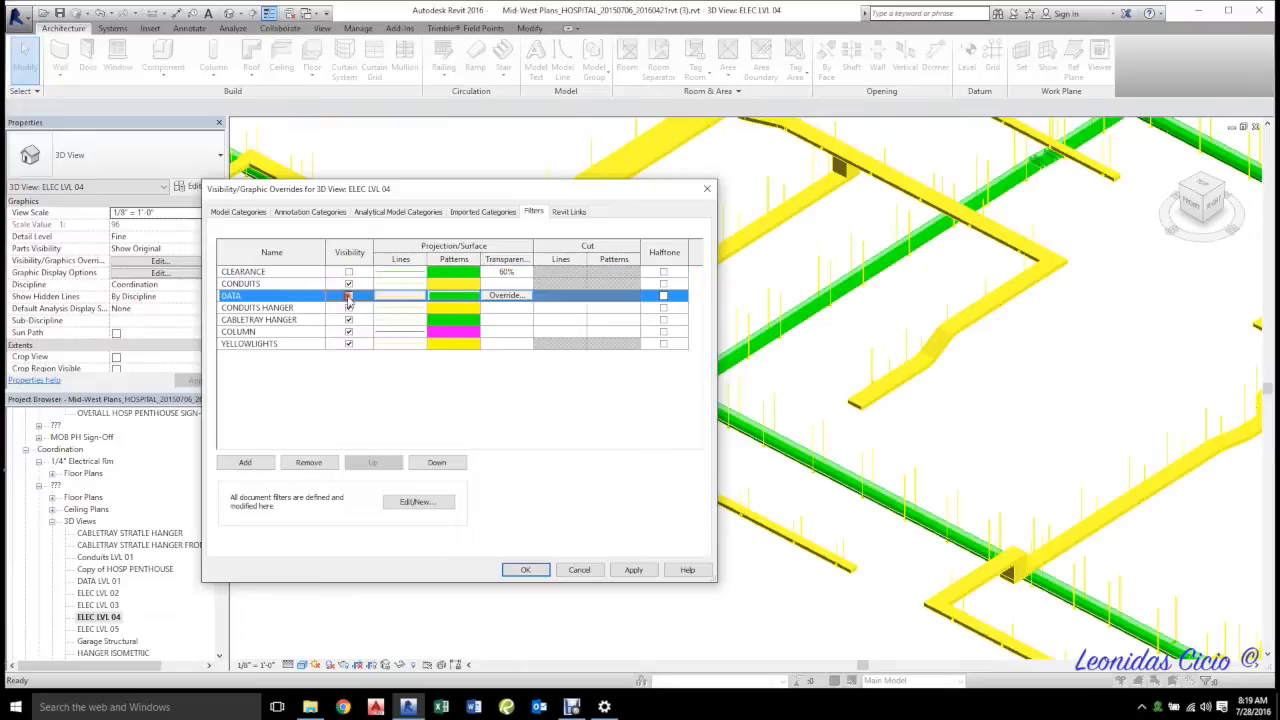
left_click(348, 320)
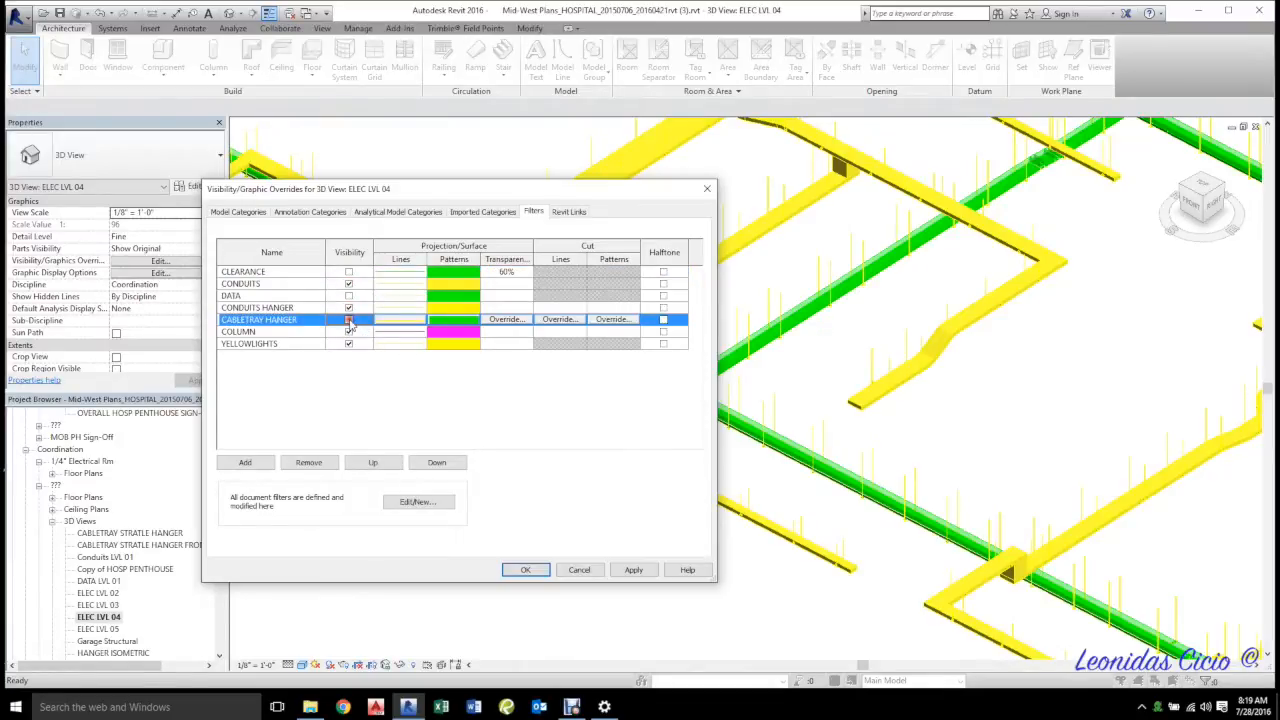
left_click(348, 332)
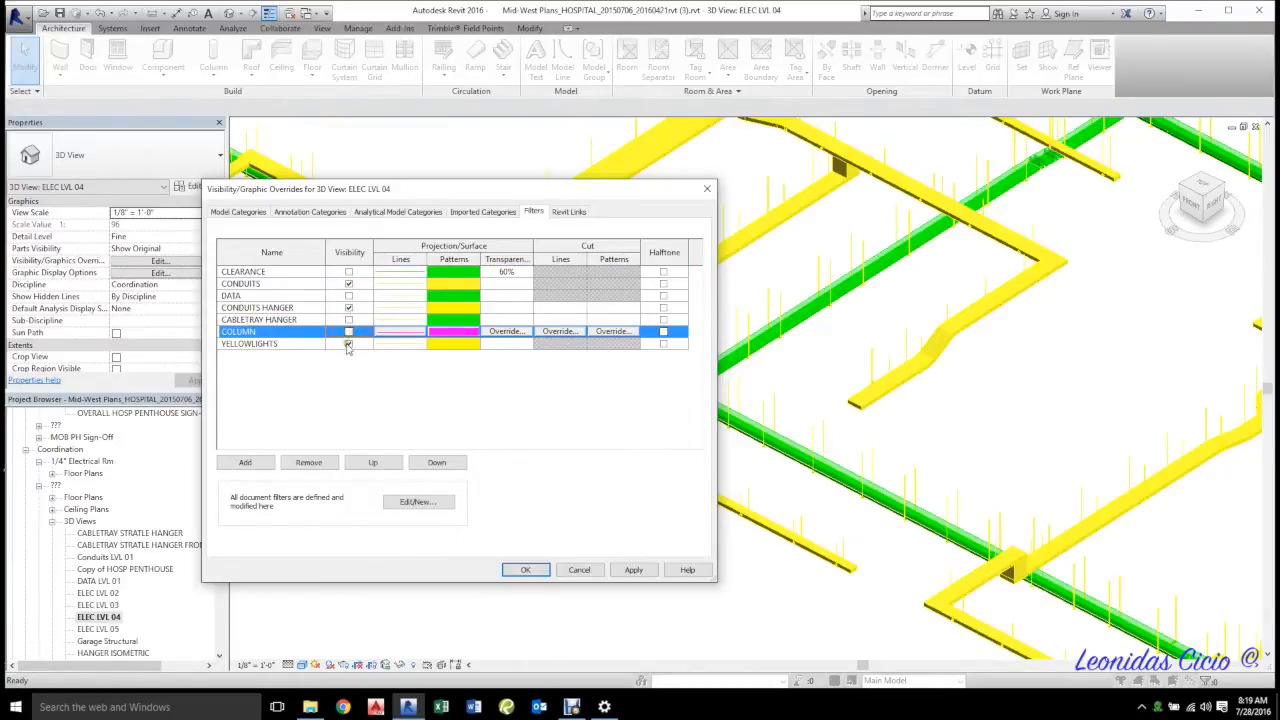
left_click(348, 344)
left_click(629, 571)
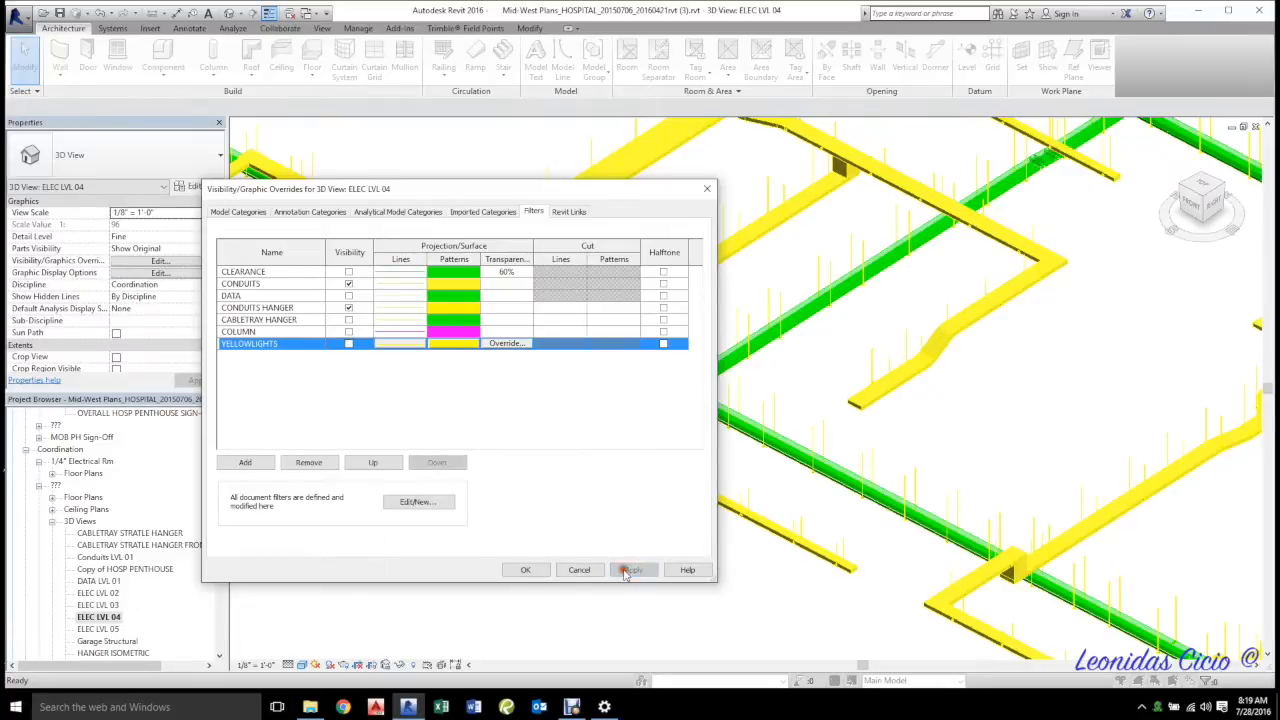
left_click(525, 570)
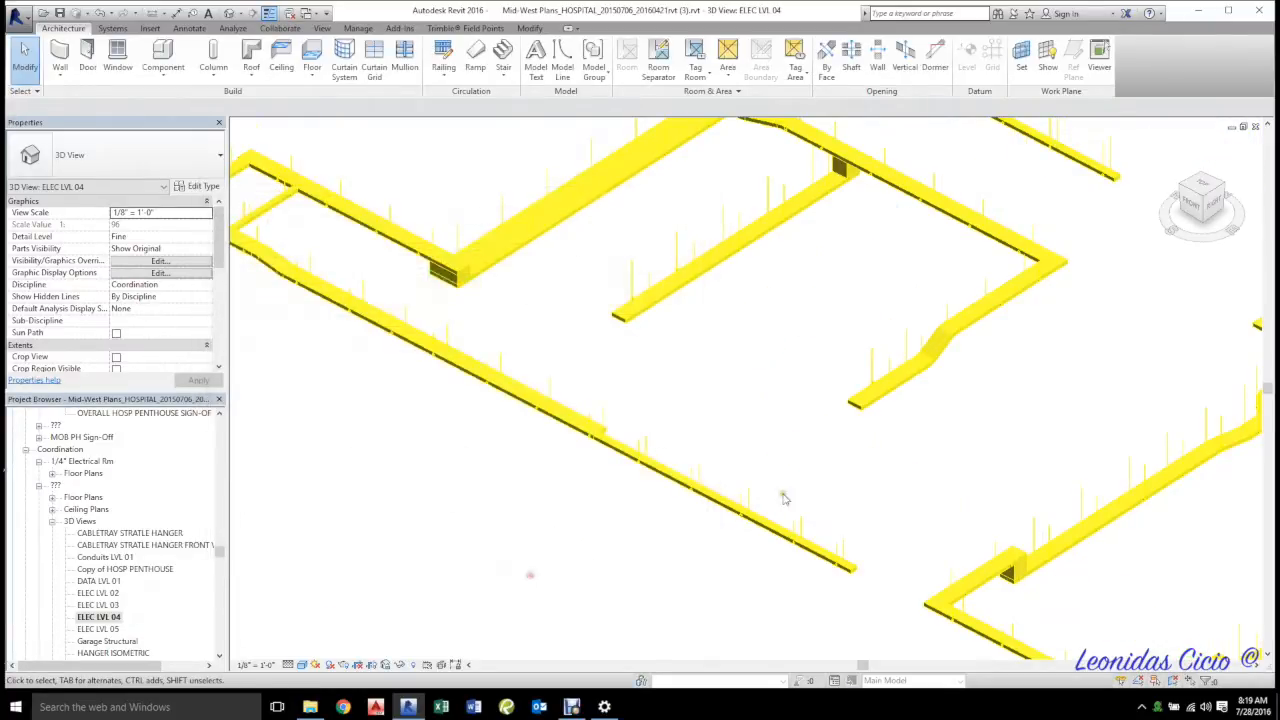
- Start Place Points over Markers in Trimble Field Points and select all family entities from the current view
scroll(780, 440, "up", 2)
scroll(783, 445, "down", 1)
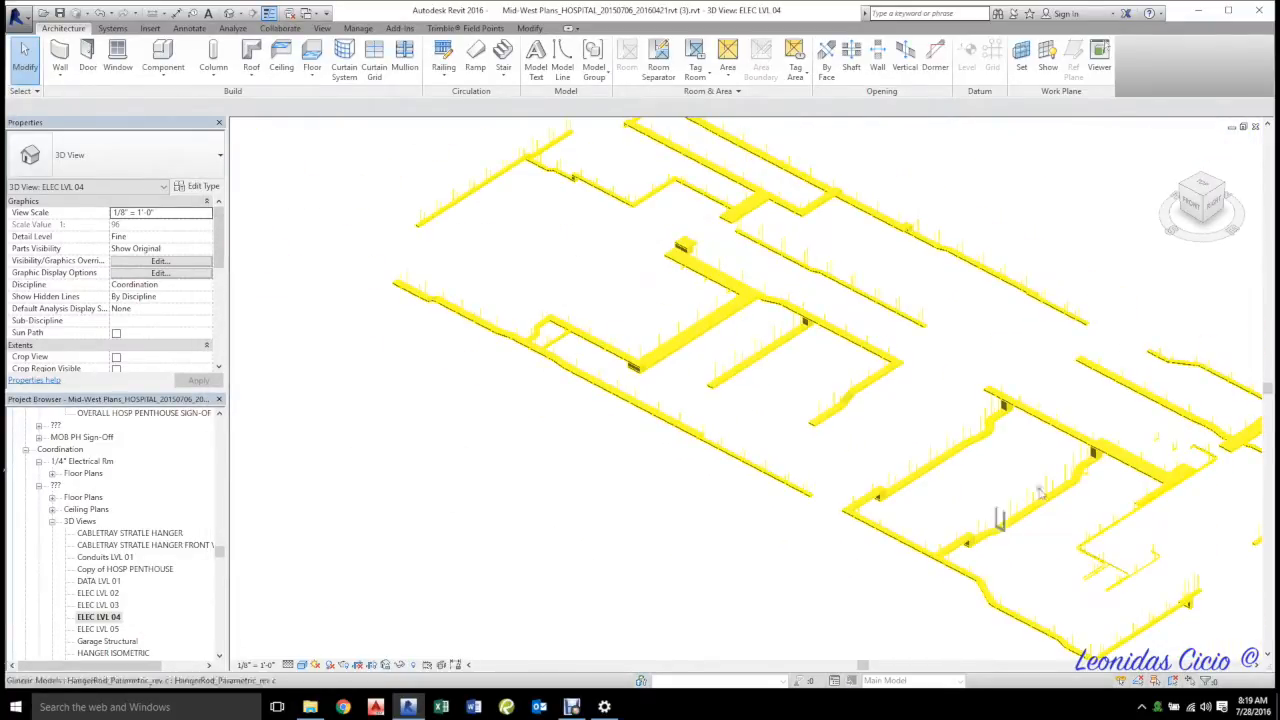
scroll(738, 368, "up", 5)
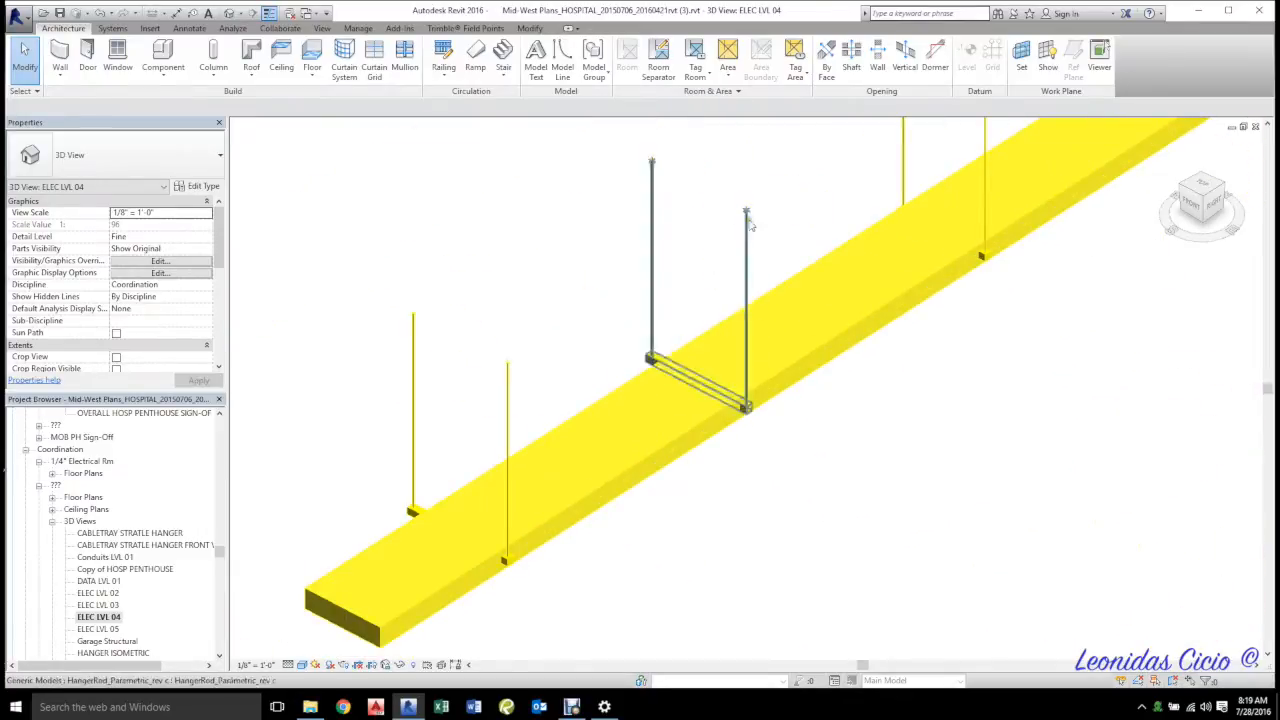
scroll(757, 443, "down", 6)
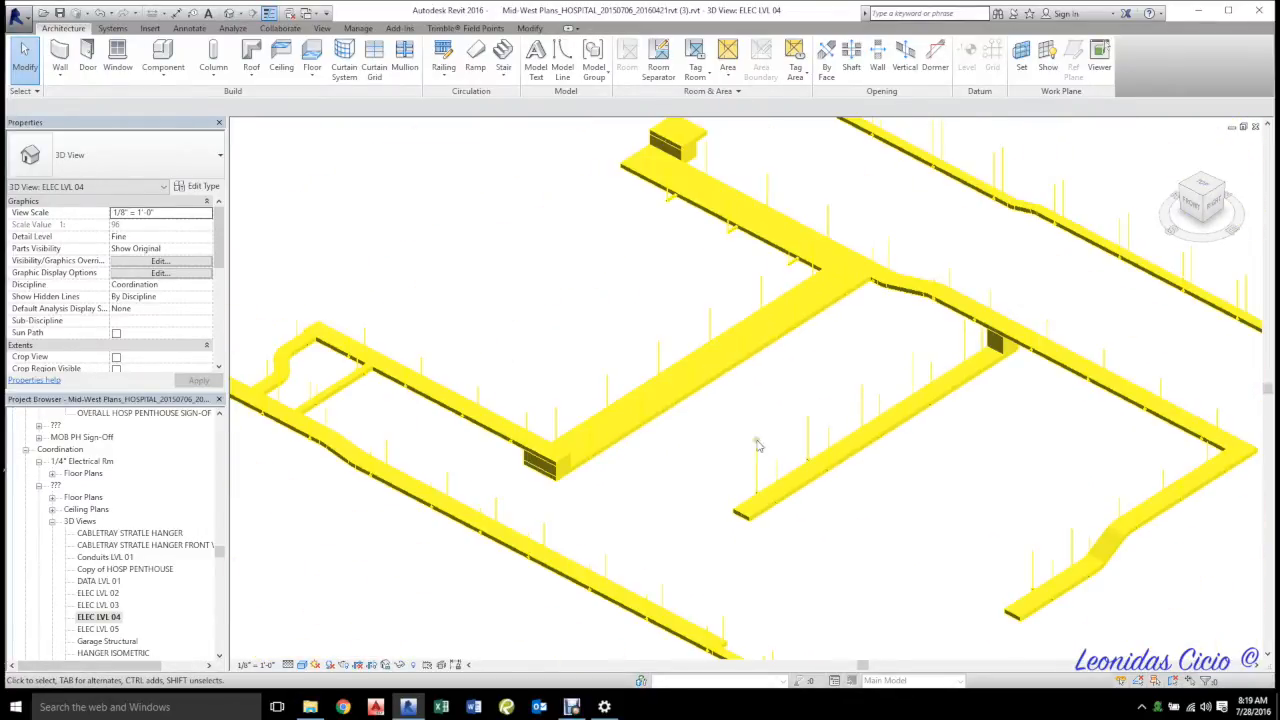
left_click(465, 28)
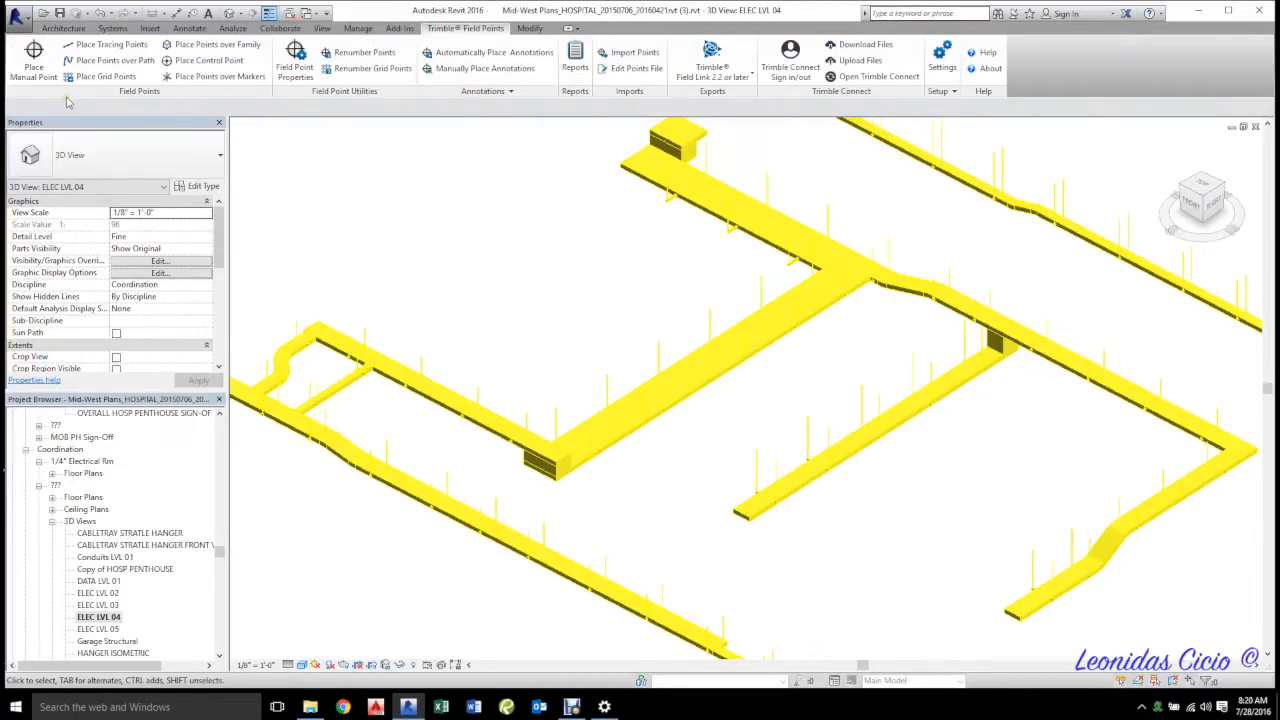
left_click(212, 78)
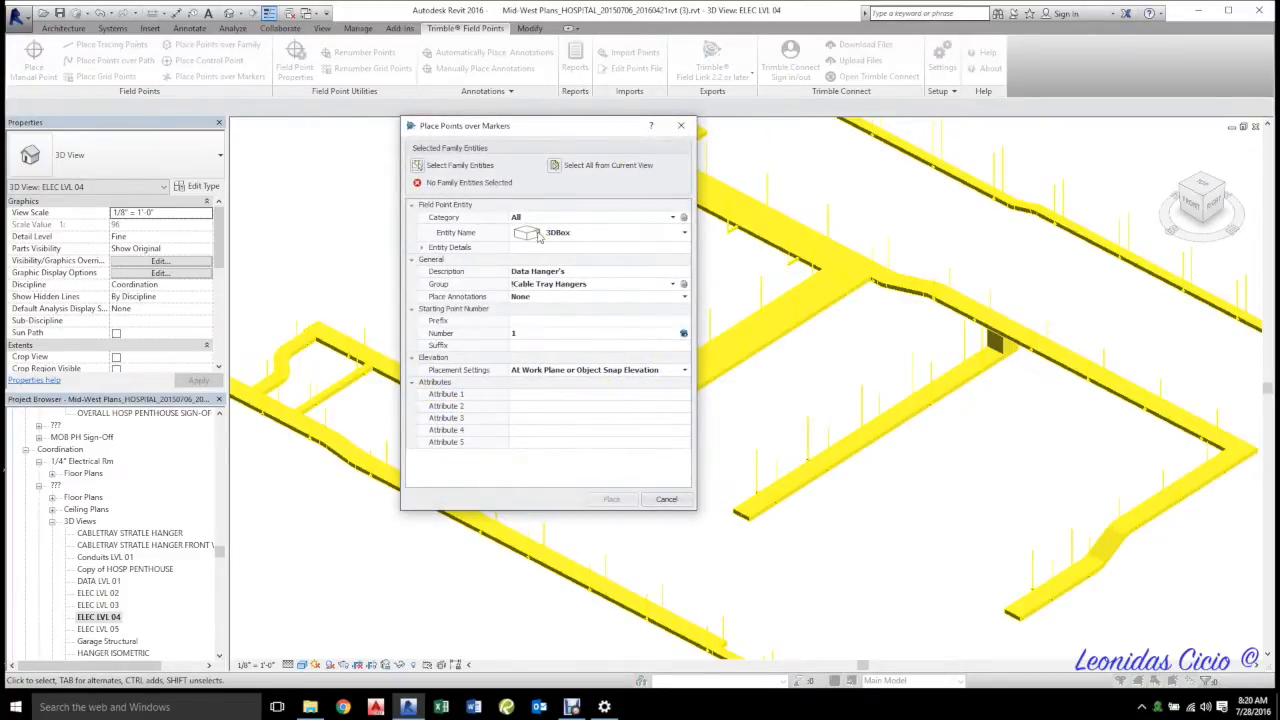
left_click(555, 166)
- Set the field point description to "Conduit Hangers" and the group to !Conduit Rack Hangers
left_click(590, 272)
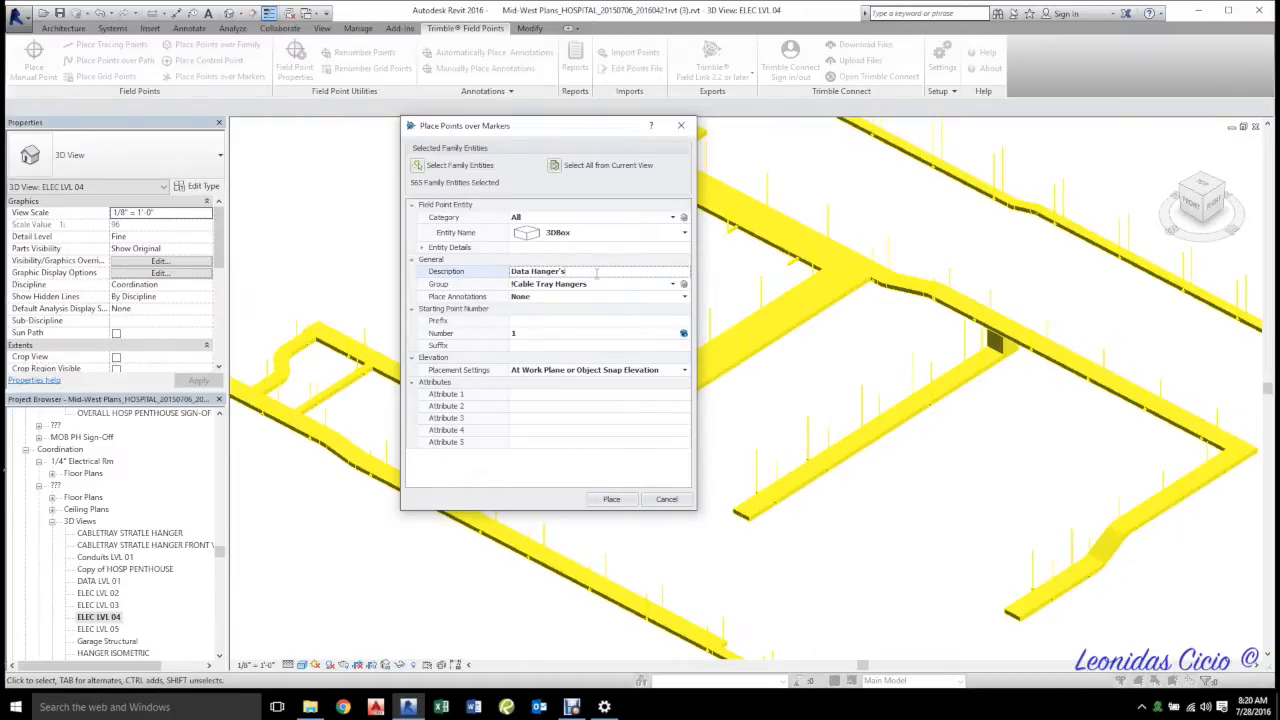
key("BackSpace")
key("BackSpace")
key("BackSpace")
key("BackSpace")
key("BackSpace")
key("BackSpace")
key("BackSpace")
key("BackSpace")
left_click(675, 284)
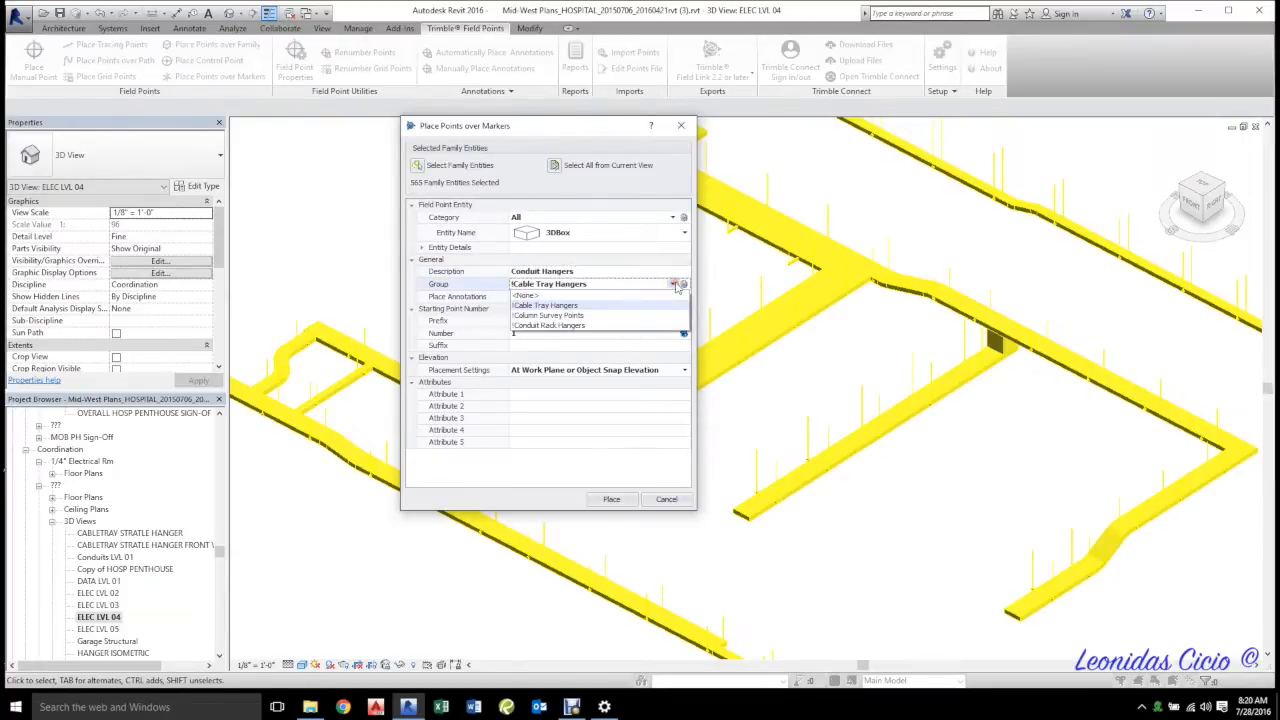
left_click(588, 326)
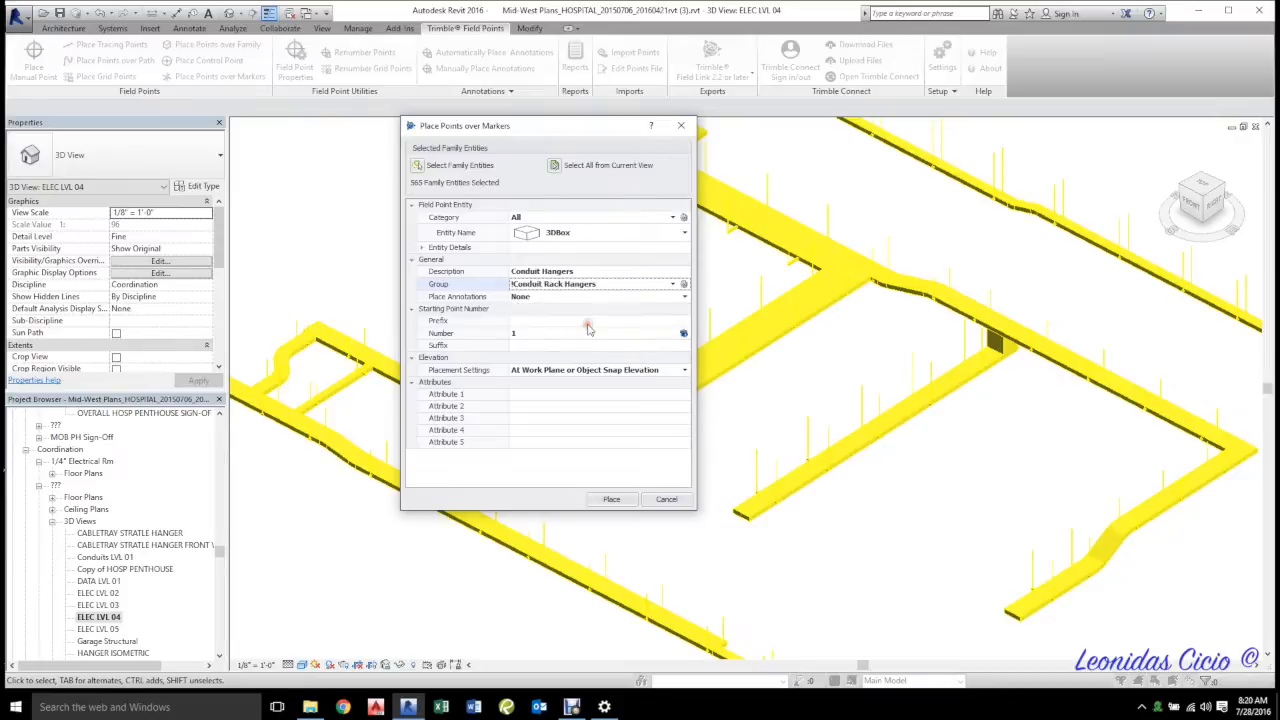
- Place the field points over the selected hangers with starting number 100 and end the placement command
left_click(543, 332)
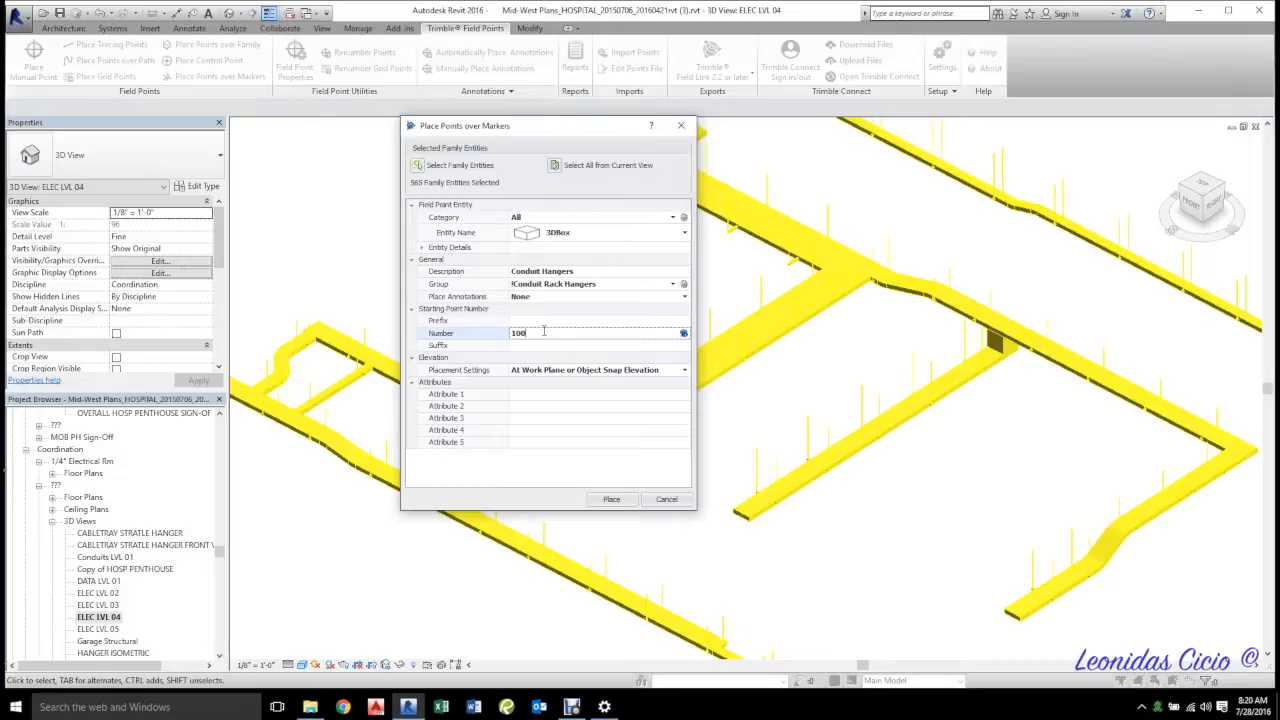
left_click(612, 500)
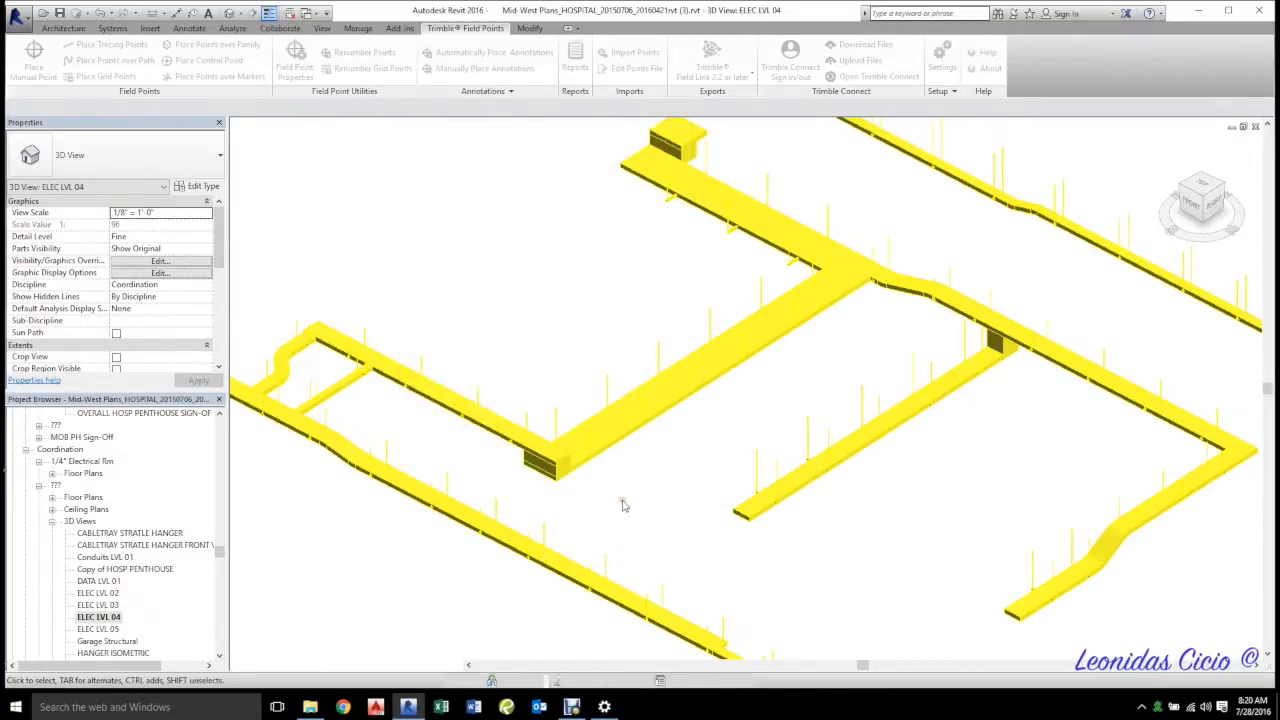
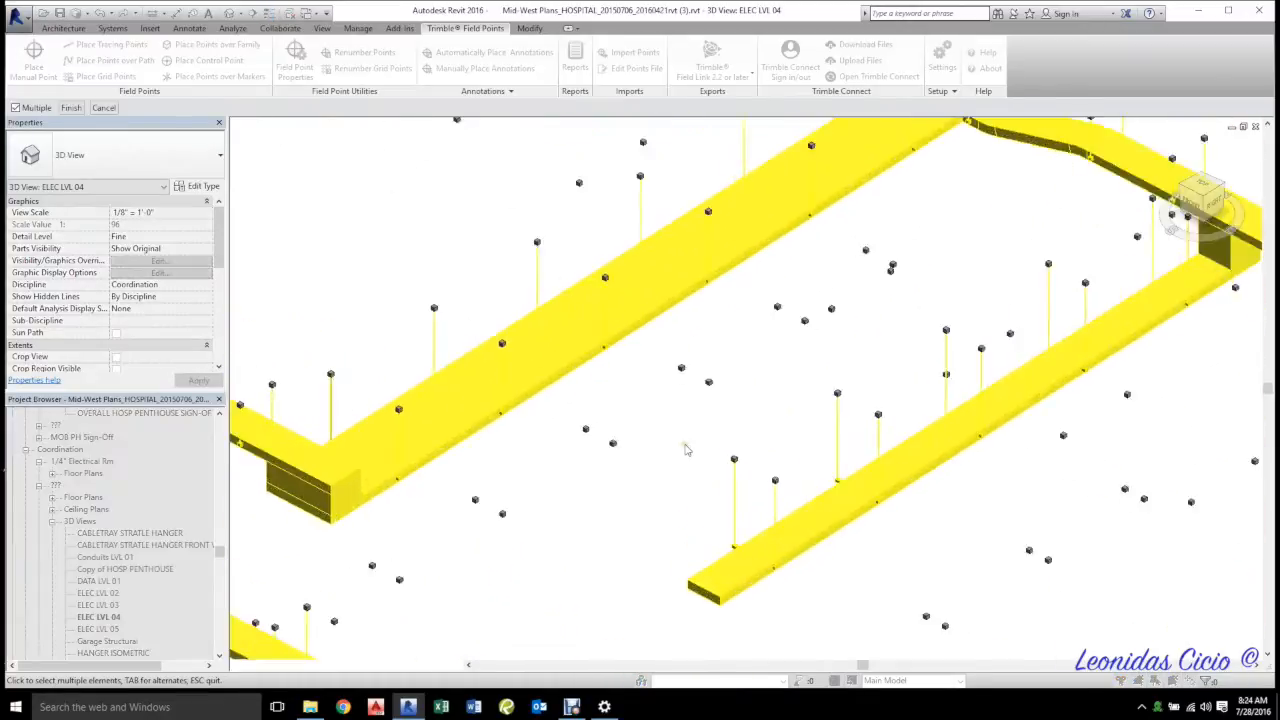
scroll(686, 449, "up", 3)
scroll(580, 446, "up", 3)
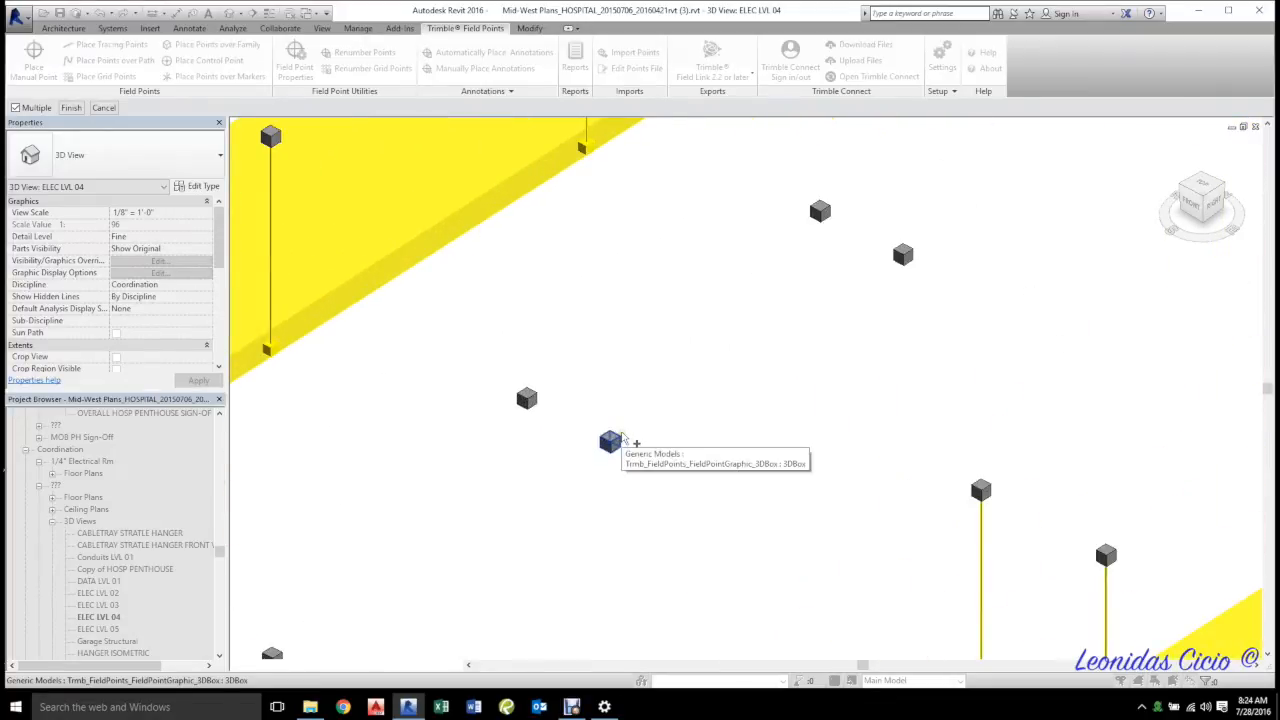
scroll(643, 422, "down", 8)
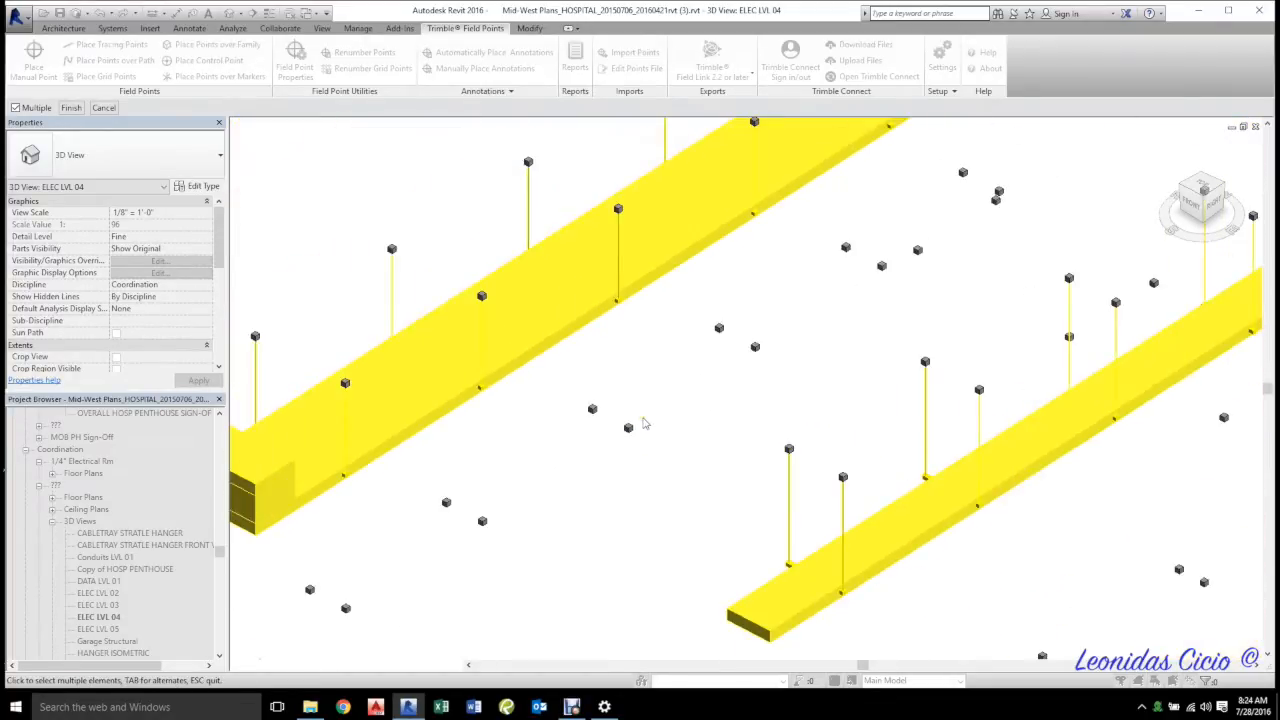
scroll(643, 424, "up", 2)
scroll(641, 424, "down", 4)
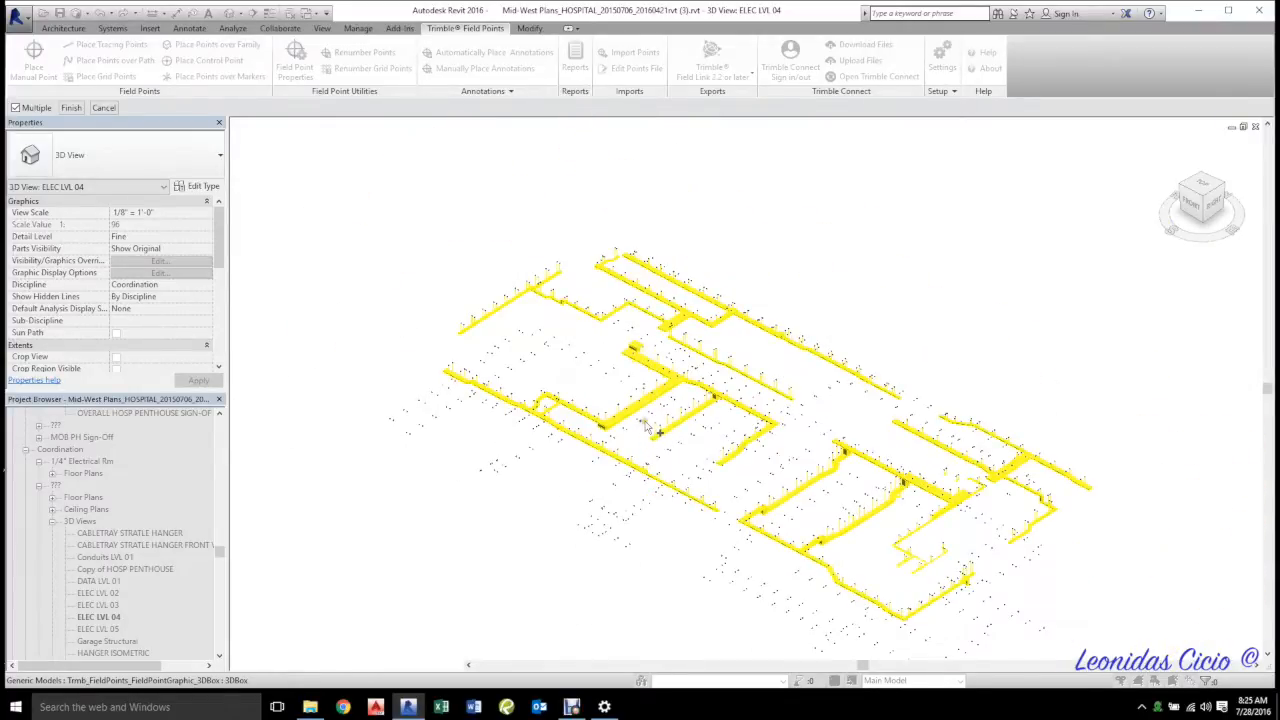
key("Escape")
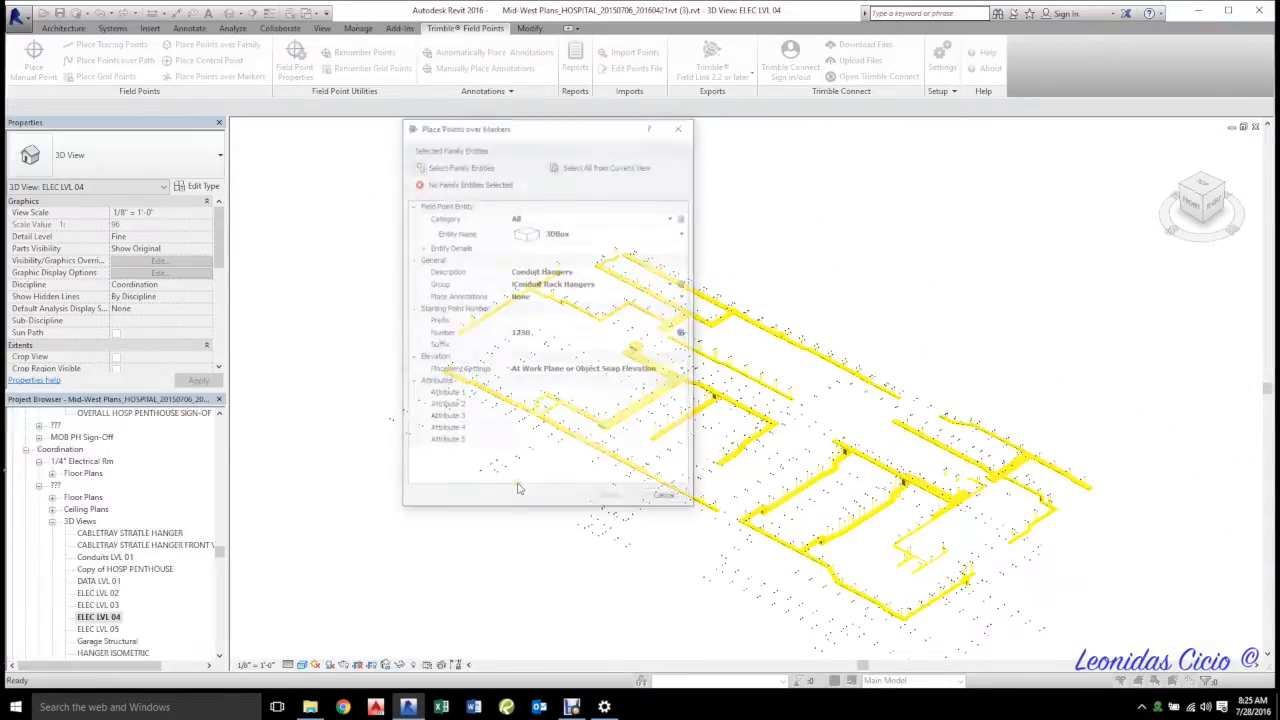
left_click(667, 499)
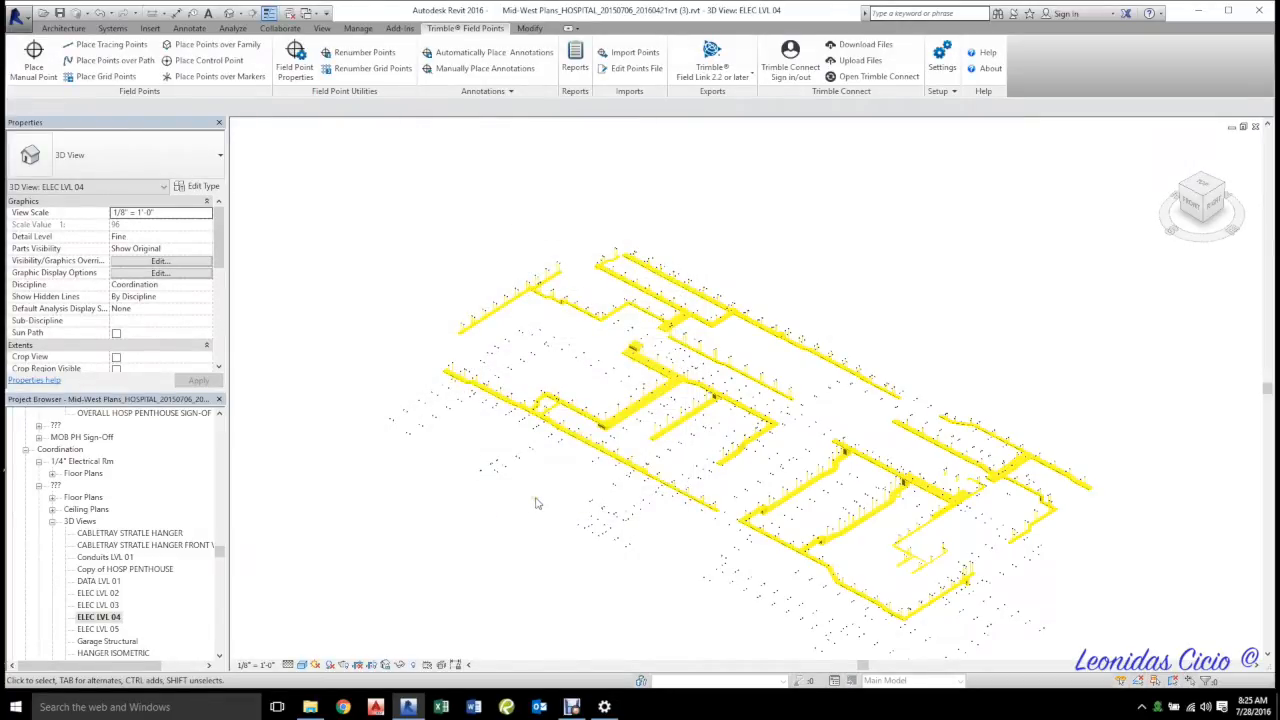
- Turn on visibility of the CLEARANCE, DATA, CABLETRAY HANGER, COLUMN and YELLOWLIGHTS filters in the ELEC LVL 04 view
key("v")
key("v")
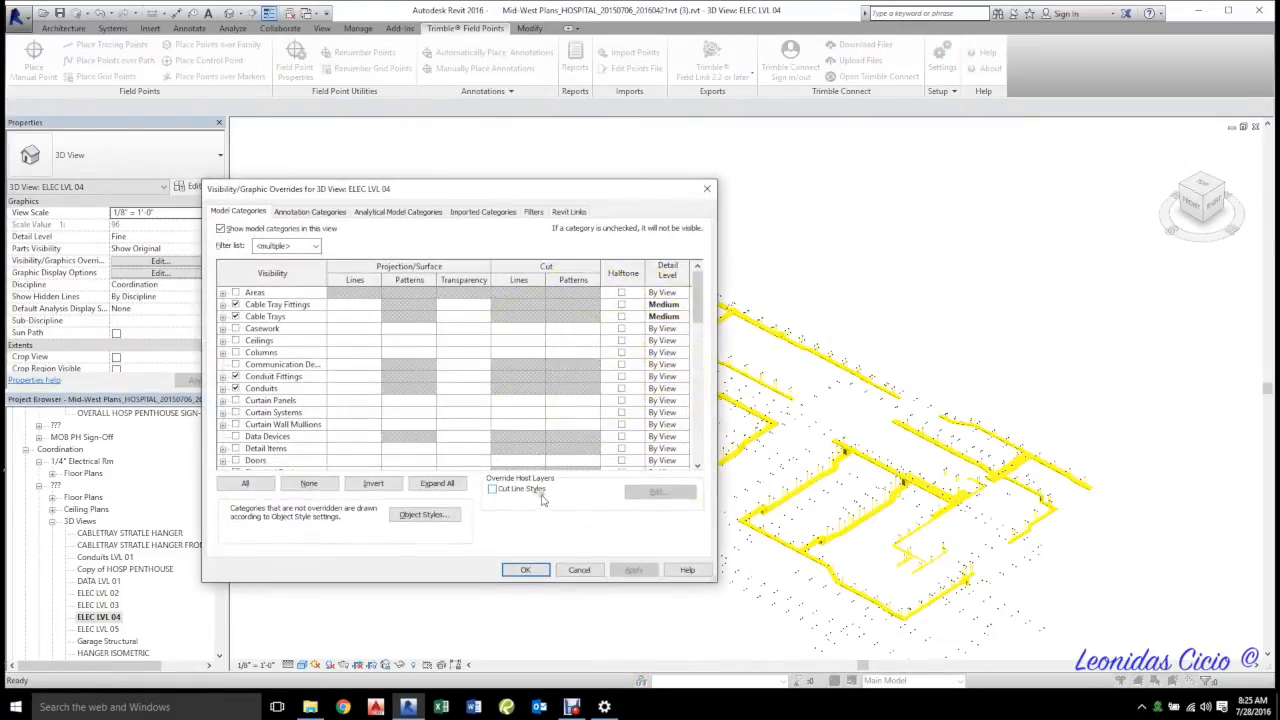
left_click(535, 211)
left_click(348, 295)
left_click(348, 271)
left_click(348, 319)
left_click(348, 331)
left_click(348, 319)
left_click(348, 343)
left_click(634, 572)
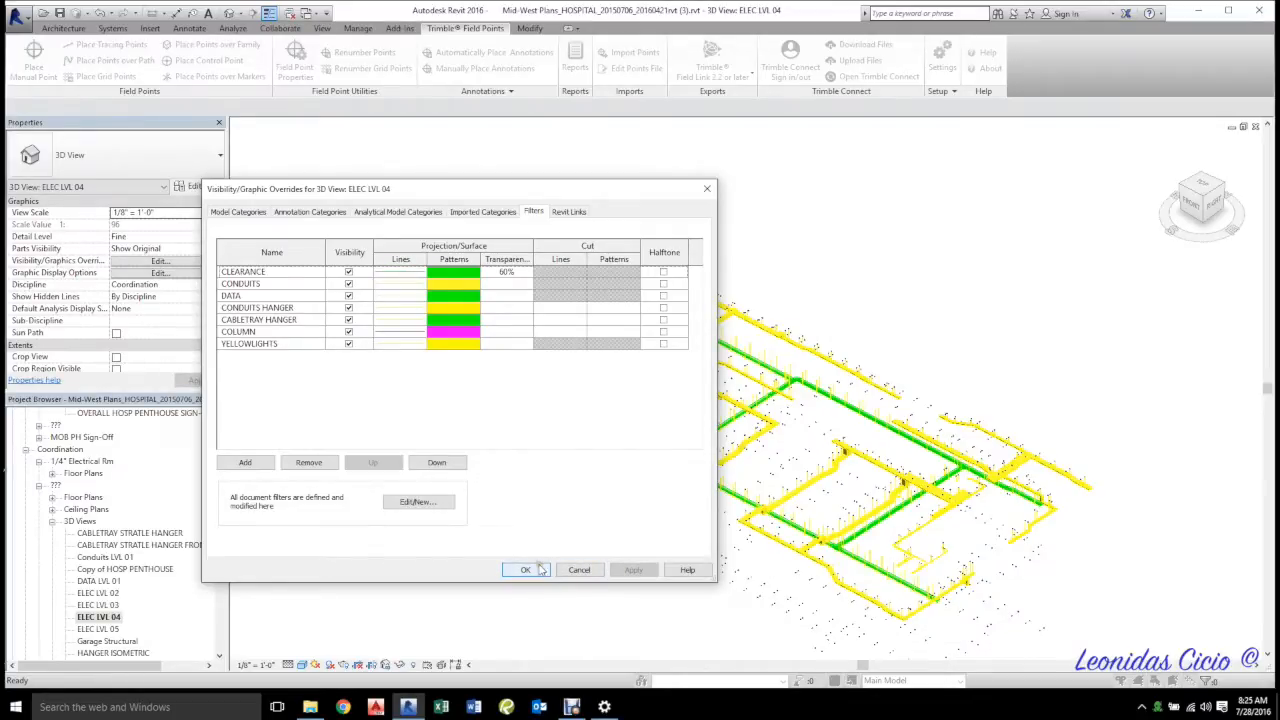
left_click(569, 571)
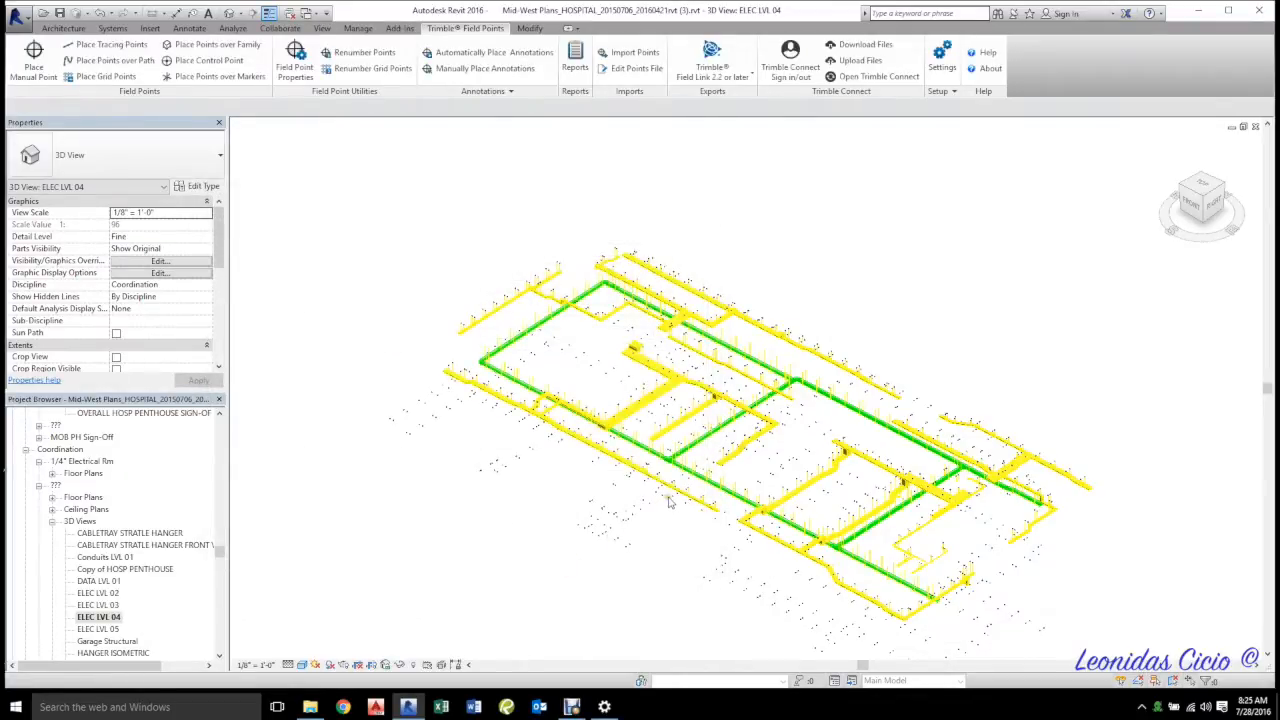
- Delete a cluster of stray field points lying away from the conduit runs
scroll(481, 487, "up", 5)
left_click_drag(481, 487, 660, 625)
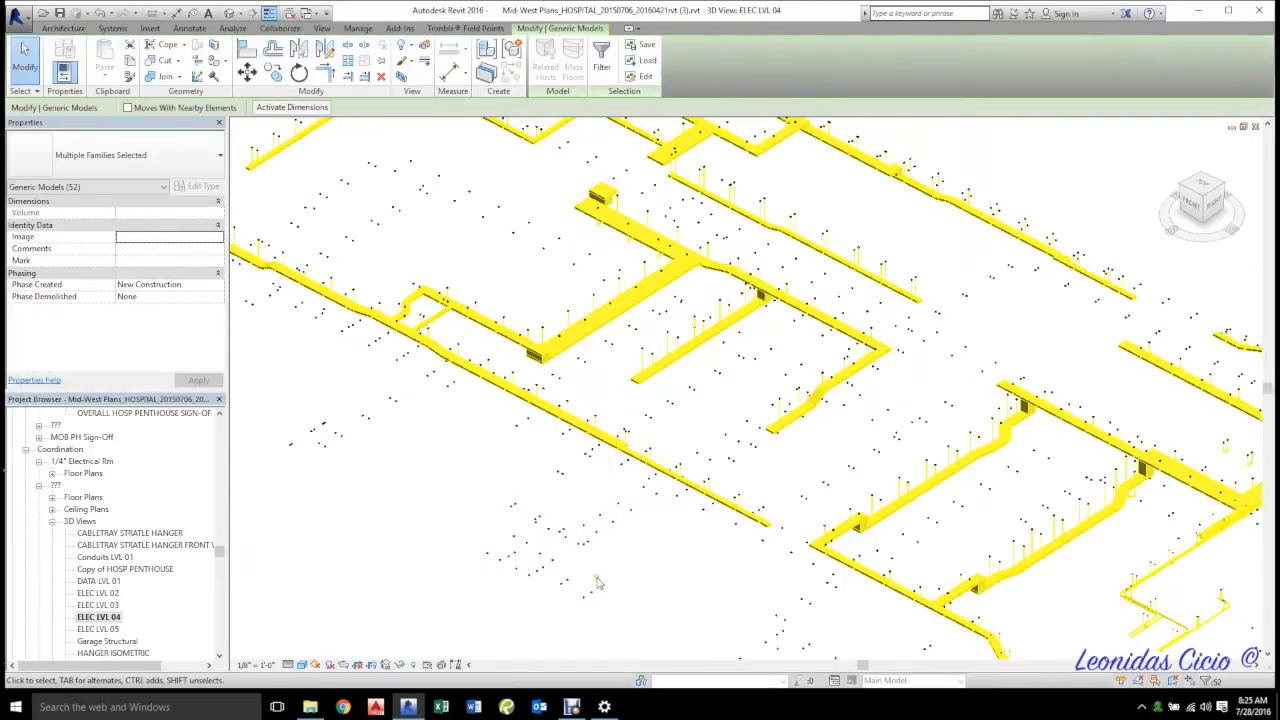
key("Delete")
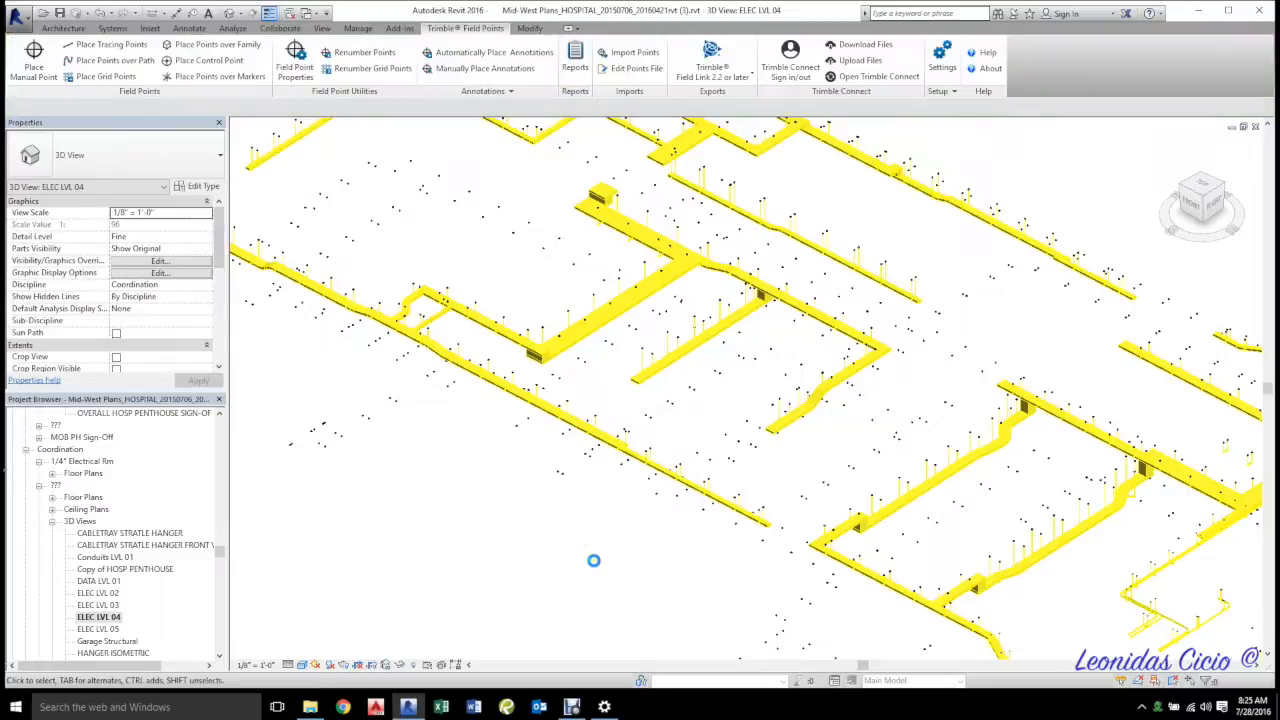
- In the front orientation, select the whole row of stray field points below the conduit racks and delete it
left_click(1189, 205)
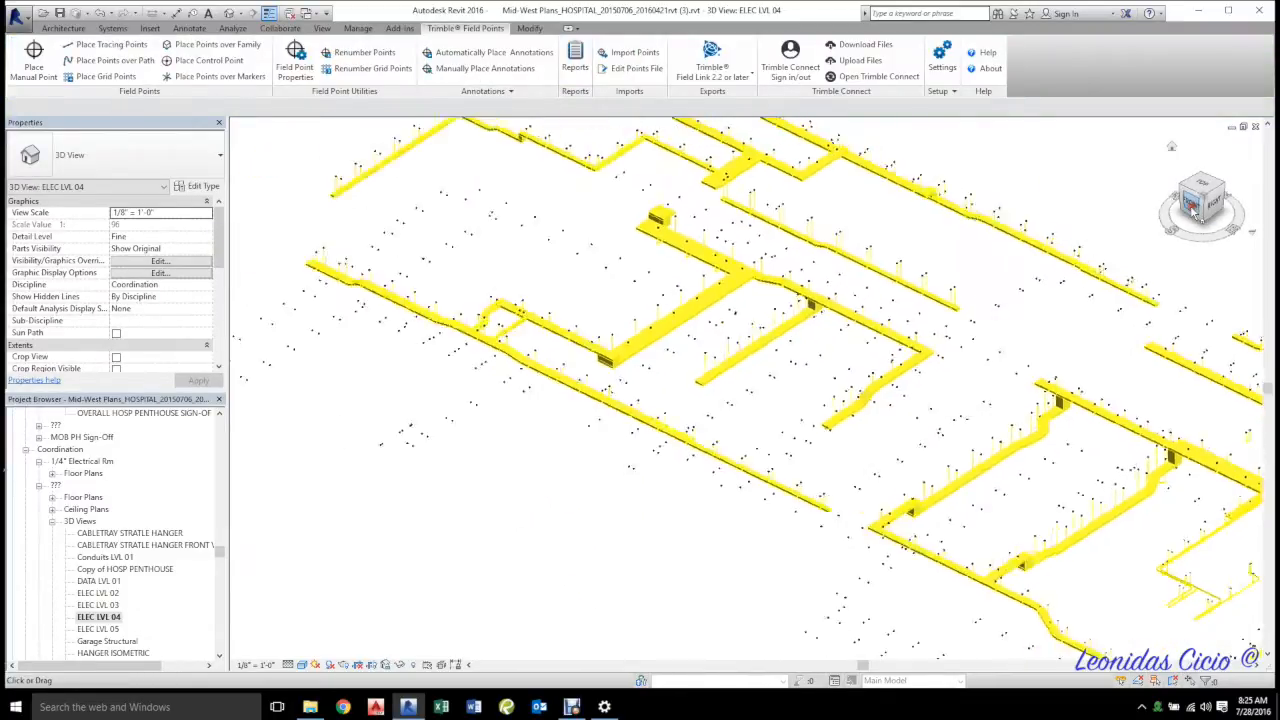
scroll(841, 416, "up", 1)
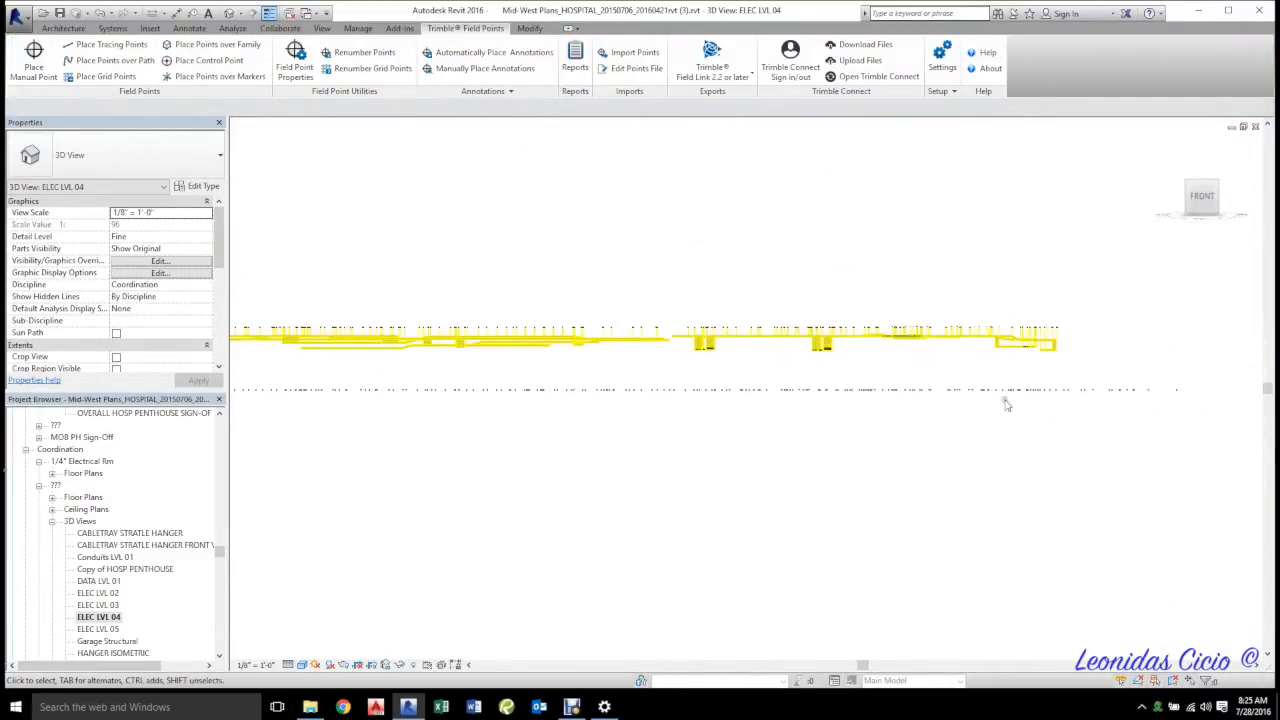
left_click_drag(1199, 372, 3, 434)
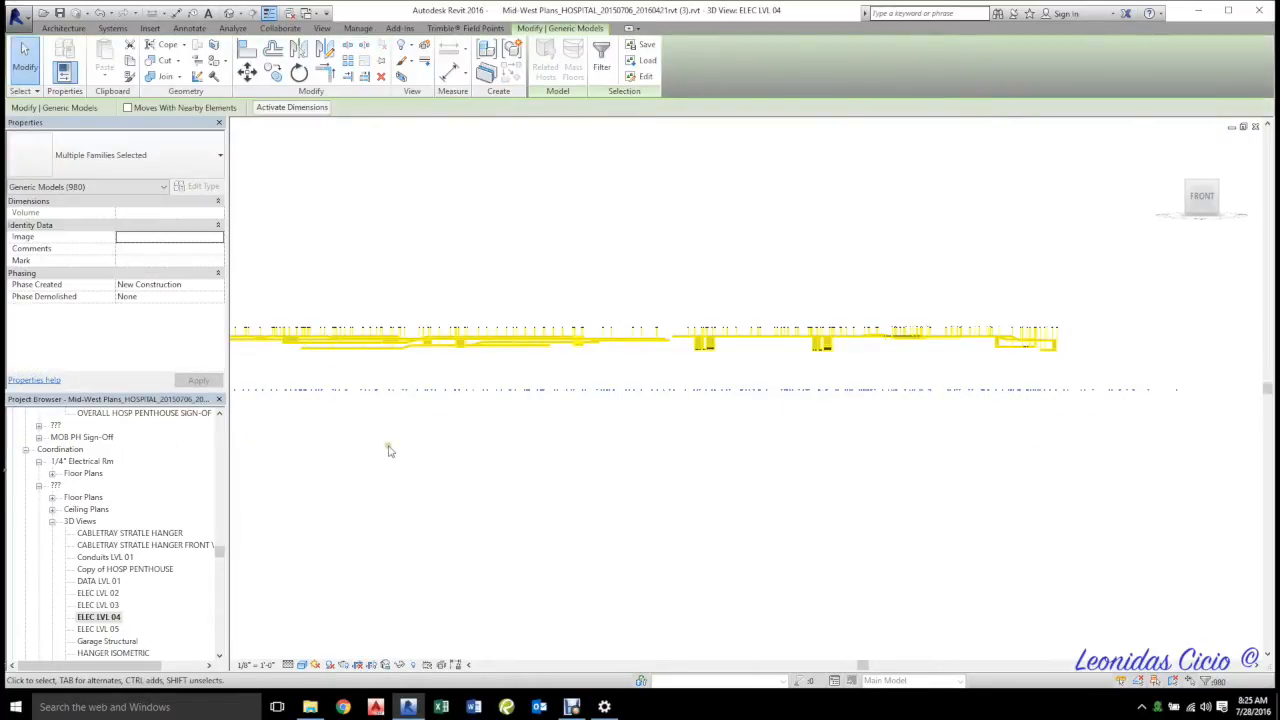
left_click(468, 440)
middle_click_drag(400, 449, 797, 457)
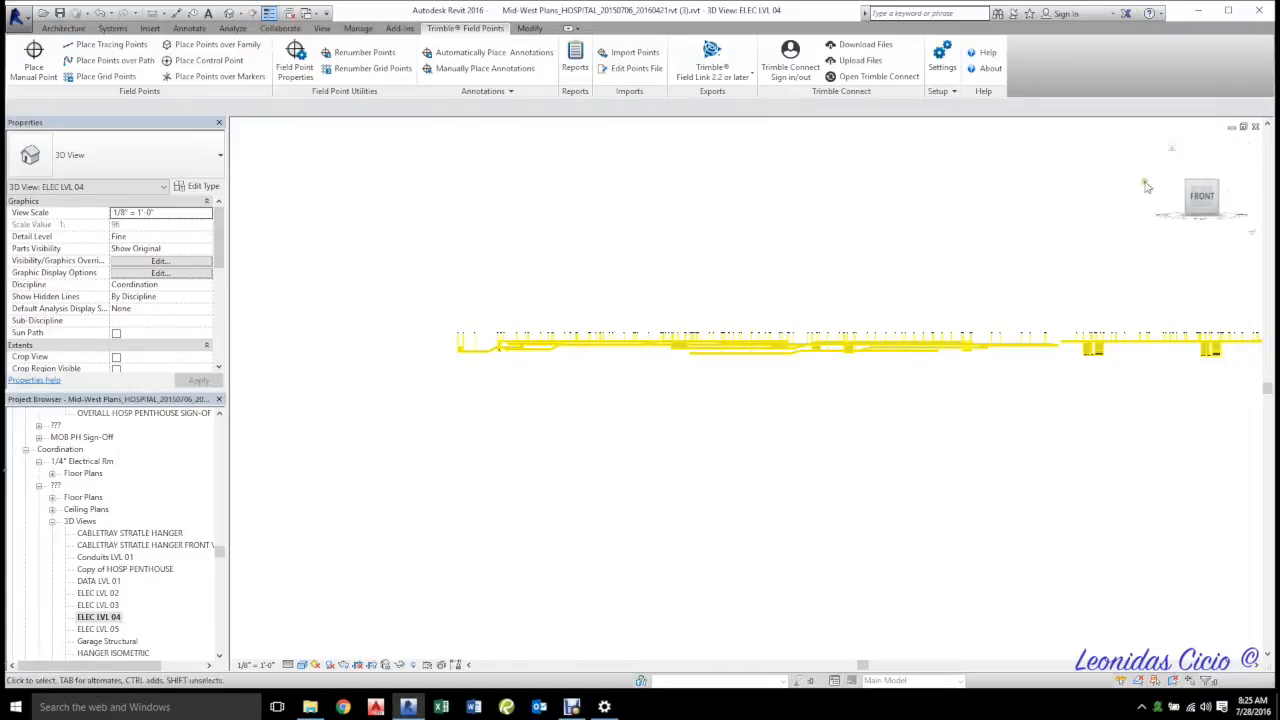
- Examine the remaining field points on the conduit hanger rods in the home 3D orientation and review the view's filter visibility
left_click(1171, 147)
scroll(957, 528, "up", 8)
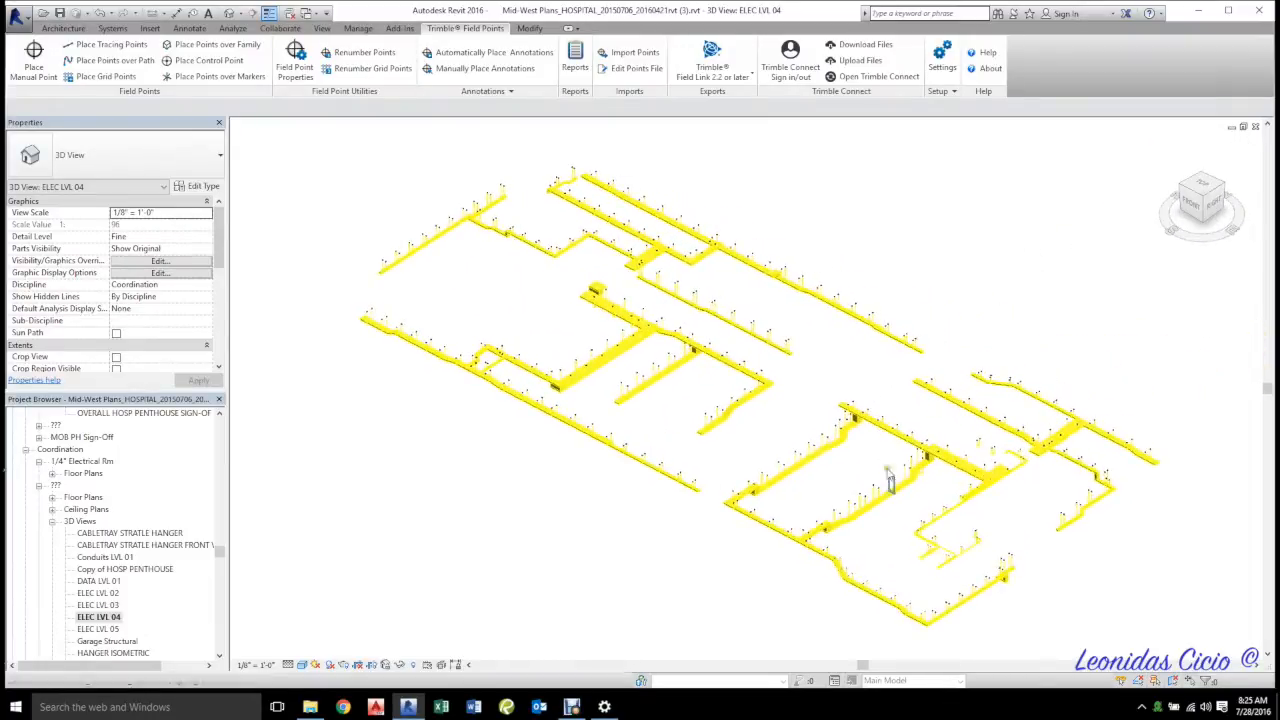
scroll(957, 528, "up", 3)
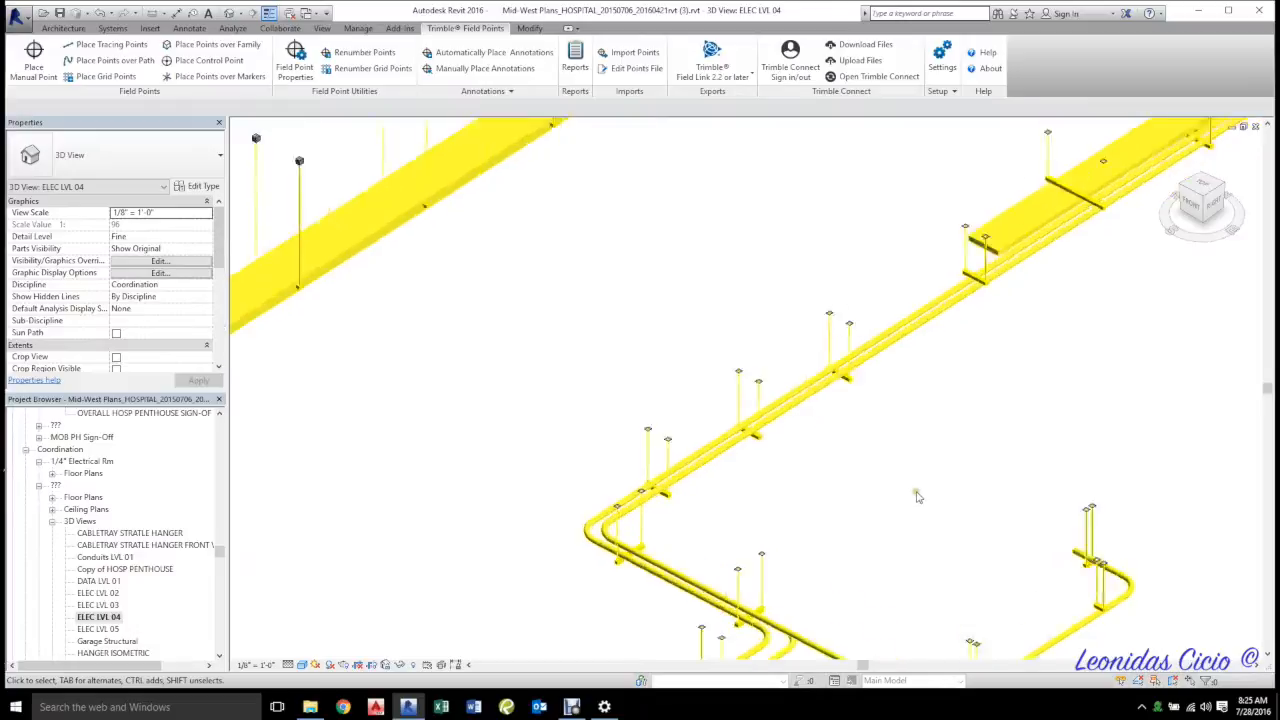
scroll(650, 317, "down", 4)
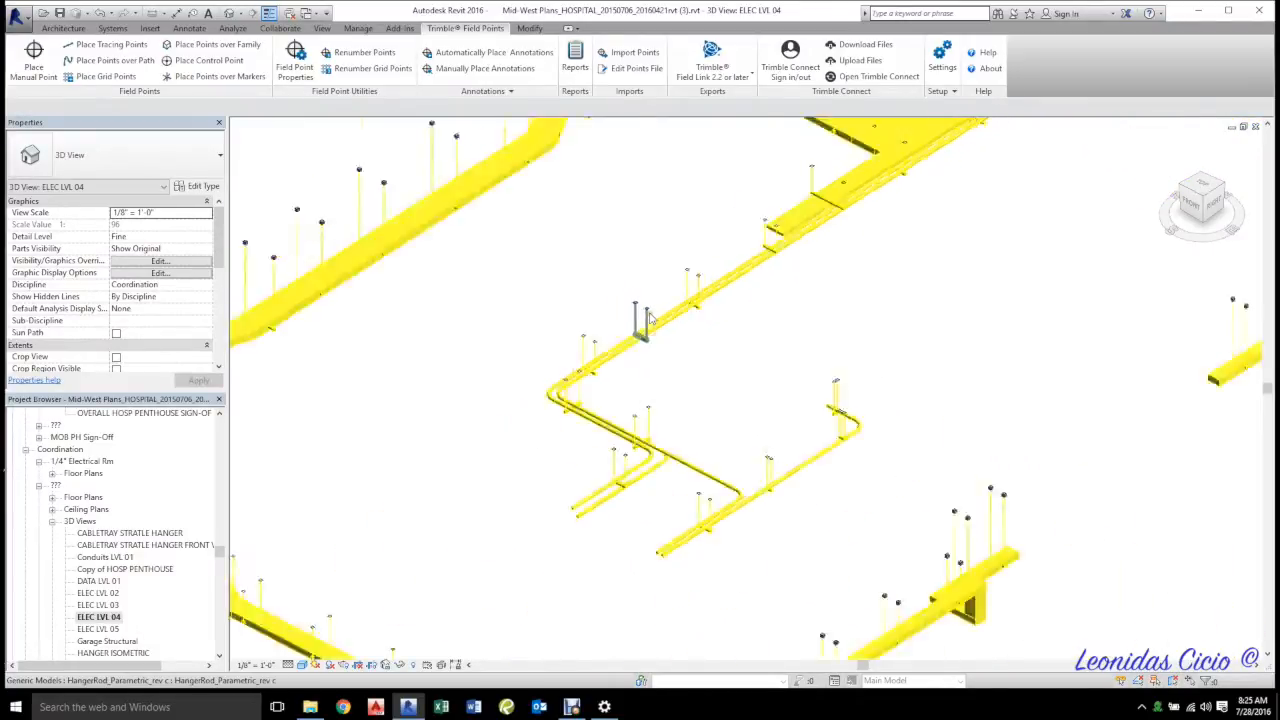
scroll(549, 410, "up", 2)
scroll(549, 410, "down", 1)
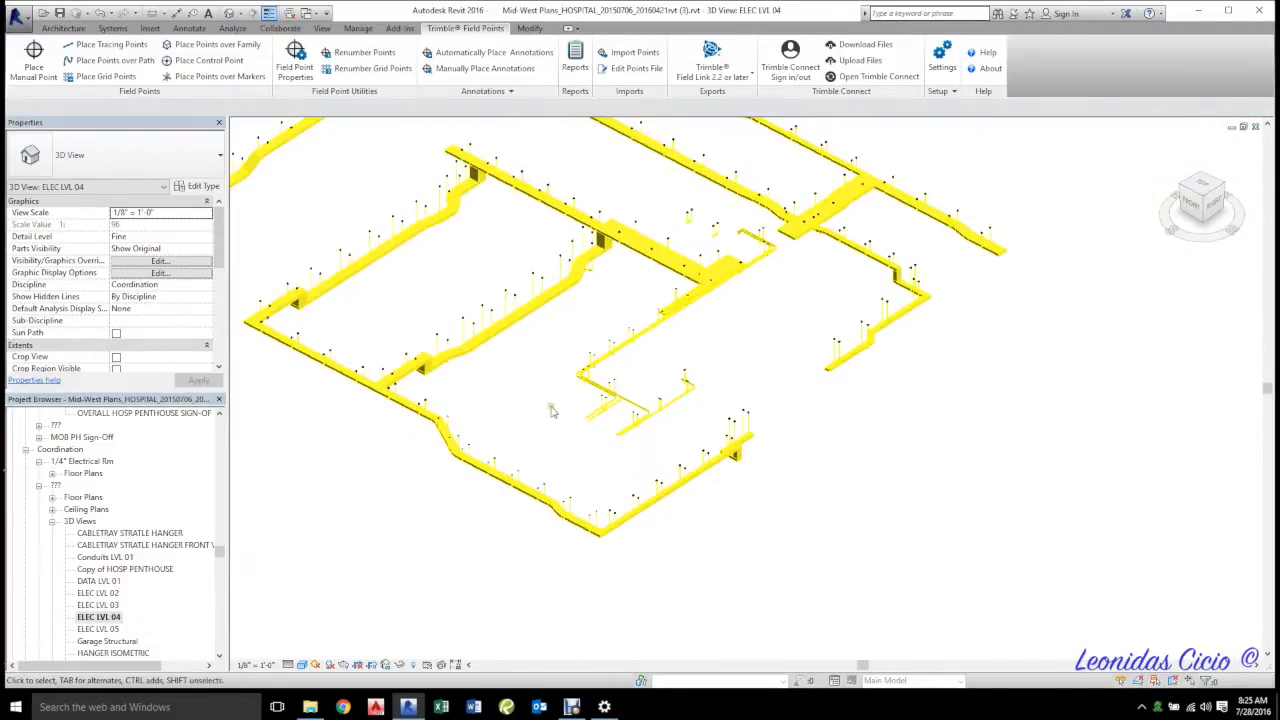
key("v")
key("g")
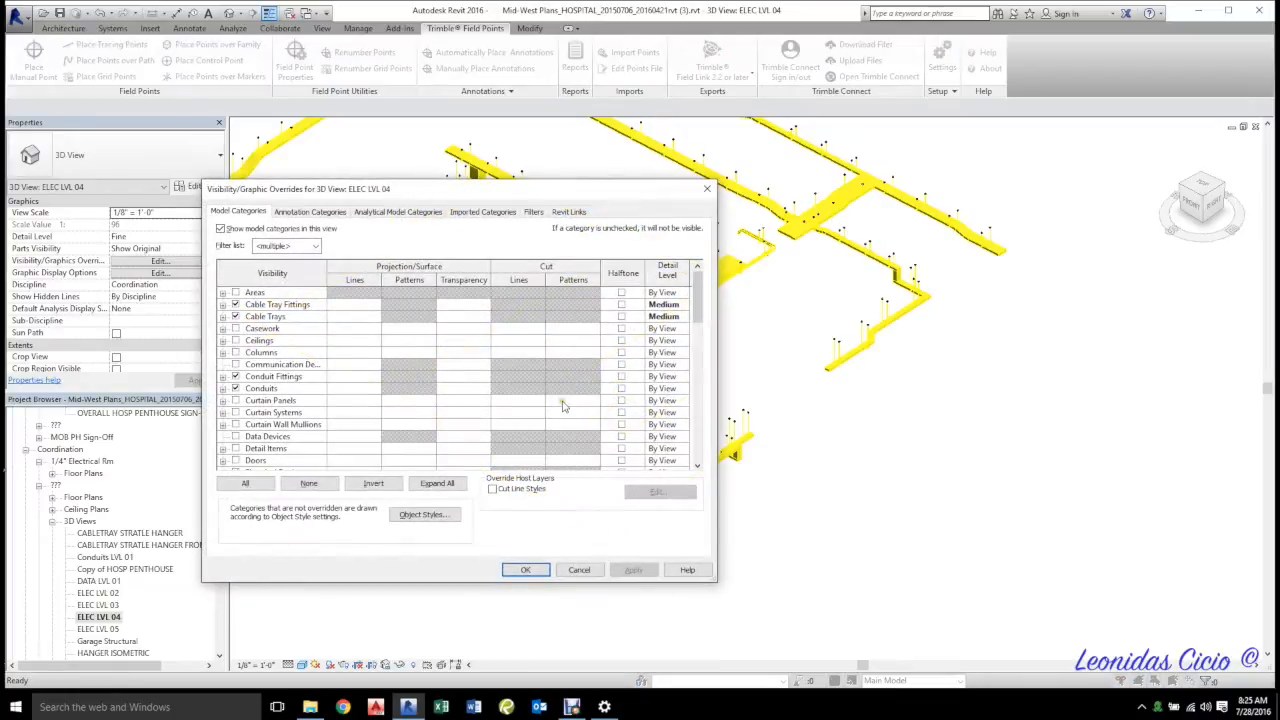
left_click(530, 211)
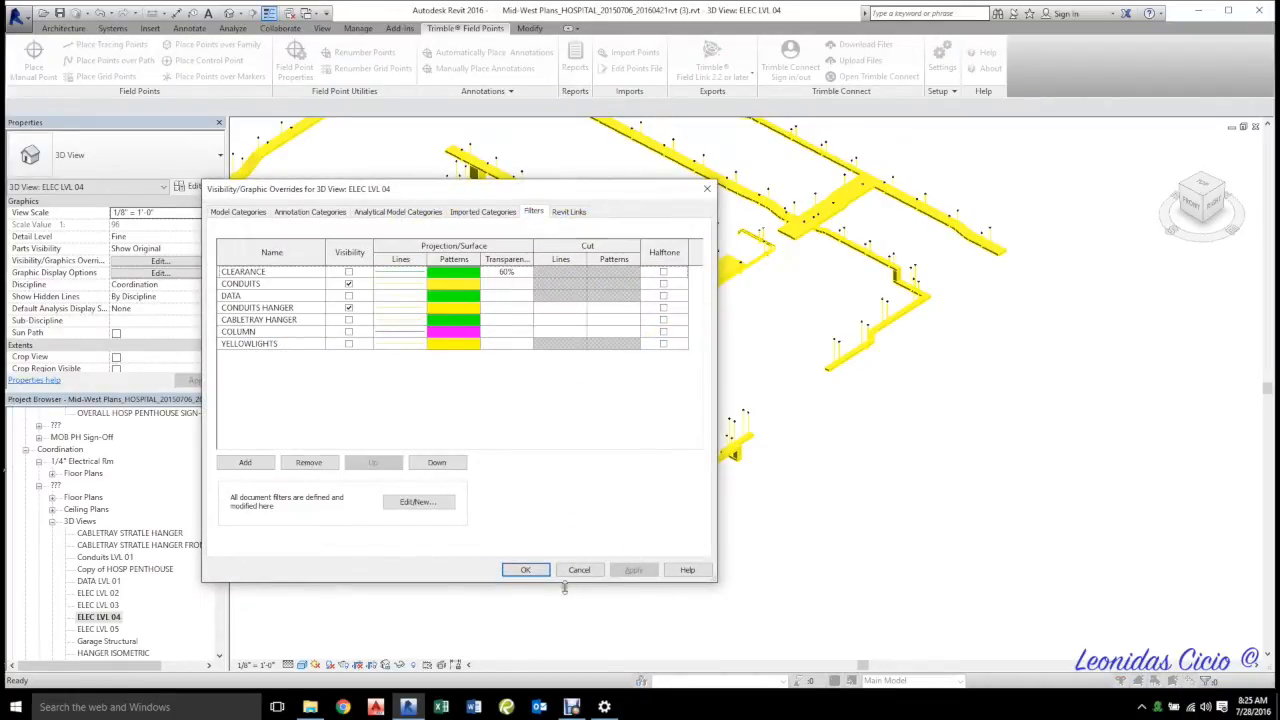
left_click(525, 569)
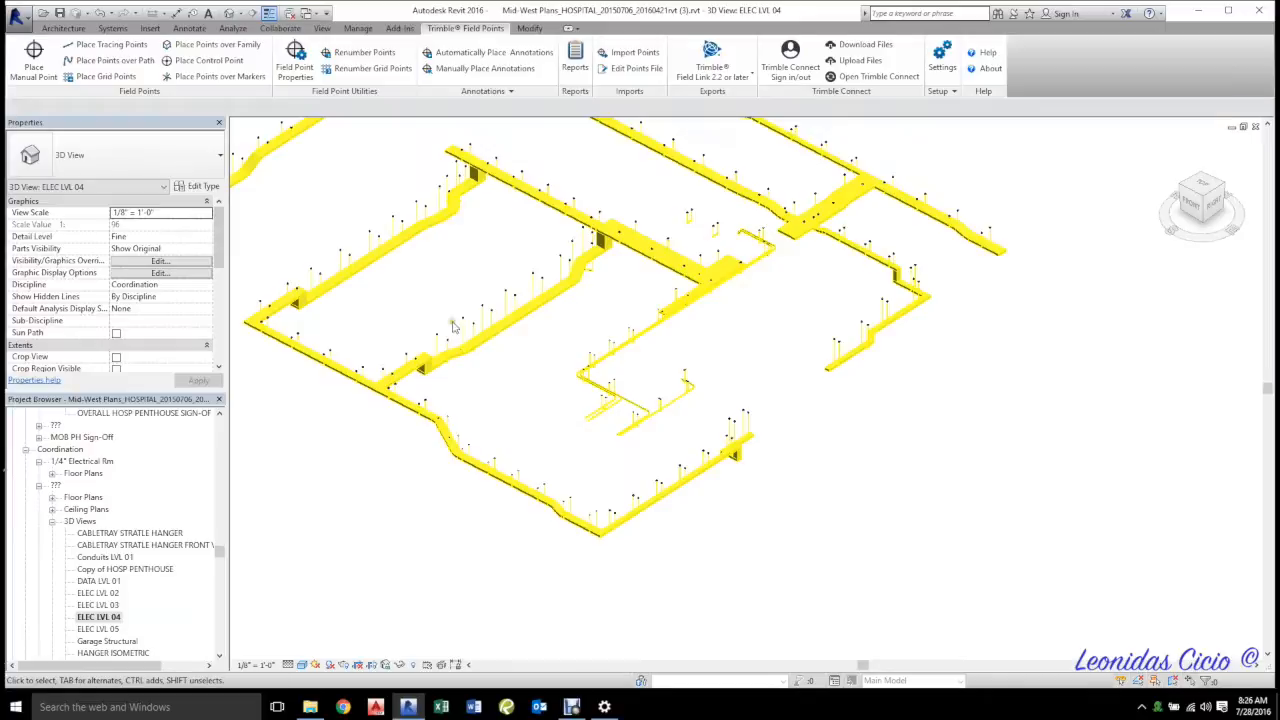
scroll(456, 330, "up", 5)
scroll(597, 450, "up", 2)
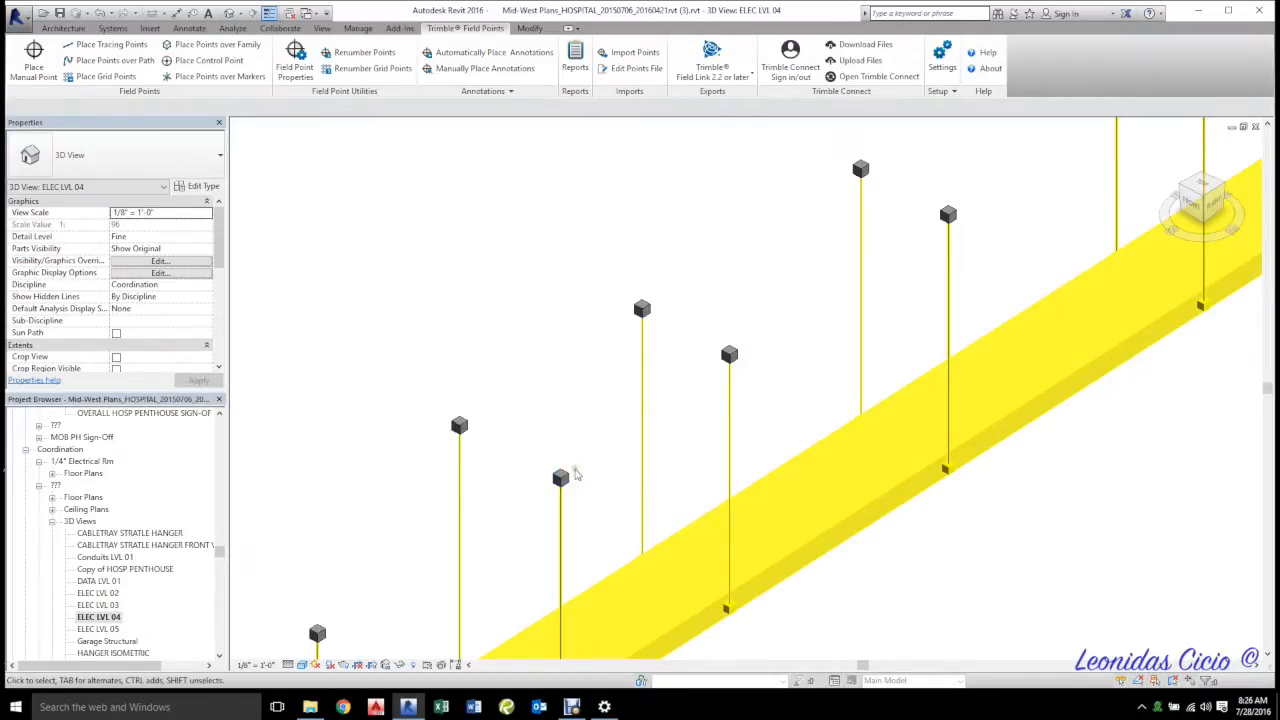
- Select all instances of the 3DBox field point visible in the view and set their Comments to C HANG
left_click(1189, 207)
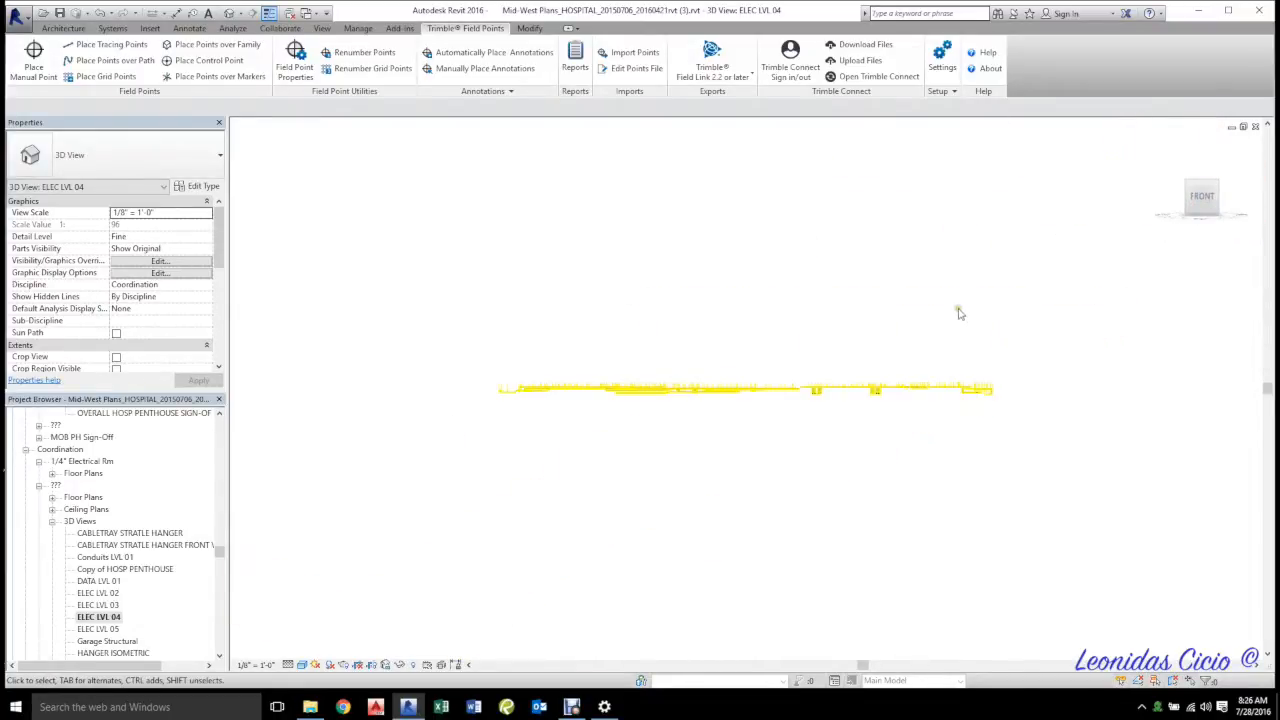
scroll(843, 362, "up", 8)
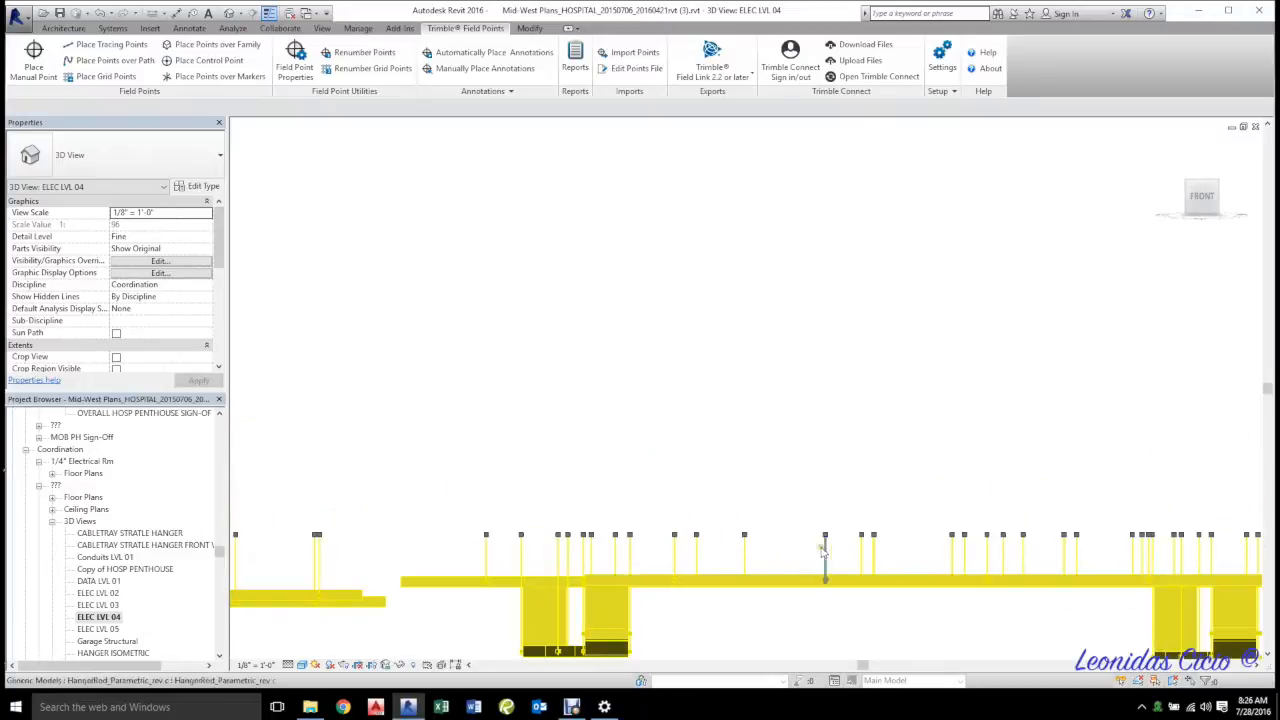
scroll(833, 547, "up", 1)
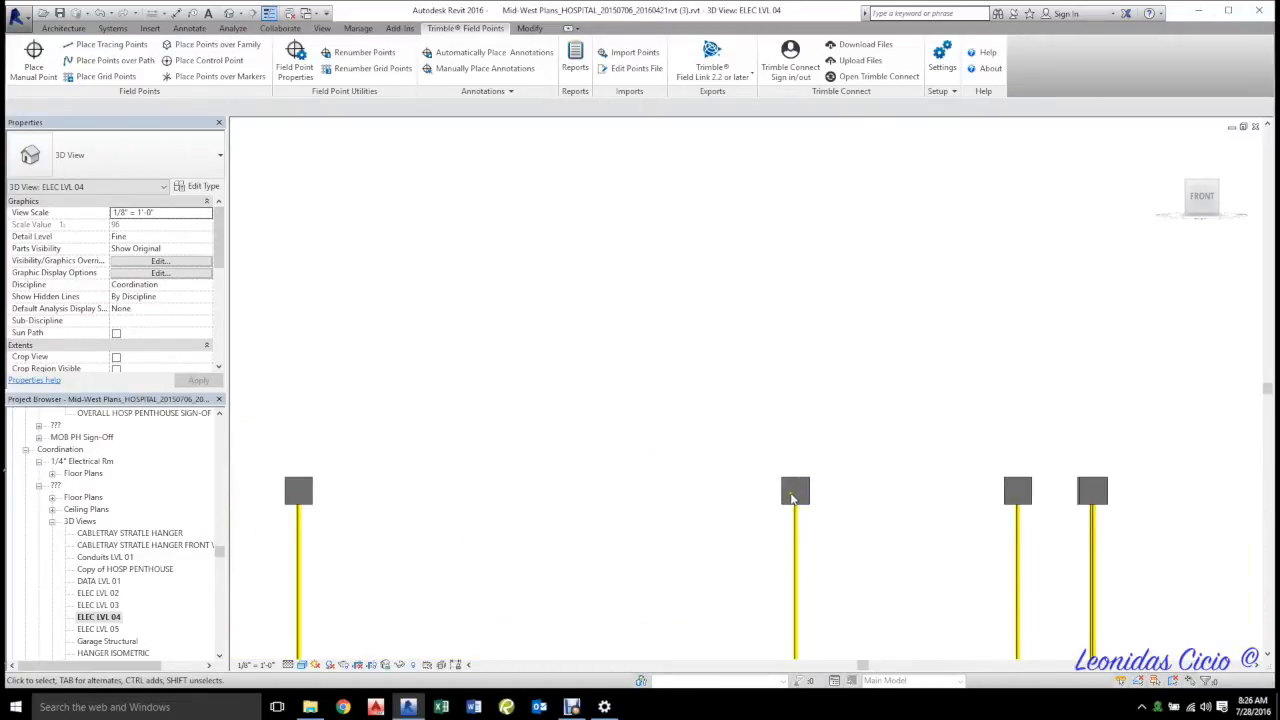
left_click(792, 497)
right_click(790, 492)
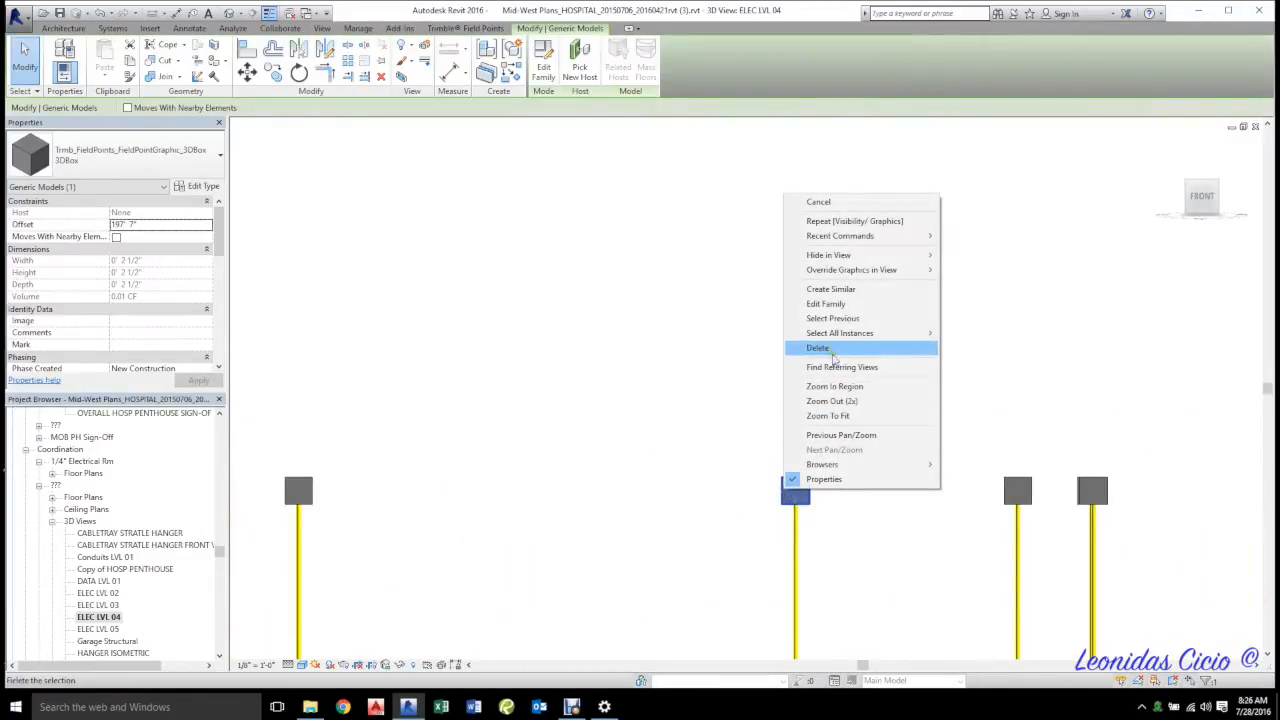
mouse_move(850, 334)
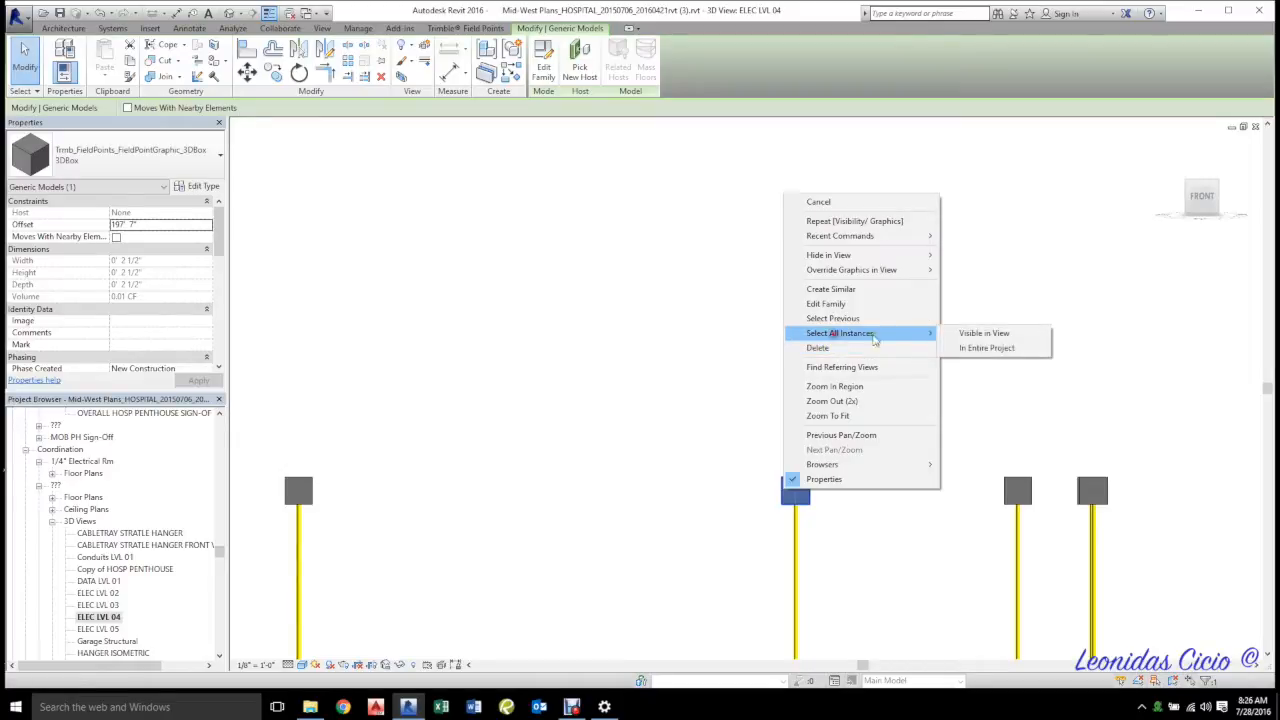
left_click(974, 336)
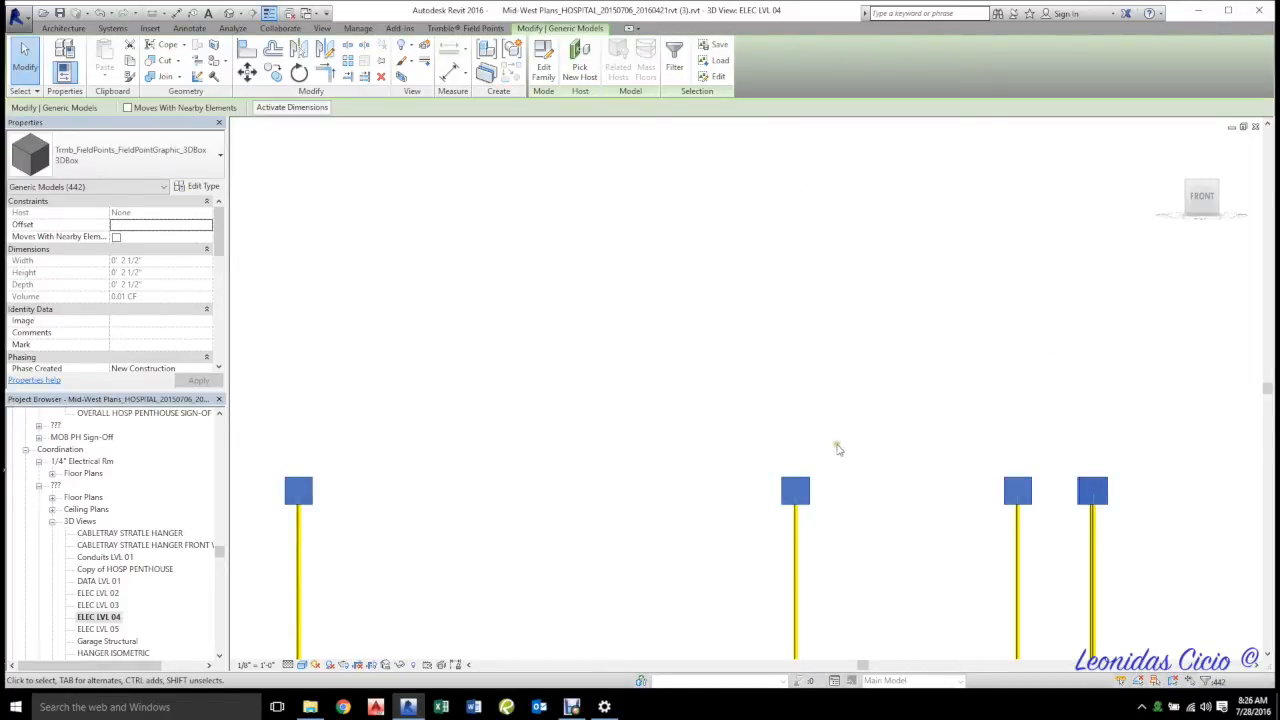
left_click(126, 334)
left_click(207, 334)
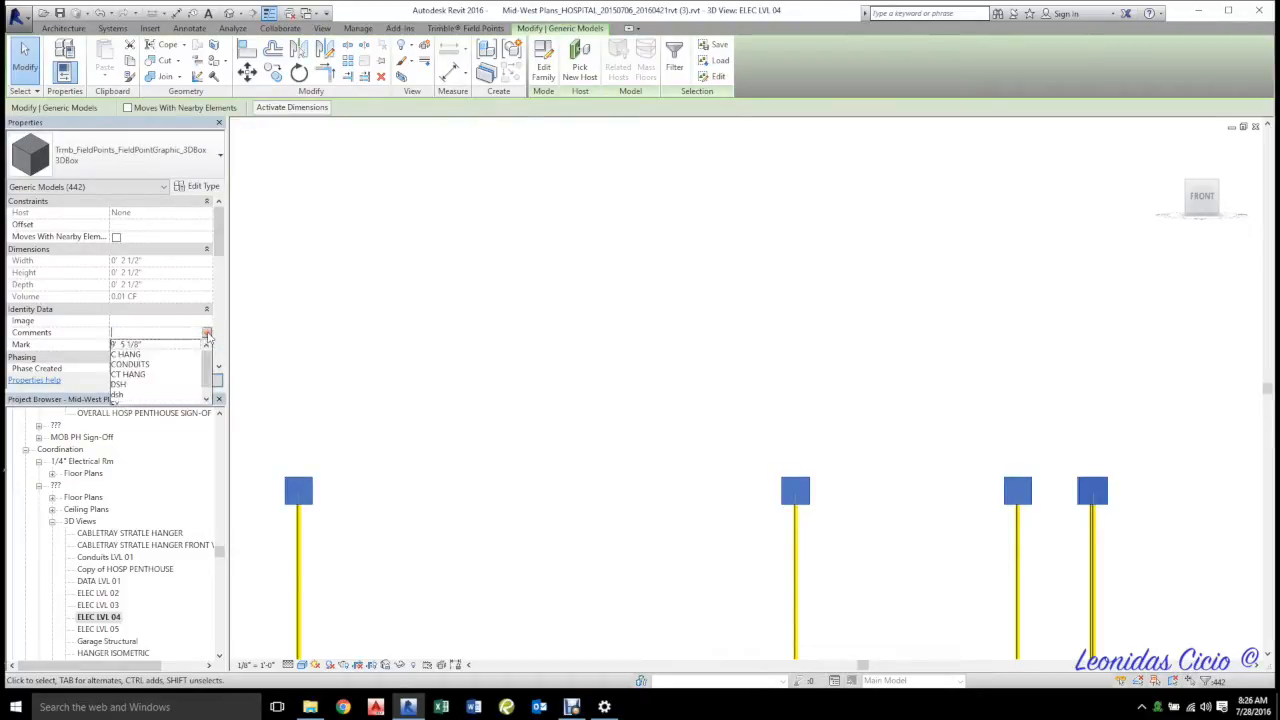
left_click(135, 354)
left_click(195, 382)
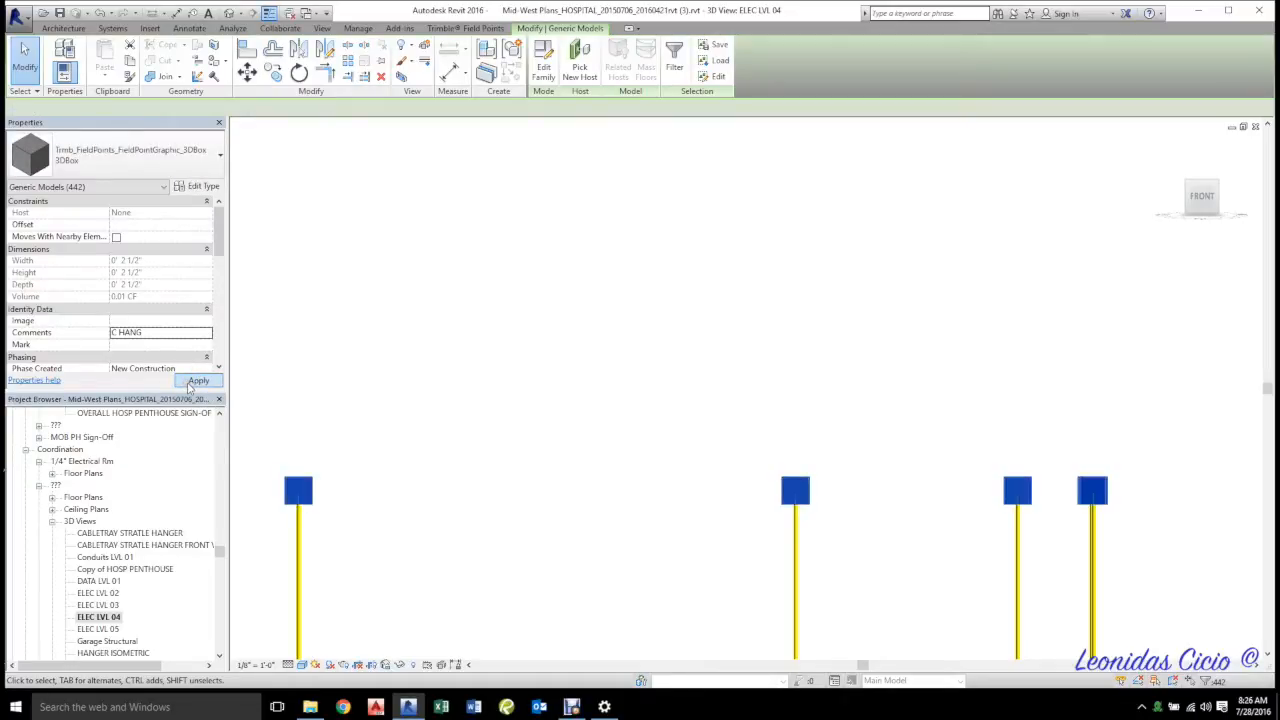
left_click(551, 429)
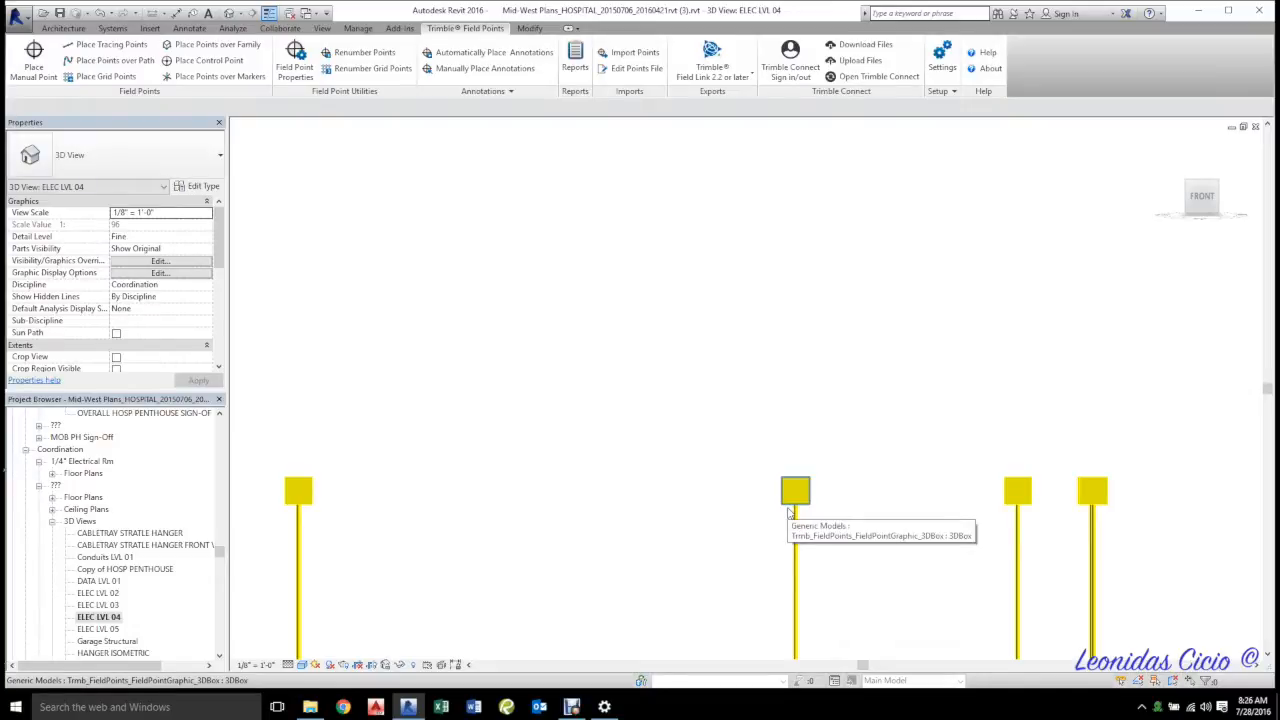
- Turn off visibility of the CONDUITS and CONDUITS HANGER filters and turn on DATA and CABLETRAY HANGER in the ELEC LVL 04 view
key("v")
key("g")
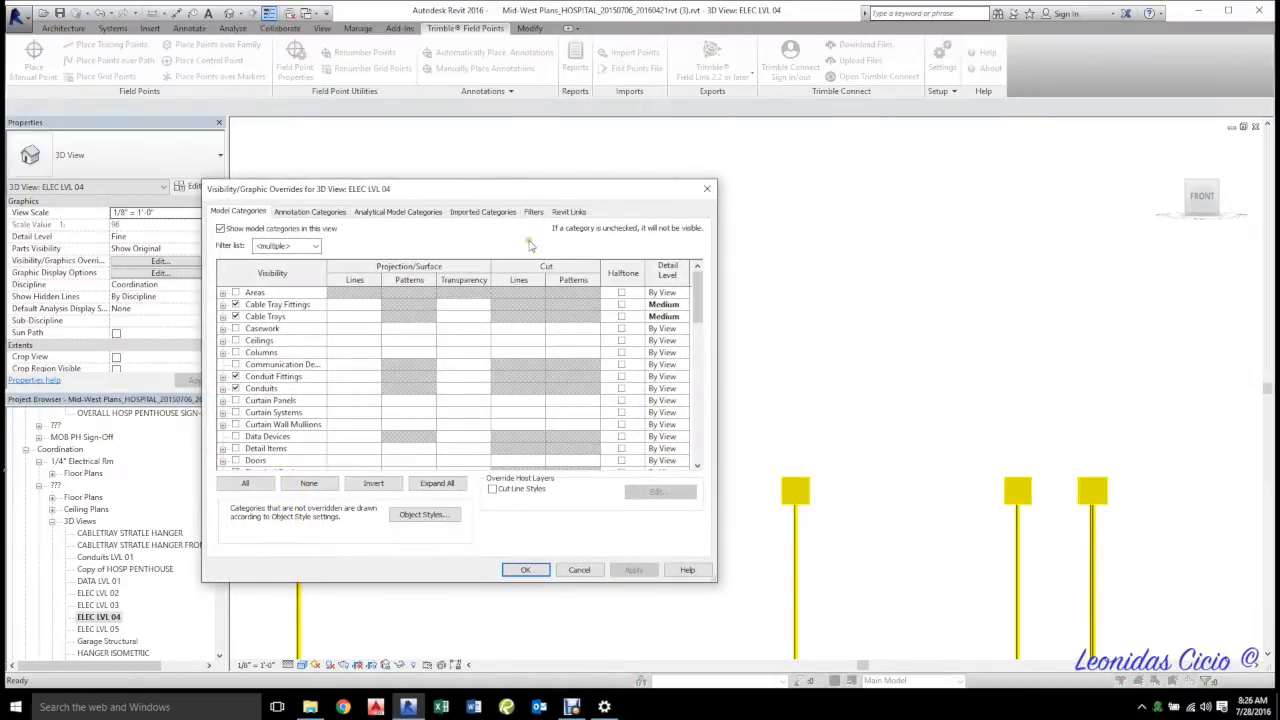
left_click(533, 212)
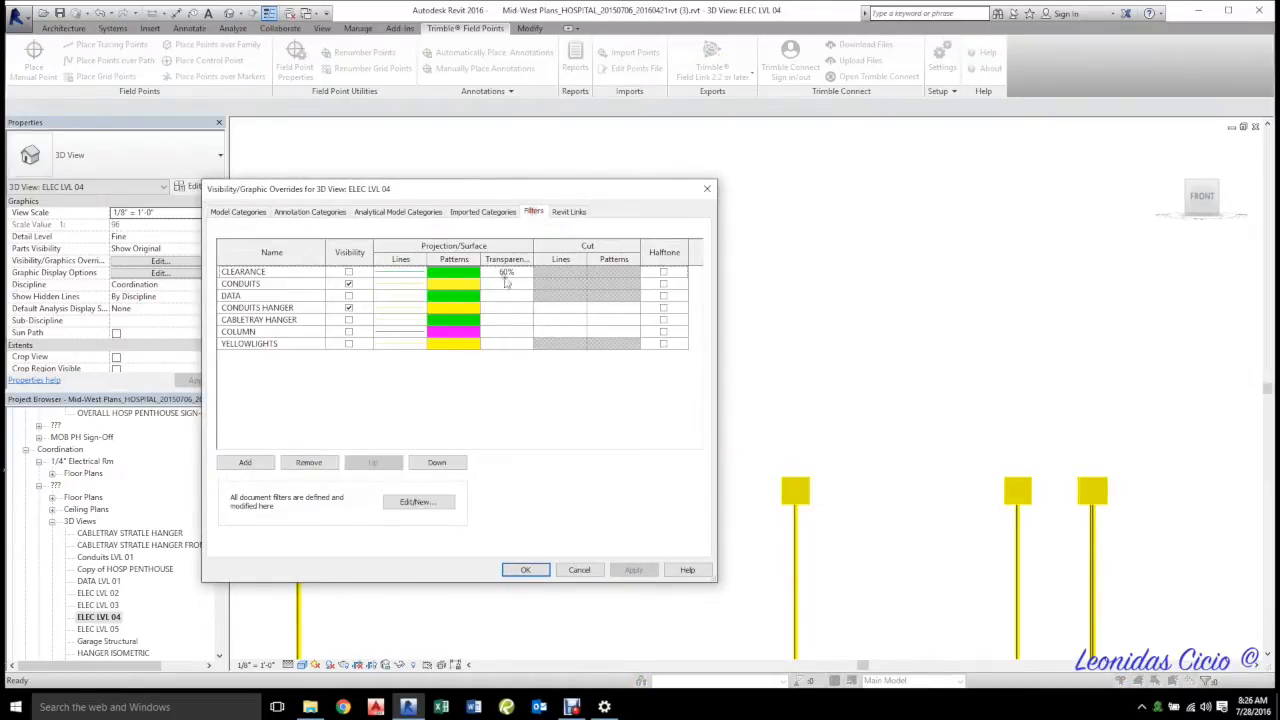
left_click(348, 307)
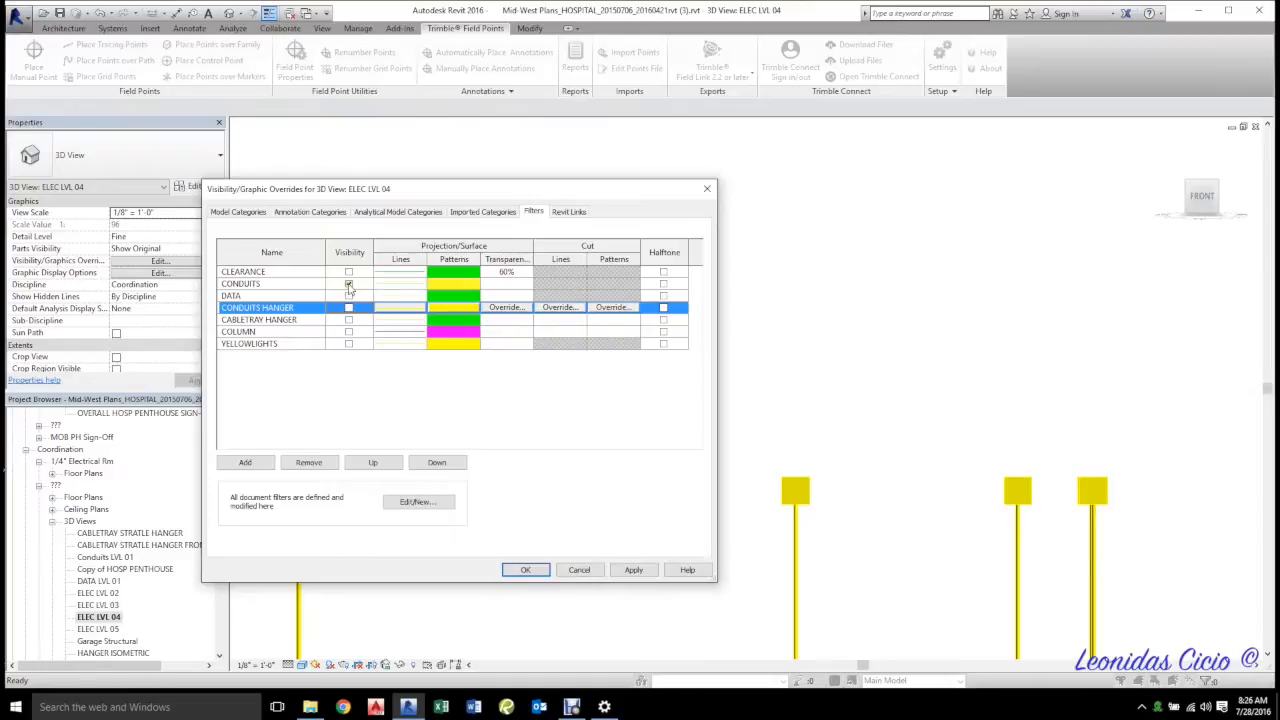
left_click(348, 284)
left_click(348, 296)
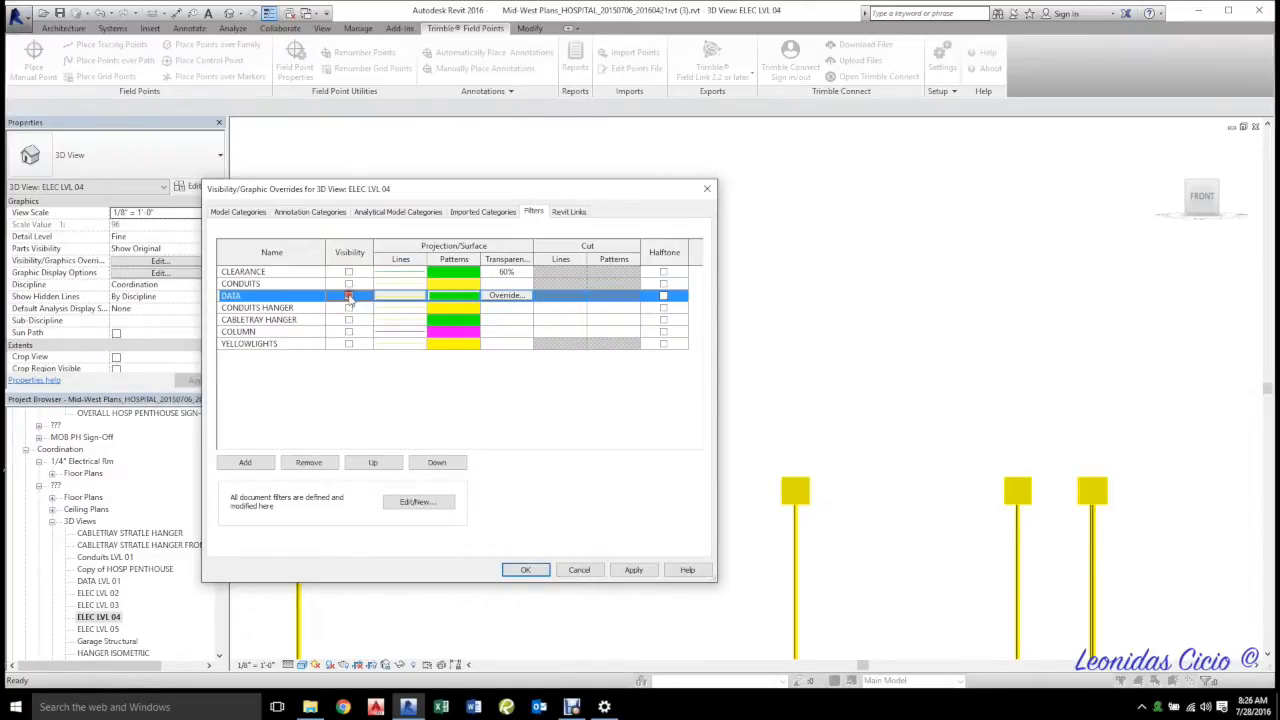
left_click(348, 320)
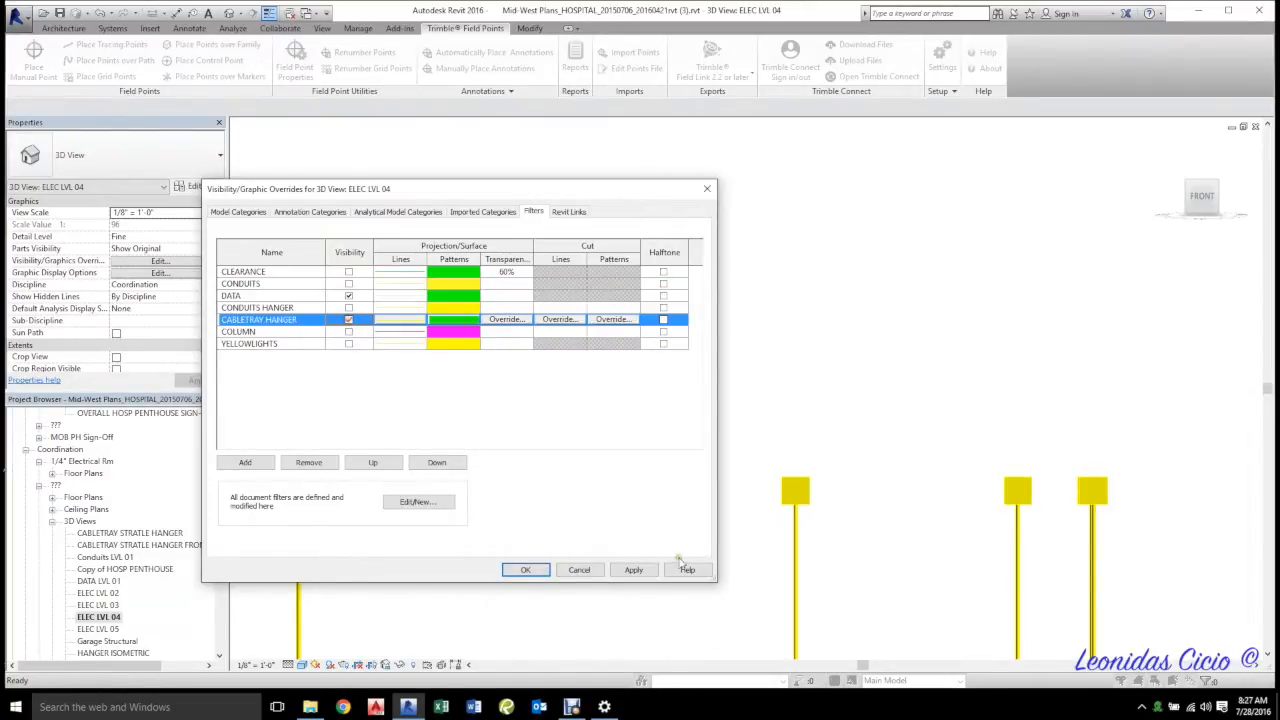
left_click(636, 570)
left_click(527, 570)
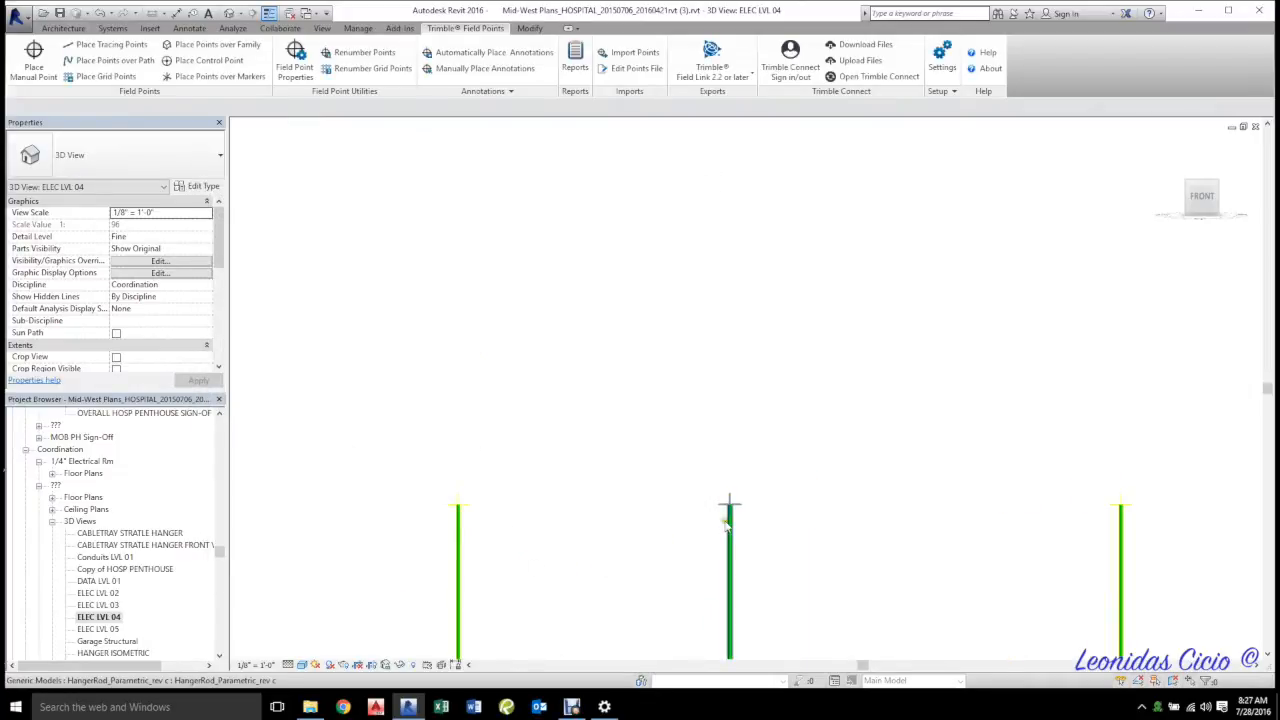
- In the home 3D orientation, start Place Points over Markers with description Data Hangers and group !Cable Tray Hangers
scroll(735, 511, "down", 5)
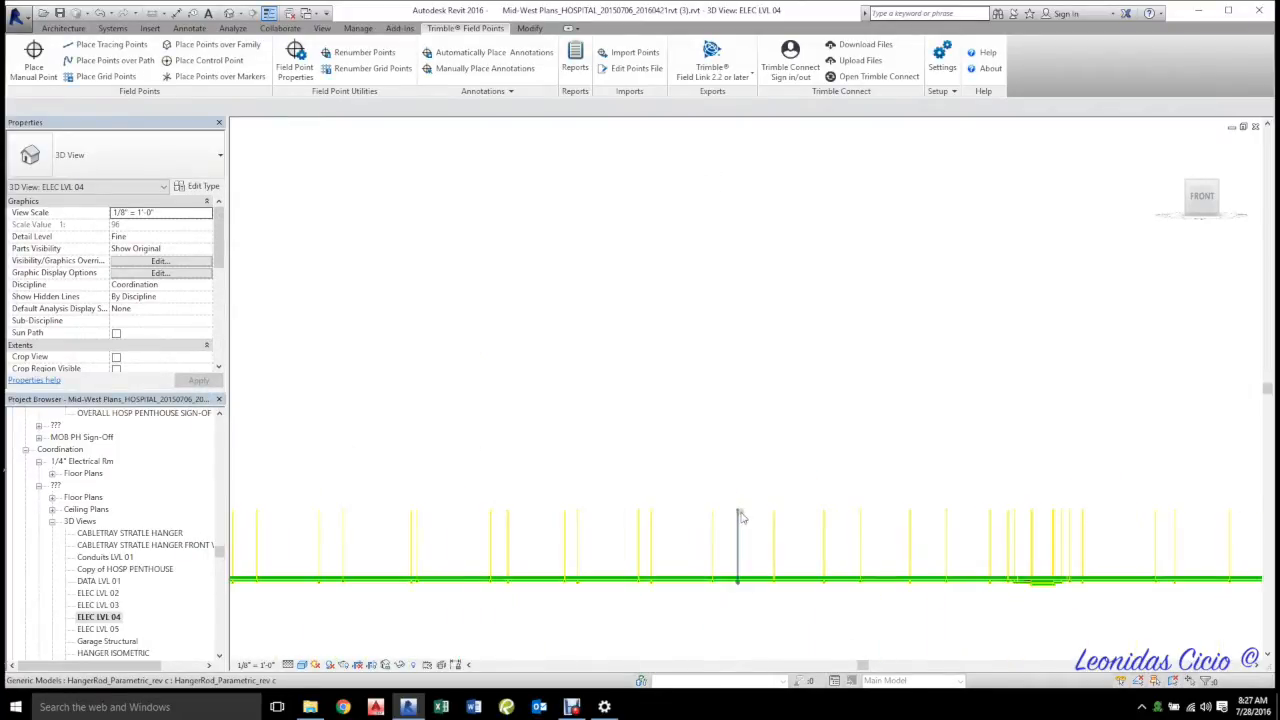
left_click(1176, 176)
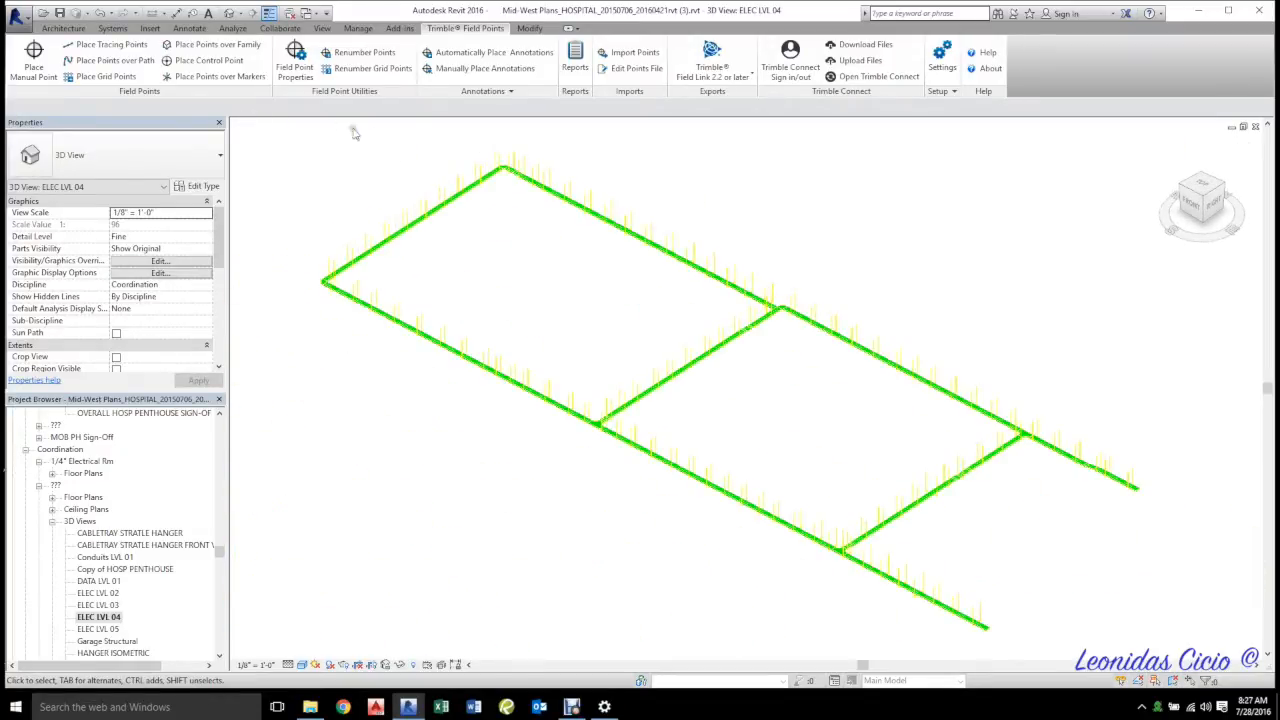
left_click(178, 80)
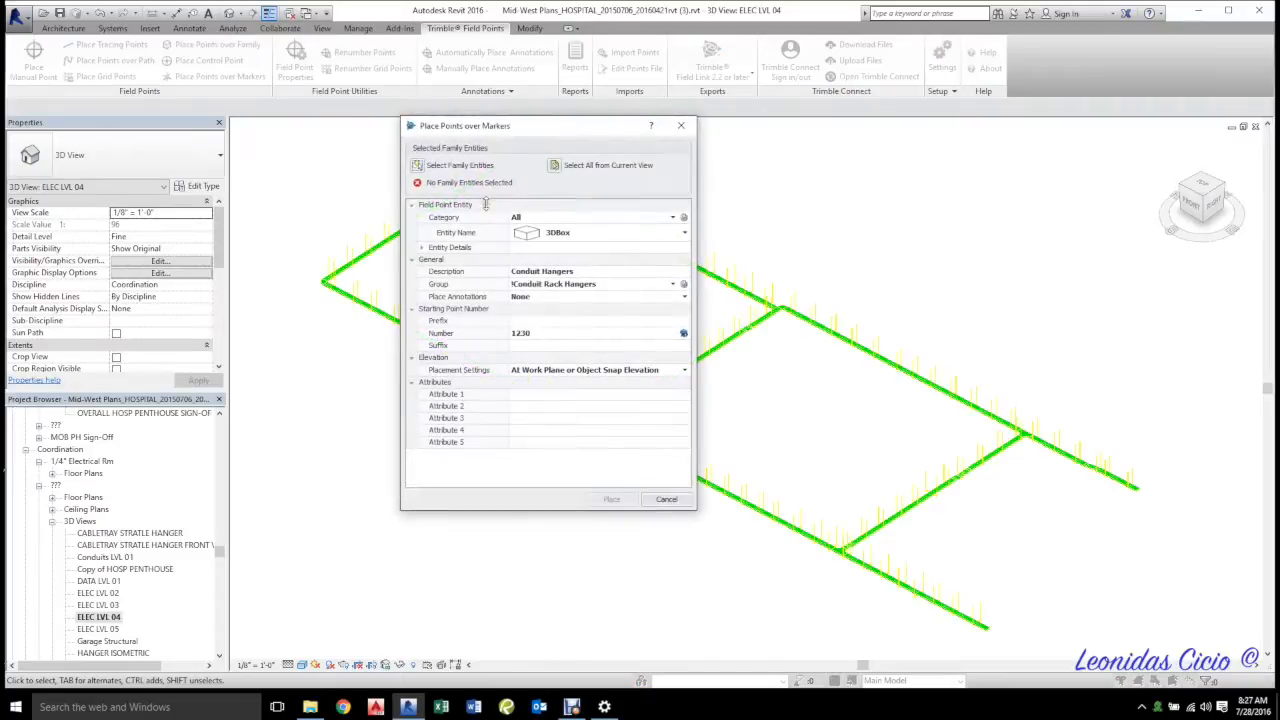
left_click(588, 271)
left_click_drag(539, 270, 492, 272)
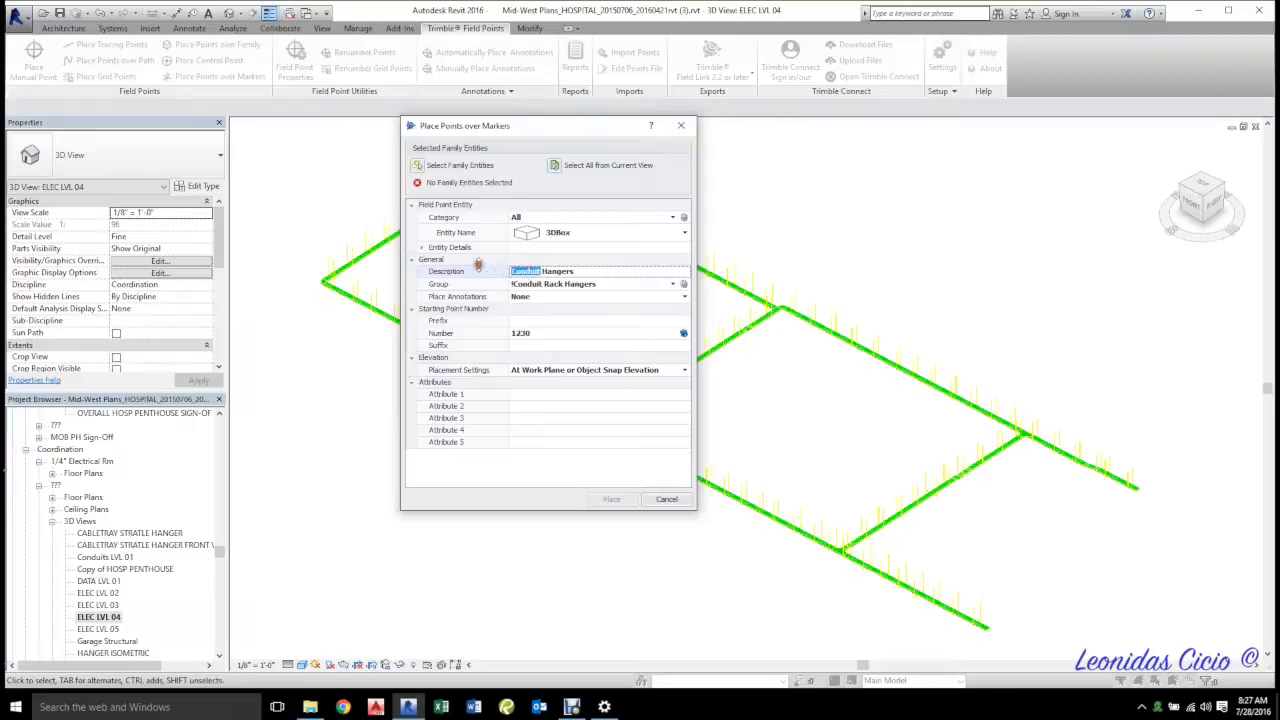
type("Data")
left_click(673, 285)
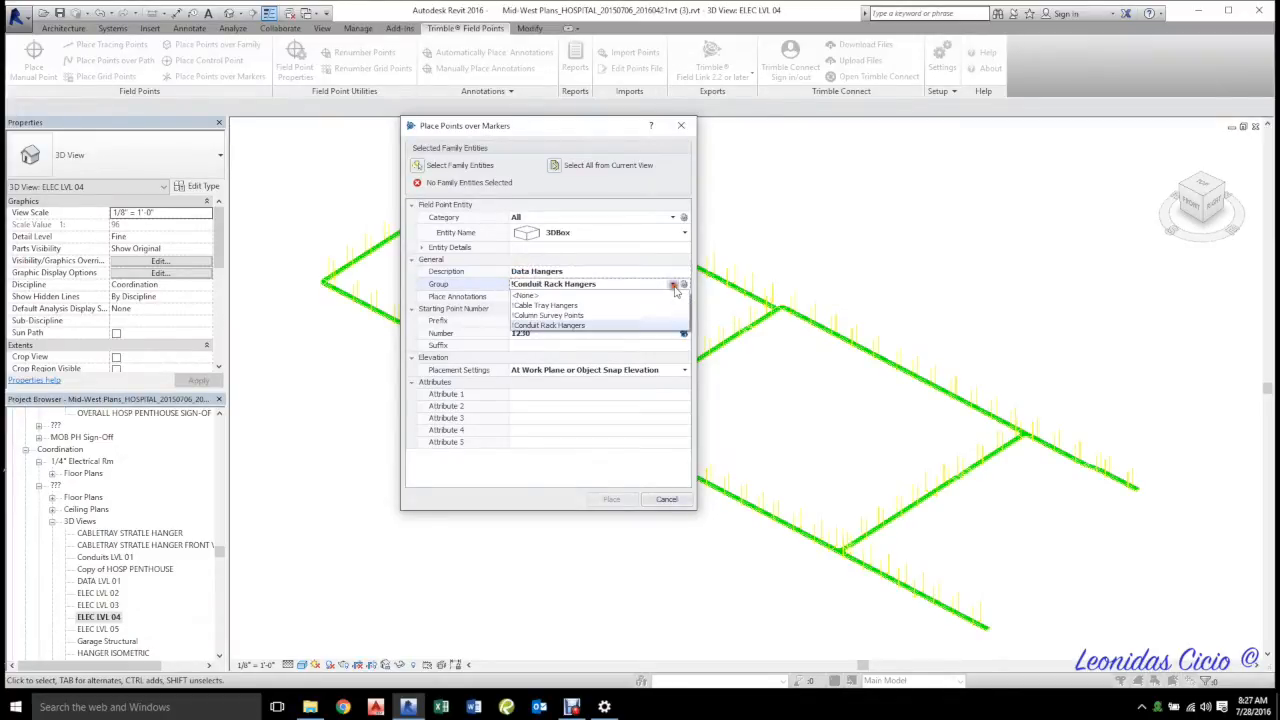
left_click(577, 306)
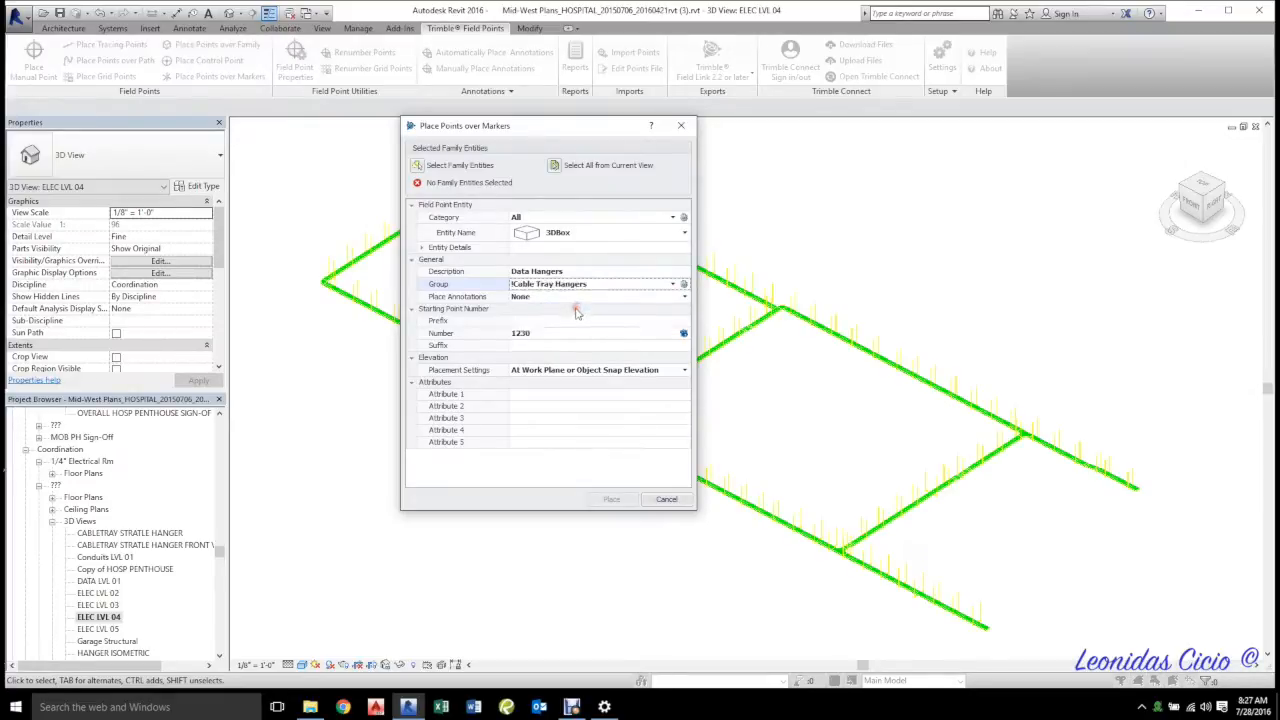
- Set the starting point number to 500 and place 3DBox points over all family entities in the current view
left_click(576, 342)
left_click(549, 334)
left_click_drag(561, 333, 489, 326)
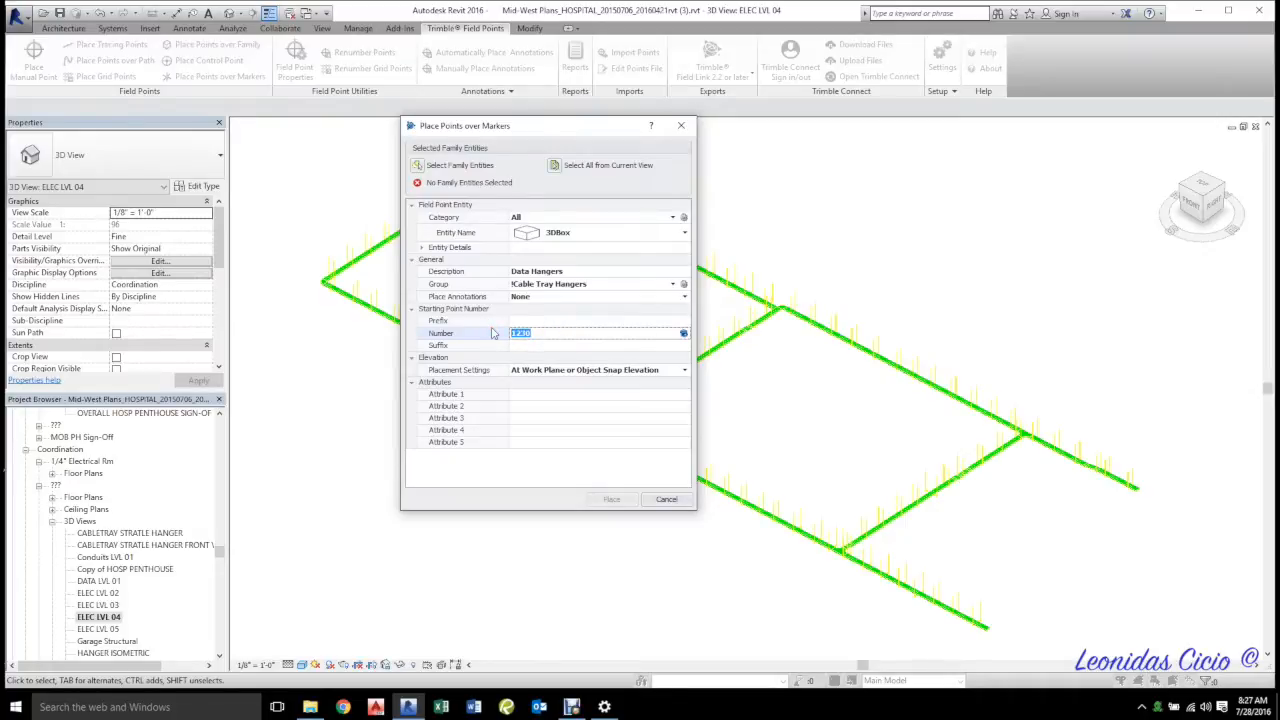
type("500")
left_click(555, 166)
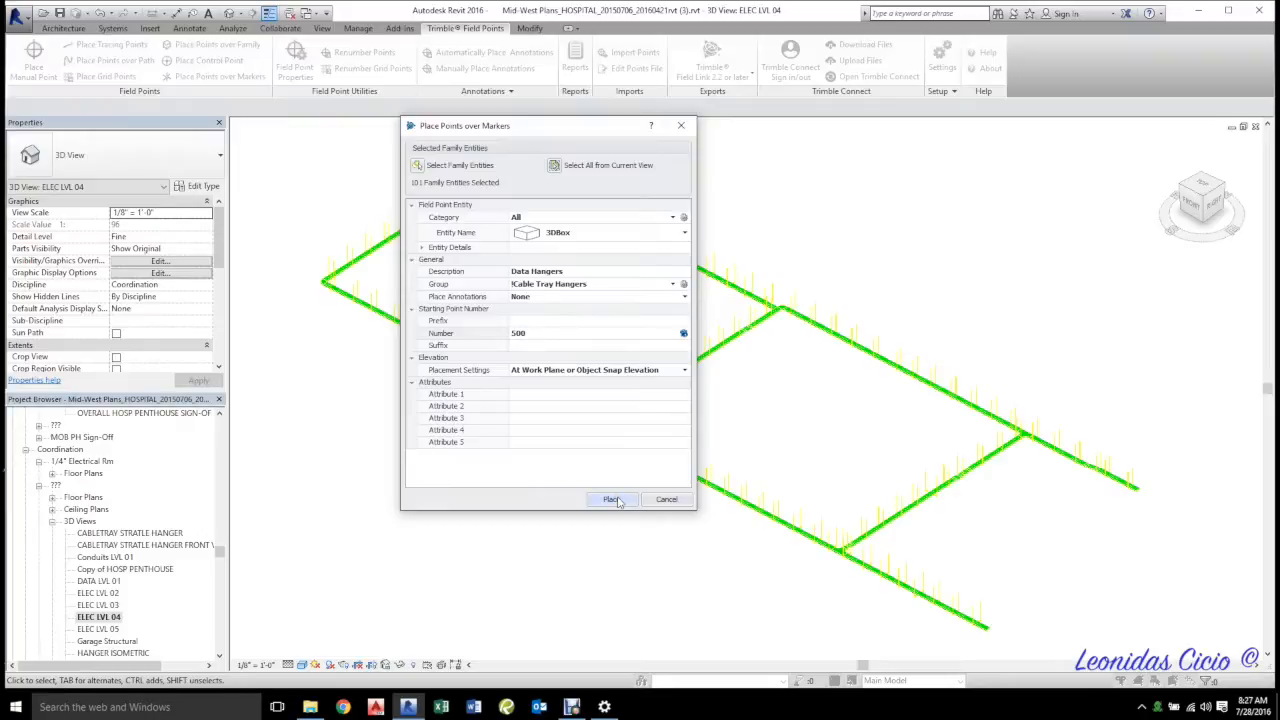
left_click(612, 499)
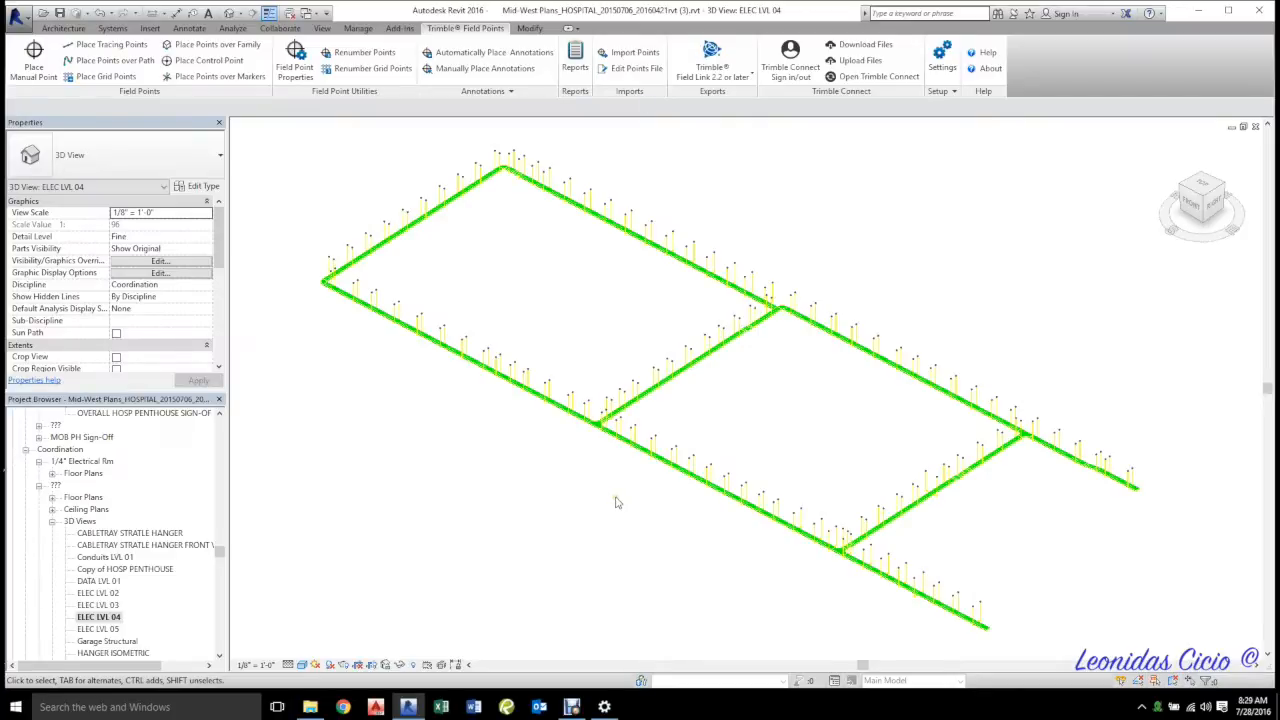
- Select all 3DBox field points visible in the view and set their Comments to CT HANG
scroll(492, 332, "up", 8)
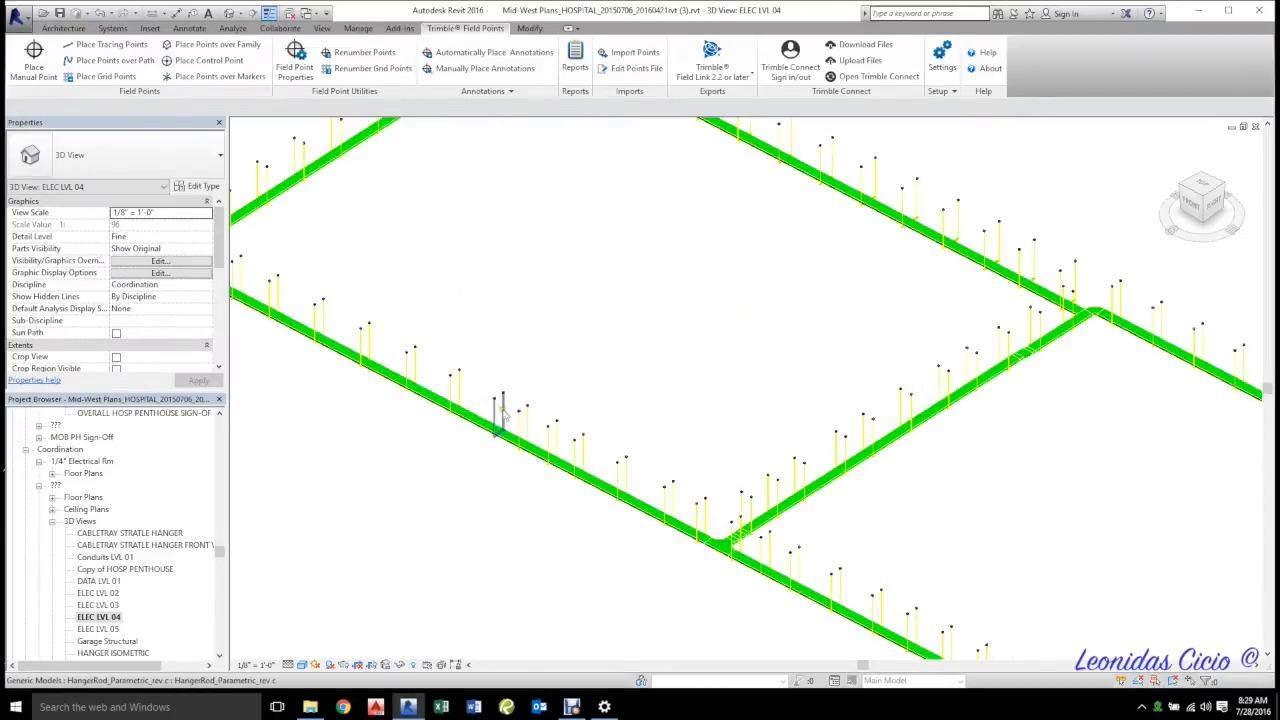
scroll(495, 360, "up", 1)
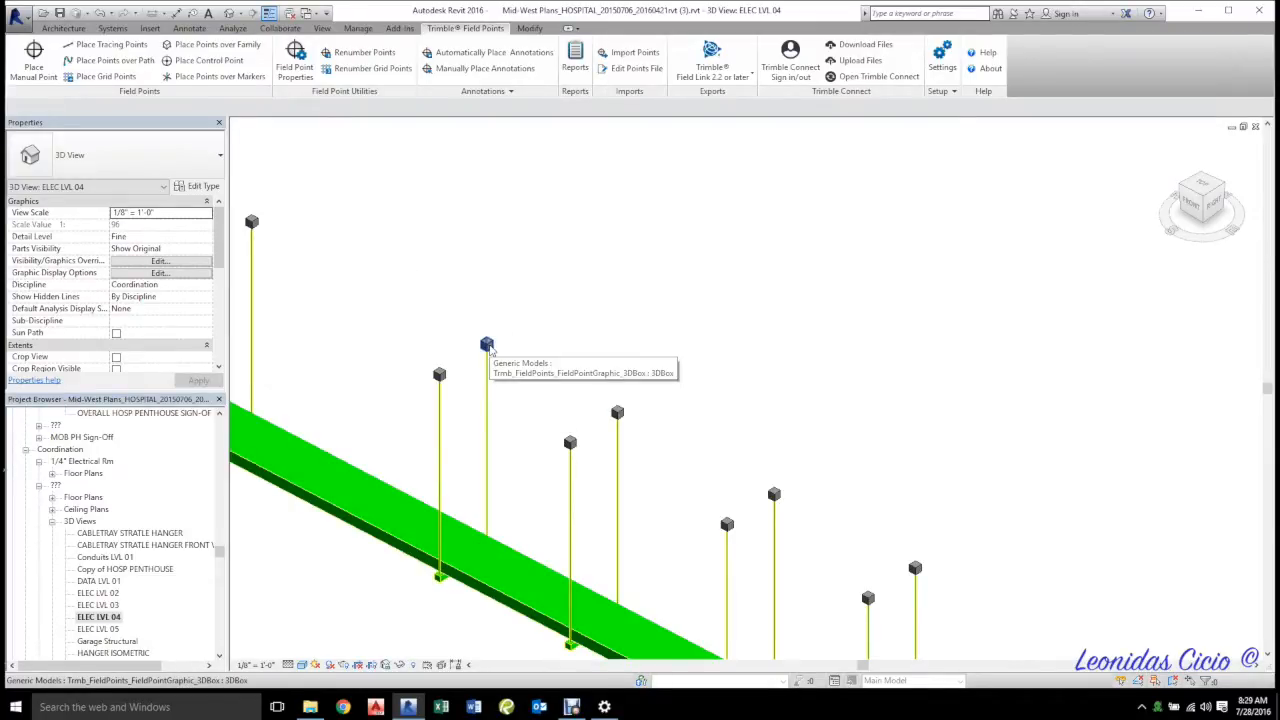
right_click(486, 344)
mouse_move(571, 481)
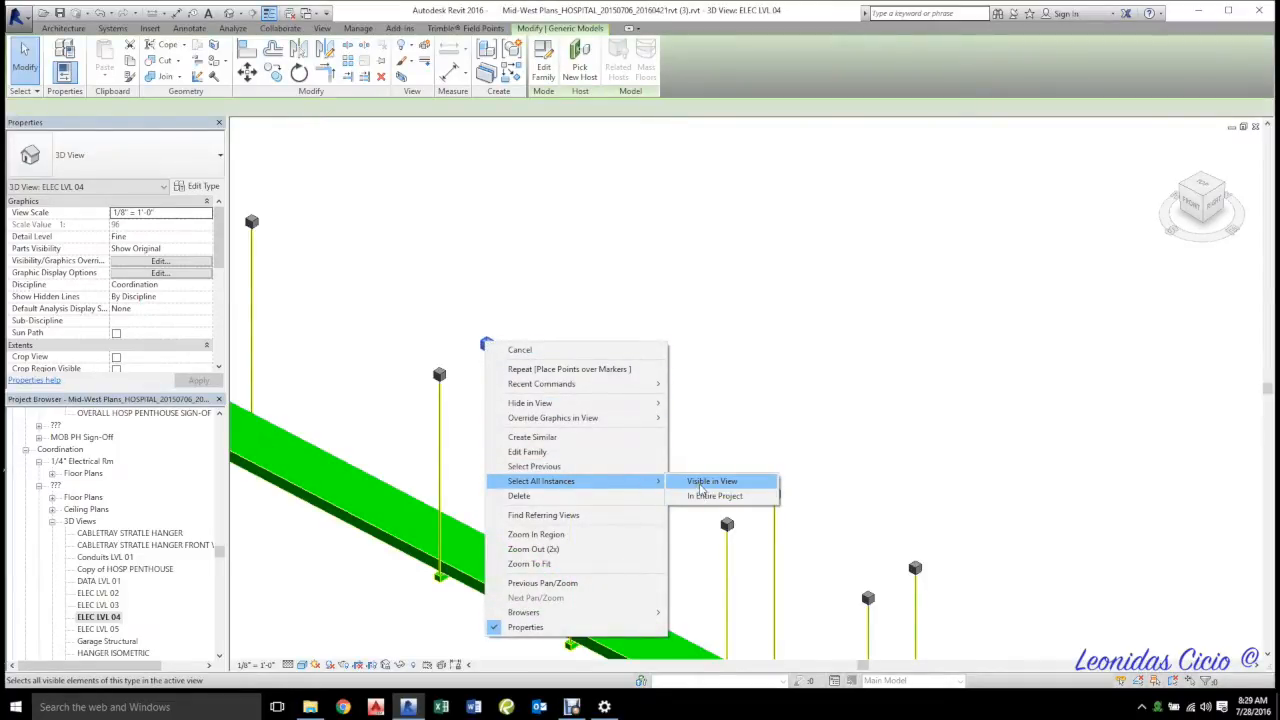
left_click(712, 482)
left_click(148, 333)
left_click(206, 336)
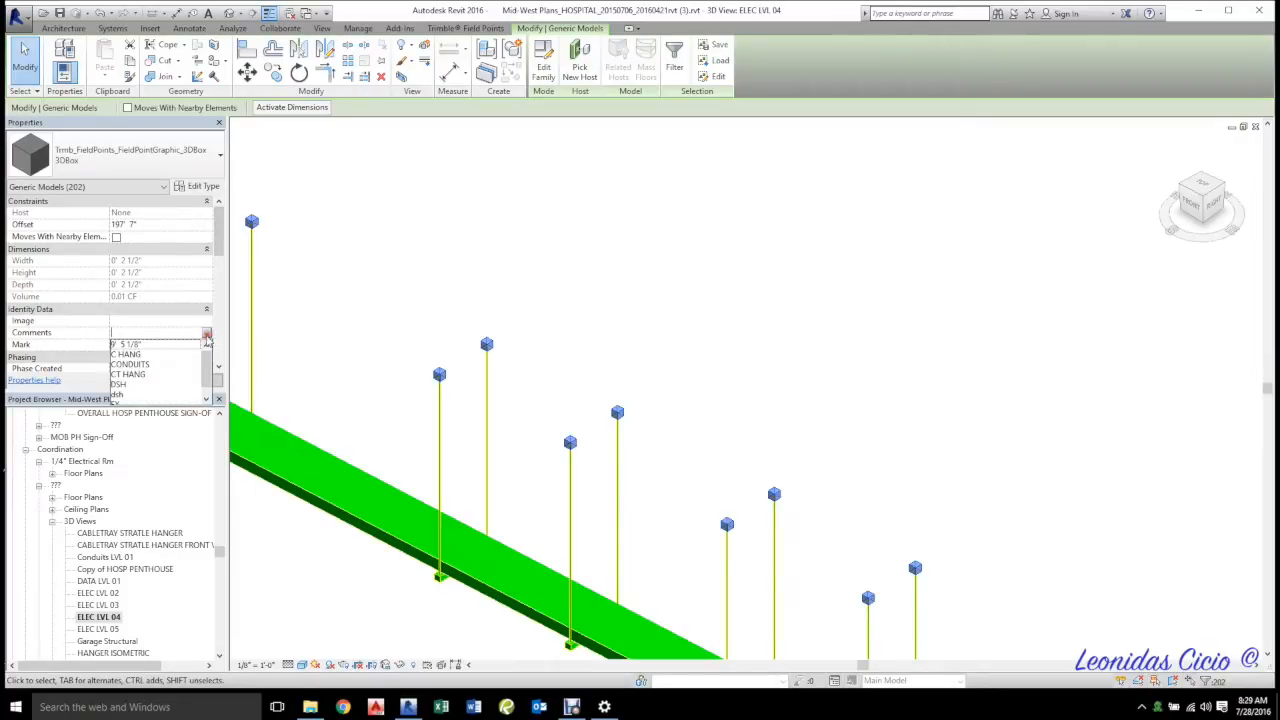
left_click(145, 375)
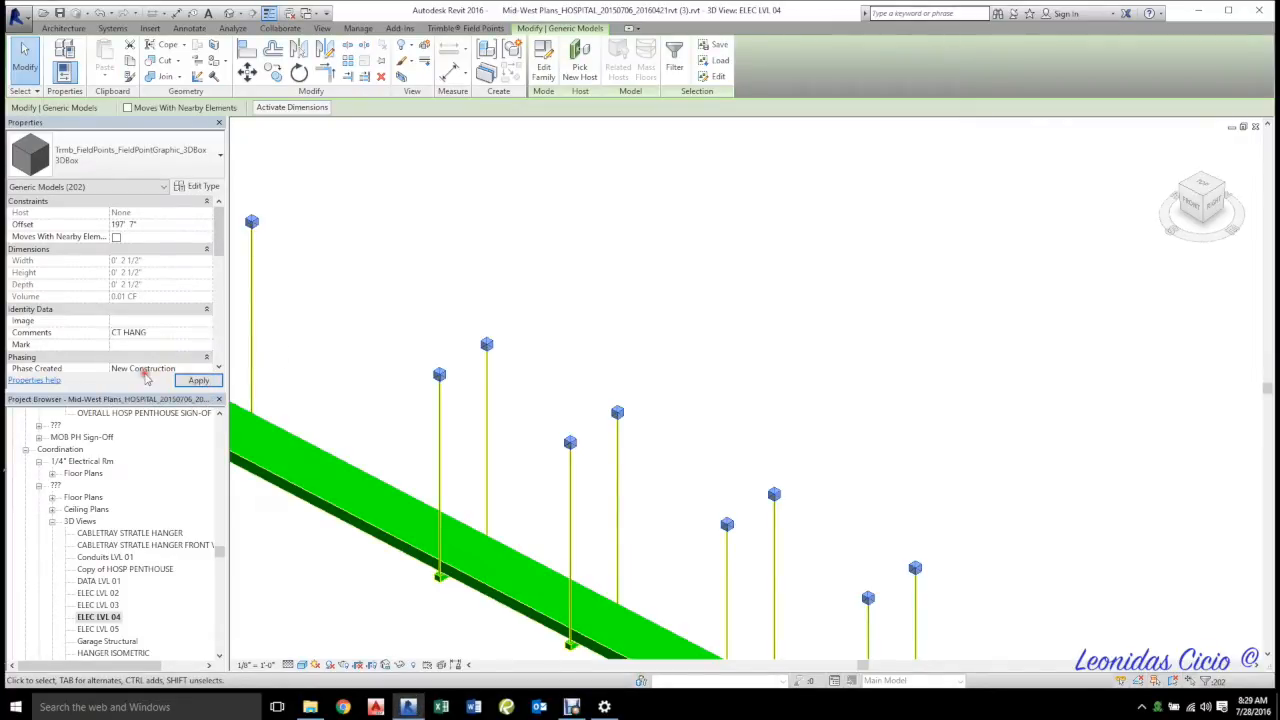
left_click(199, 381)
left_click(771, 366)
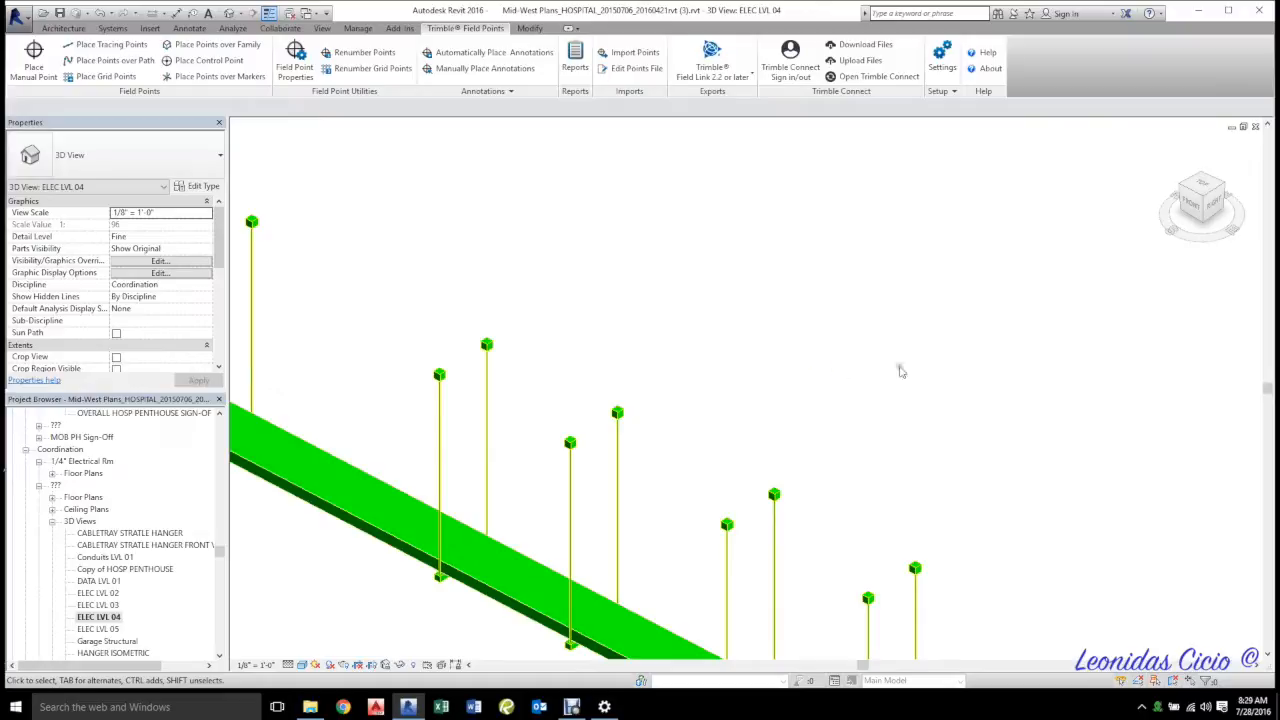
- Switch to the front orientation and turn off visibility of the DATA and CABLETRAY HANGER filters
left_click(1200, 203)
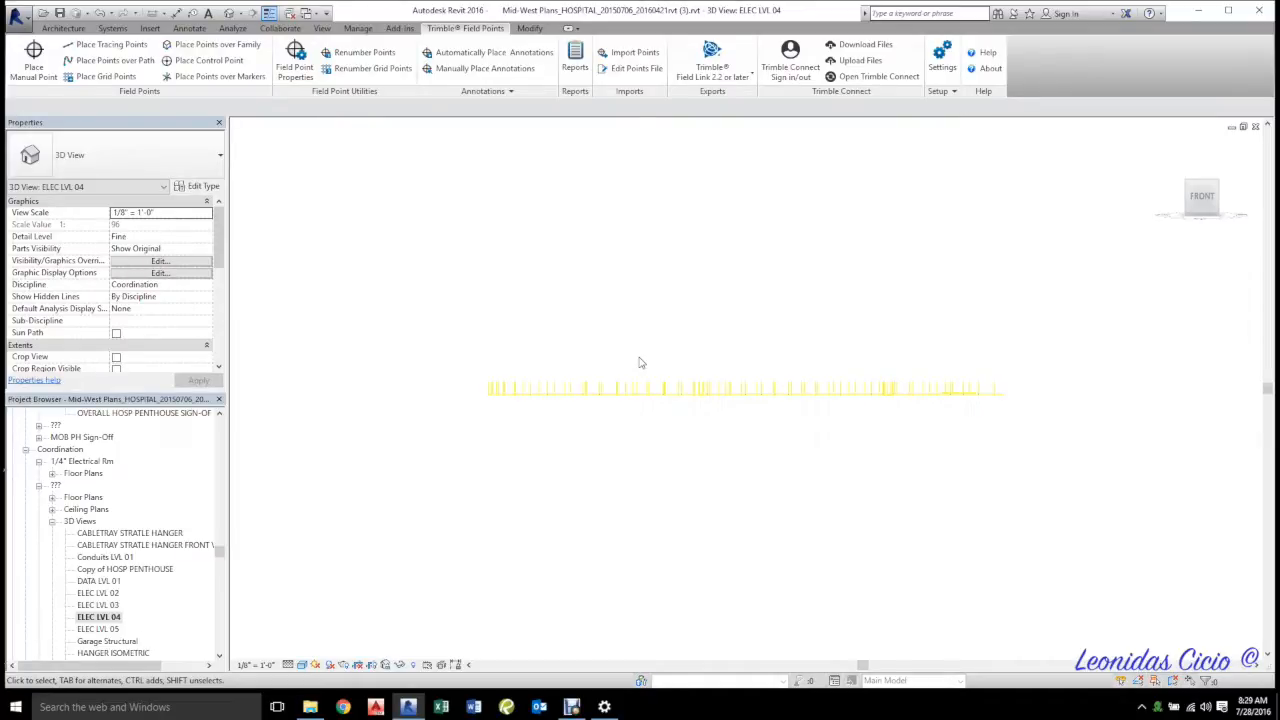
key("v")
key("g")
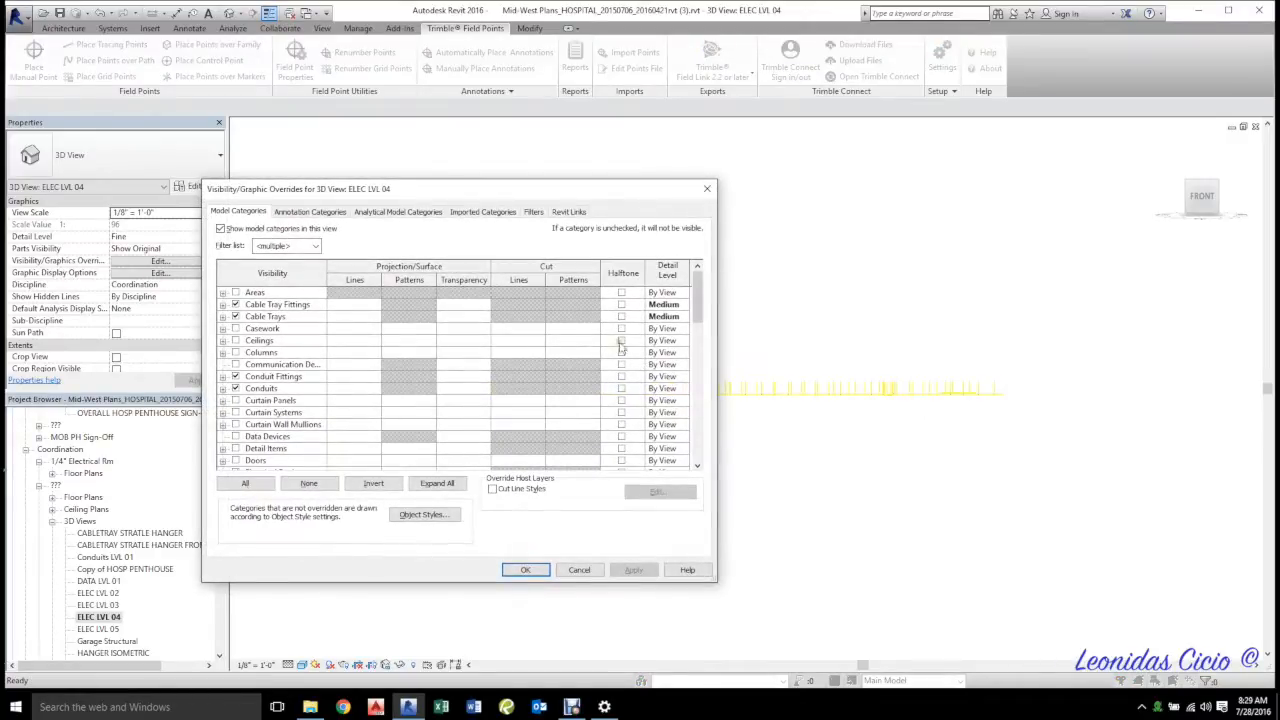
left_click(533, 211)
left_click(348, 296)
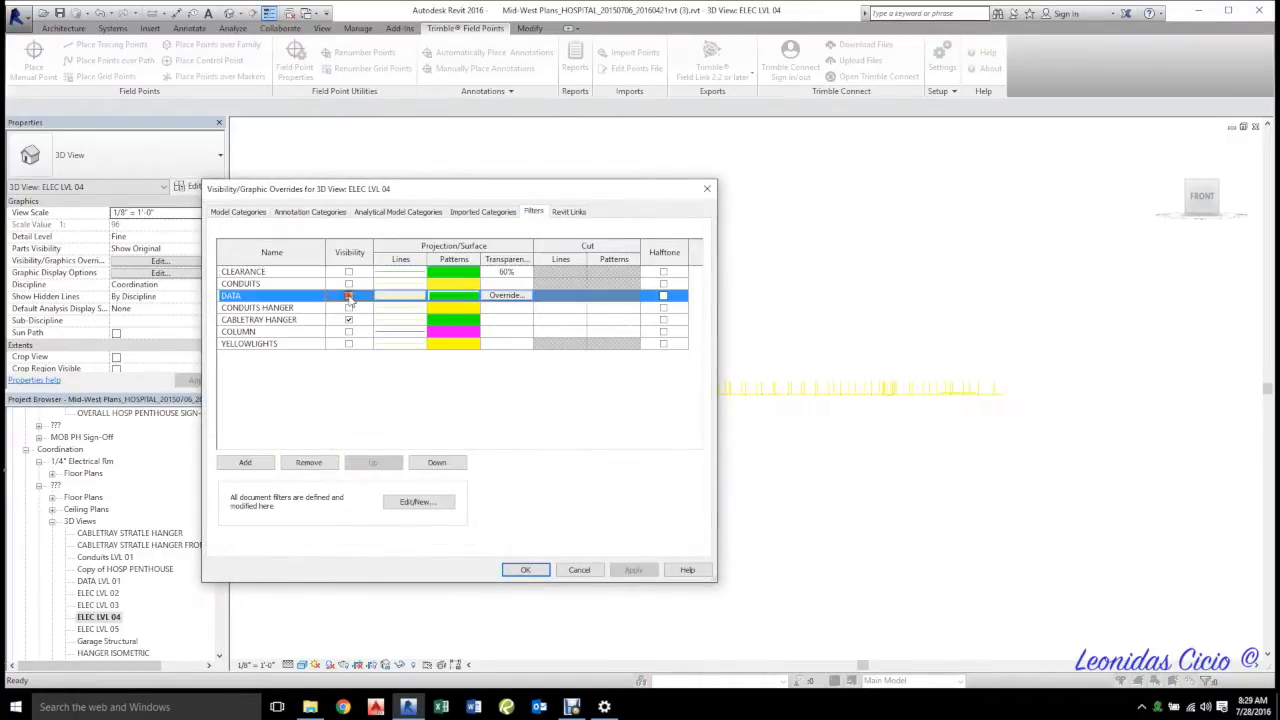
left_click(348, 319)
left_click(633, 569)
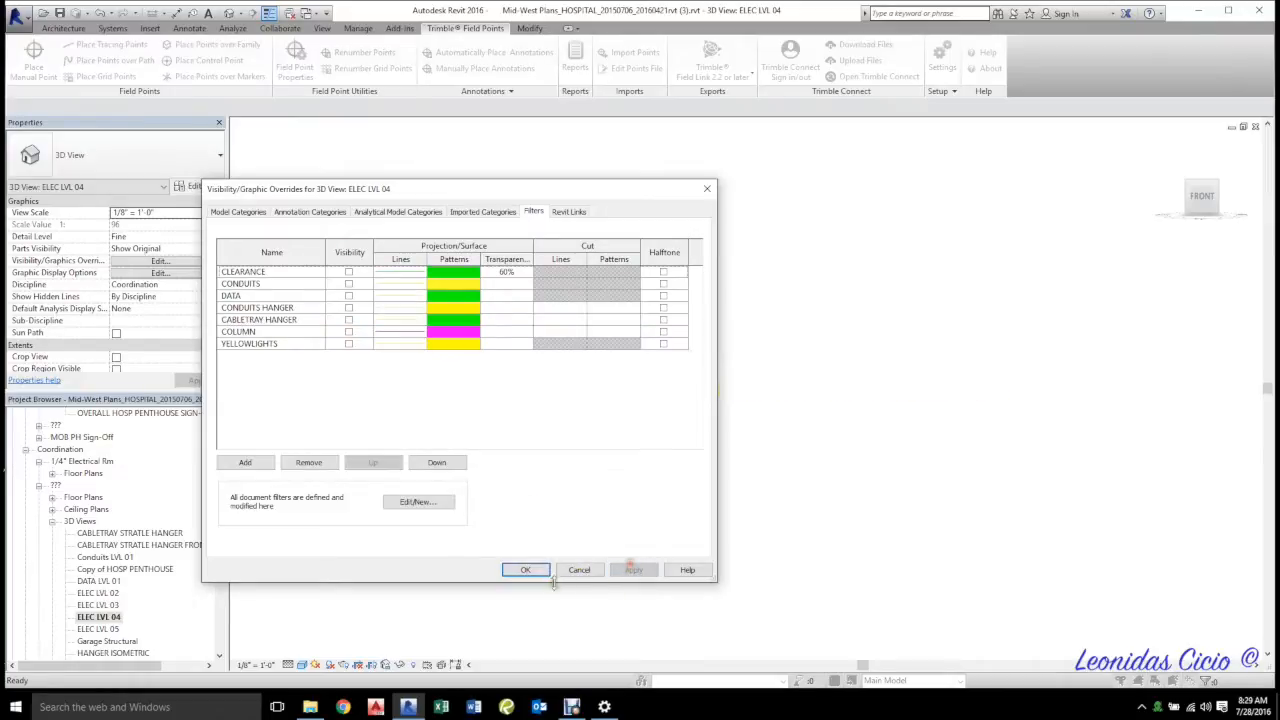
left_click(527, 570)
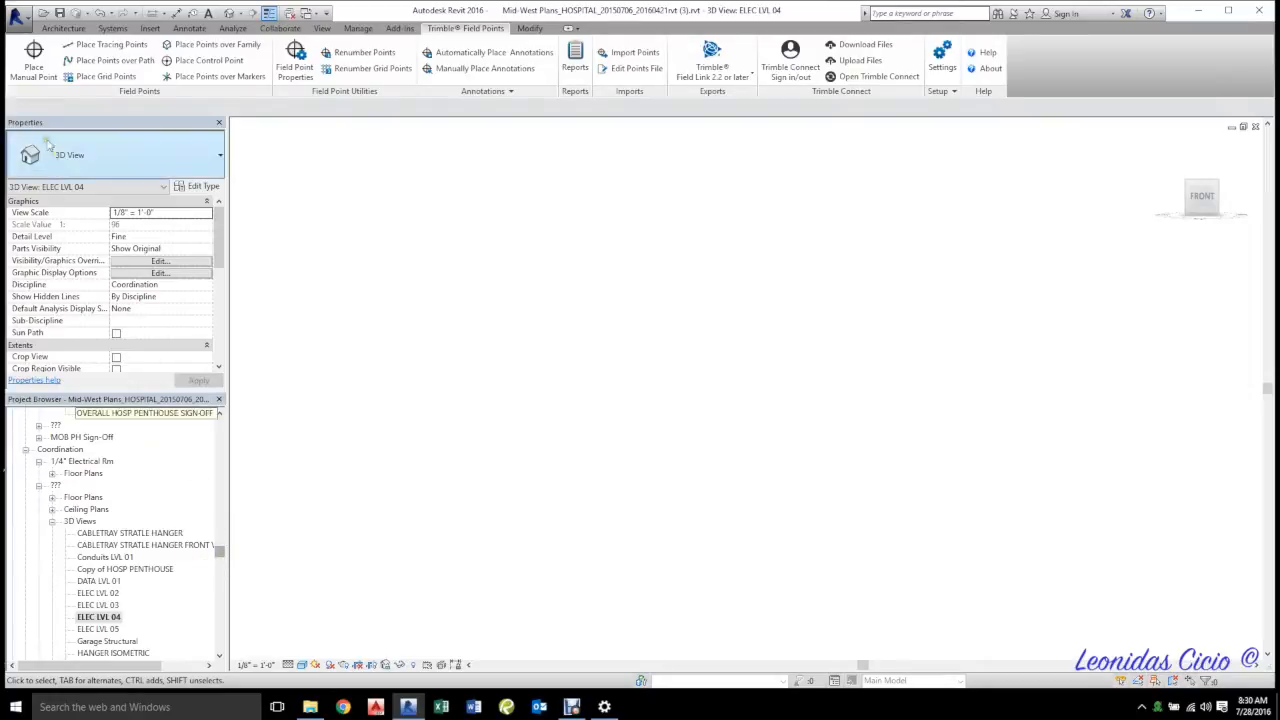
- Open the SURVEY POINTS.rvt project, ignoring its unresolved references
left_click(17, 17)
left_click(52, 100)
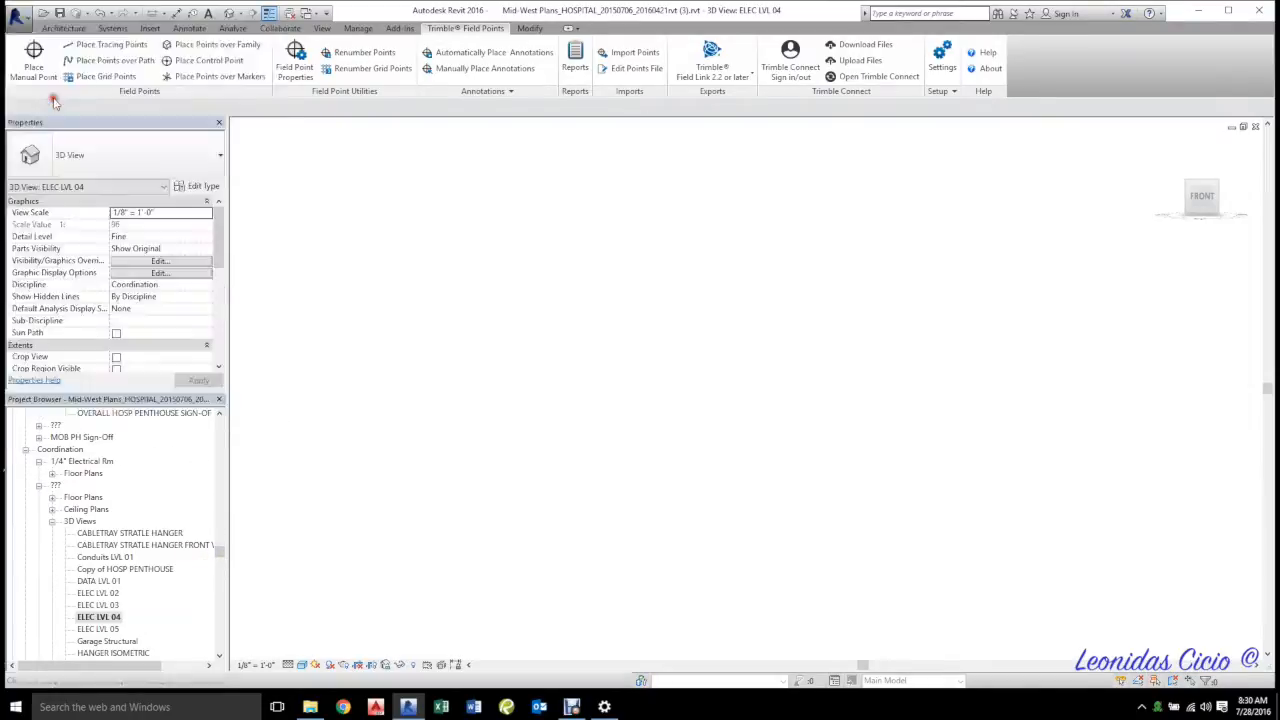
left_click(227, 136)
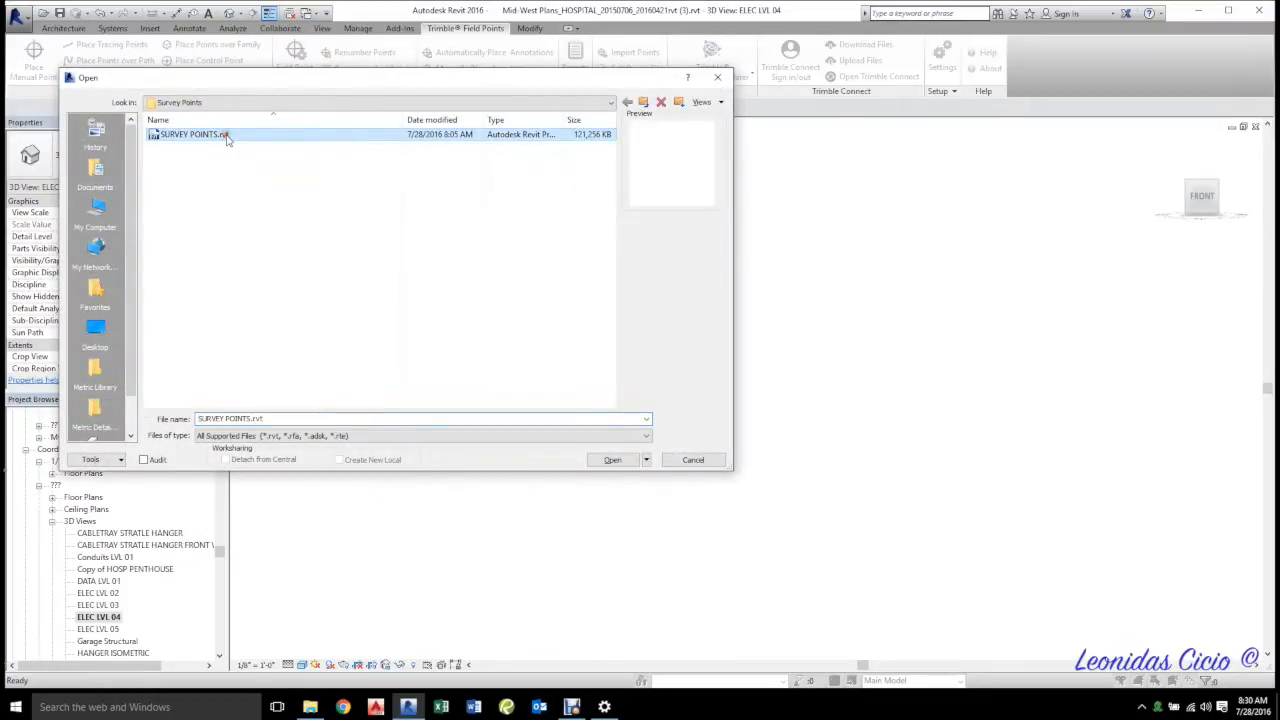
double_click(227, 136)
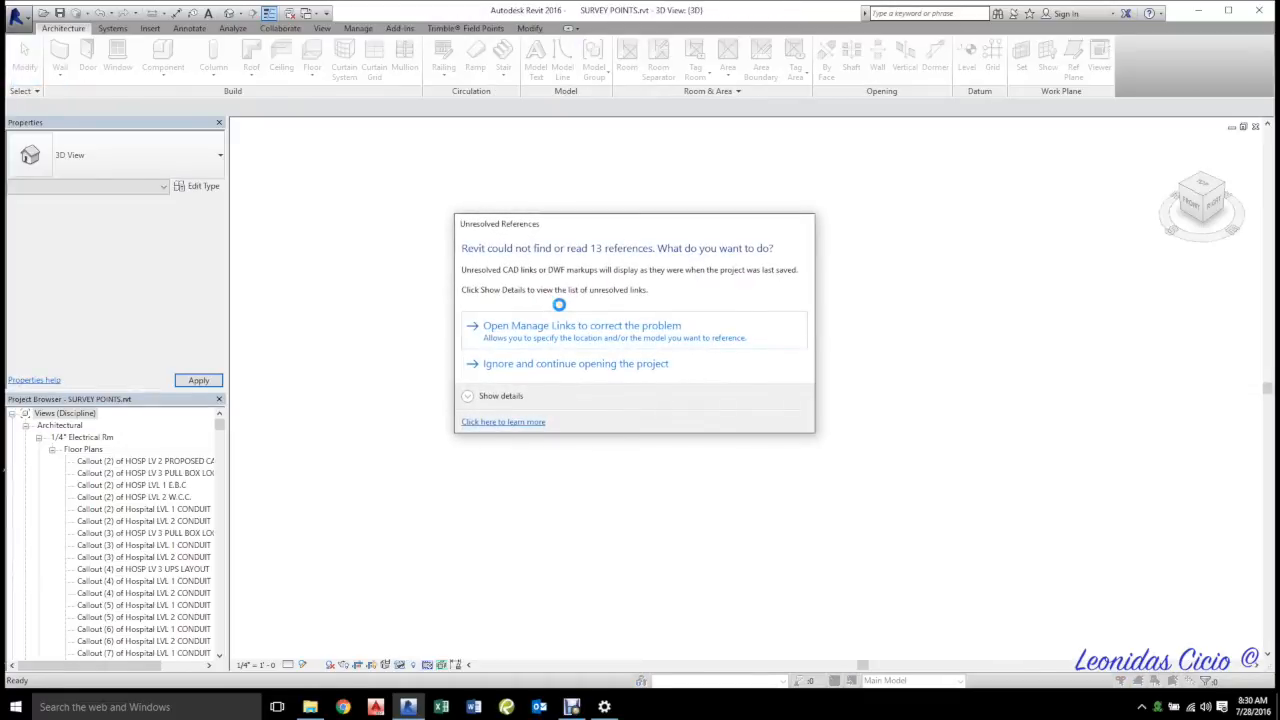
left_click(531, 364)
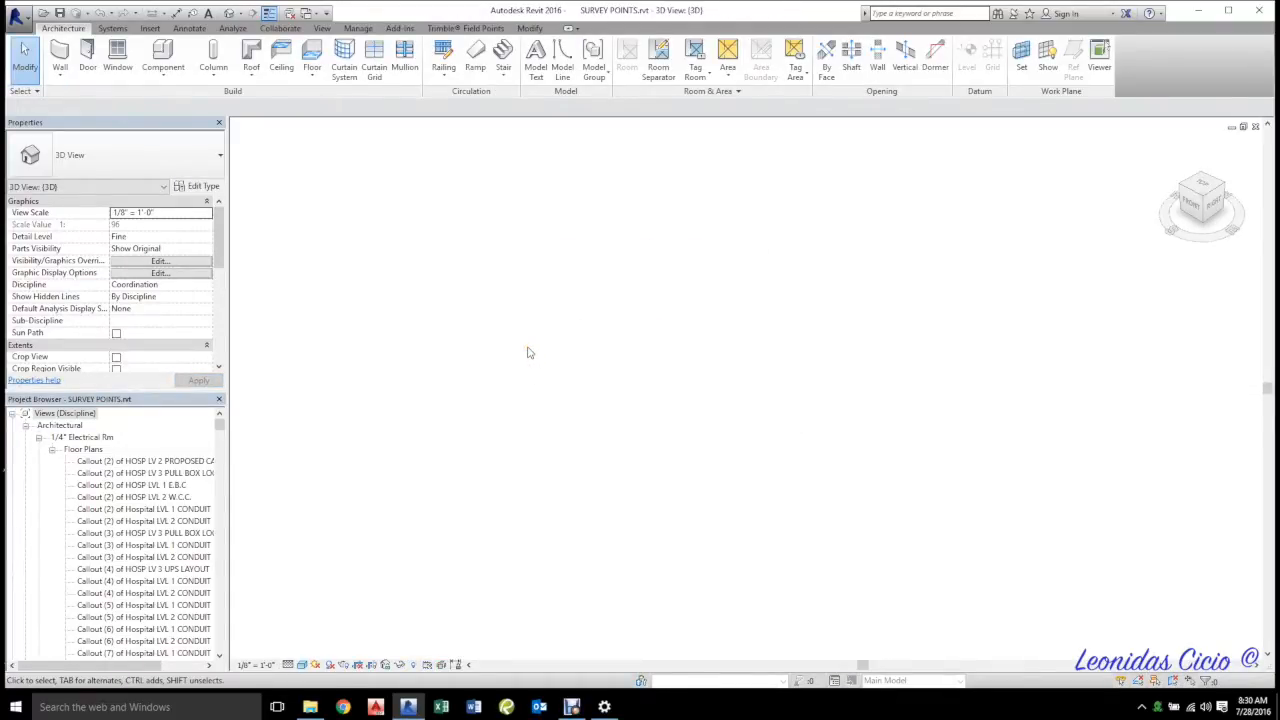
- Select all 3DBox survey points visible in the SURVEY POINTS 3D view and copy them to the clipboard
middle_click_drag(852, 319, 656, 540)
middle_click_drag(834, 412, 808, 557)
scroll(808, 557, "up", 1)
left_click(677, 468)
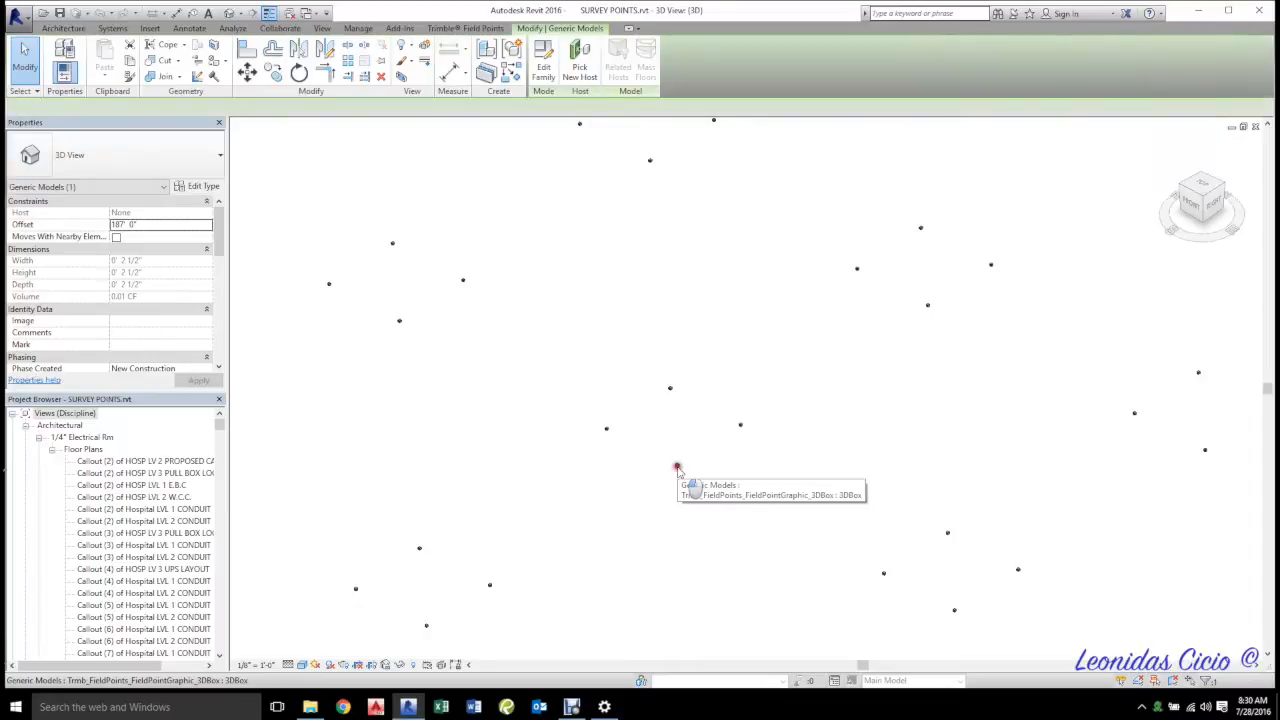
right_click(677, 468)
mouse_move(731, 316)
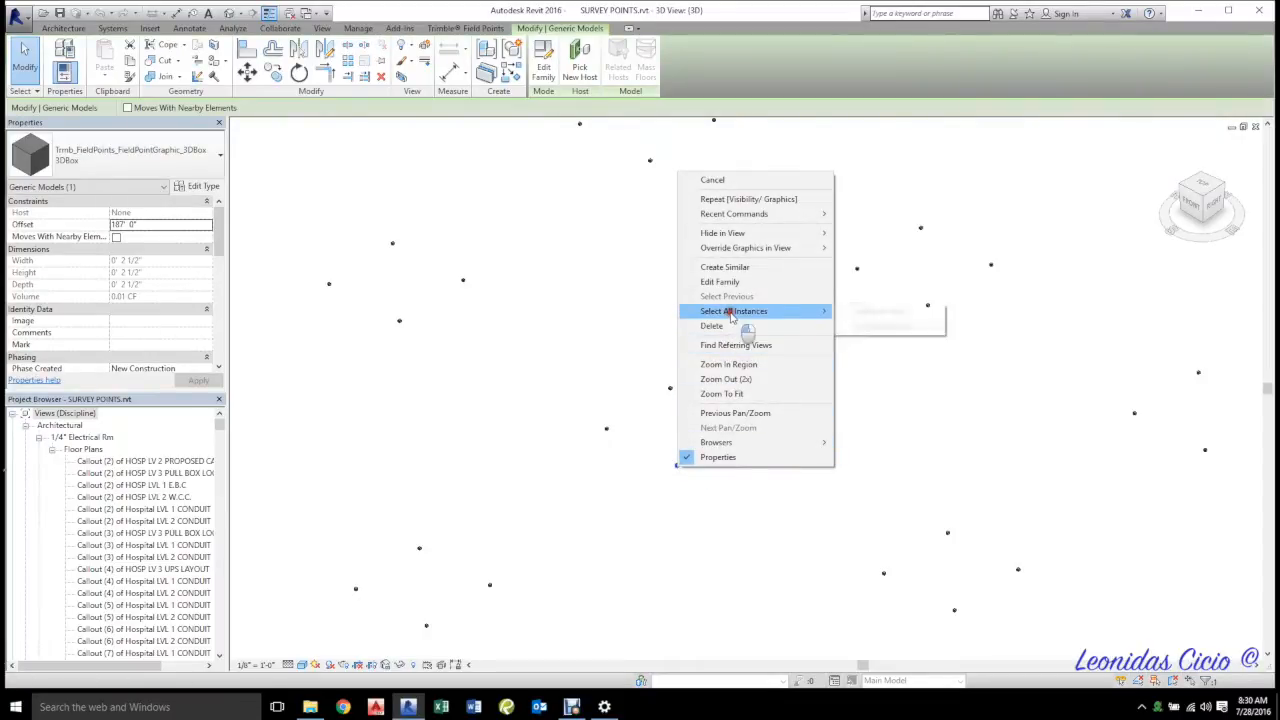
left_click(880, 311)
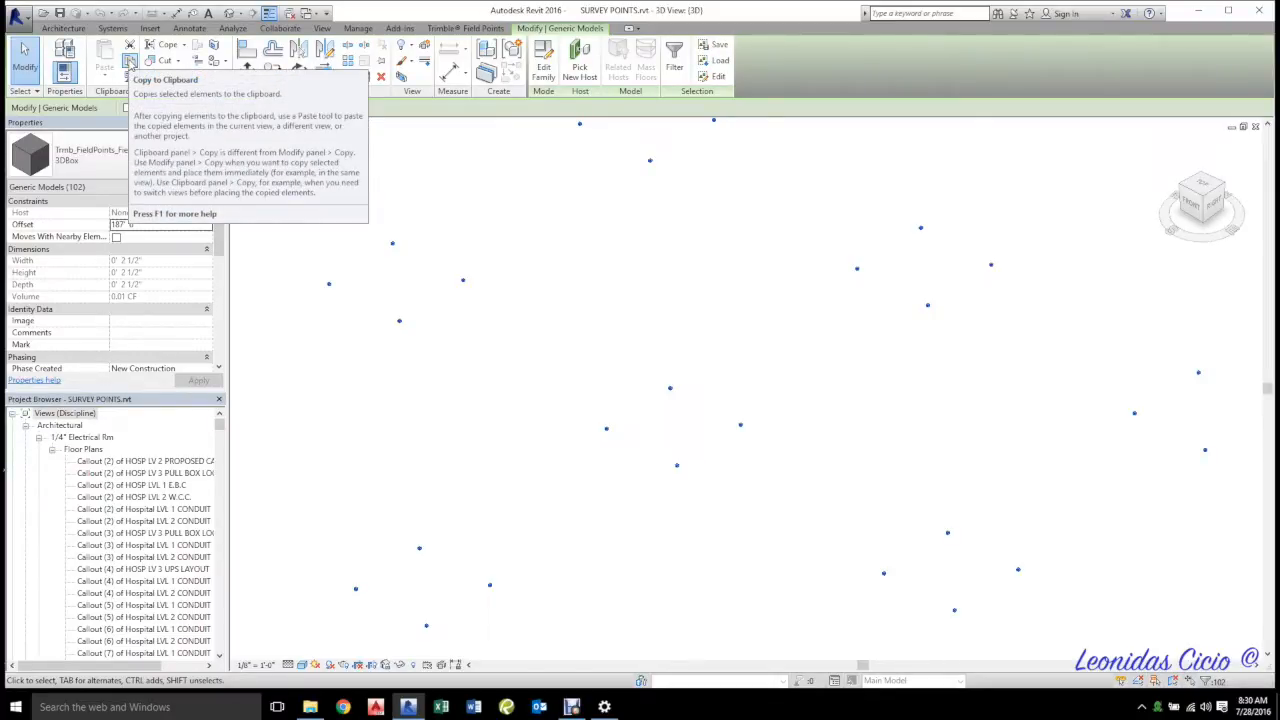
left_click(129, 62)
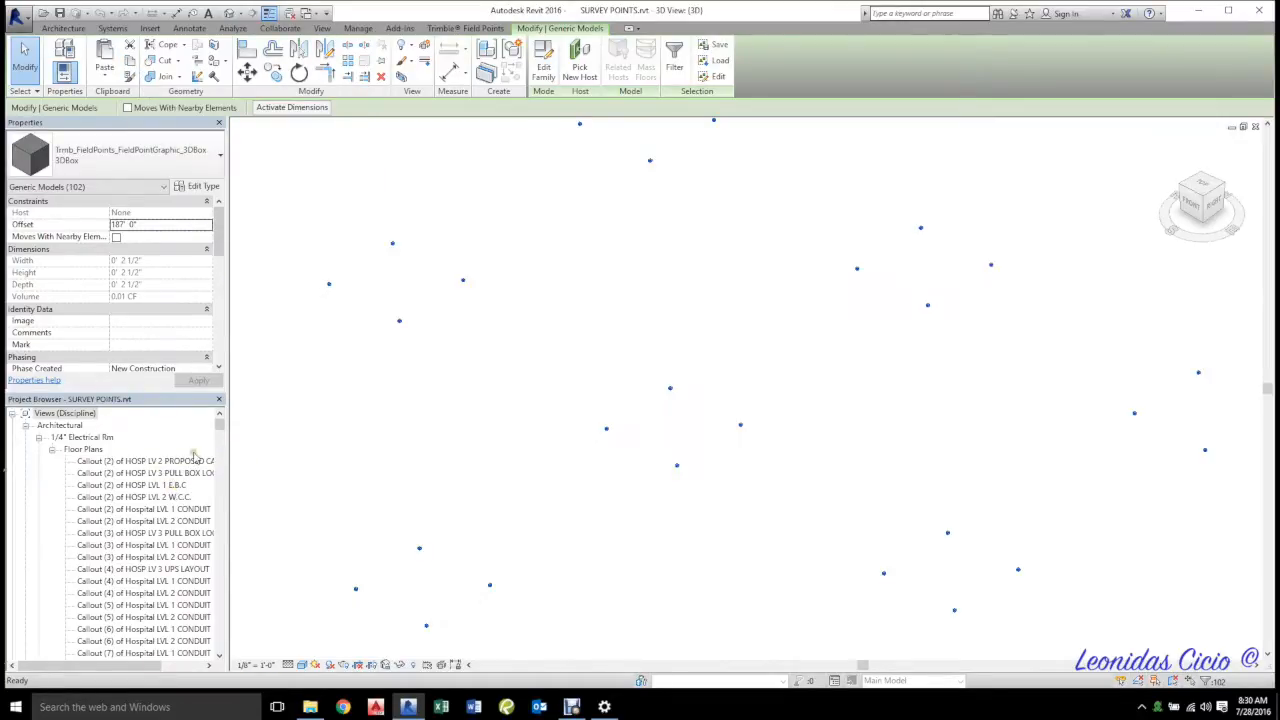
- Minimize the SURVEY POINTS 3D view and close the Hospital LVL 1 CONDUIT floor plan in the Mid-West Plans project
scroll(194, 460, "down", 6)
scroll(194, 480, "down", 8)
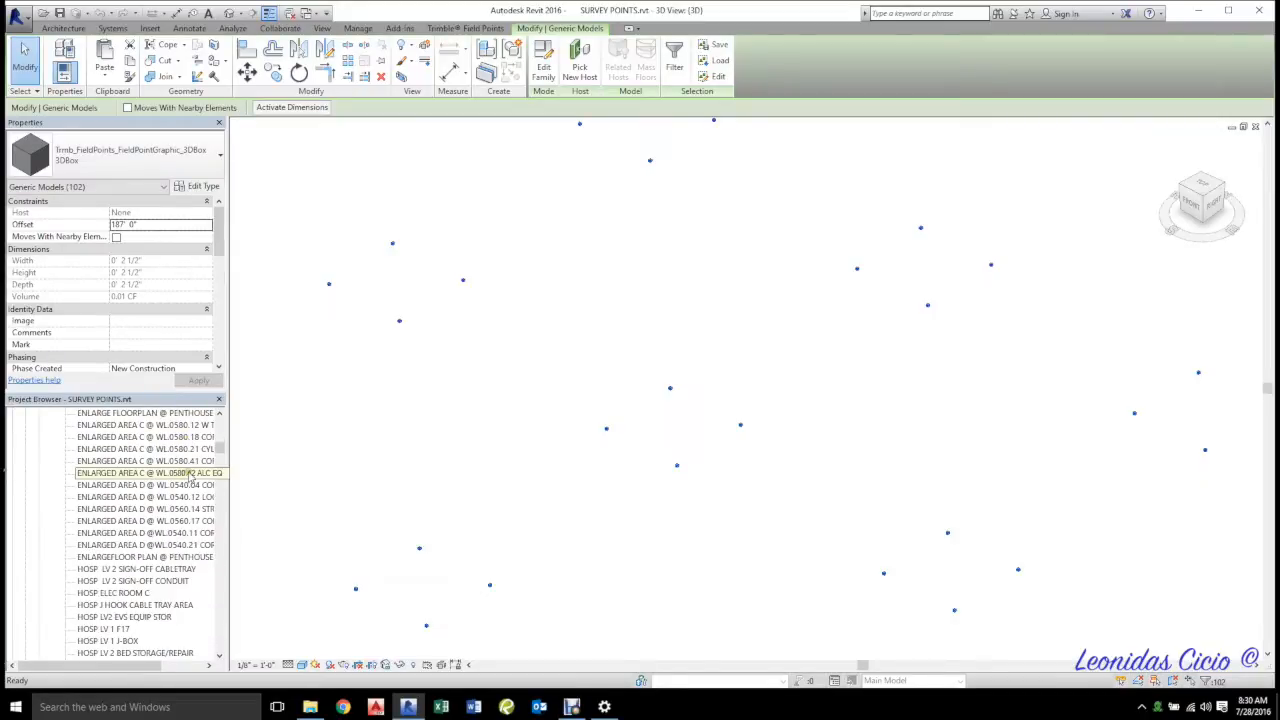
scroll(190, 477, "down", 1)
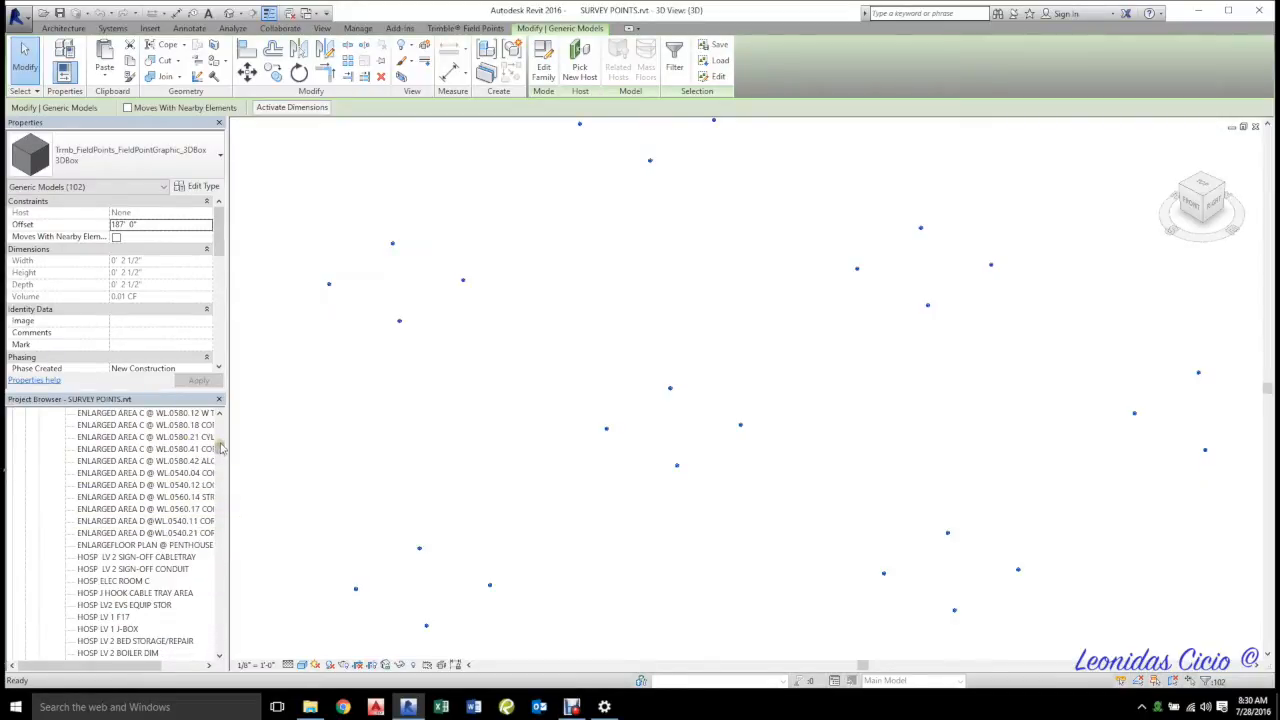
left_click(1232, 126)
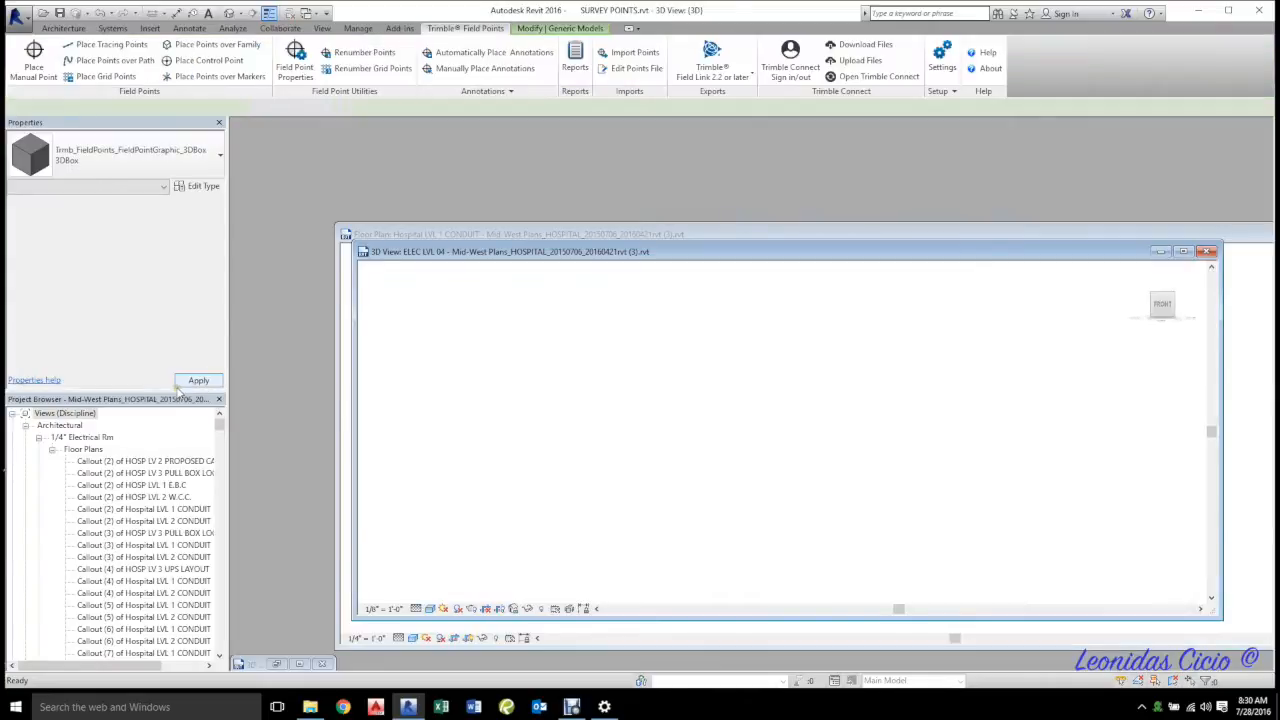
scroll(175, 503, "down", 4)
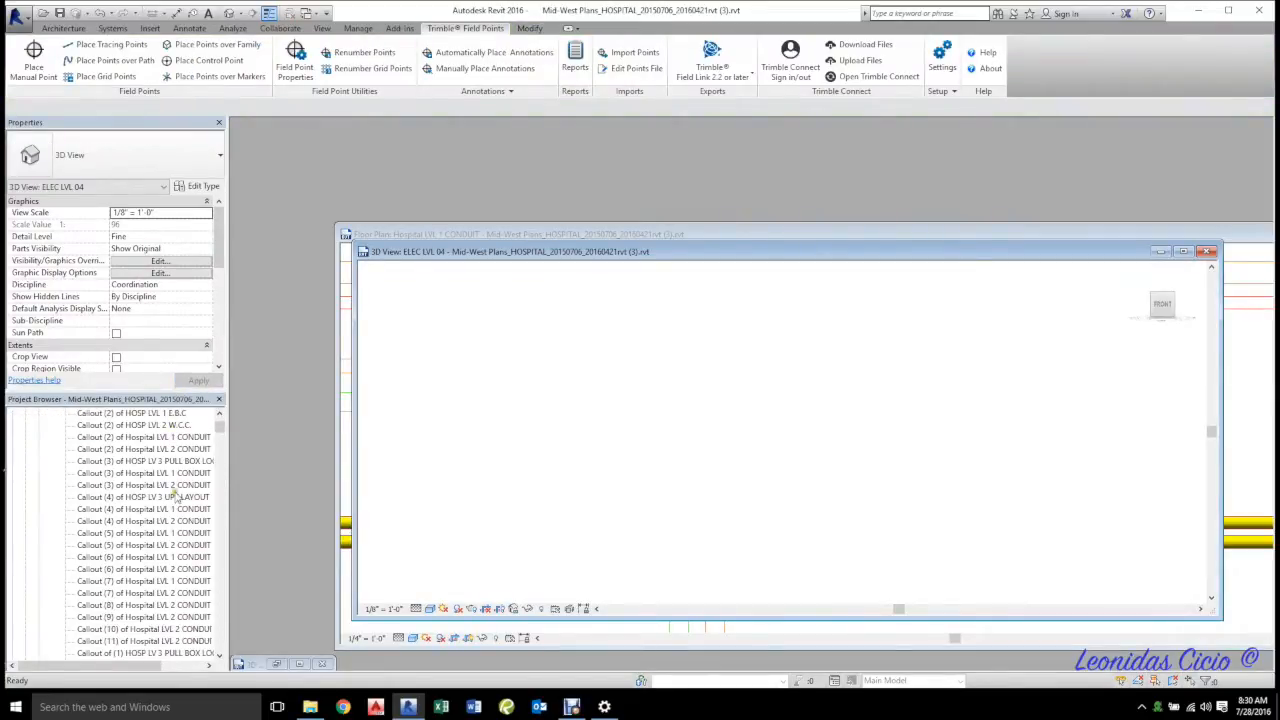
left_click(1209, 251)
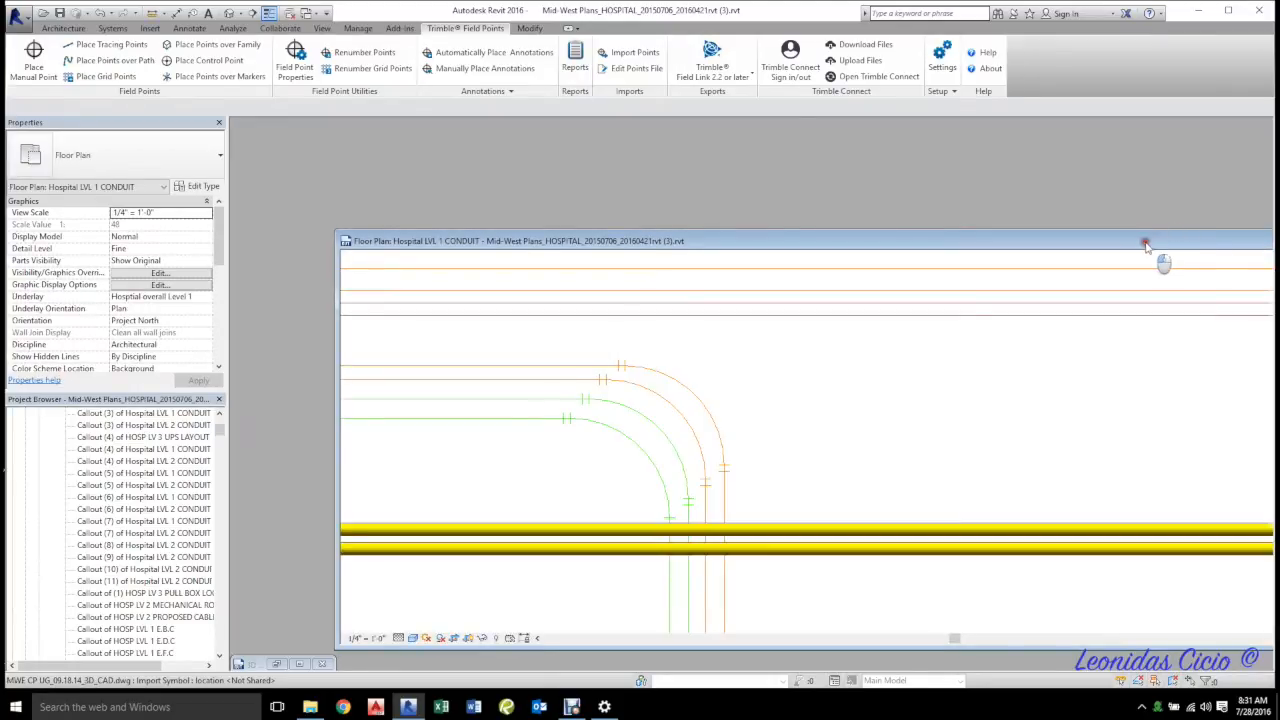
left_click_drag(1152, 242, 1072, 240)
left_click(1163, 237)
- Open the Hospital LVL 4 DATA floor plan from the project's views
scroll(170, 516, "down", 4)
scroll(170, 514, "down", 5)
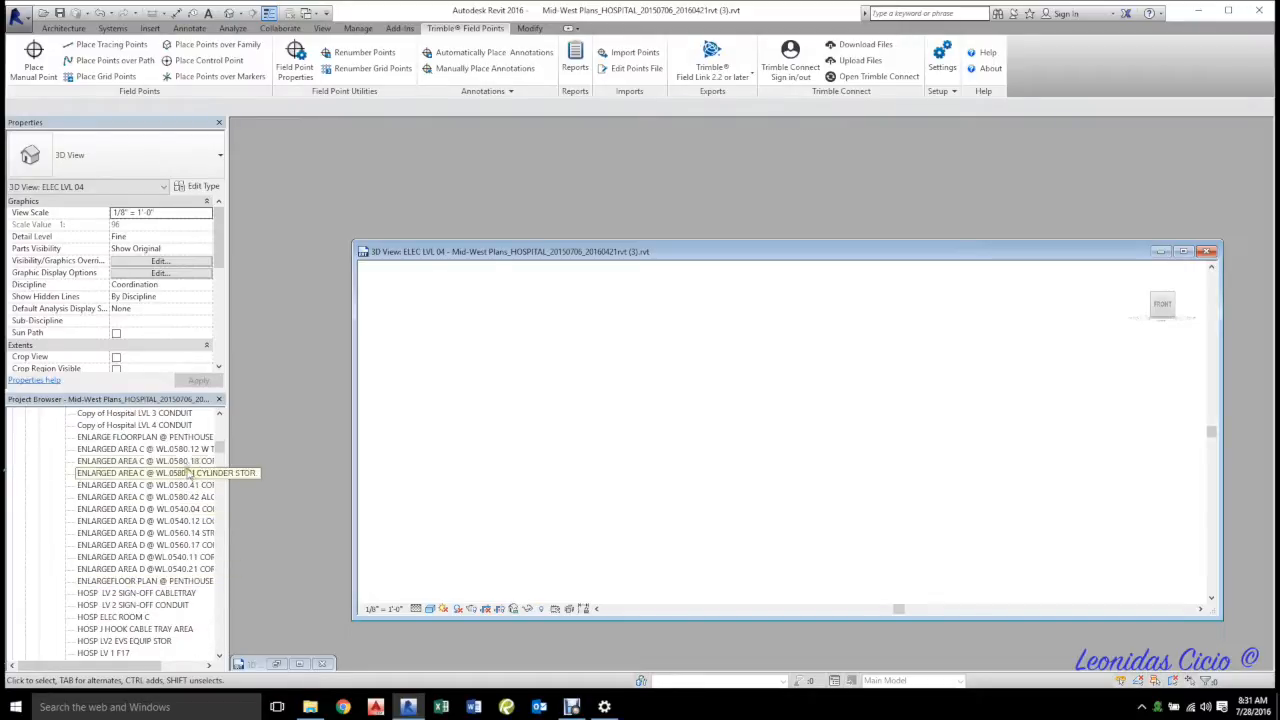
left_click_drag(219, 448, 218, 543)
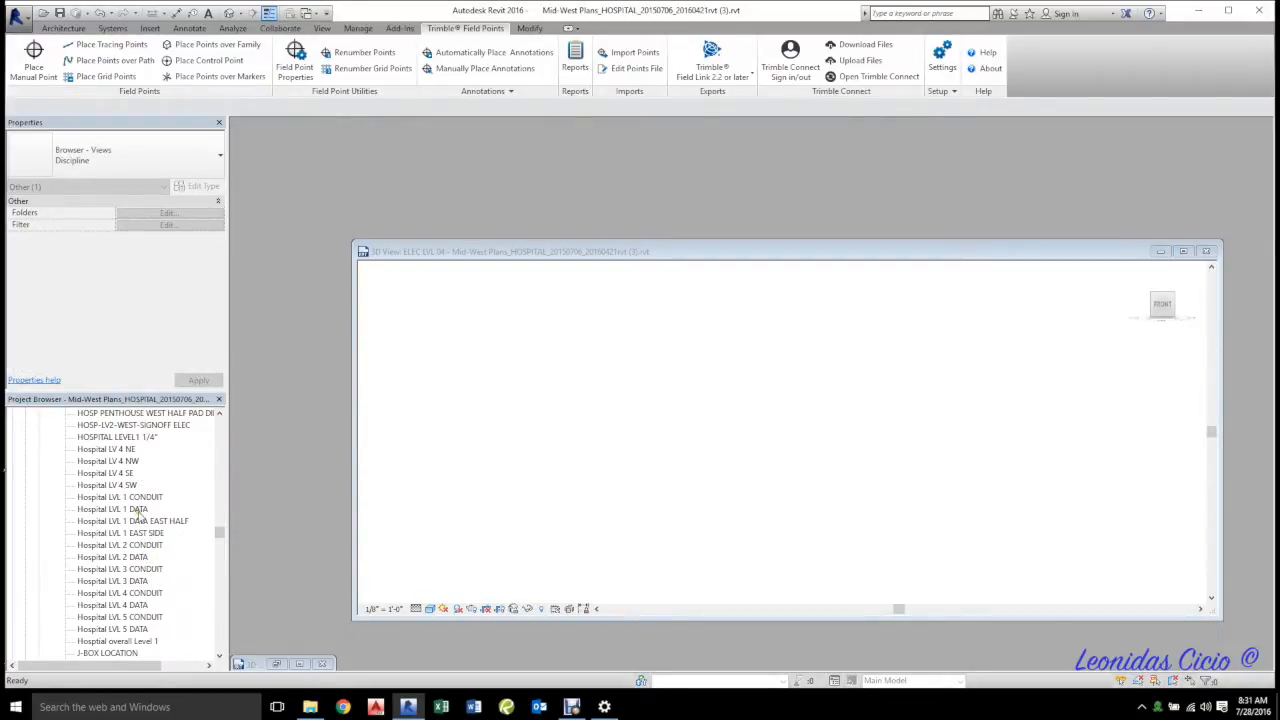
double_click(137, 605)
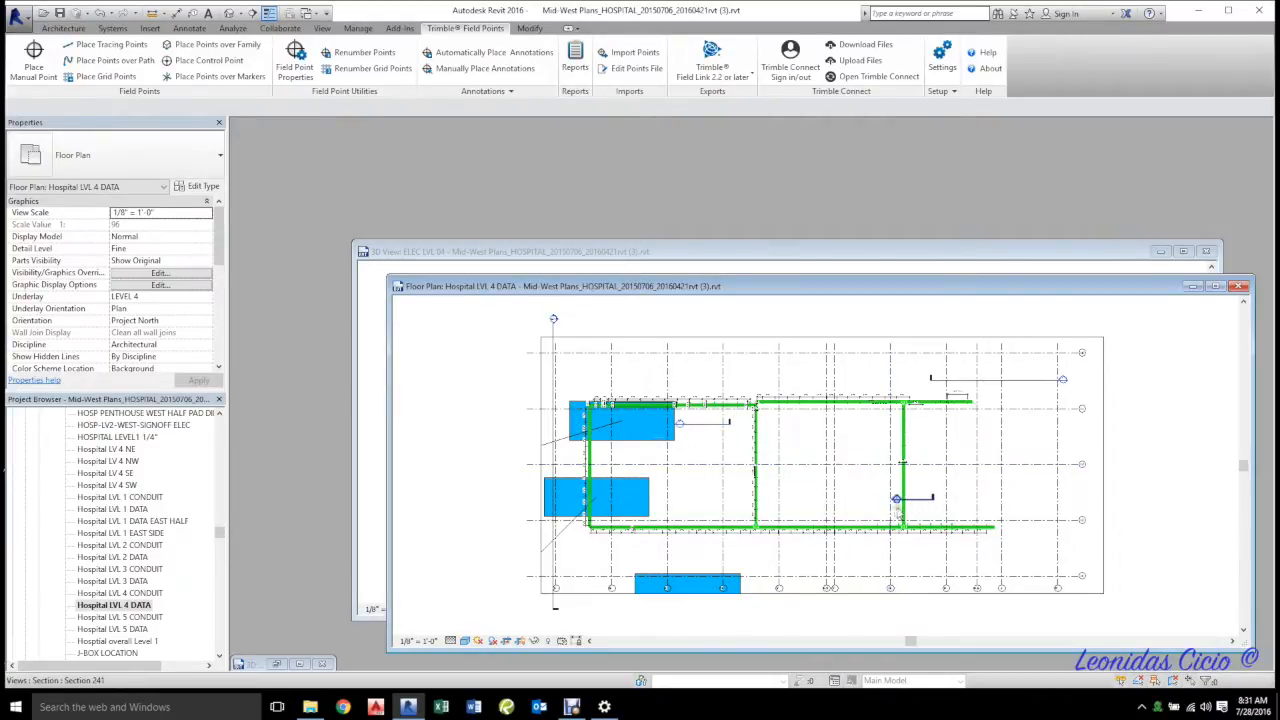
- Open Section 241 from its section marker beside the green cable tray and maximize the section view
scroll(893, 505, "up", 1)
scroll(892, 504, "up", 1)
scroll(855, 504, "up", 1)
scroll(852, 505, "up", 5)
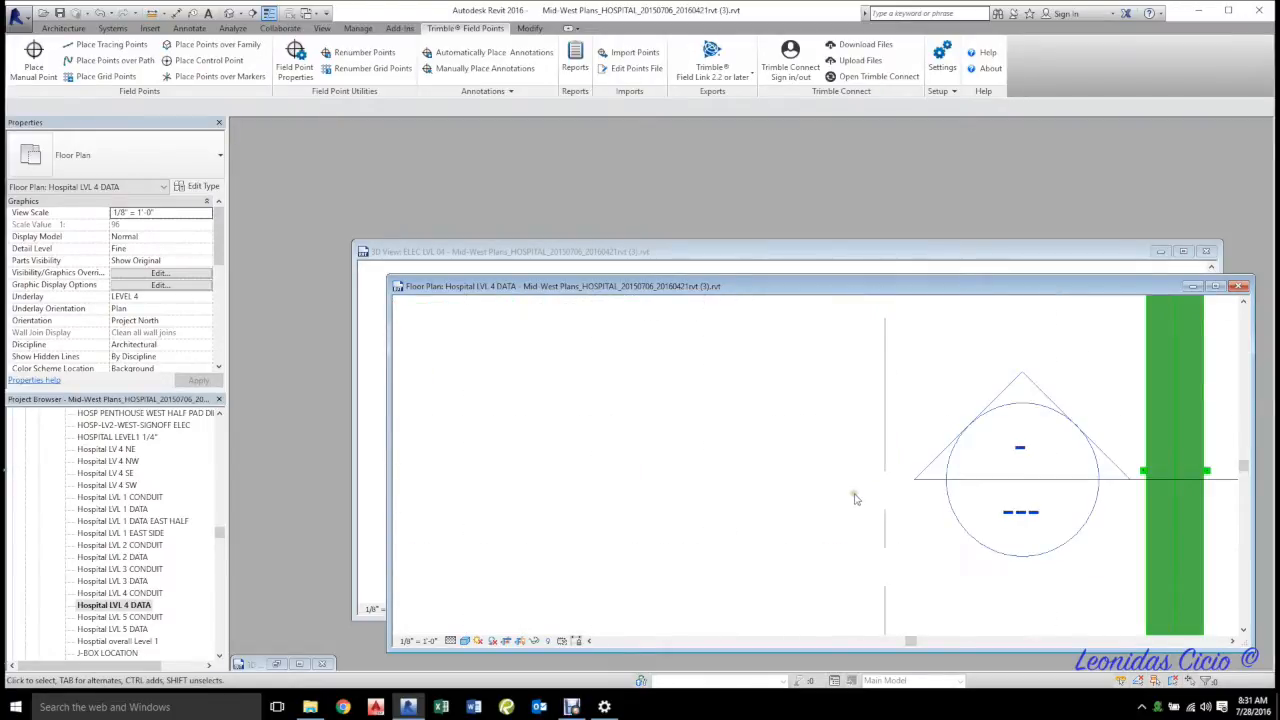
left_click(995, 459)
double_click(1026, 466)
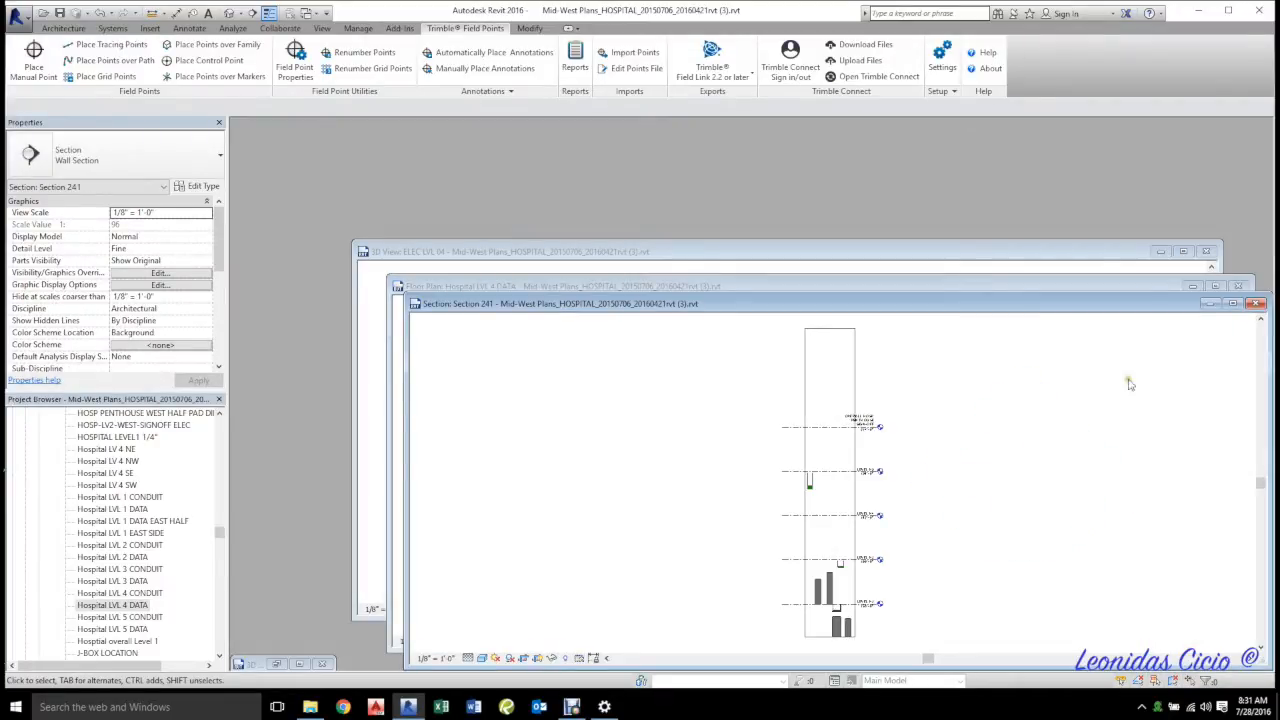
left_click(1233, 303)
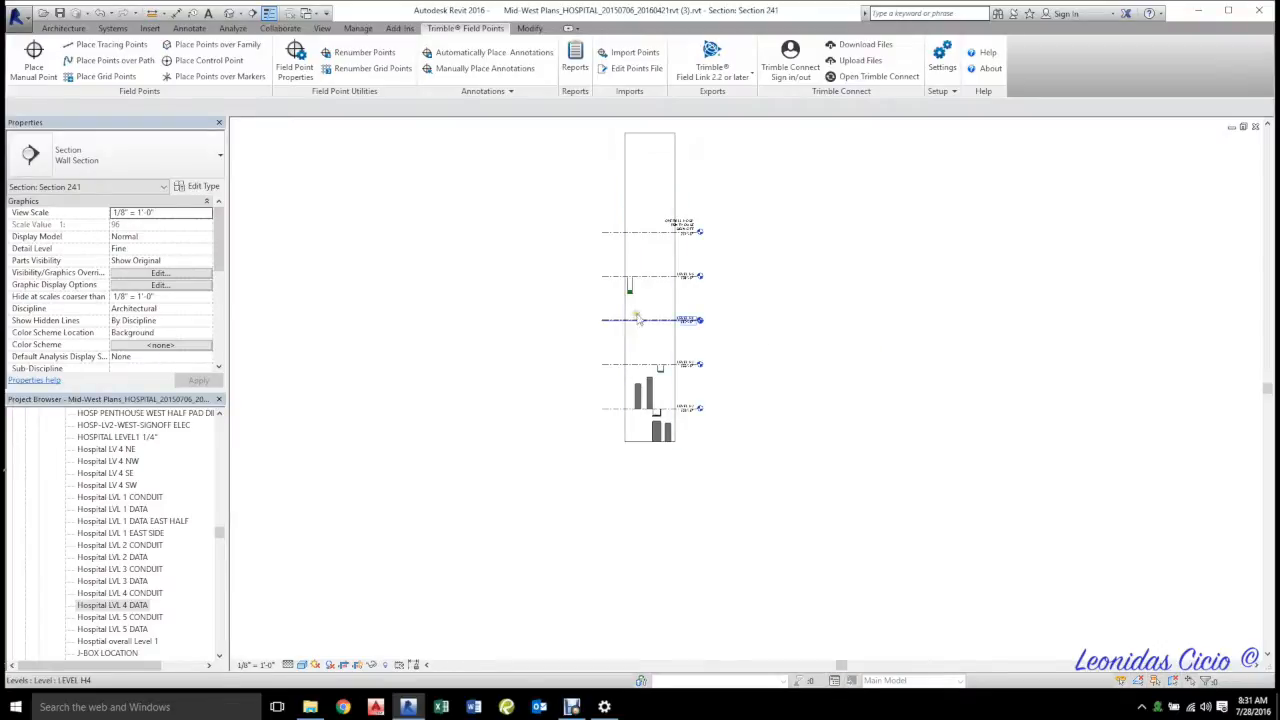
- Paste the copied survey points aligned to the picked level LEVEL H4 in Section 241
scroll(640, 318, "up", 5)
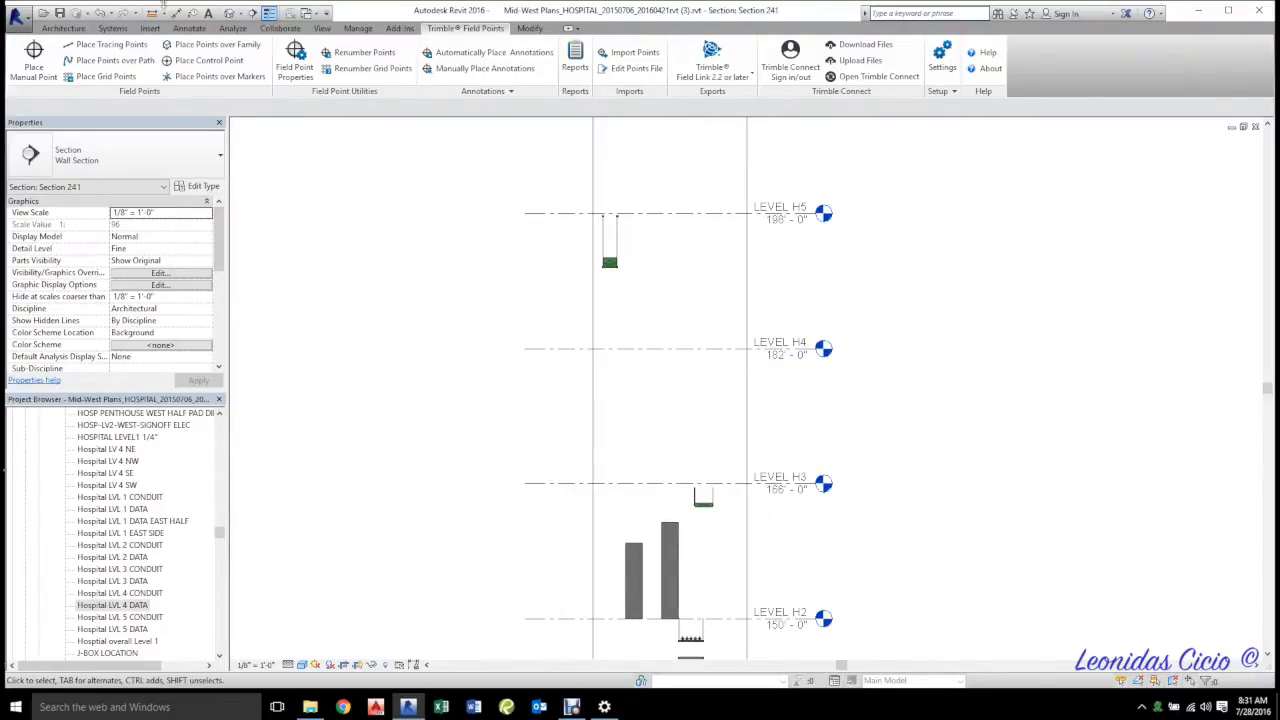
left_click(529, 28)
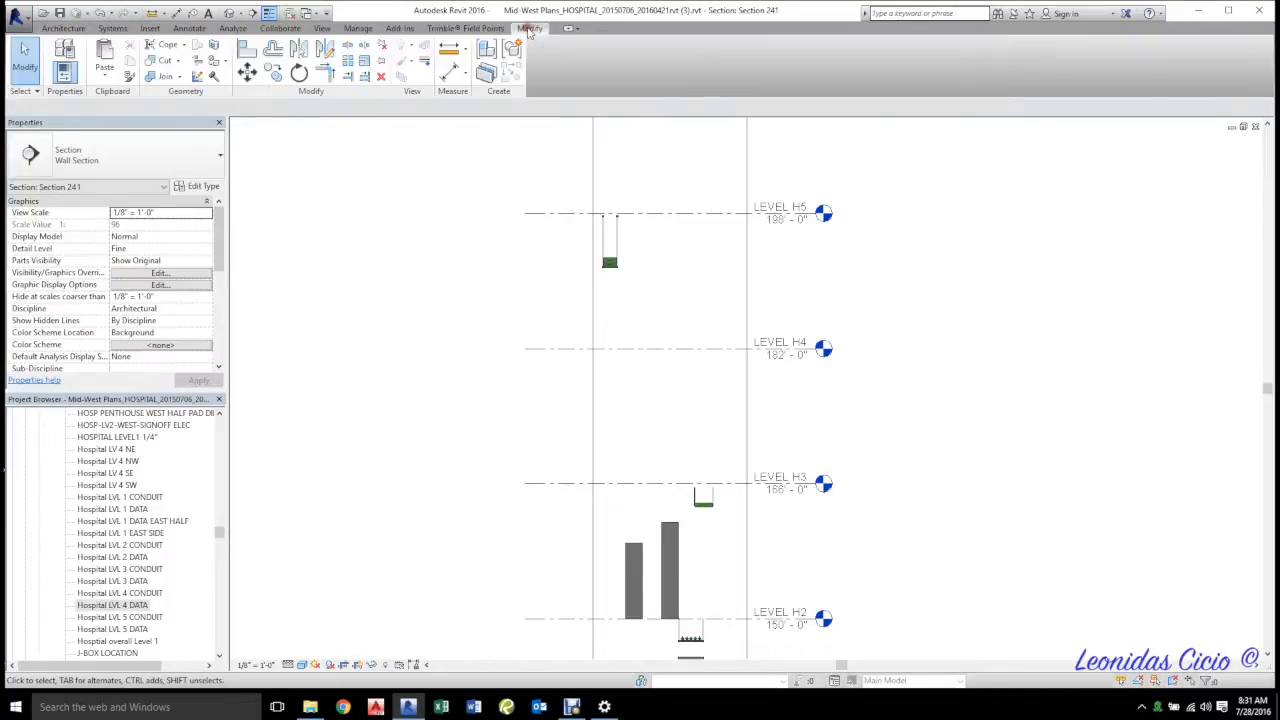
left_click(106, 79)
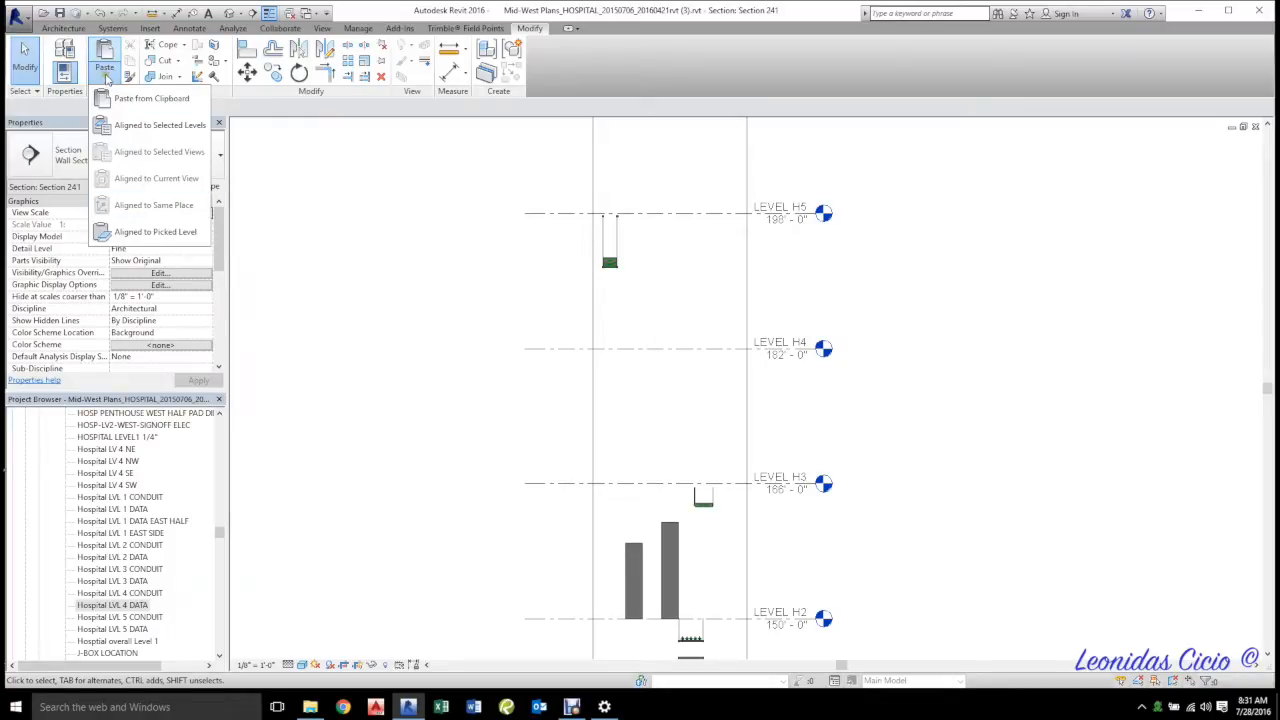
left_click(154, 232)
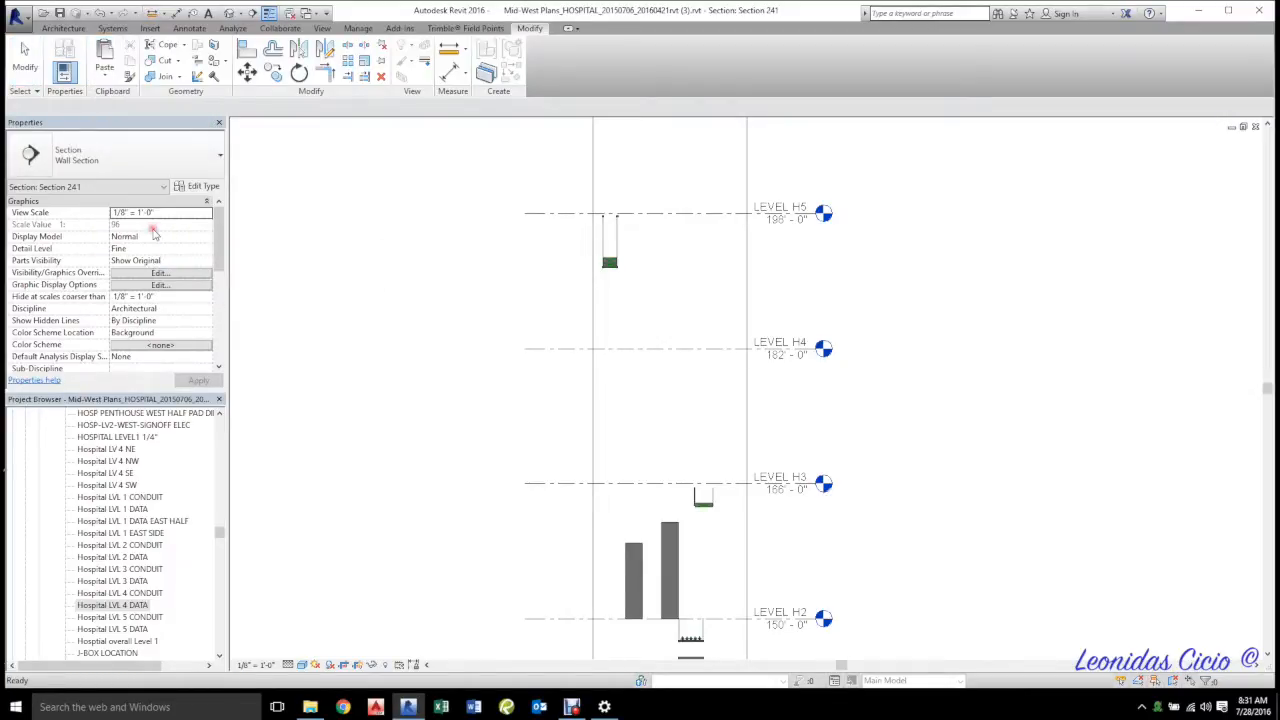
left_click(727, 348)
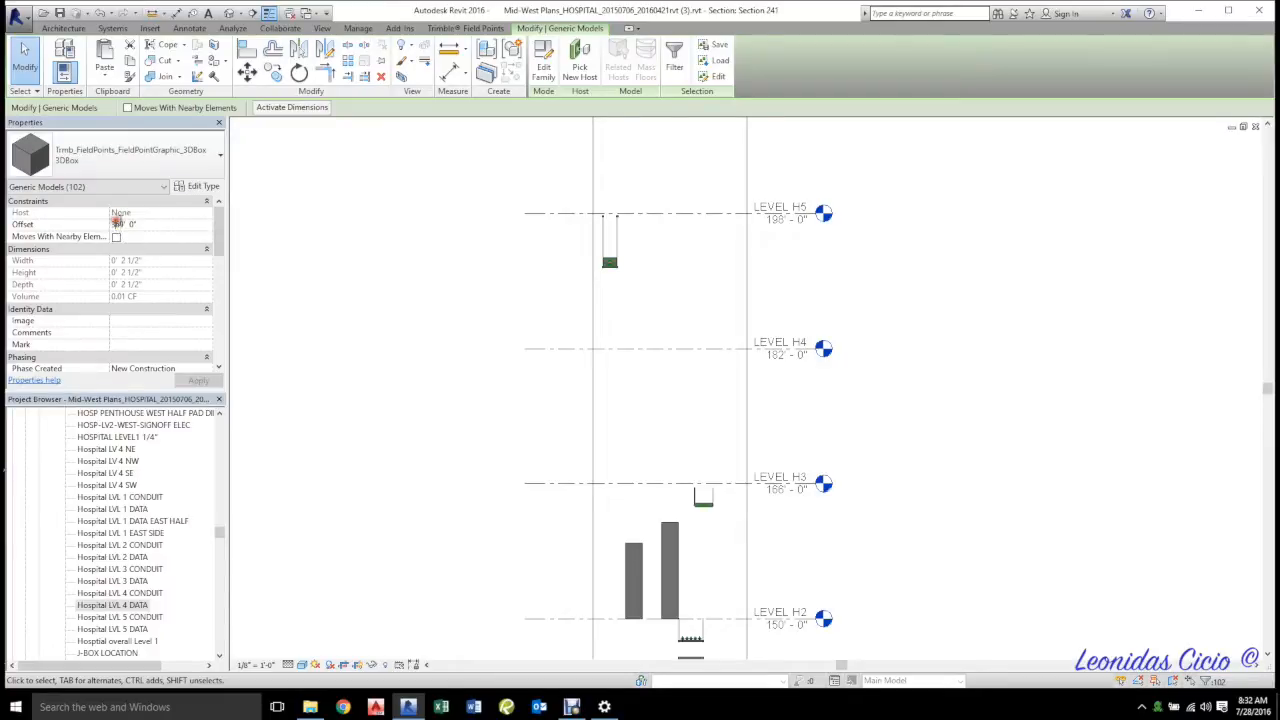
- Set the offset of the pasted 3DBox survey points to 182' 0" and apply it
key("BackSpace")
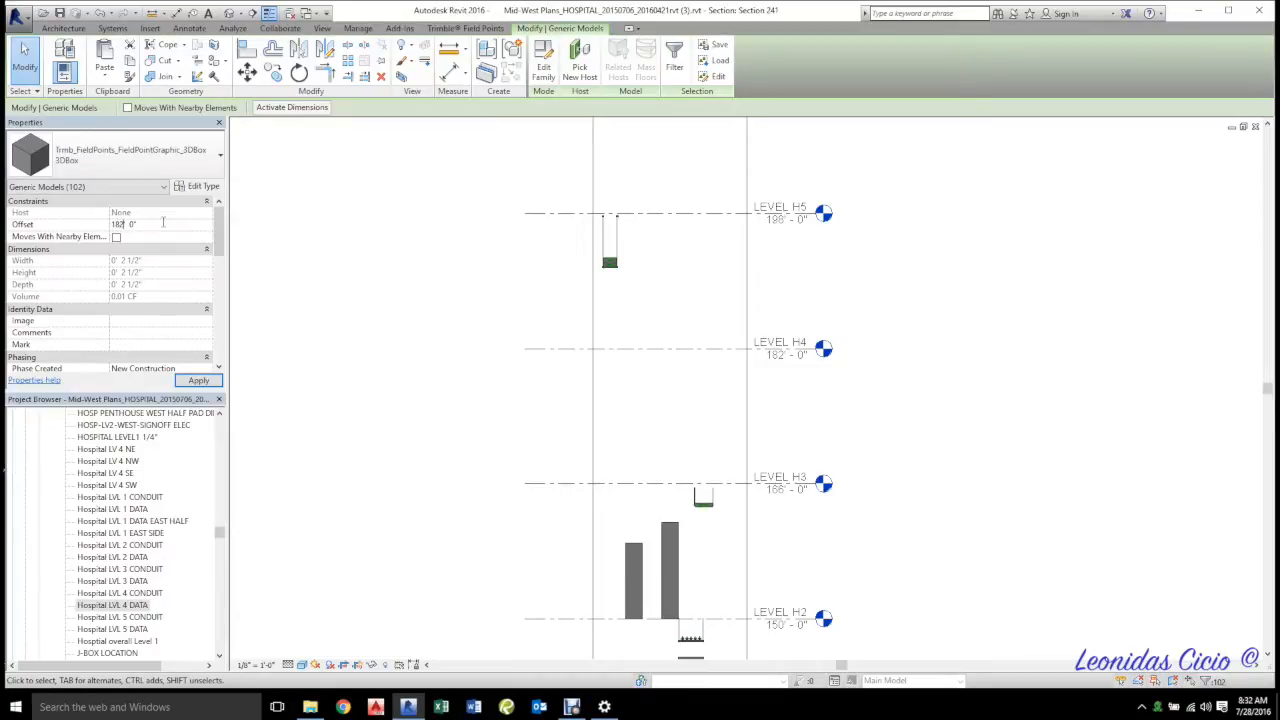
left_click(195, 380)
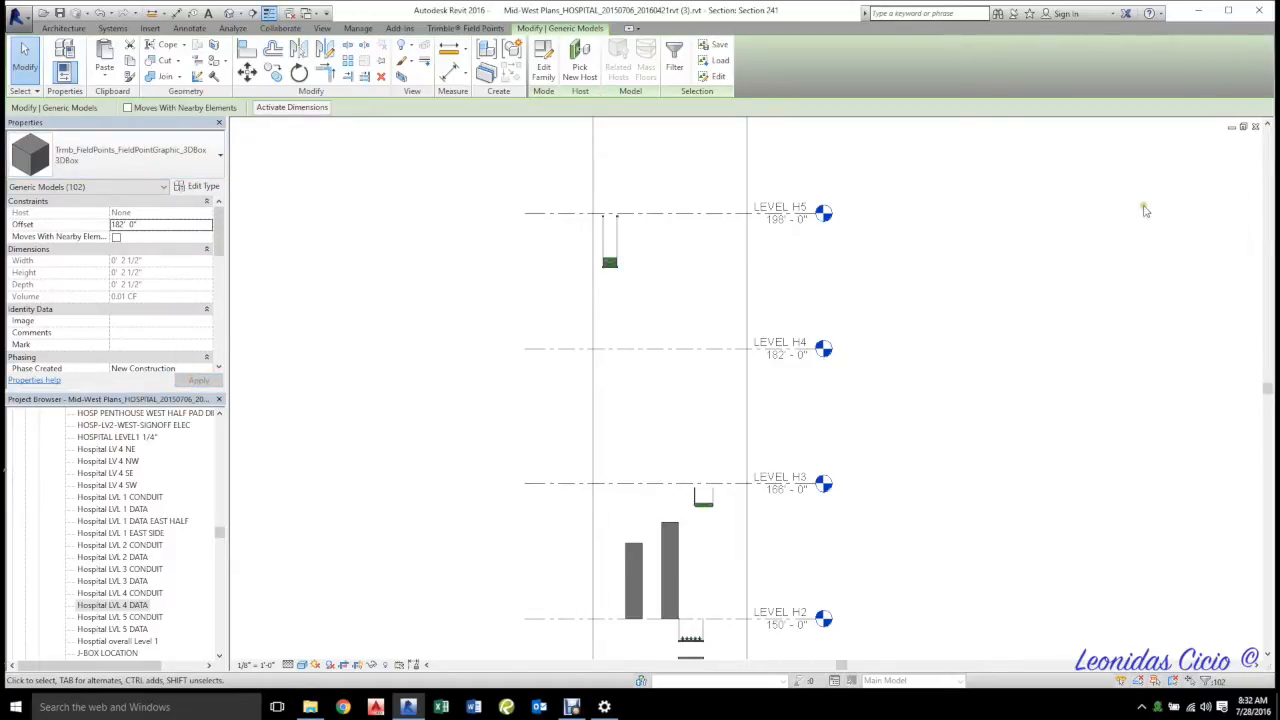
scroll(745, 335, "up", 5)
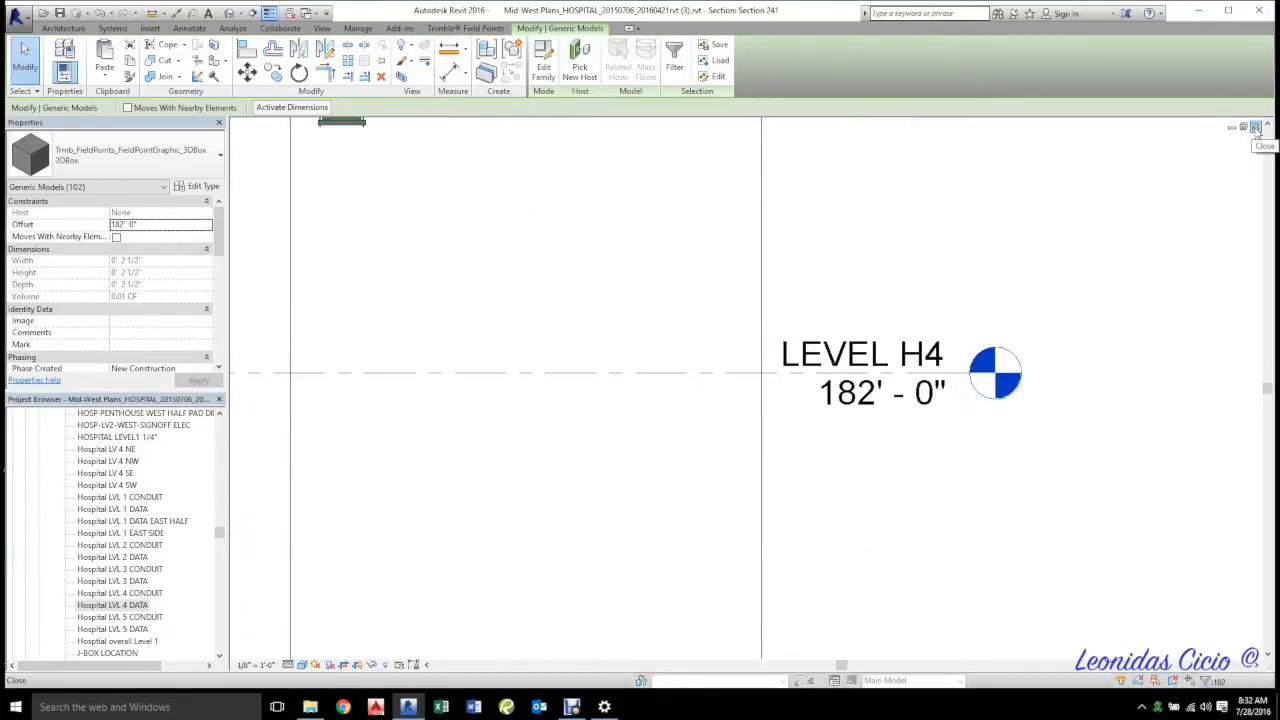
- Close Section 241 and the Hospital LVL 4 DATA floor plan, and set the ELEC LVL 04 3D view to its home orientation
left_click(1256, 127)
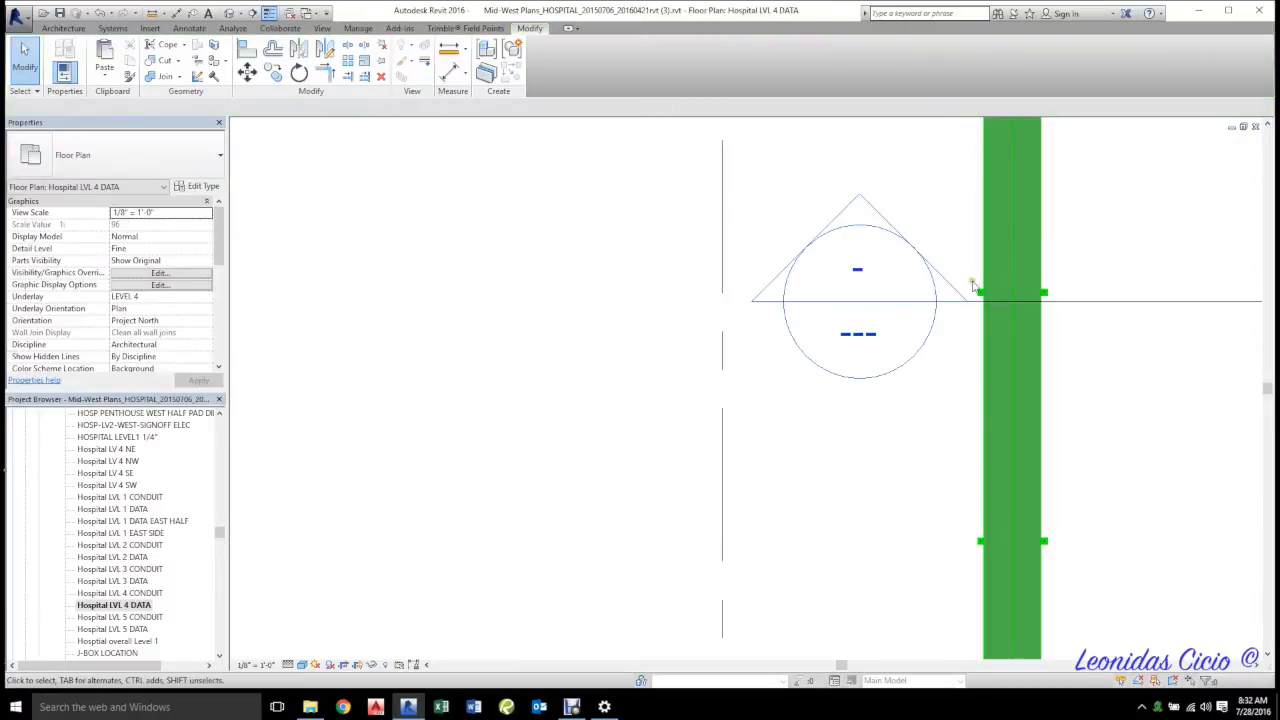
scroll(1179, 175, "down", 1)
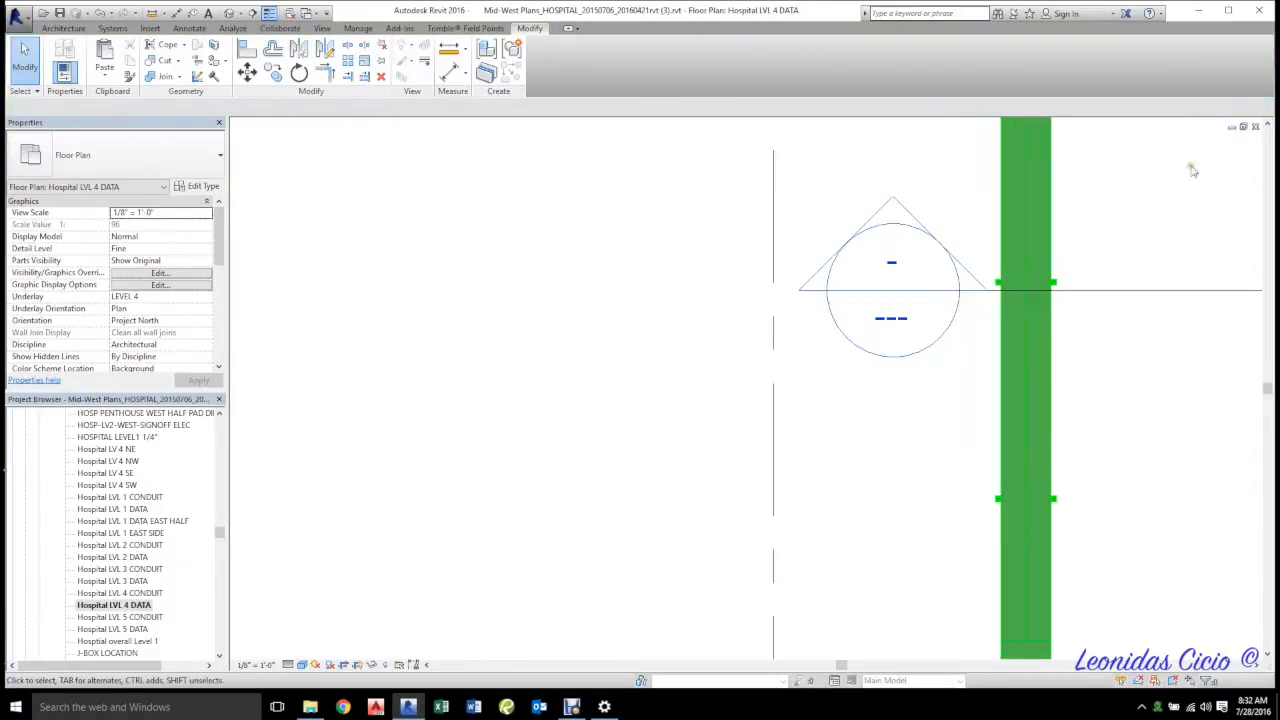
left_click(1256, 127)
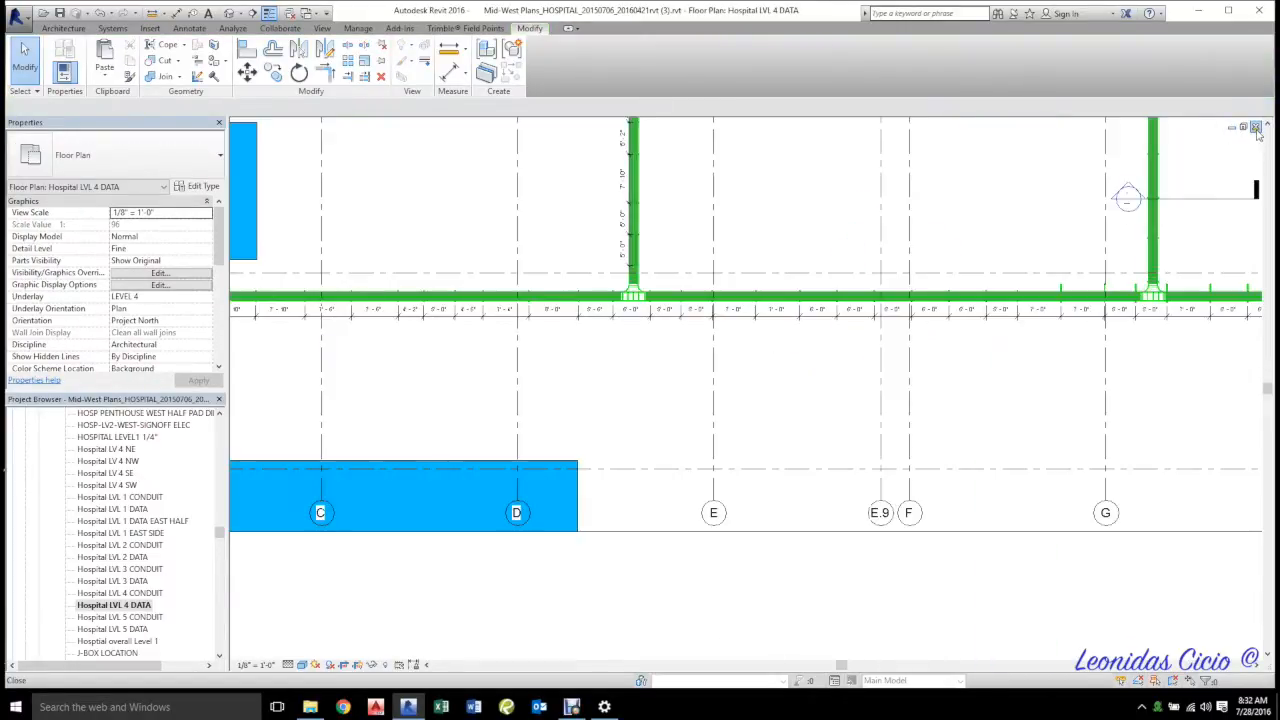
left_click(1256, 127)
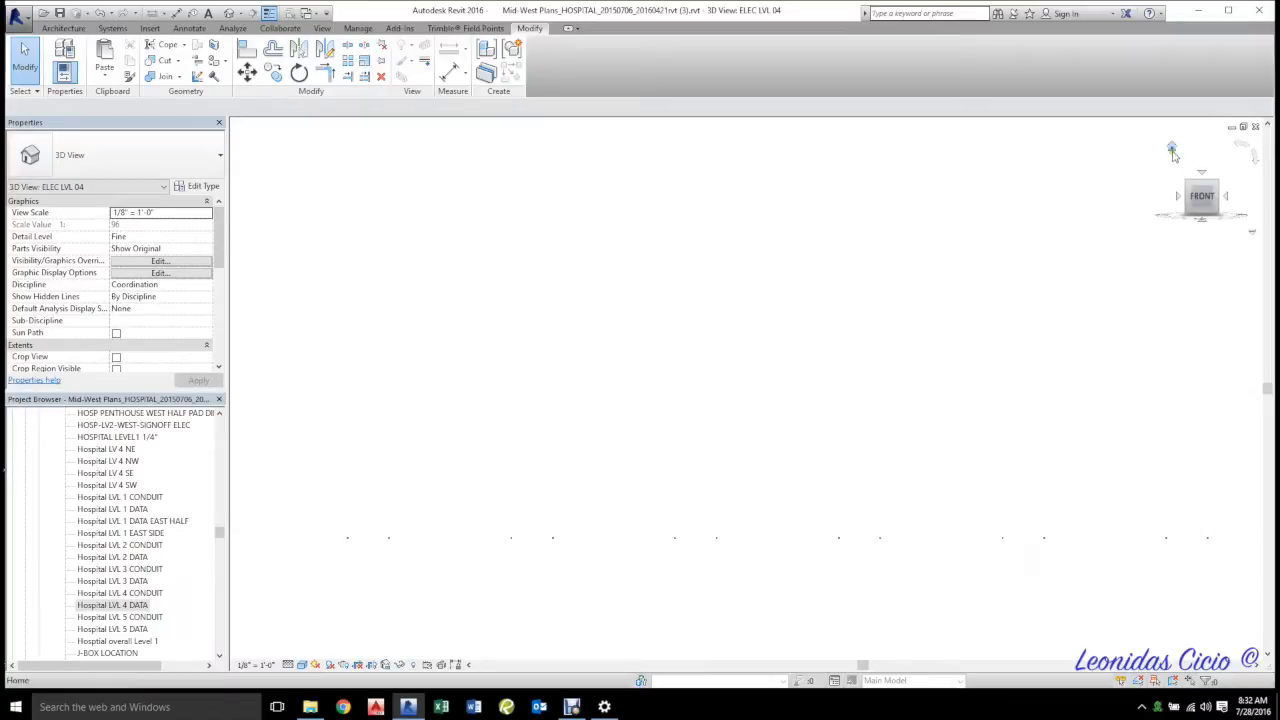
left_click(1172, 149)
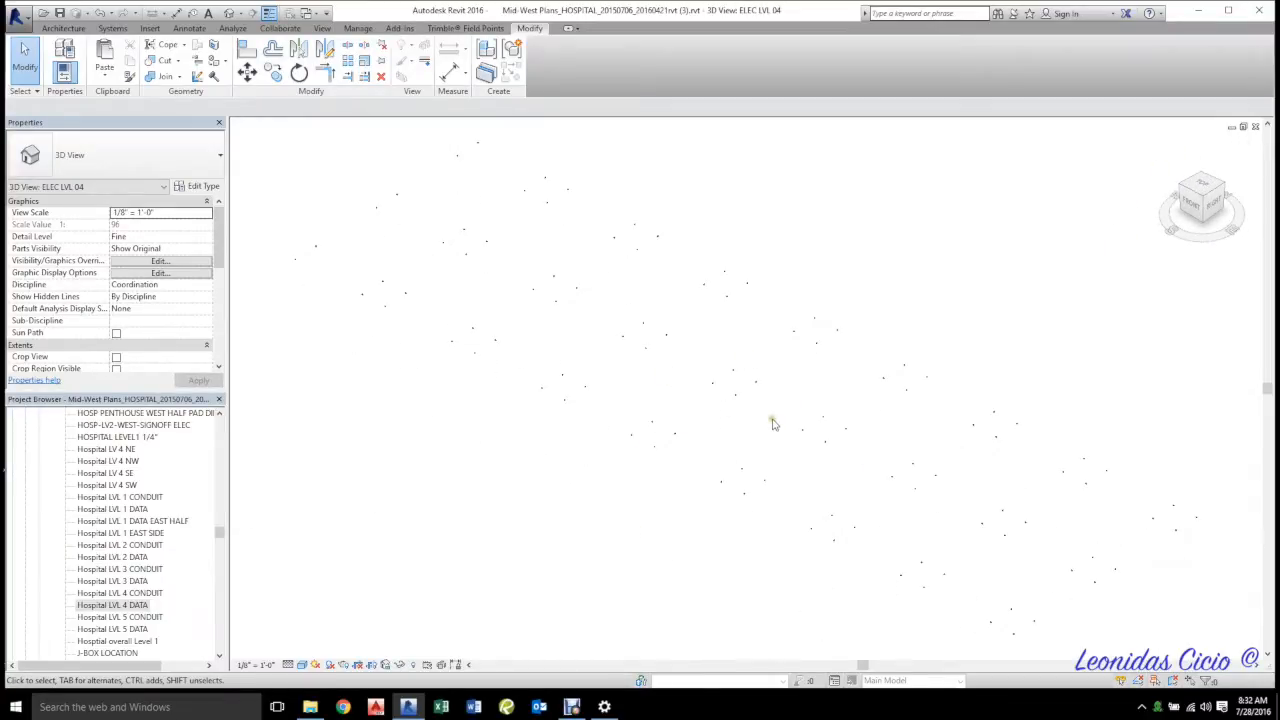
- Turn on visibility of all filters in the ELEC LVL 04 3D view, from CLEARANCE through YELLOWLIGHTS
key("v")
key("g")
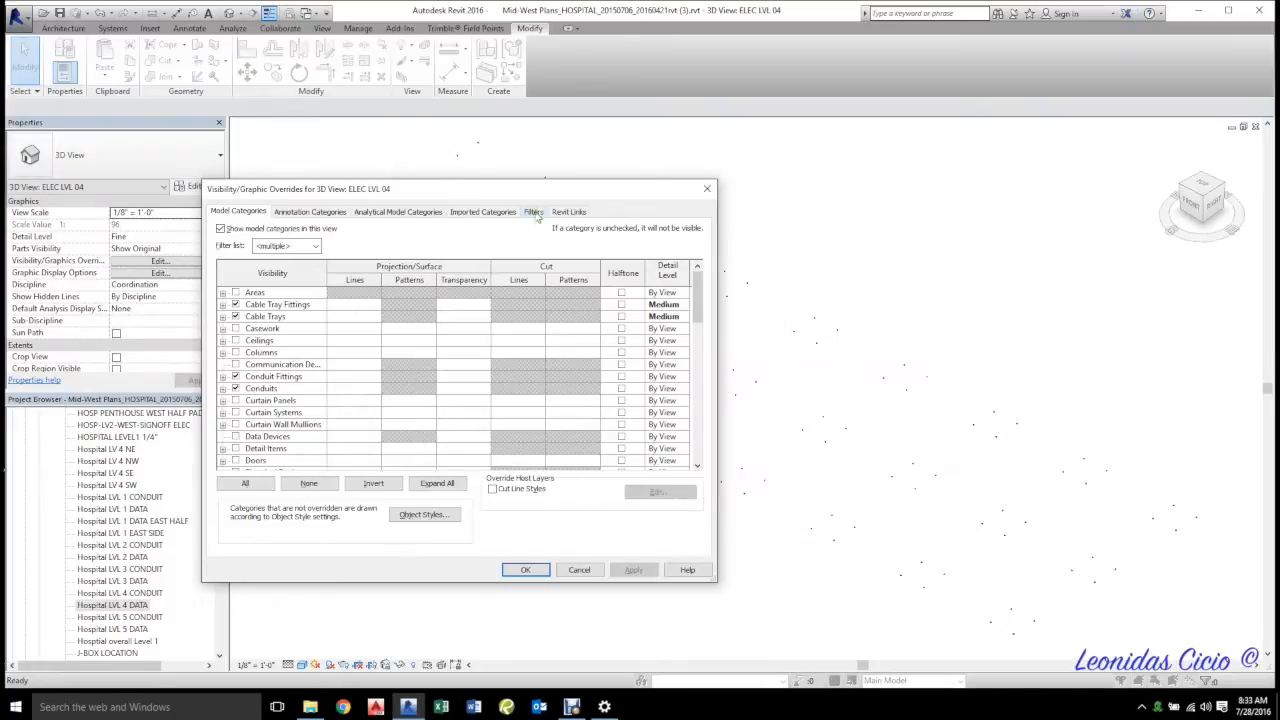
left_click(533, 212)
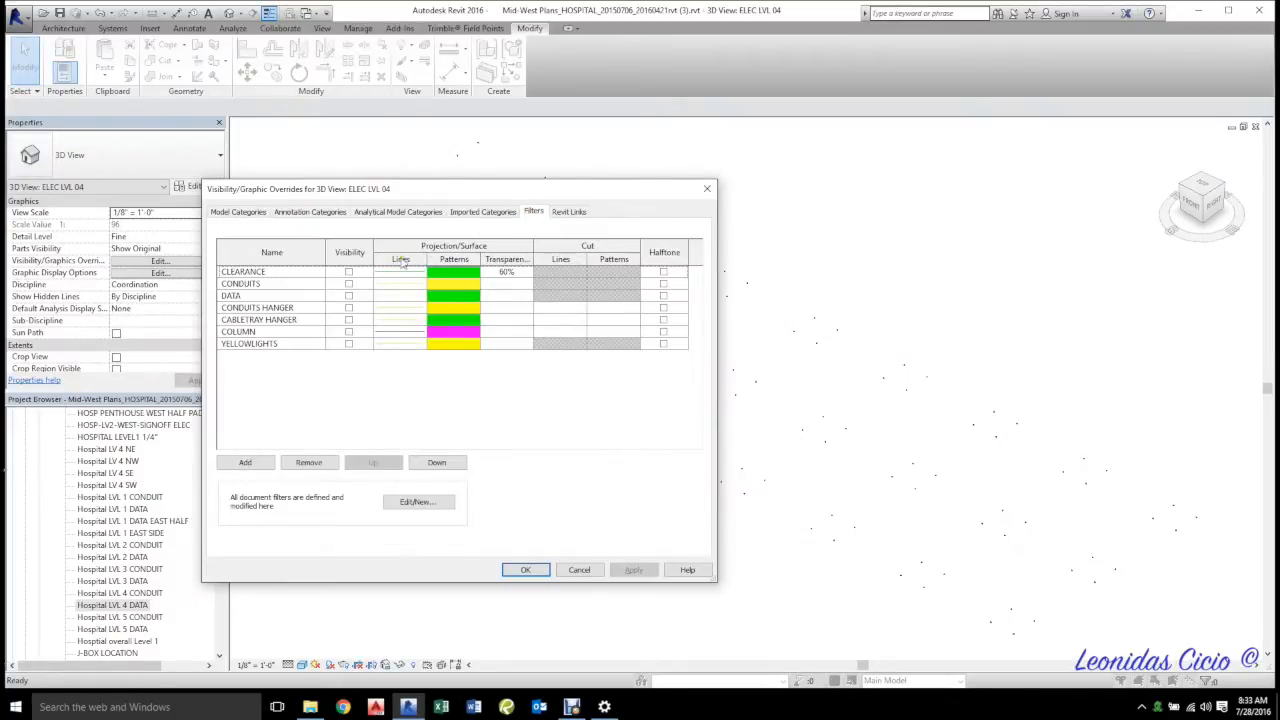
left_click(348, 272)
left_click(348, 284)
left_click(348, 296)
left_click(348, 296)
left_click(348, 308)
left_click(348, 320)
left_click(348, 332)
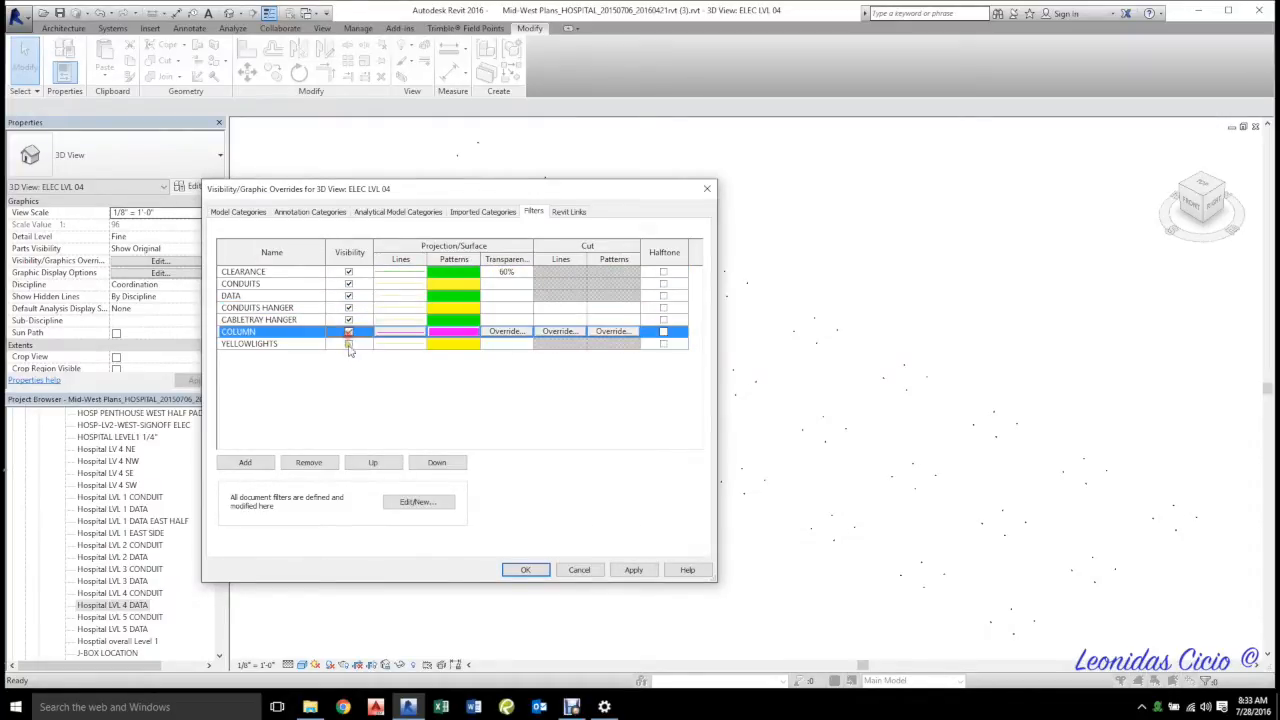
left_click(348, 344)
left_click(630, 569)
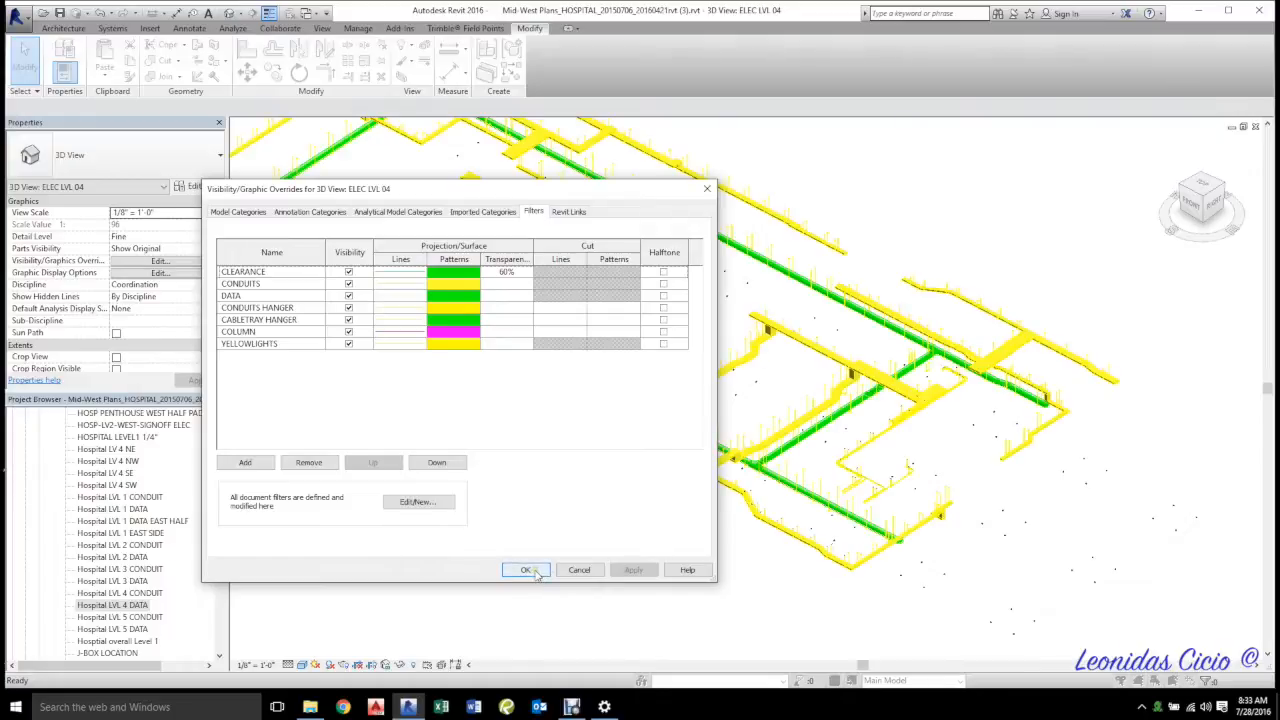
left_click(535, 571)
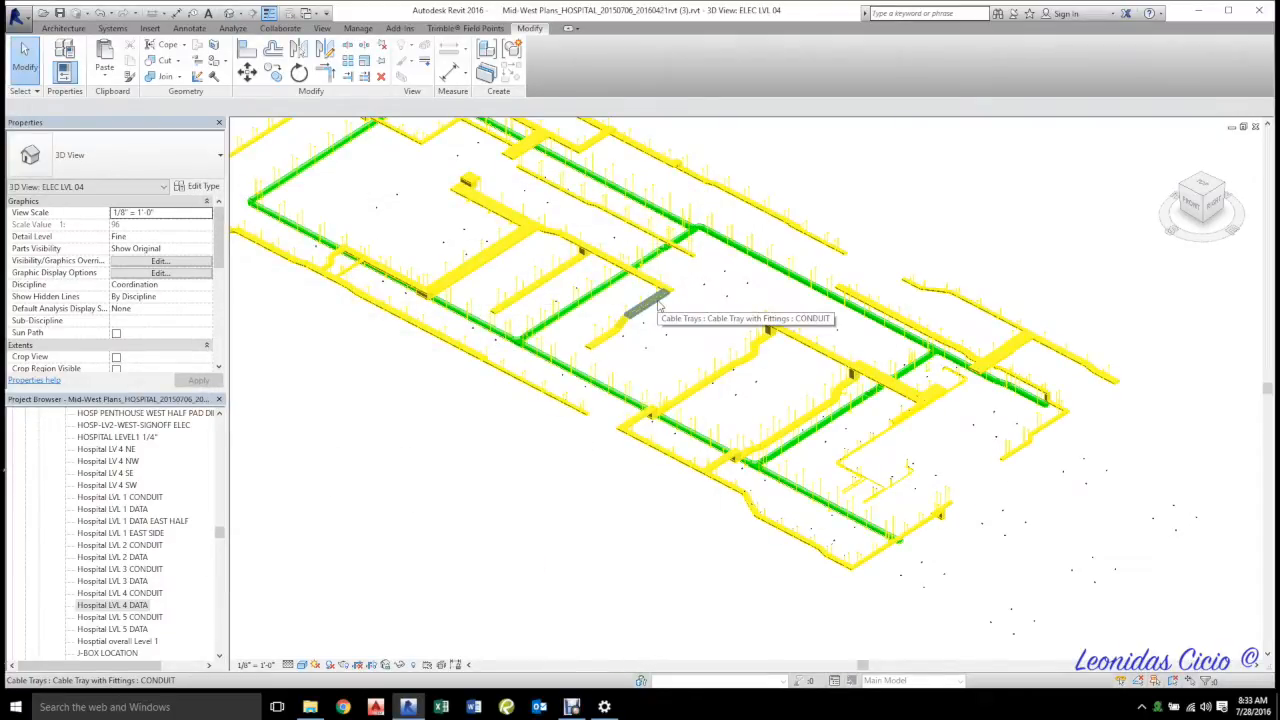
- Examine the survey points' height relative to the conduits, cable trays and hangers, including from the front orientation
scroll(659, 306, "up", 6)
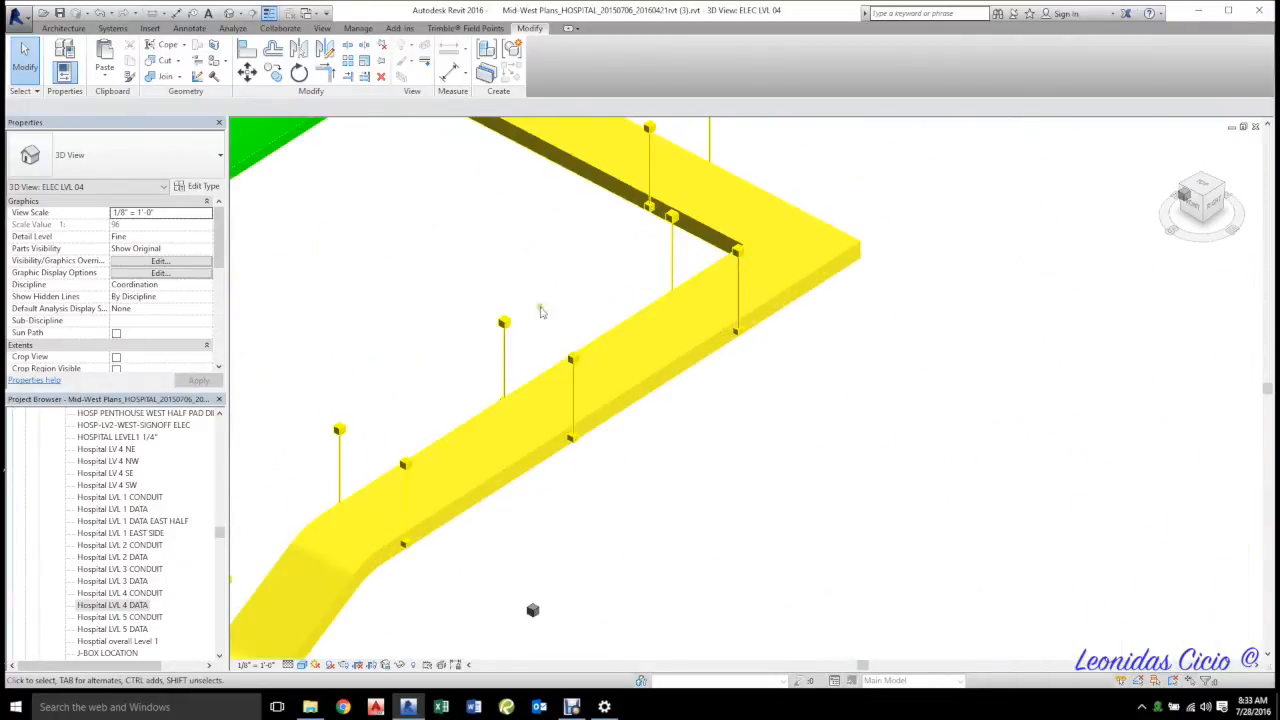
scroll(720, 600, "down", 8)
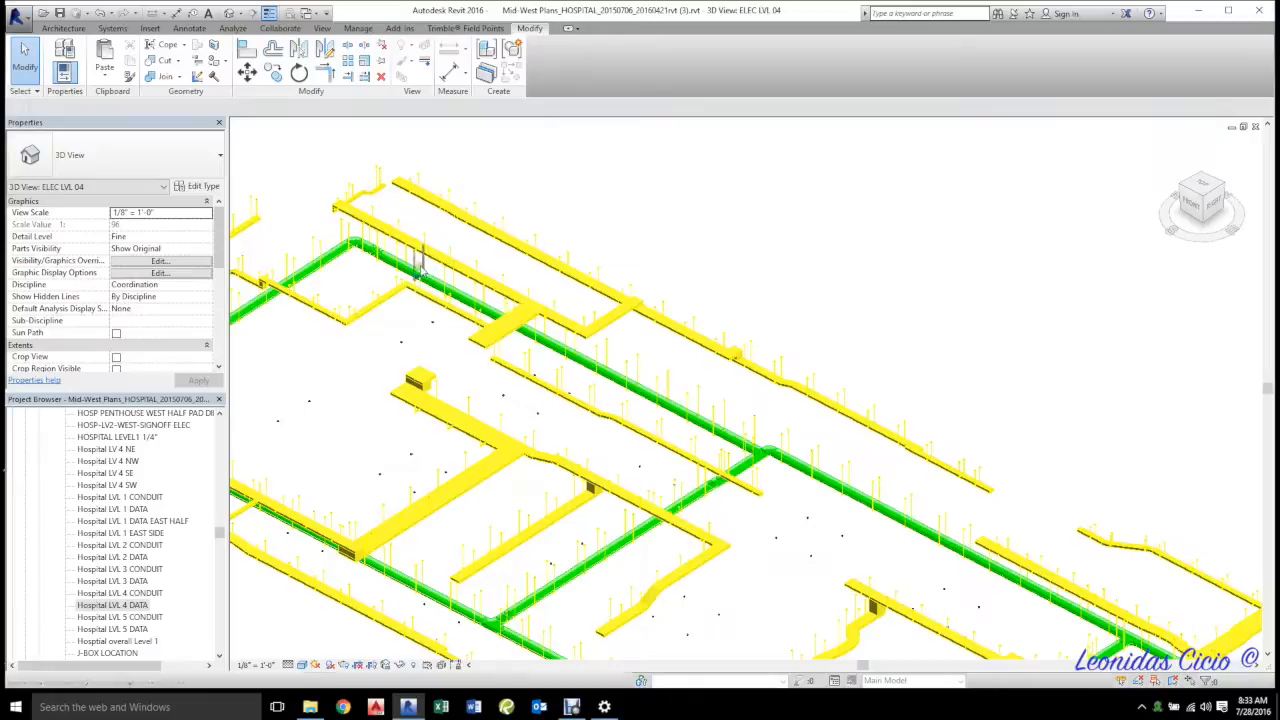
left_click(1196, 212)
scroll(680, 415, "up", 3)
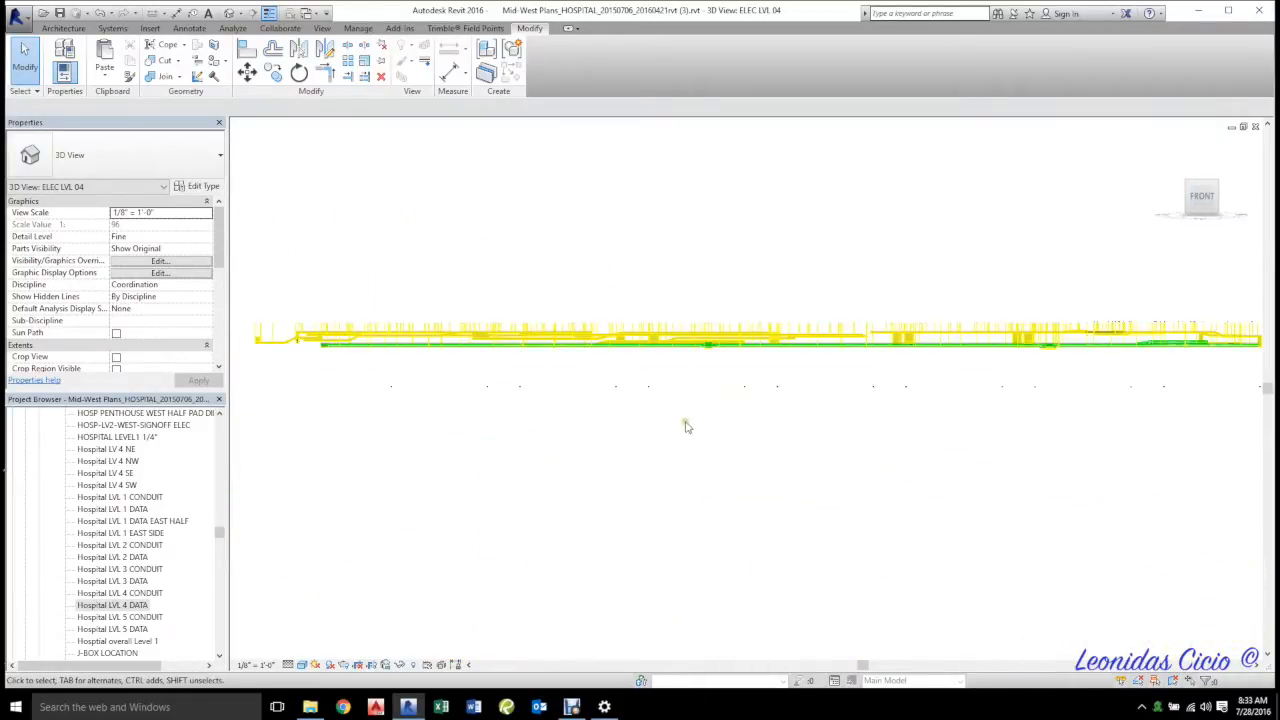
scroll(875, 398, "up", 3)
scroll(873, 401, "up", 3)
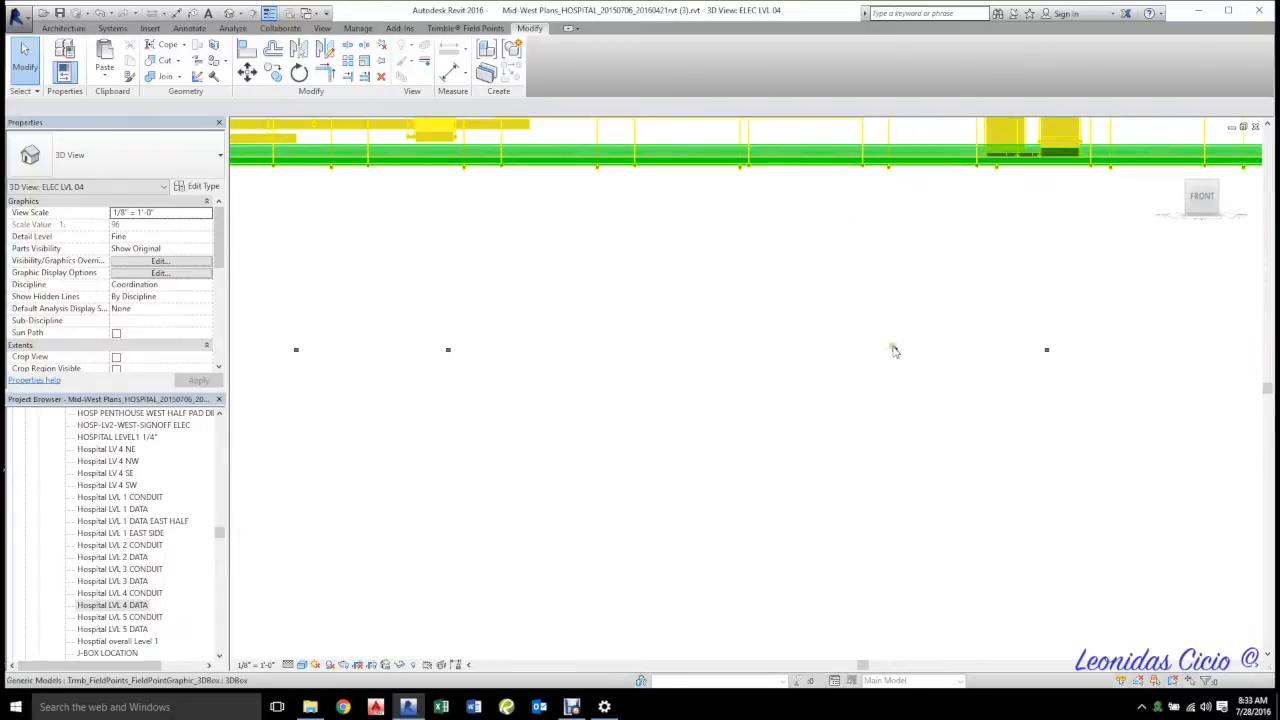
scroll(850, 355, "down", 5)
- Turn off visibility of all filters in the ELEC LVL 04 3D view, leaving only the survey points displayed
key("v")
key("g")
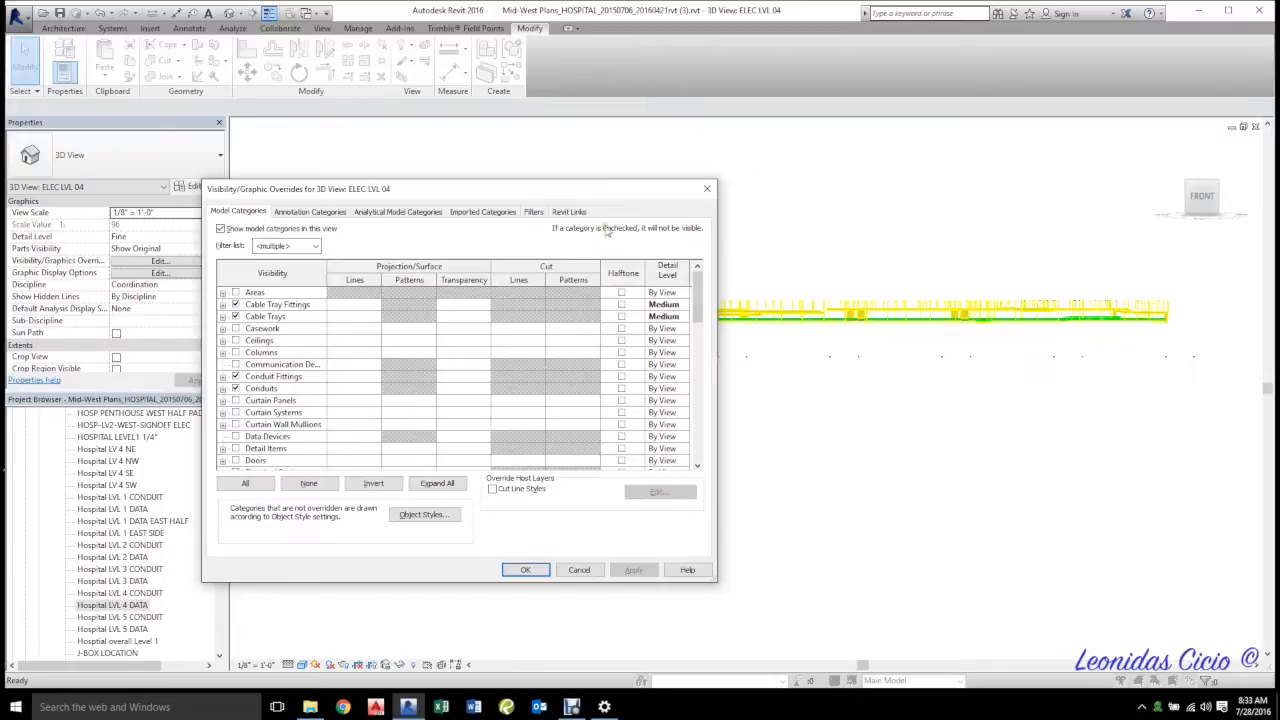
left_click(533, 212)
left_click(348, 273)
left_click(348, 284)
left_click(348, 296)
left_click(348, 308)
left_click(348, 320)
left_click(348, 332)
left_click(348, 344)
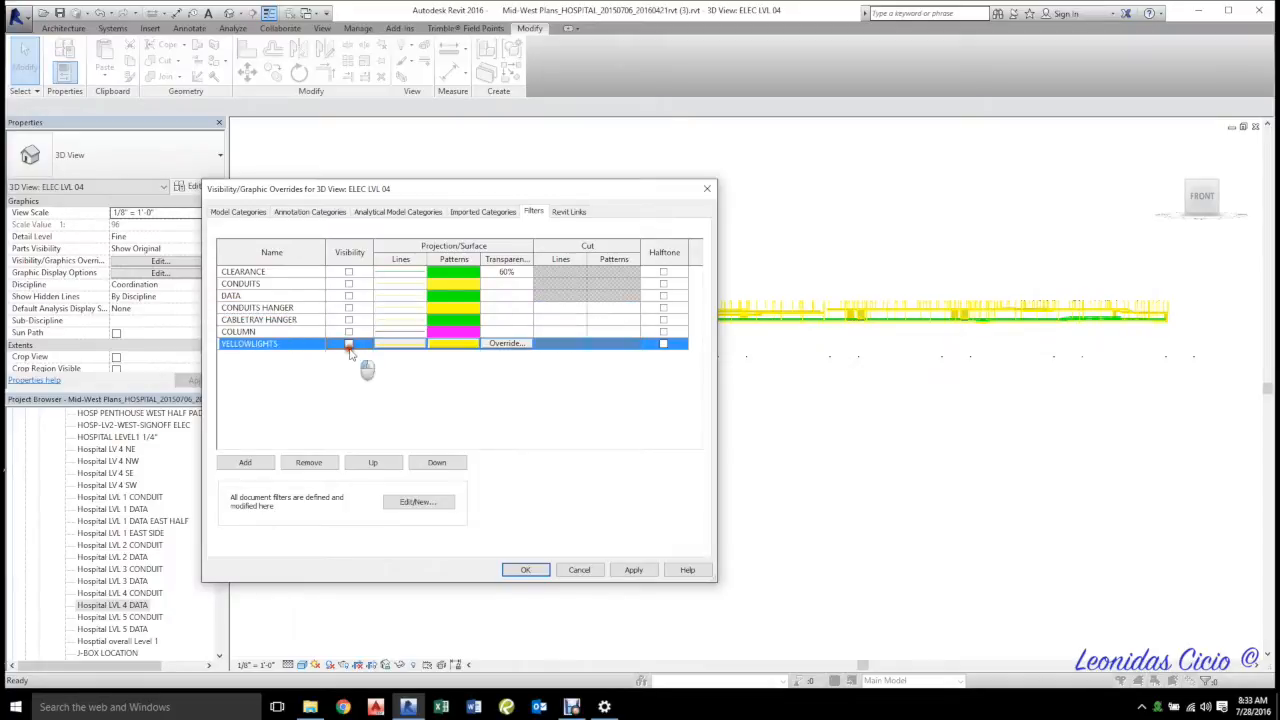
left_click(633, 570)
left_click(526, 570)
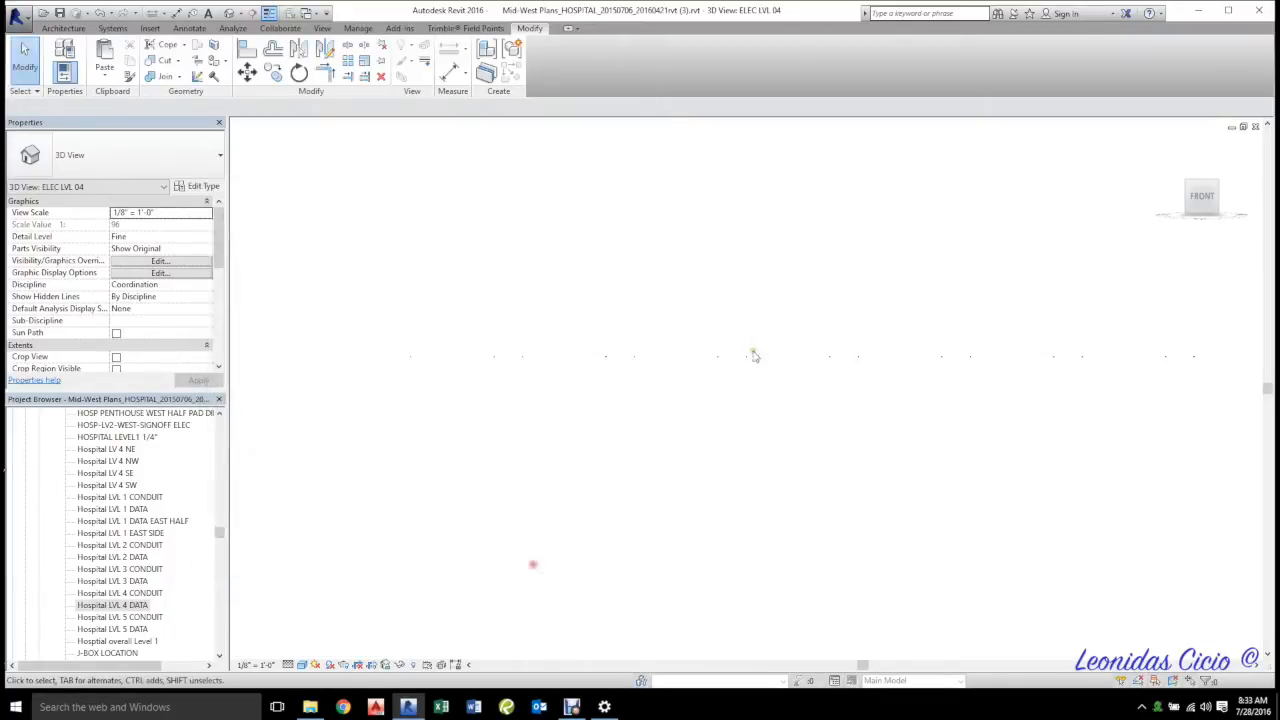
- Select all instances of the 3DBox survey point that are visible in the ELEC LVL 04 view
scroll(757, 382, "up", 2)
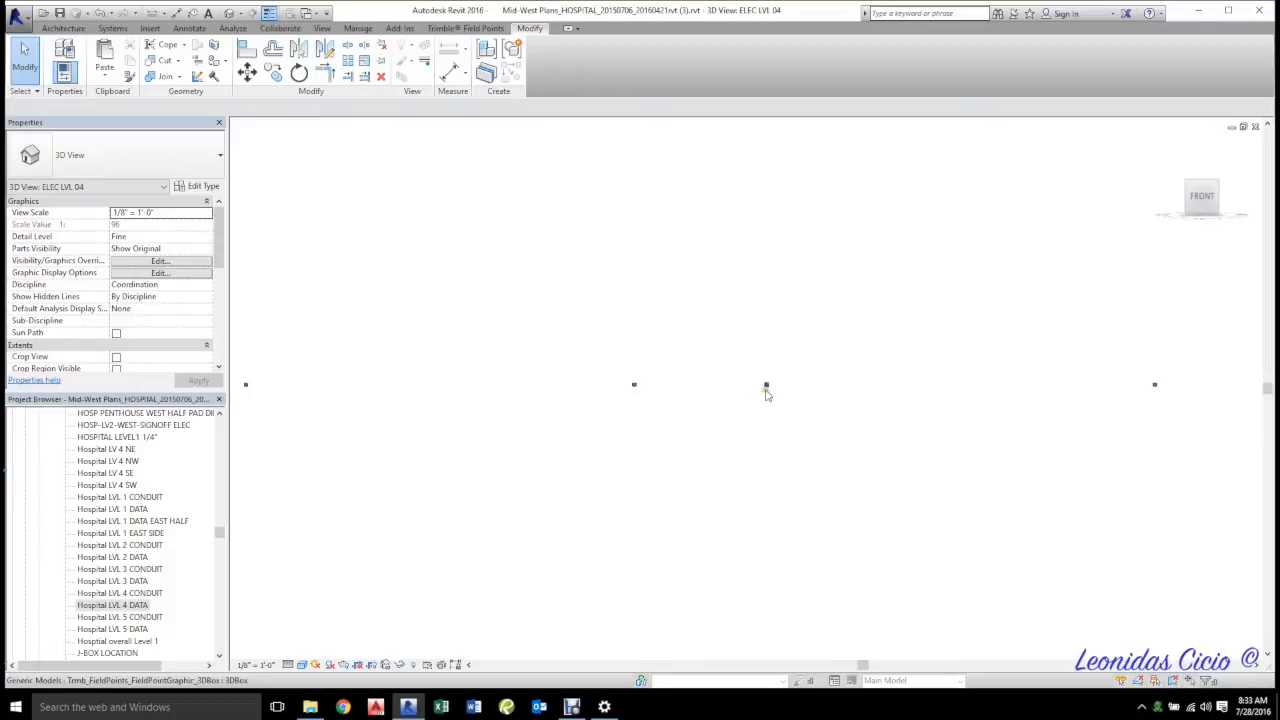
left_click(766, 386)
right_click(766, 387)
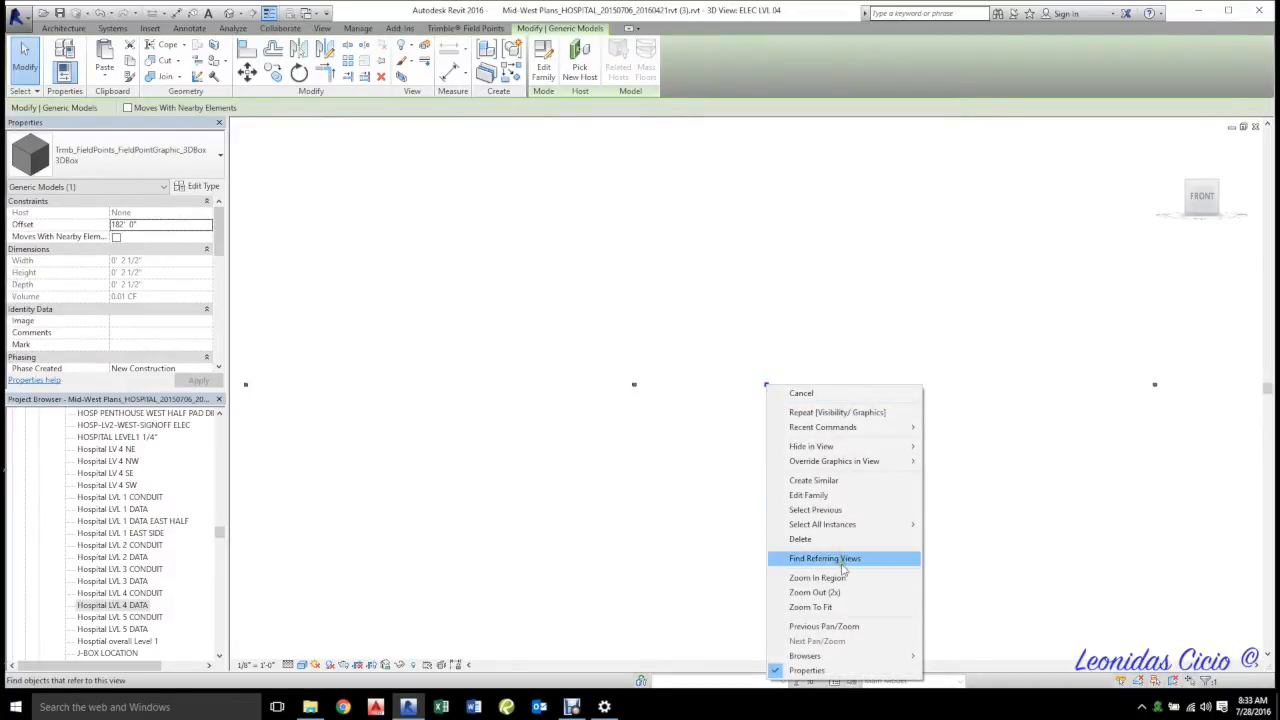
left_click(859, 526)
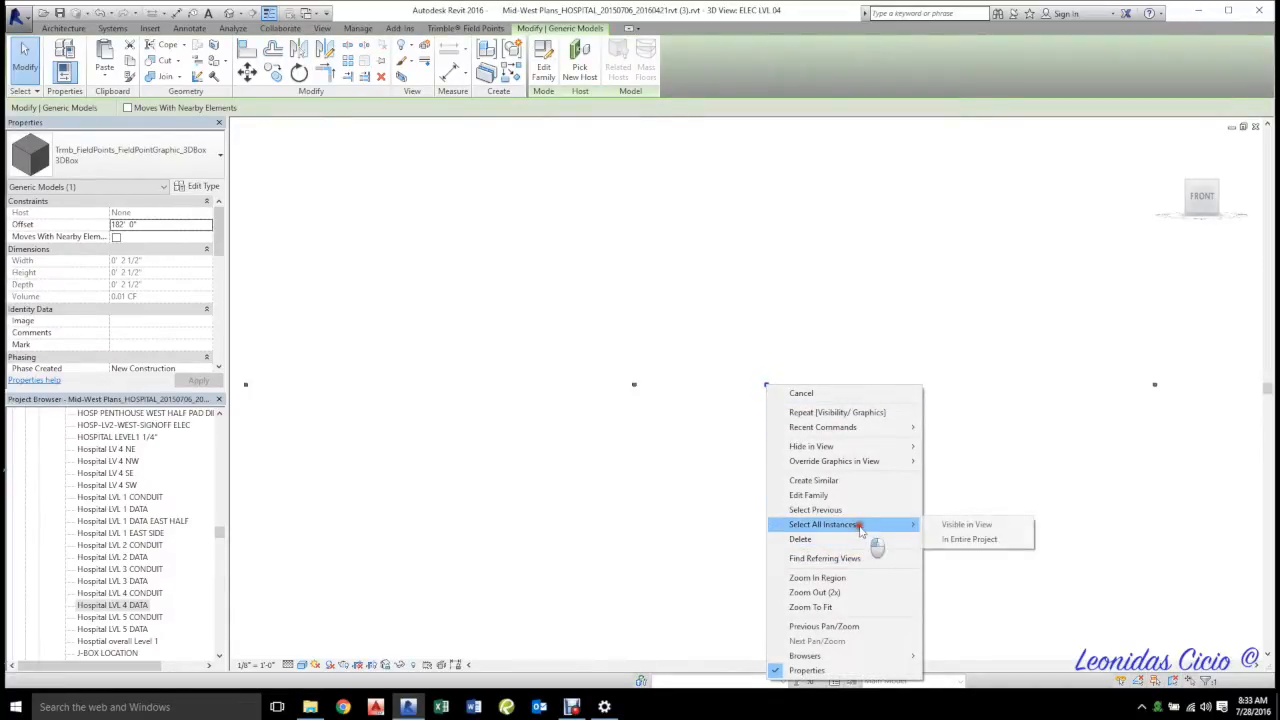
left_click(965, 525)
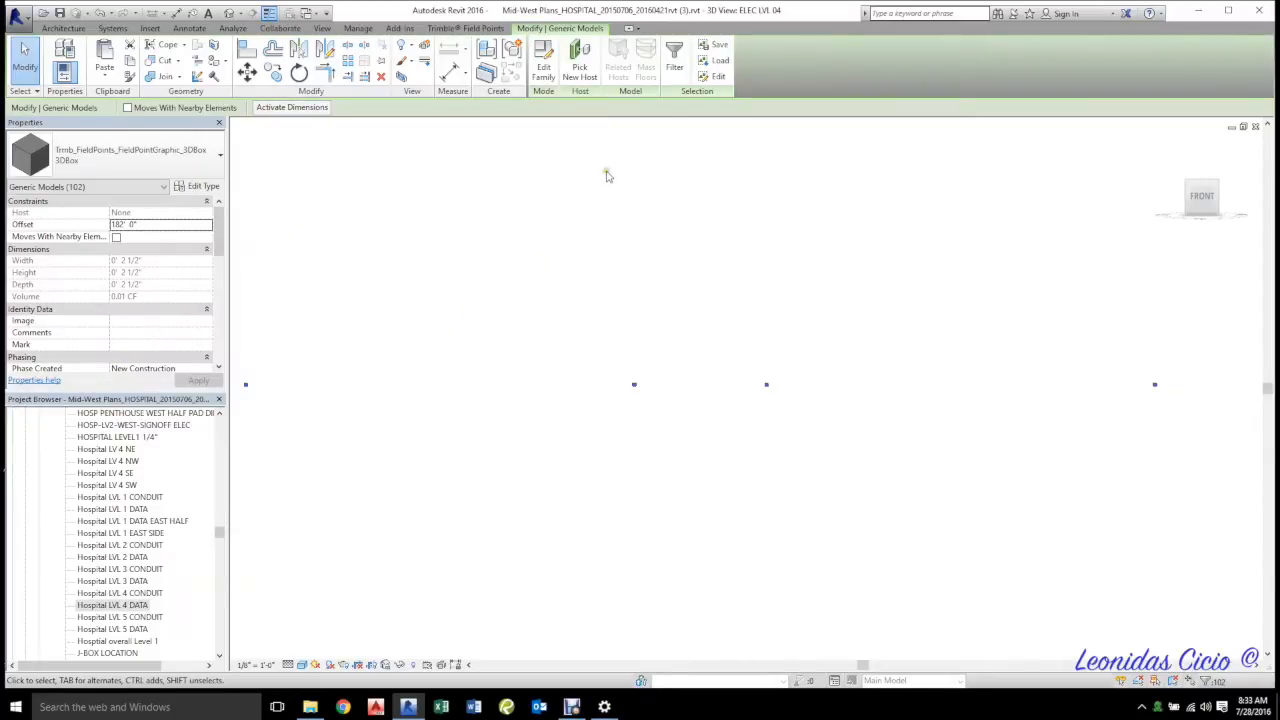
- Check the rule of the COLUMN filter in the ELEC LVL 04 view's filter definitions
key("v")
key("v")
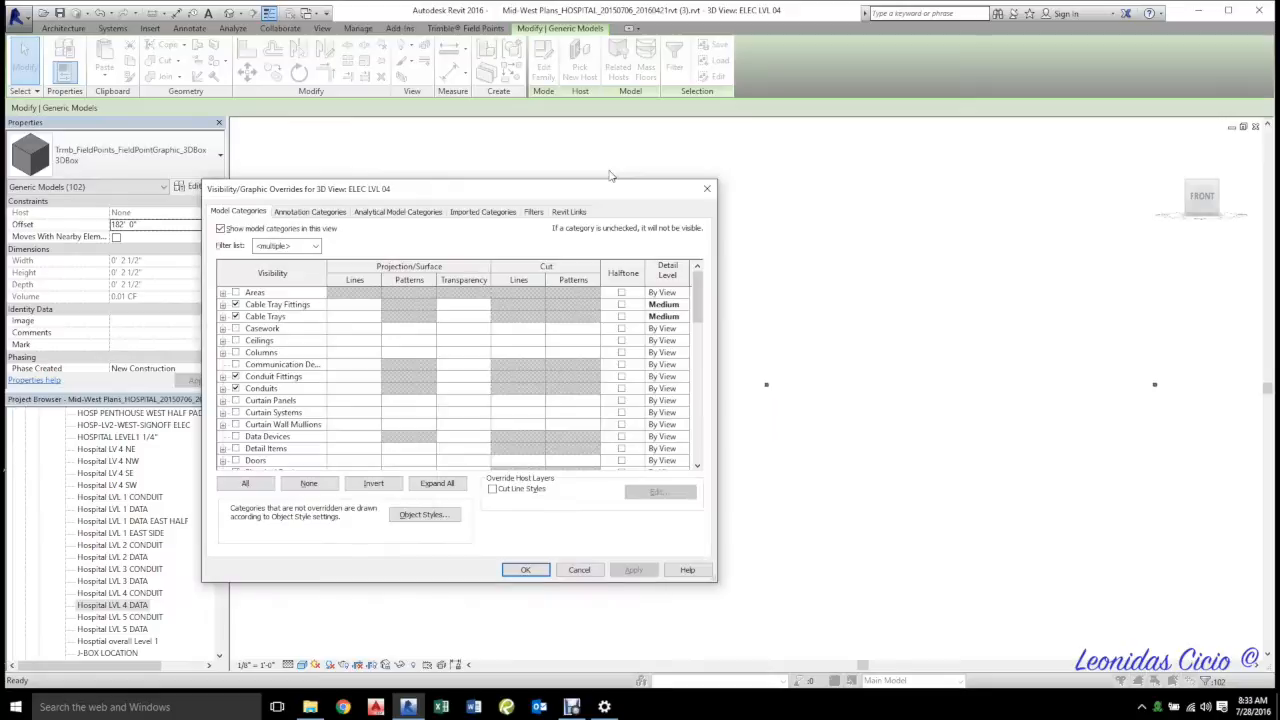
left_click(534, 212)
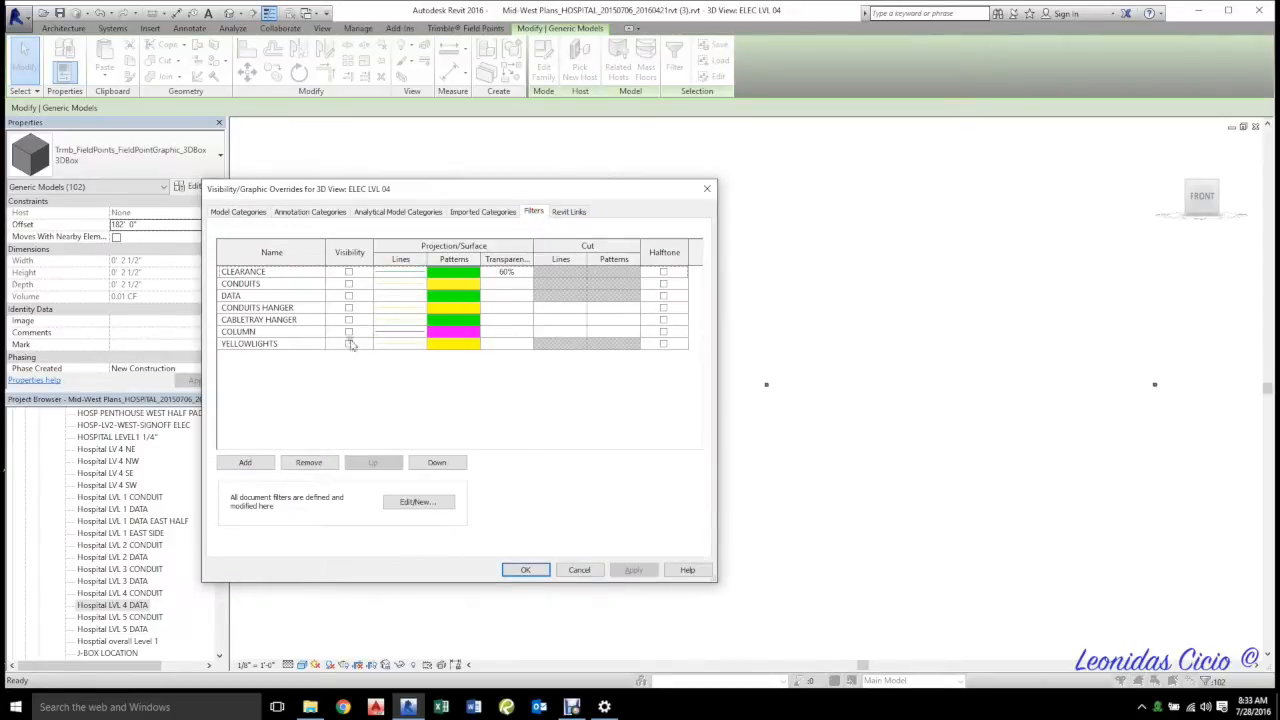
left_click(265, 331)
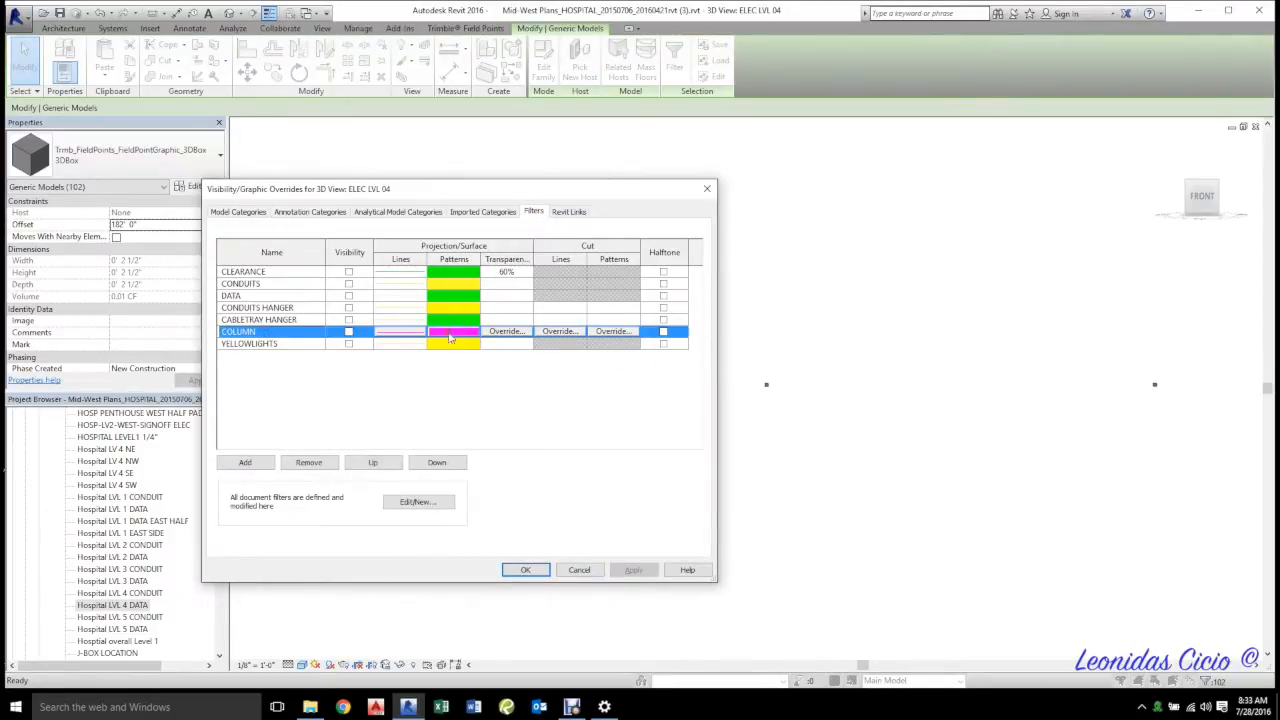
left_click(410, 502)
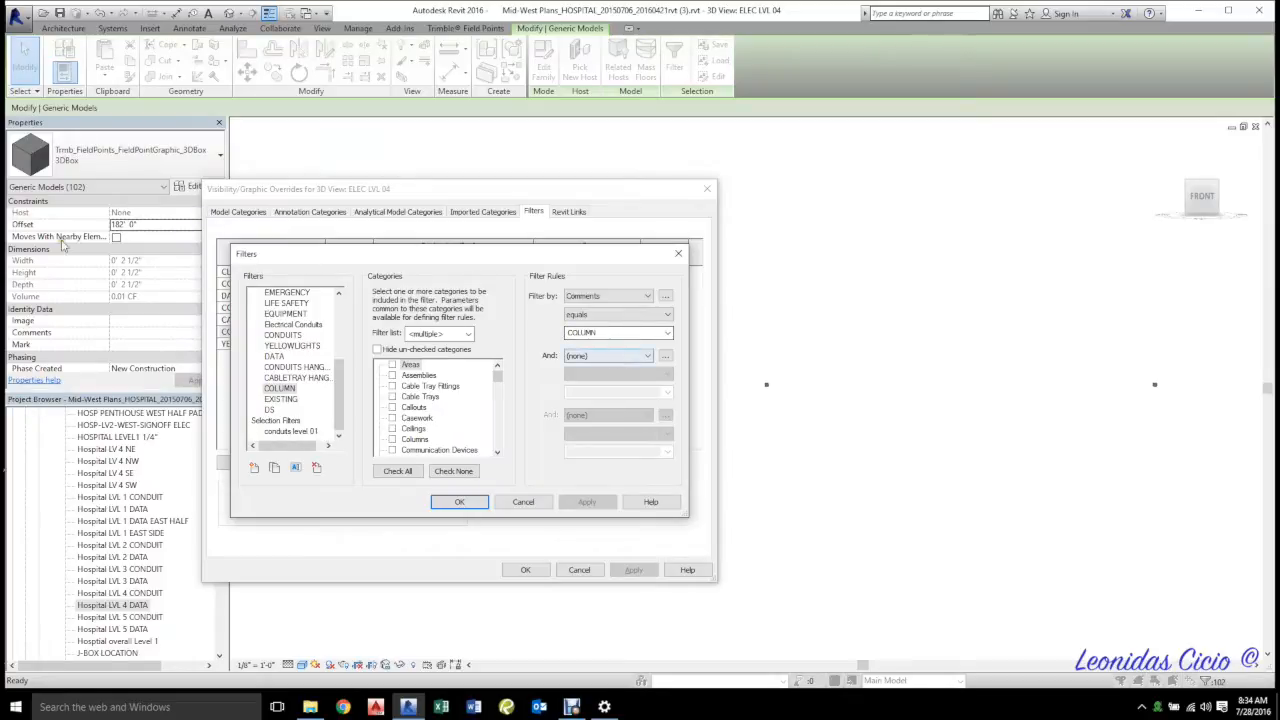
left_click(459, 503)
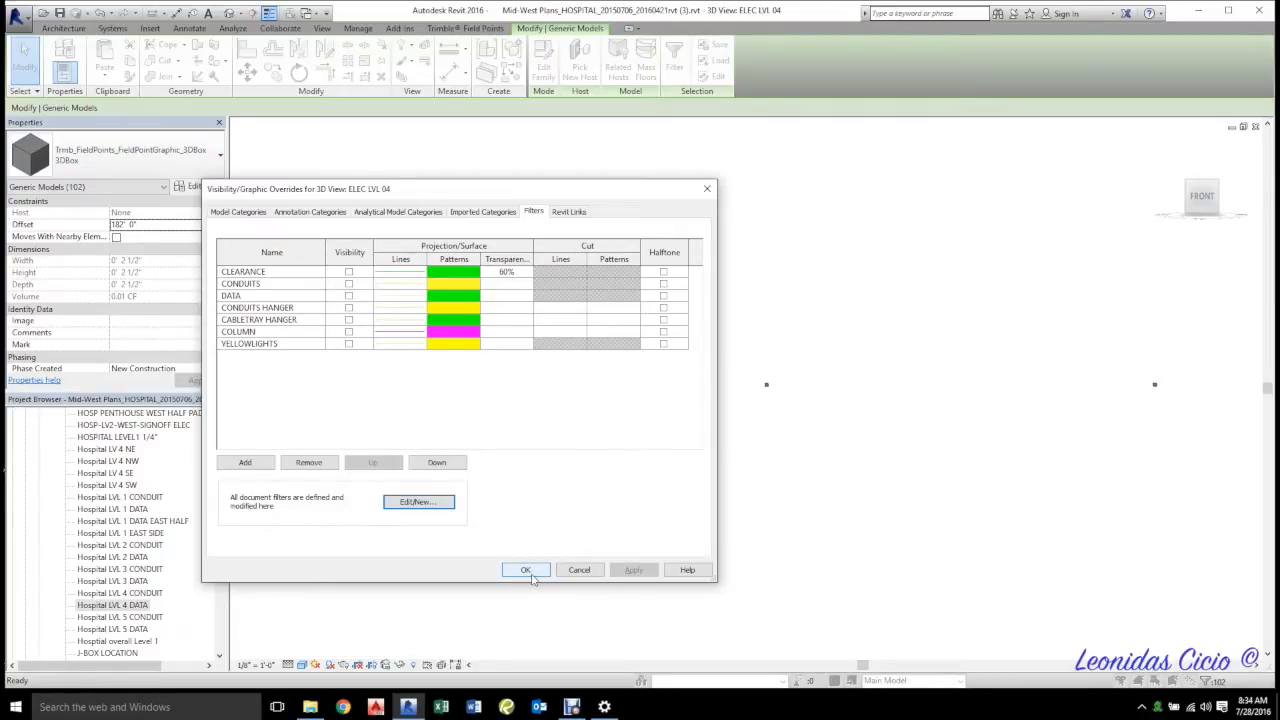
left_click(530, 575)
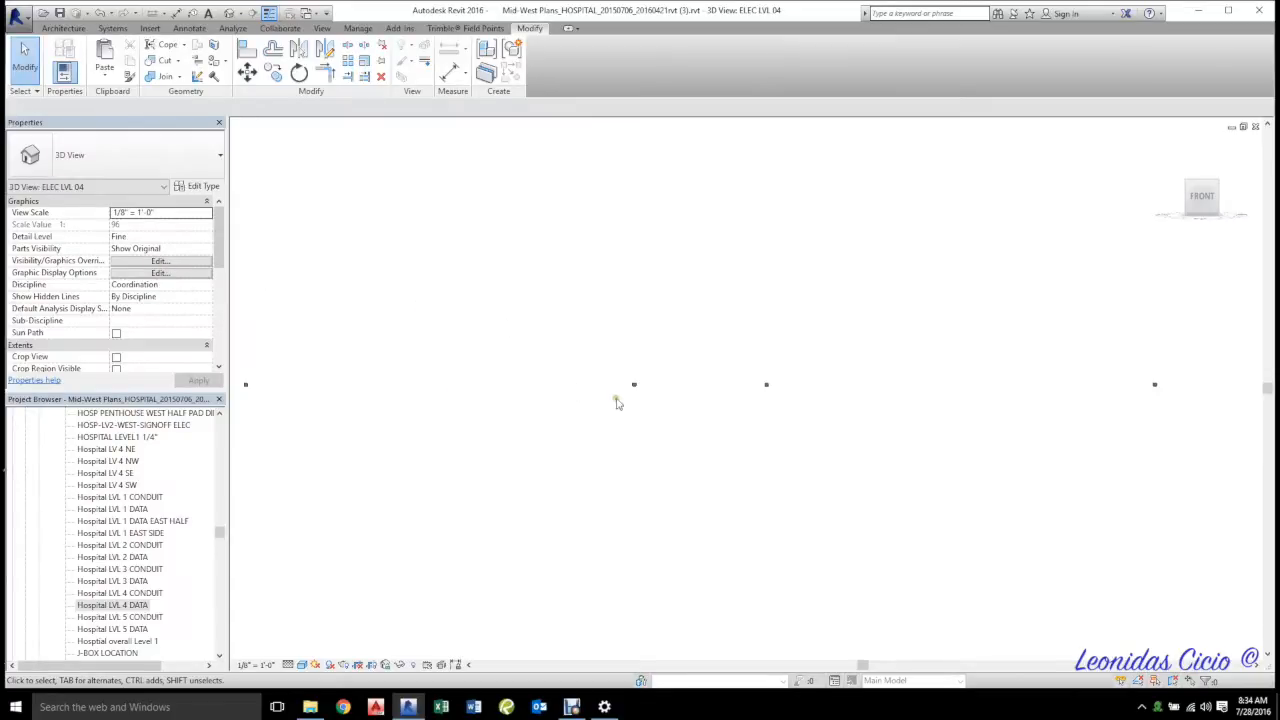
- Select all 3DBox survey points visible in the view and set their Comments to "column"
left_click(632, 386)
right_click(632, 386)
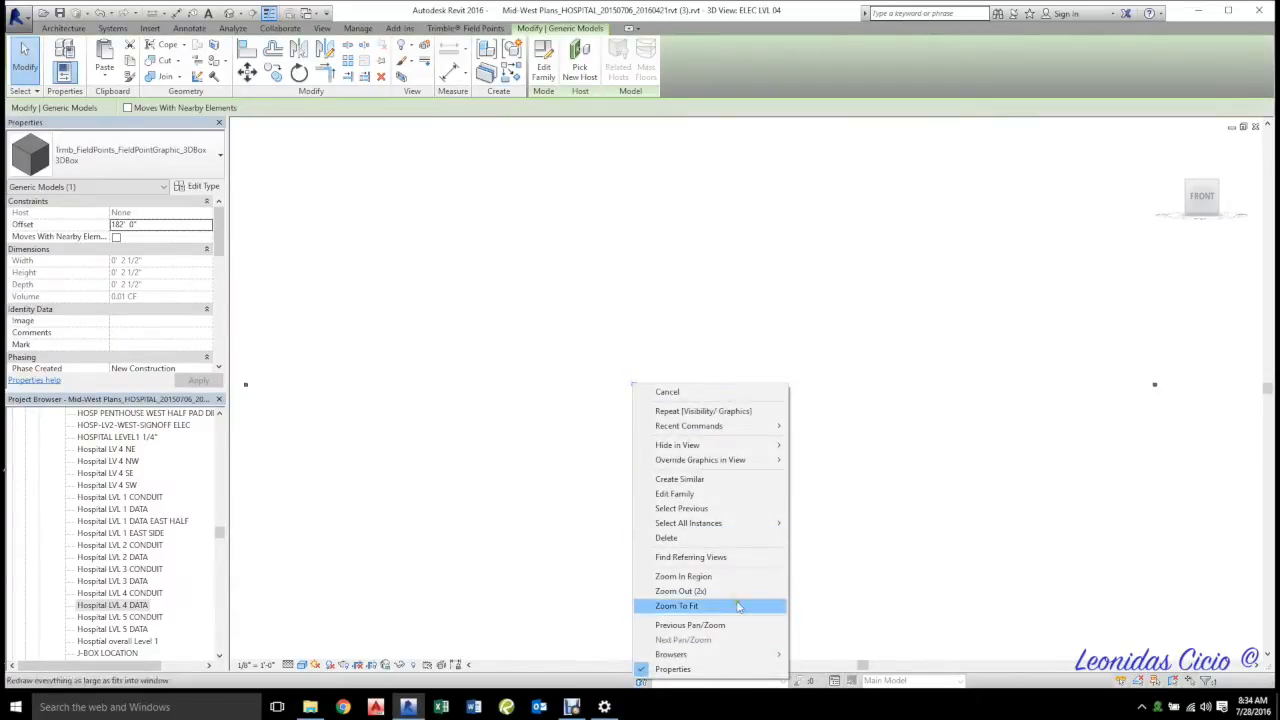
mouse_move(738, 523)
left_click(835, 525)
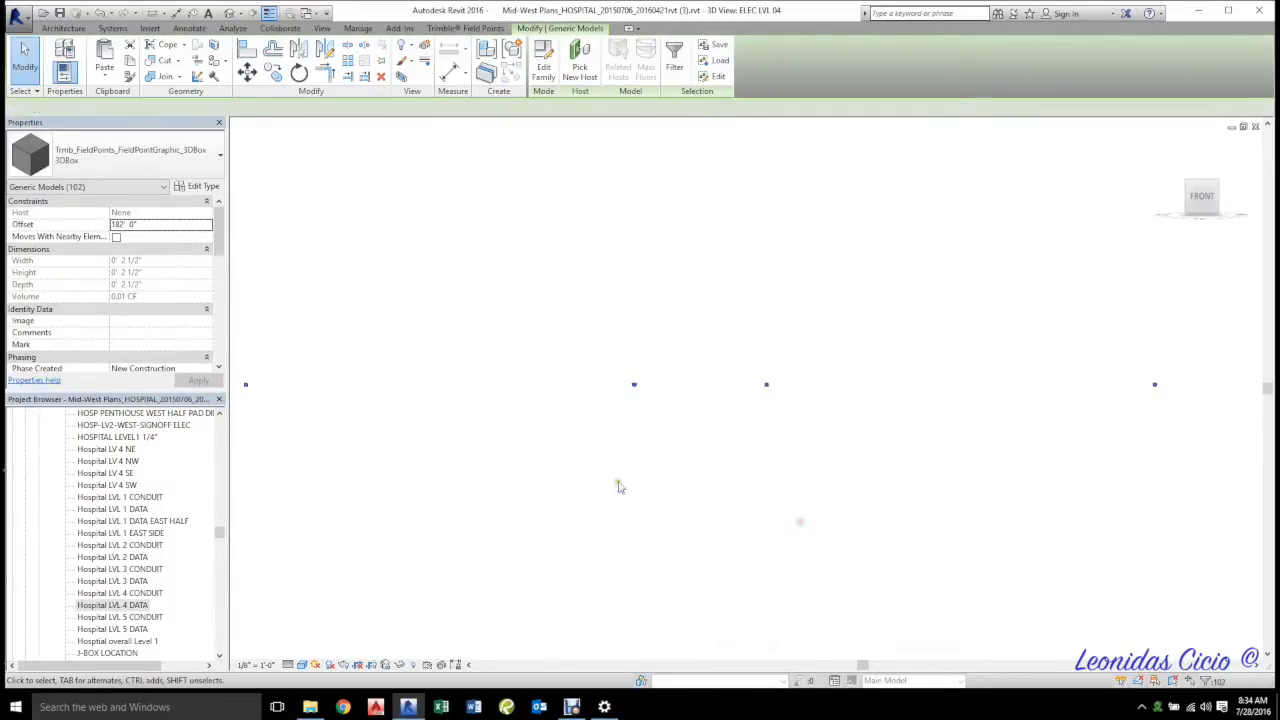
left_click(137, 333)
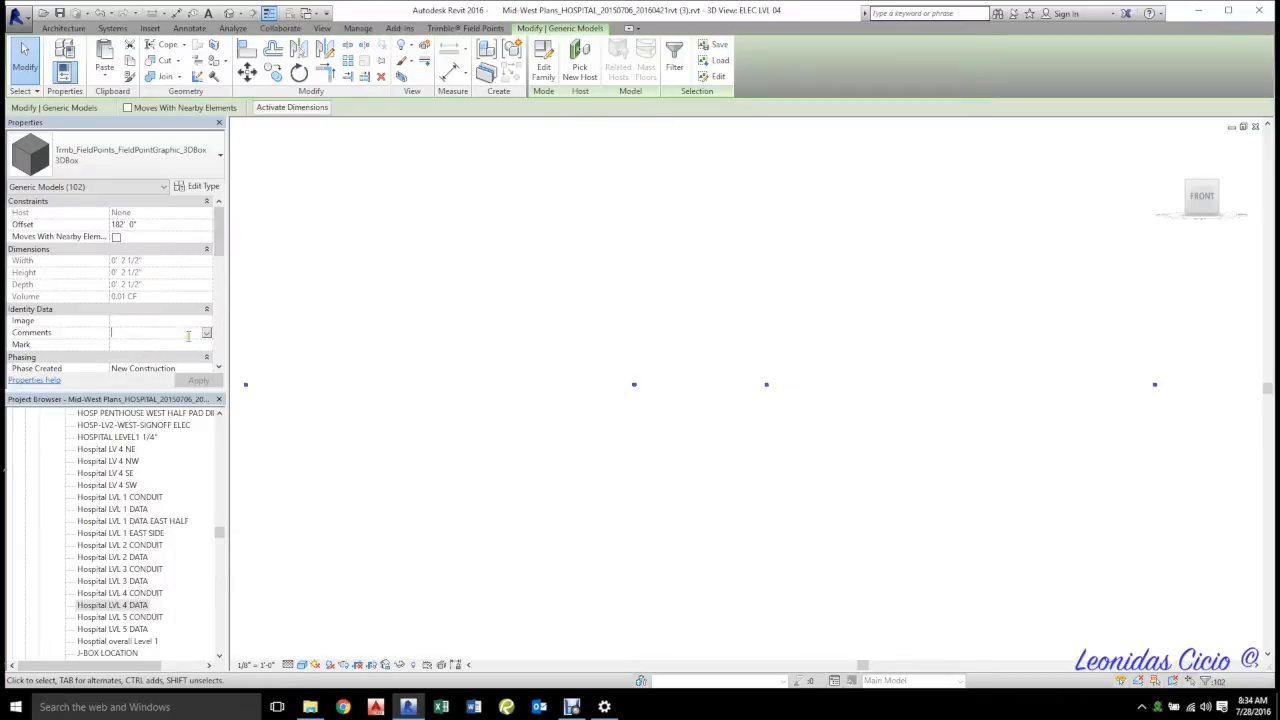
type("column")
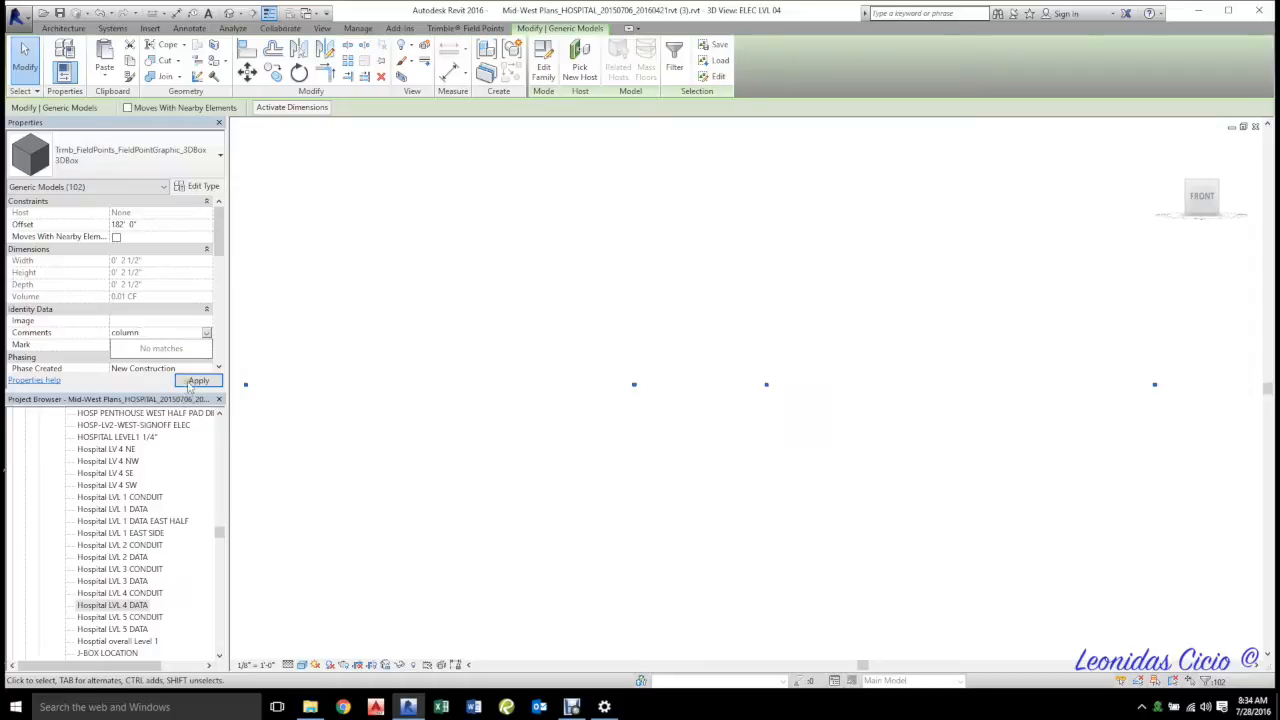
left_click(196, 383)
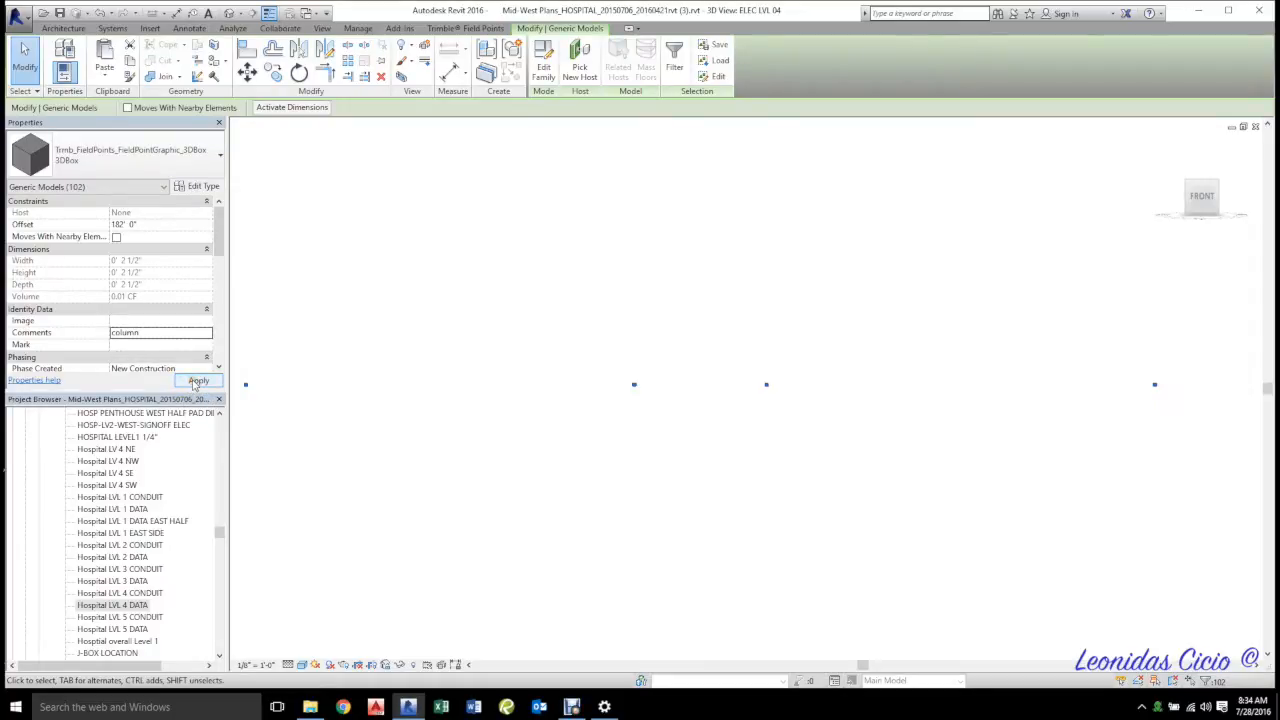
left_click(194, 381)
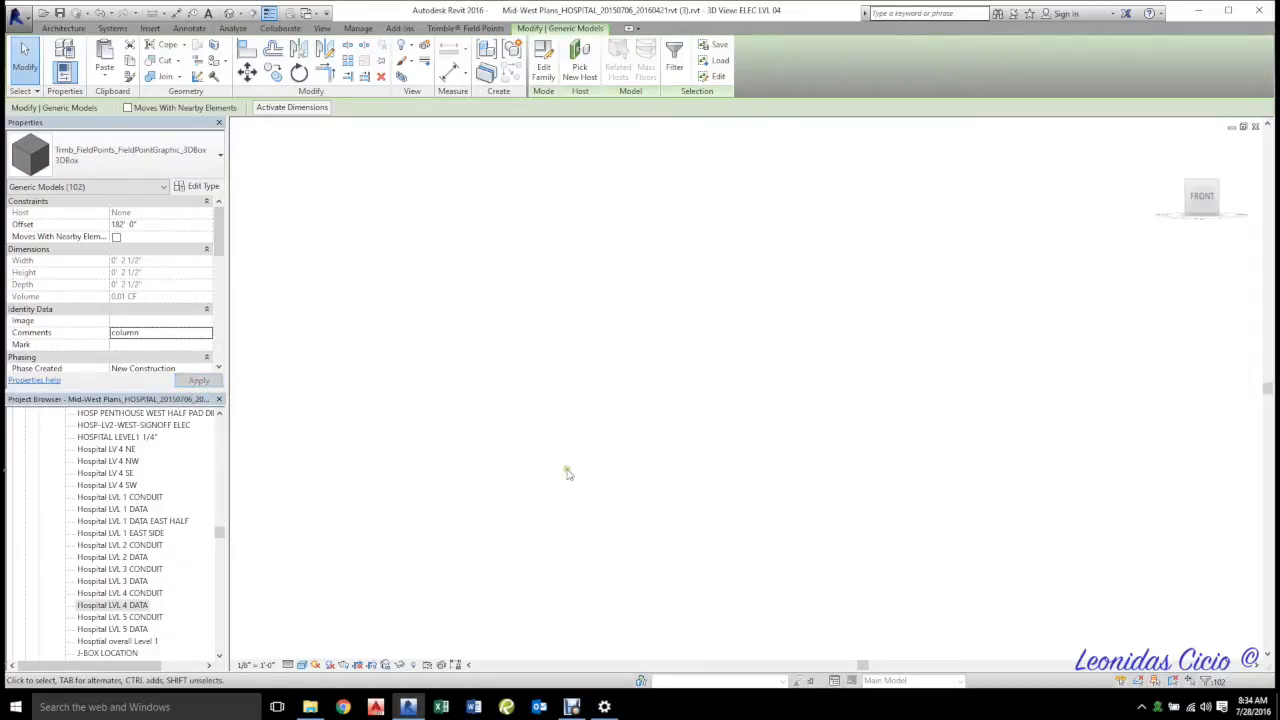
left_click(653, 443)
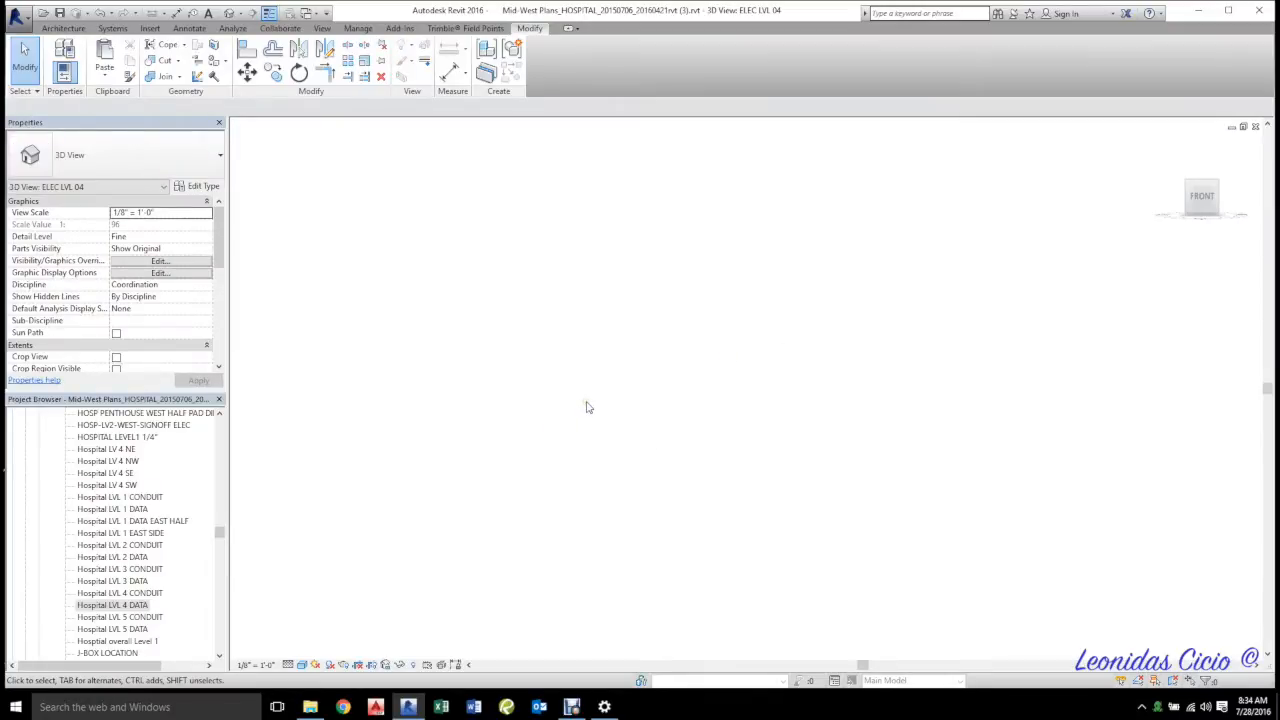
- Turn on visibility of the COLUMN filter in the ELEC LVL 04 view and apply it
key("v")
key("v")
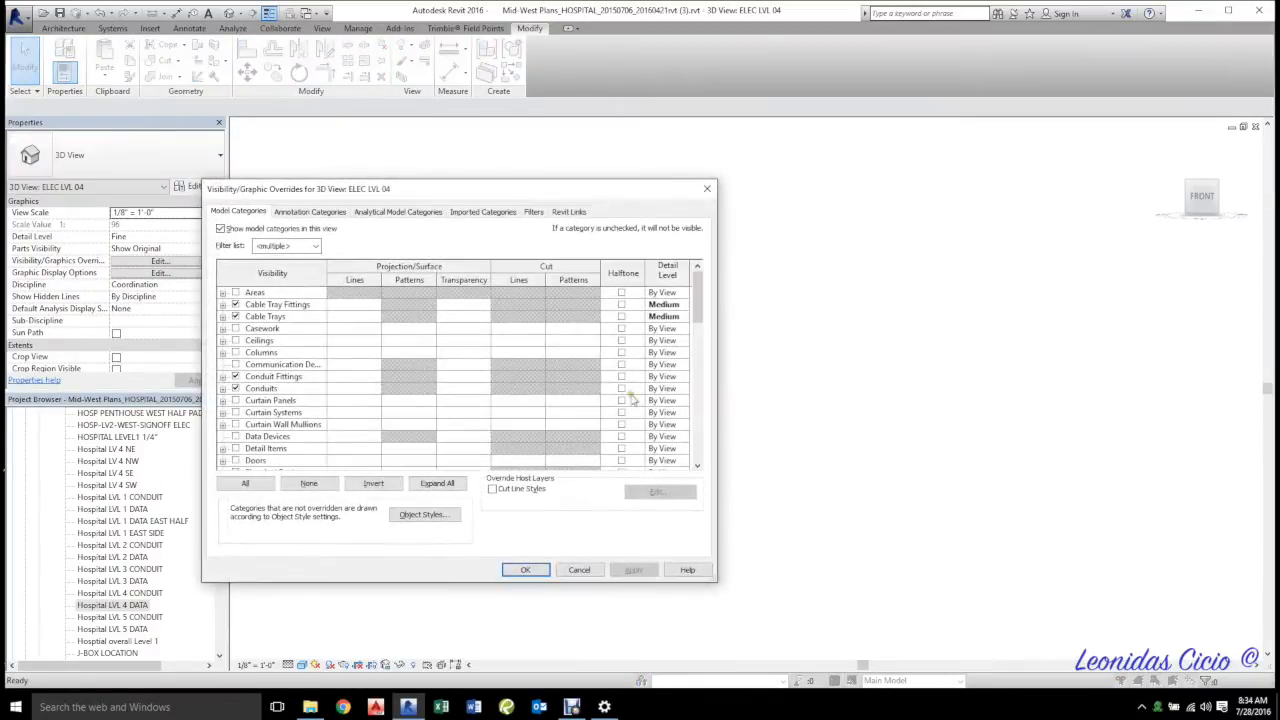
left_click(533, 212)
left_click(349, 331)
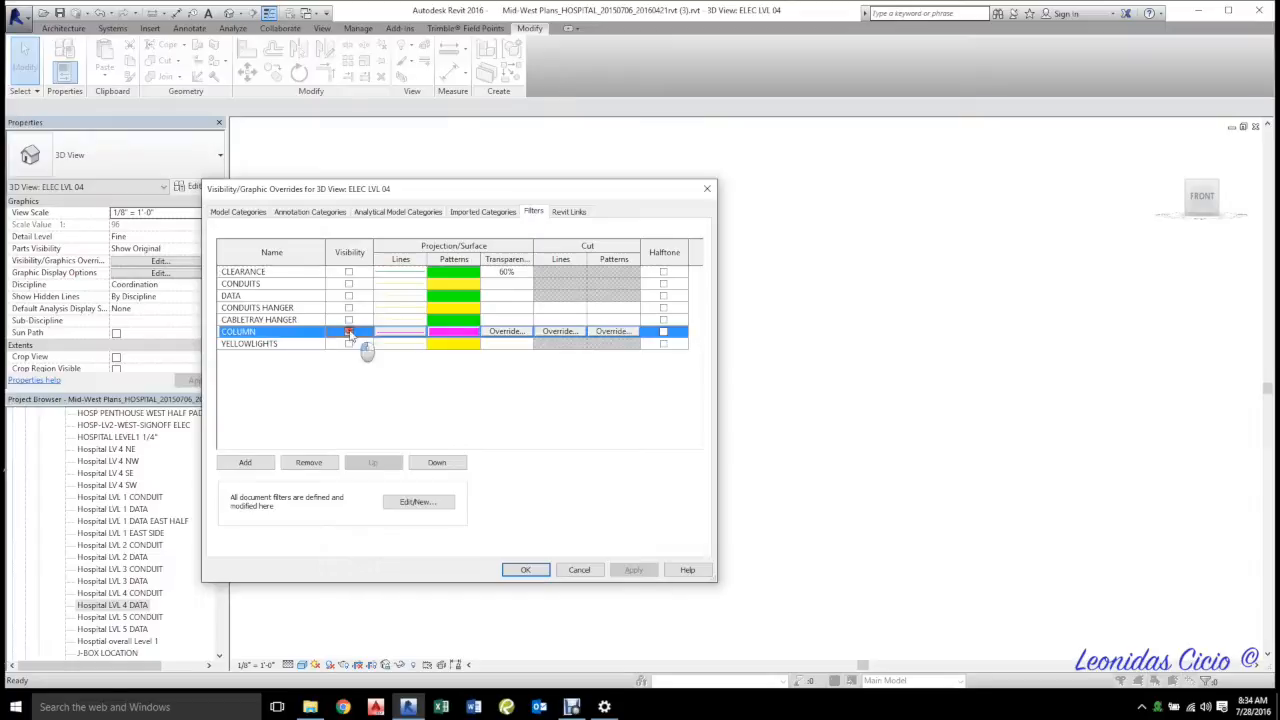
left_click(634, 569)
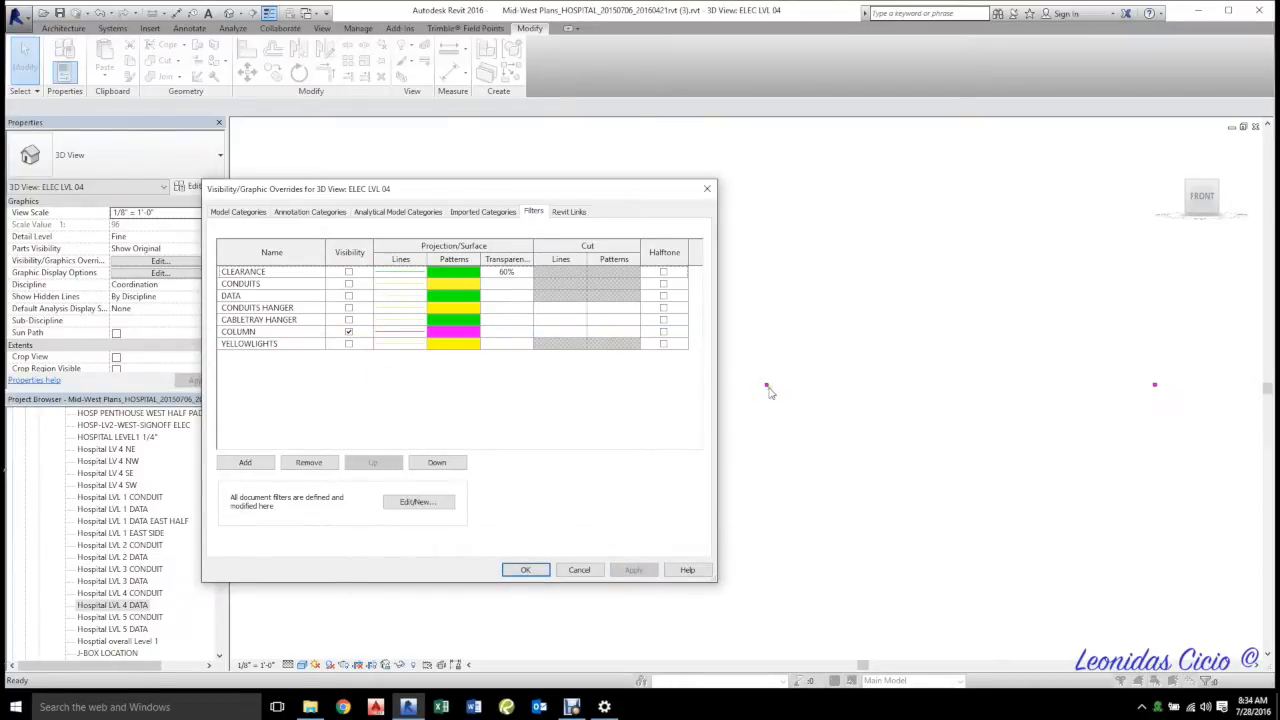
- Turn on visibility of the CLEARANCE, CONDUITS, DATA, CONDUITS HANGER, CABLETRAY HANGER and YELLOWLIGHTS filters
left_click(349, 271)
left_click(349, 284)
left_click(349, 296)
left_click(349, 307)
left_click(349, 319)
left_click(349, 319)
left_click(349, 307)
left_click(349, 343)
left_click(633, 569)
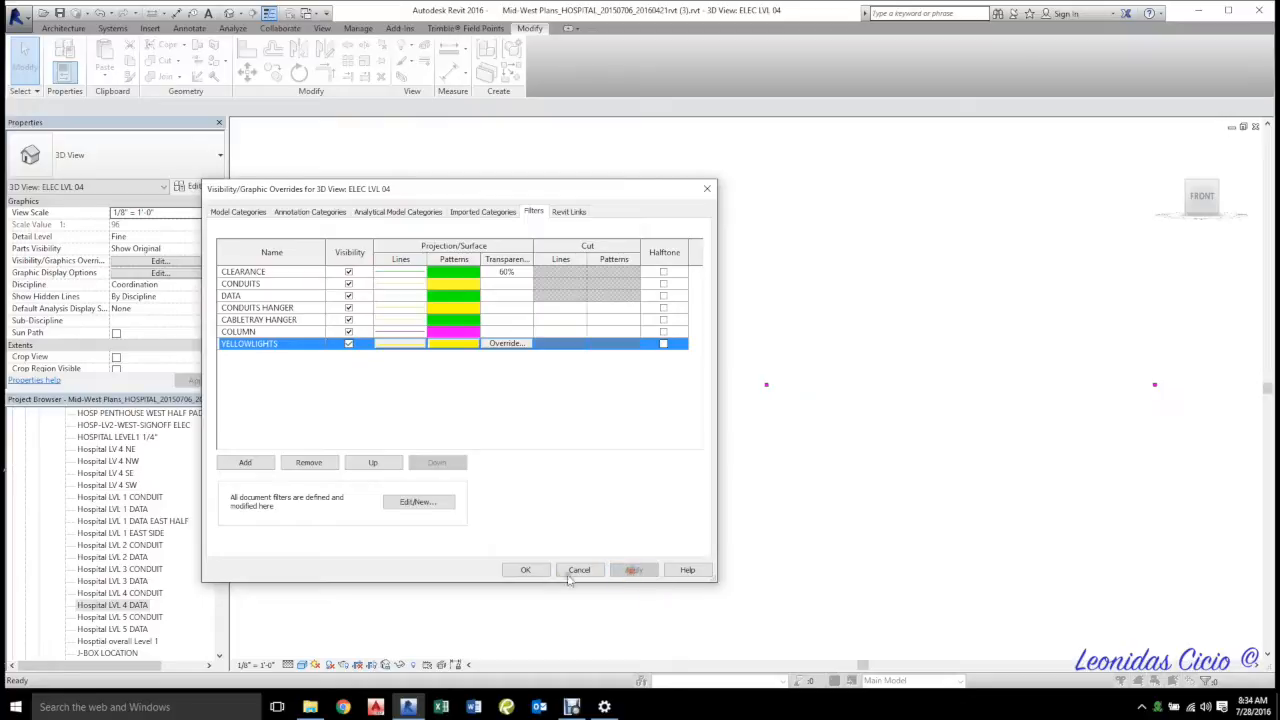
left_click(525, 570)
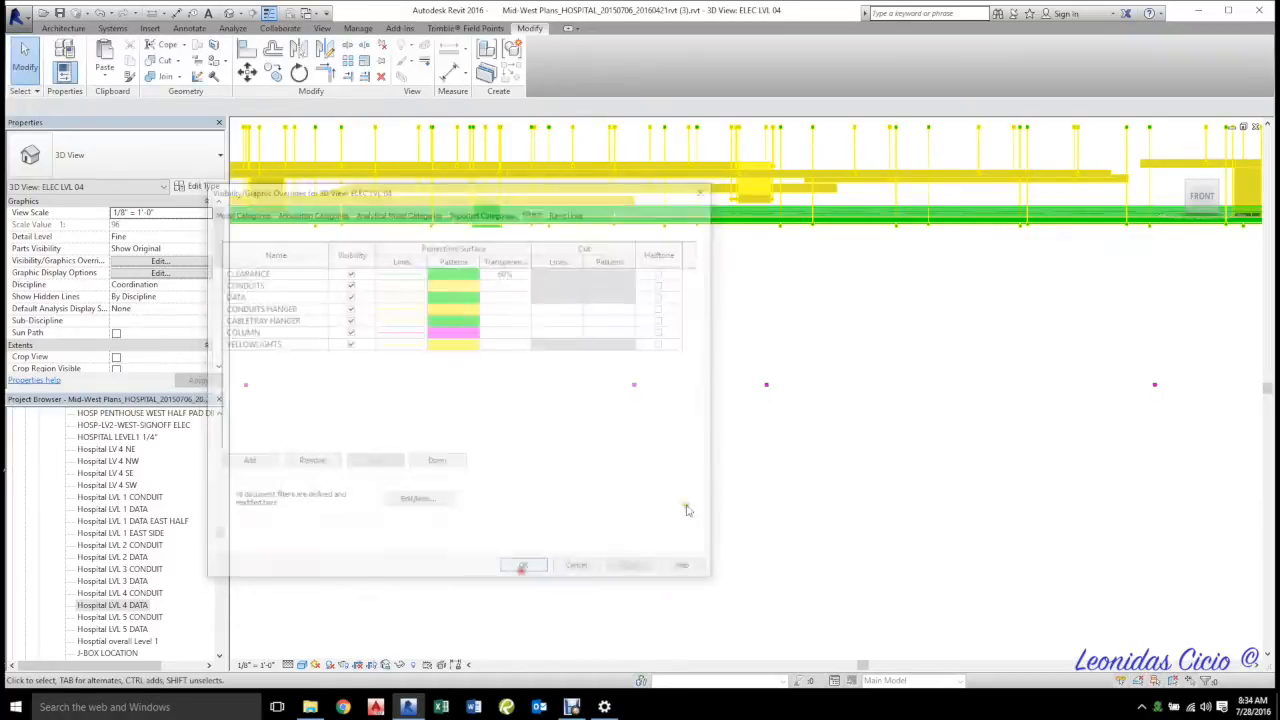
- Set up a Trimble Field Link 2.2 or later export of all the view's field points, including the Cable Tray Hangers, Column Survey Points and Conduit Rack Hangers groups
left_click(1172, 147)
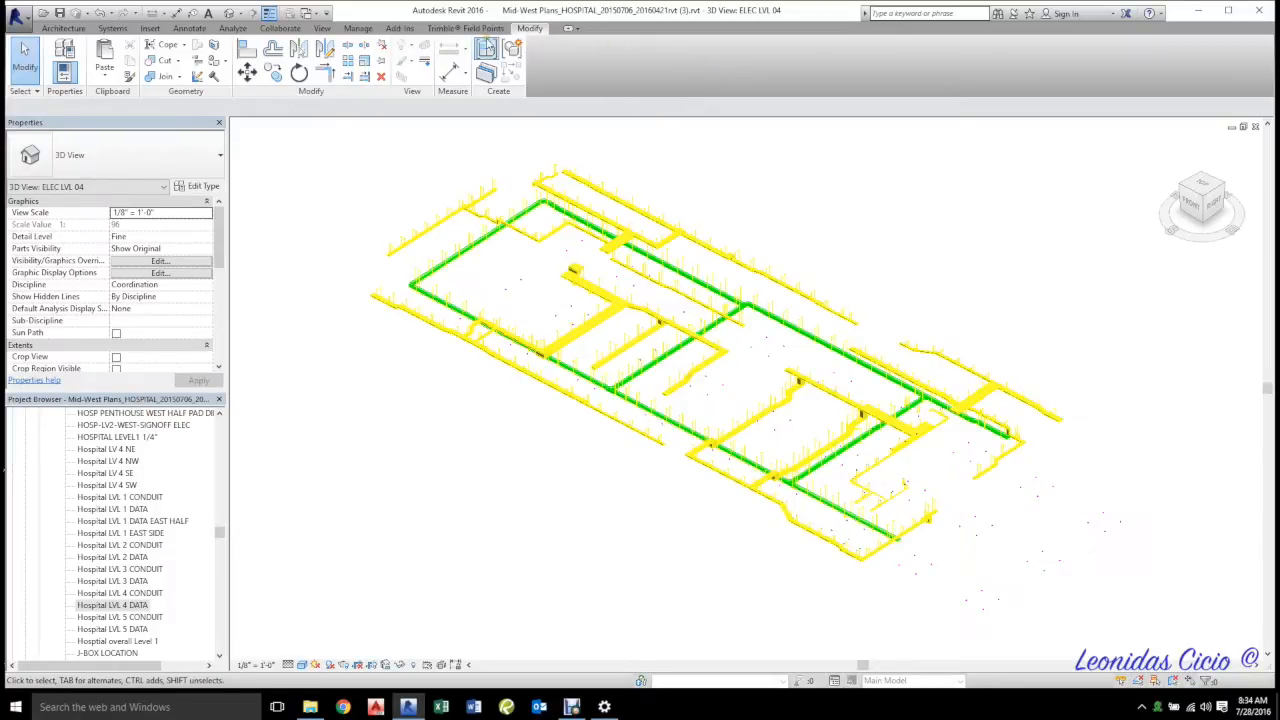
left_click(484, 28)
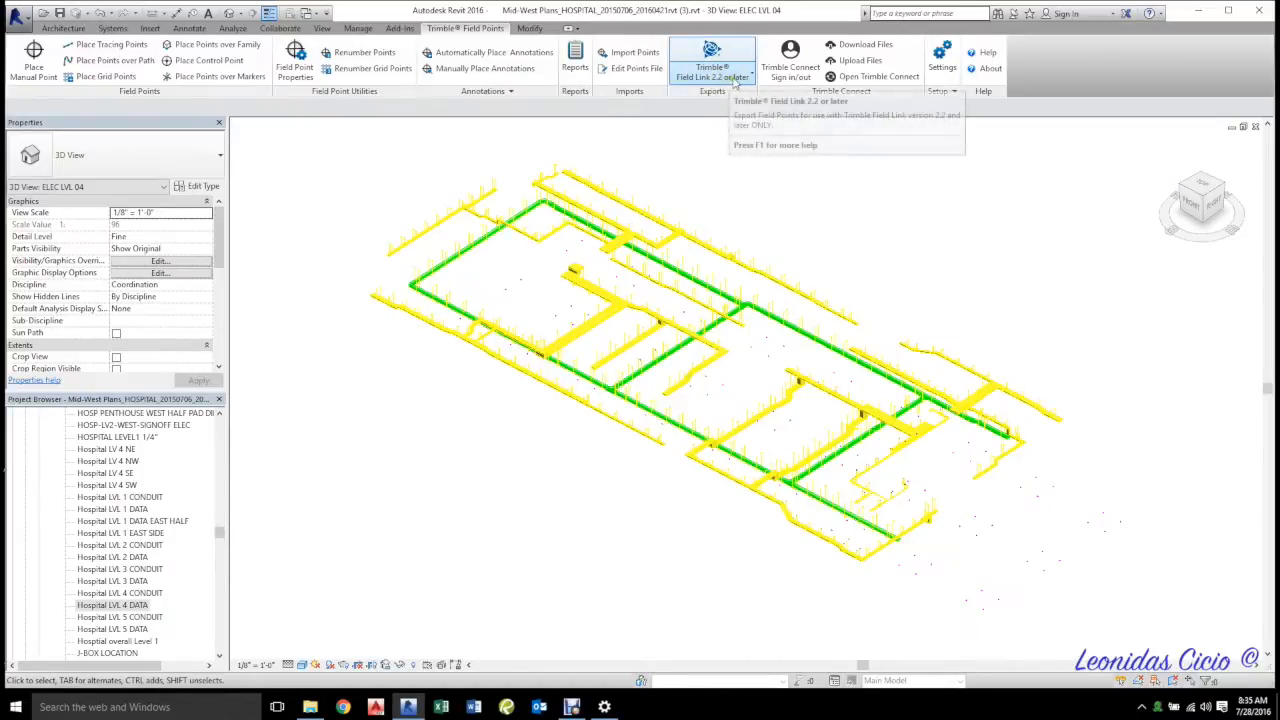
left_click(734, 82)
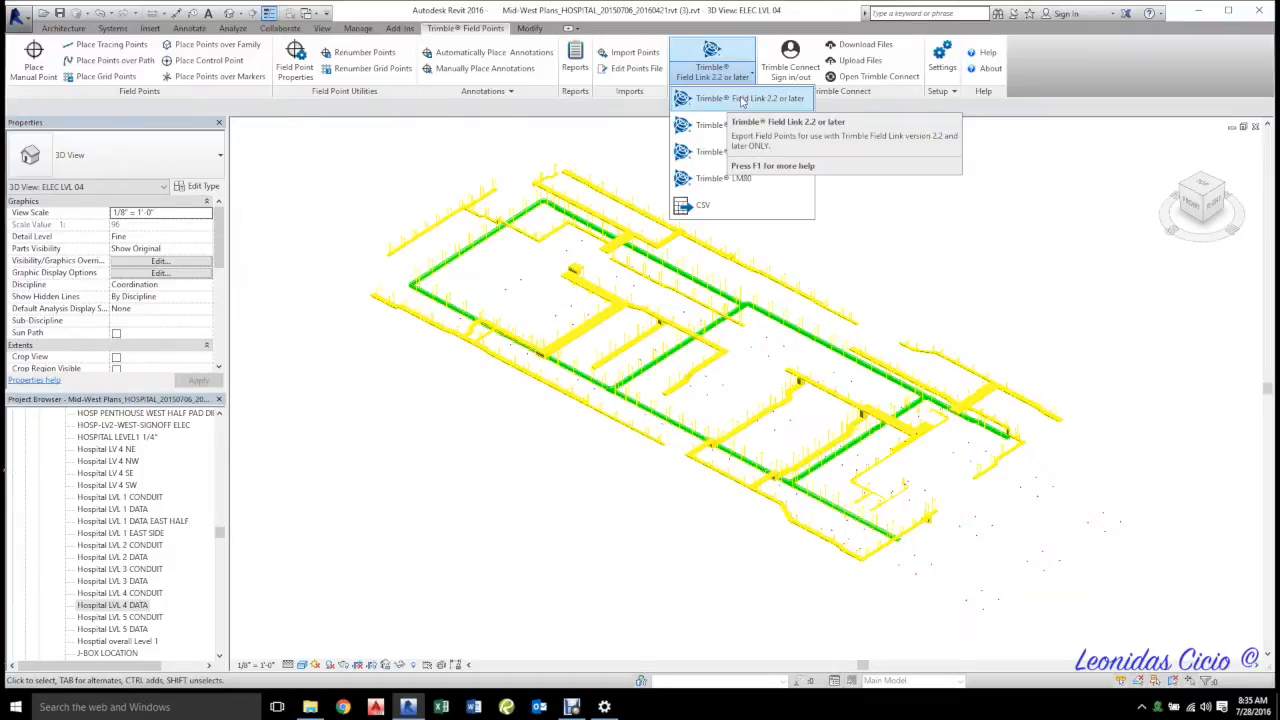
left_click(741, 99)
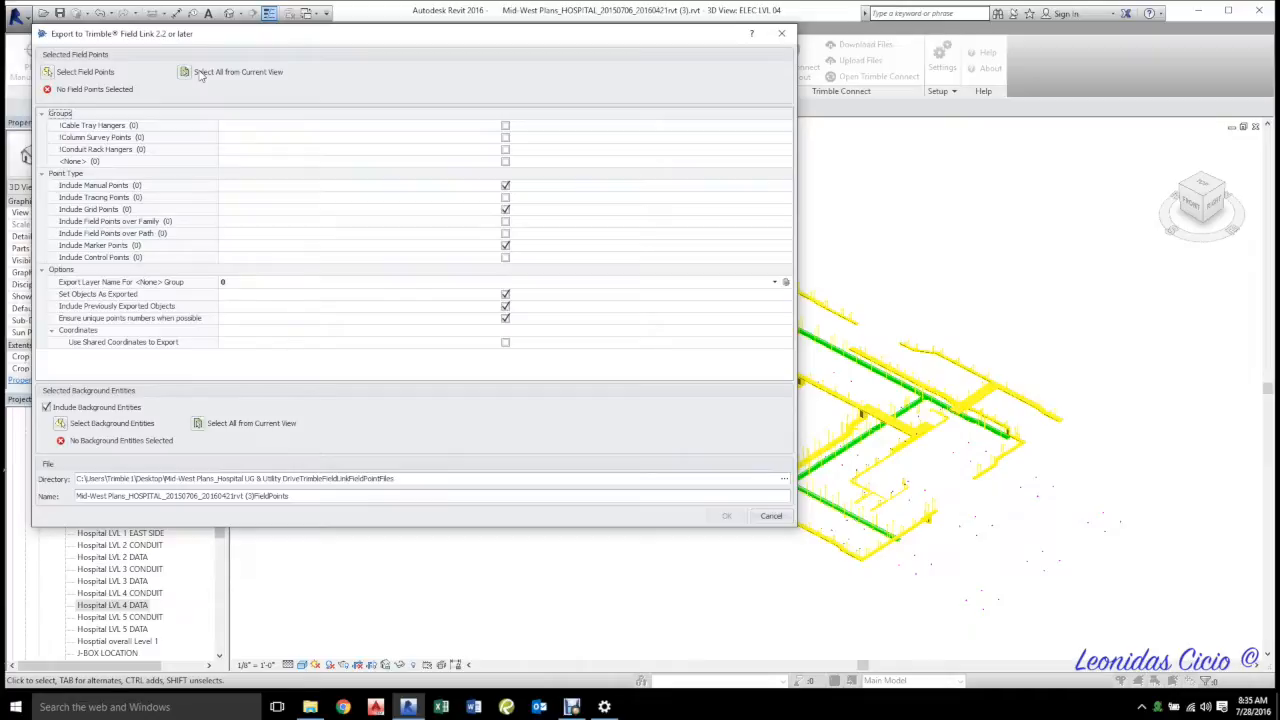
left_click(200, 74)
left_click(505, 126)
left_click(505, 137)
left_click(505, 149)
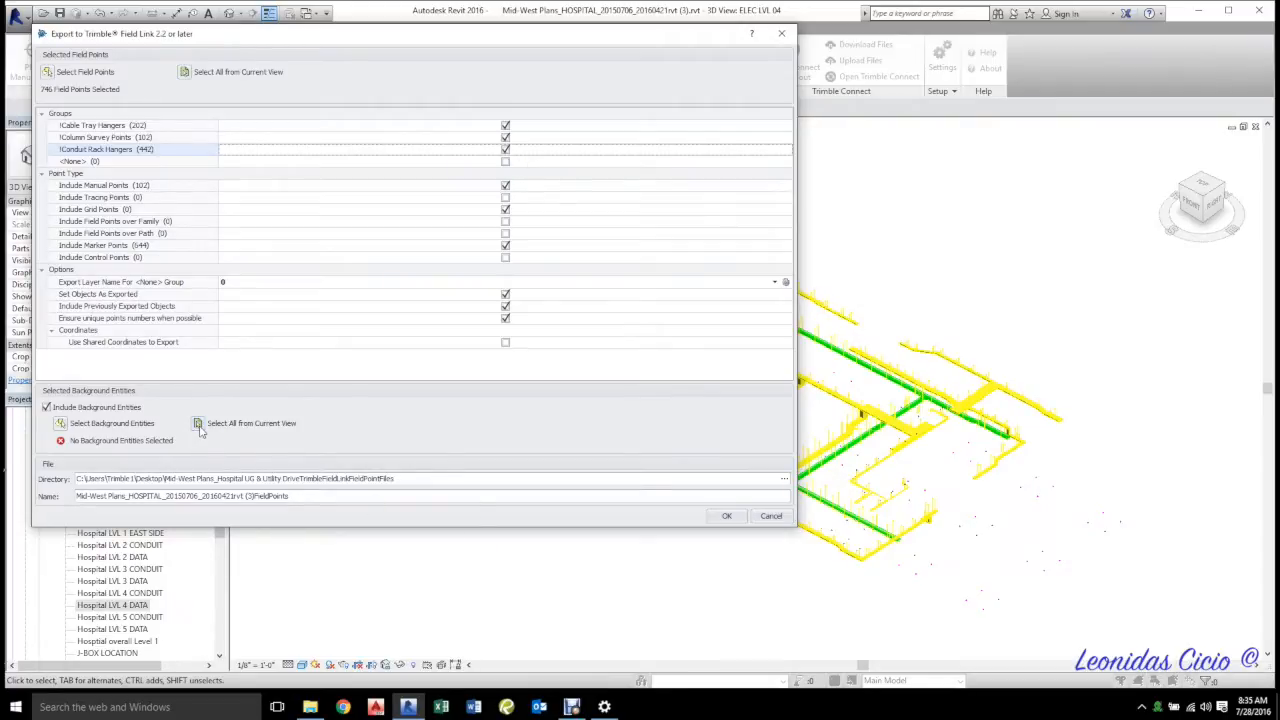
- Include all background entities from the current view and export the field points to the Trimble Point Drawings folder on the desktop
left_click(198, 424)
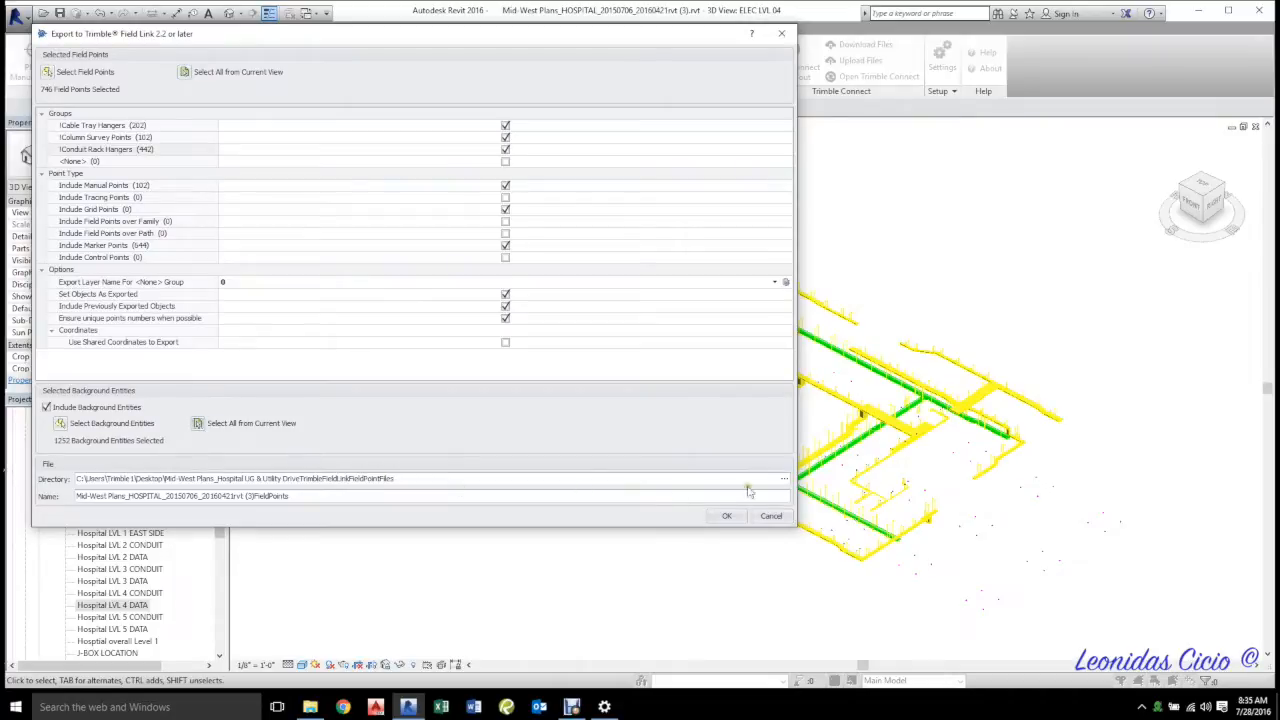
left_click(785, 478)
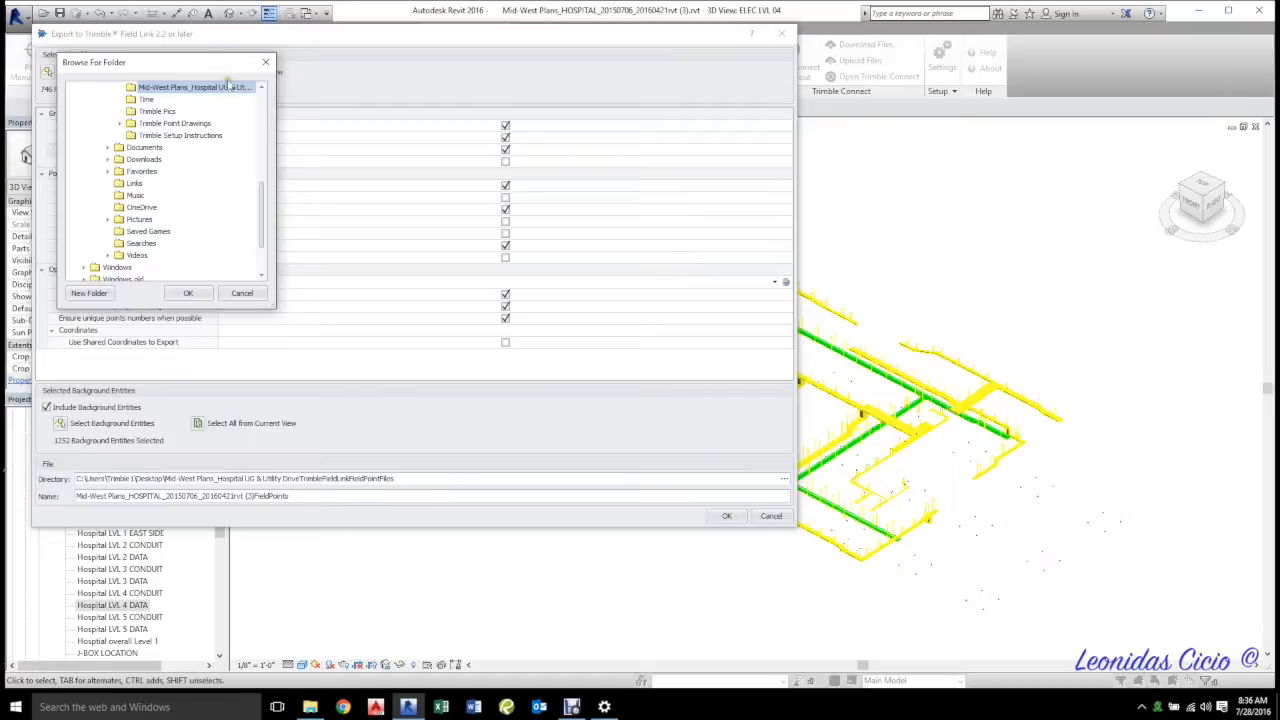
scroll(208, 166, "up", 3)
scroll(208, 167, "down", 1)
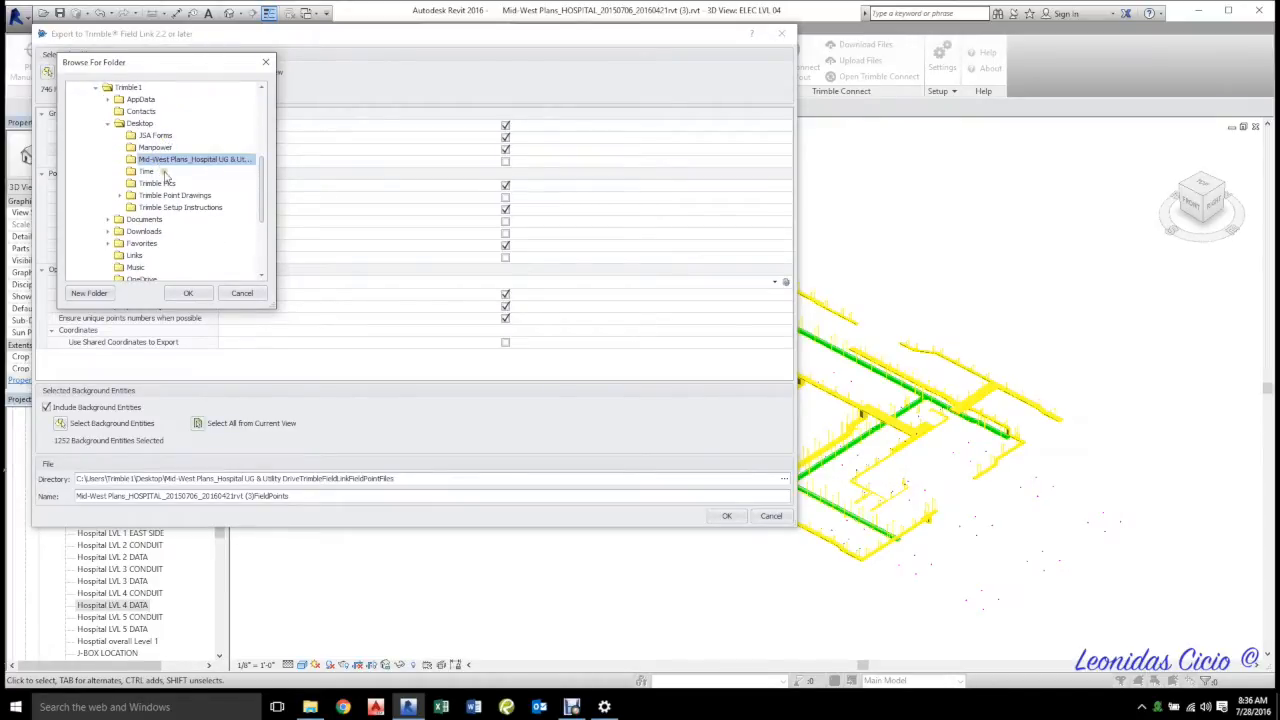
left_click(183, 197)
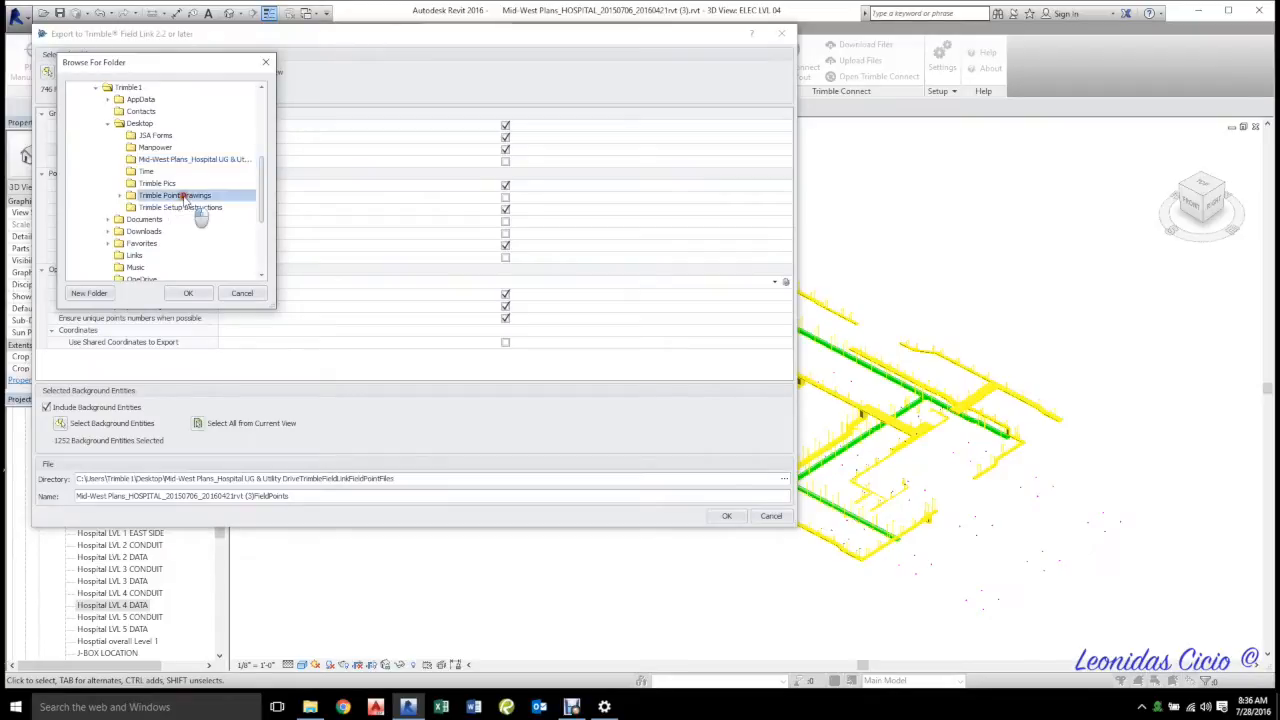
left_click(190, 294)
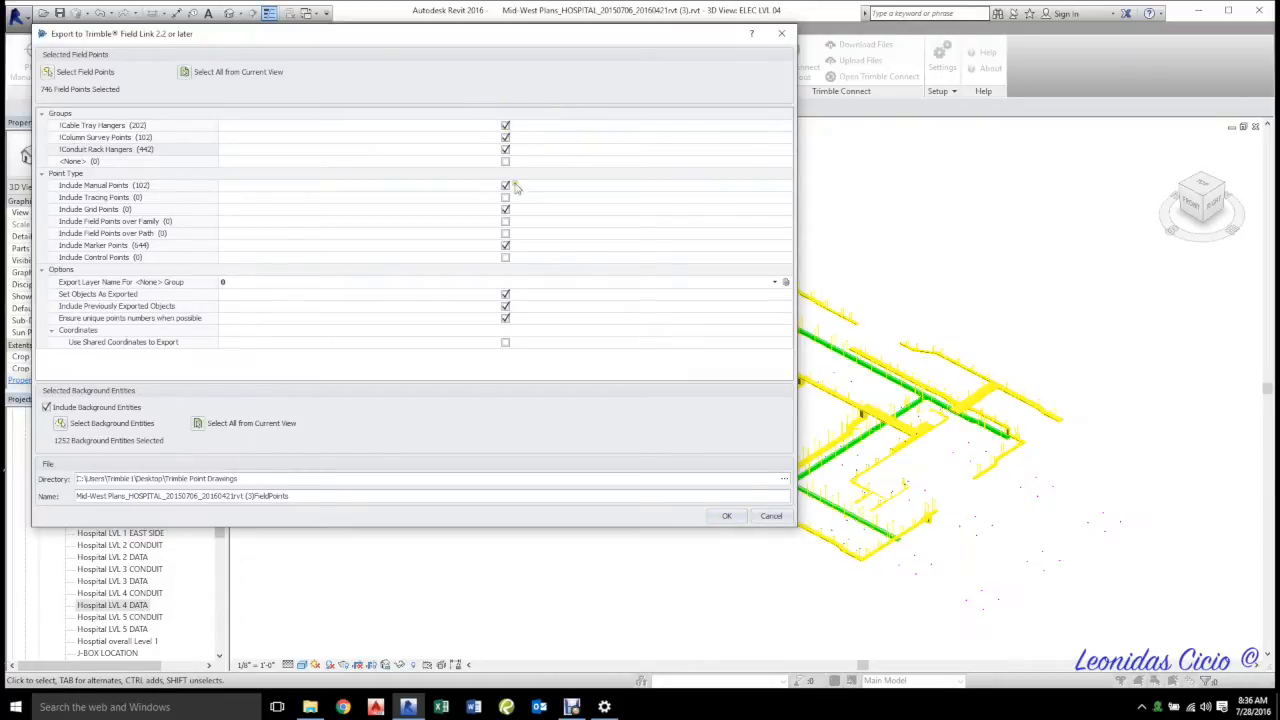
left_click(728, 516)
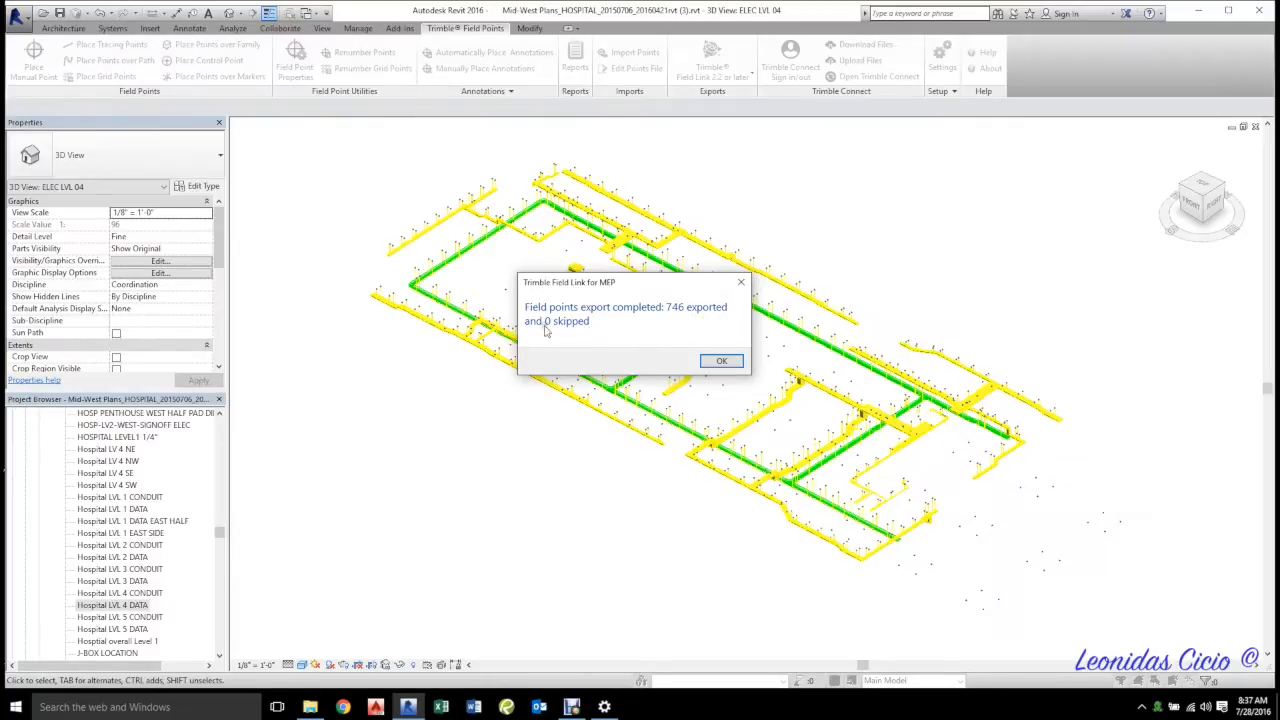
left_click(727, 364)
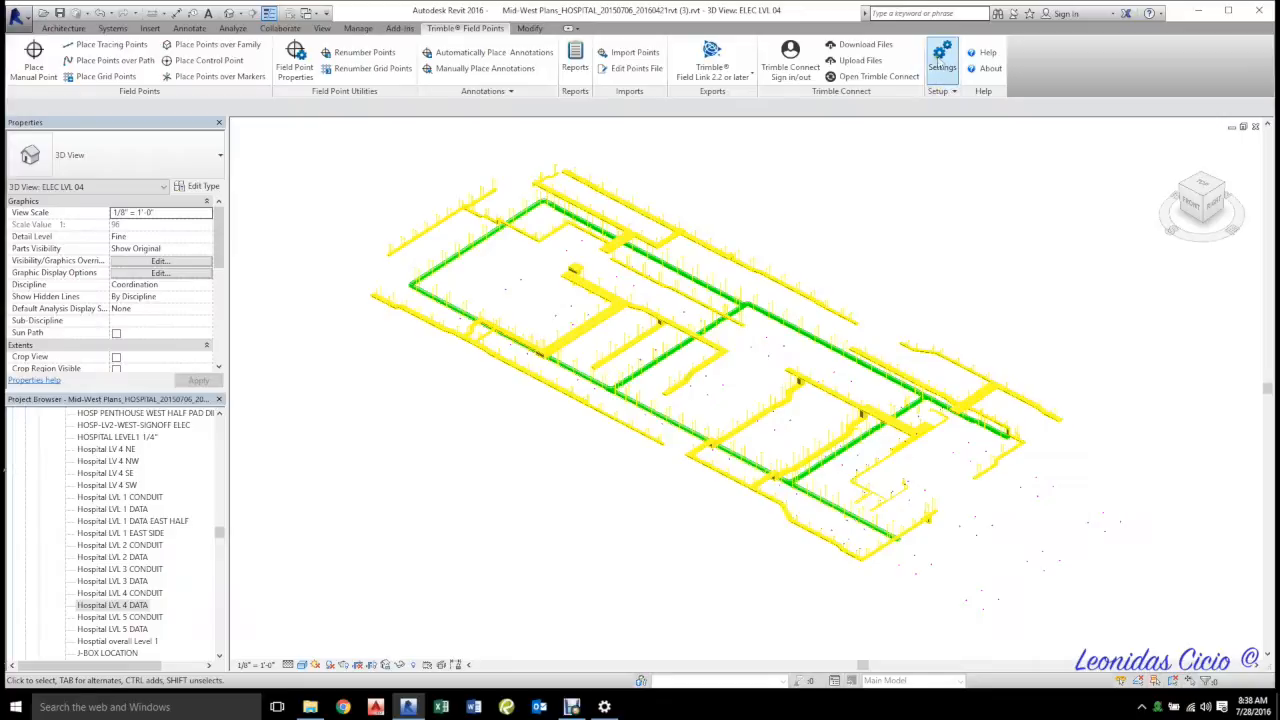
- Review the field point group names in the Trimble Group Settings, including the Cable Tray Hangers group
left_click(938, 92)
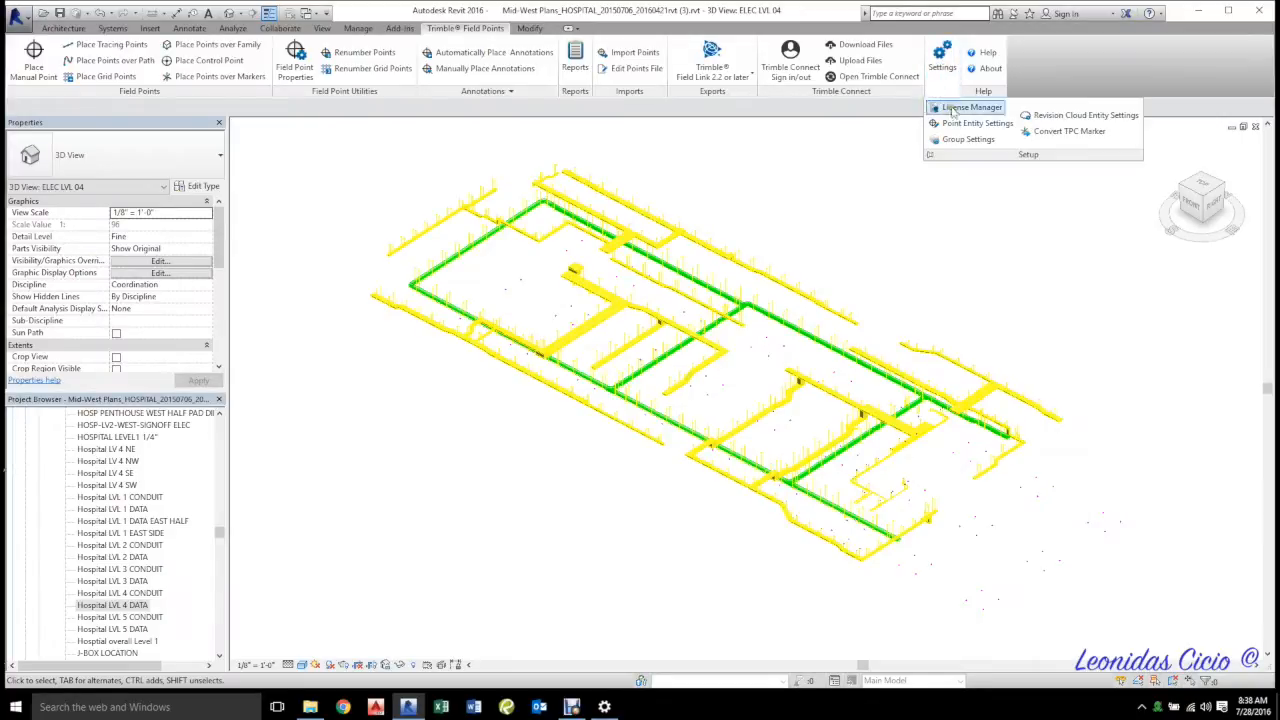
left_click(966, 139)
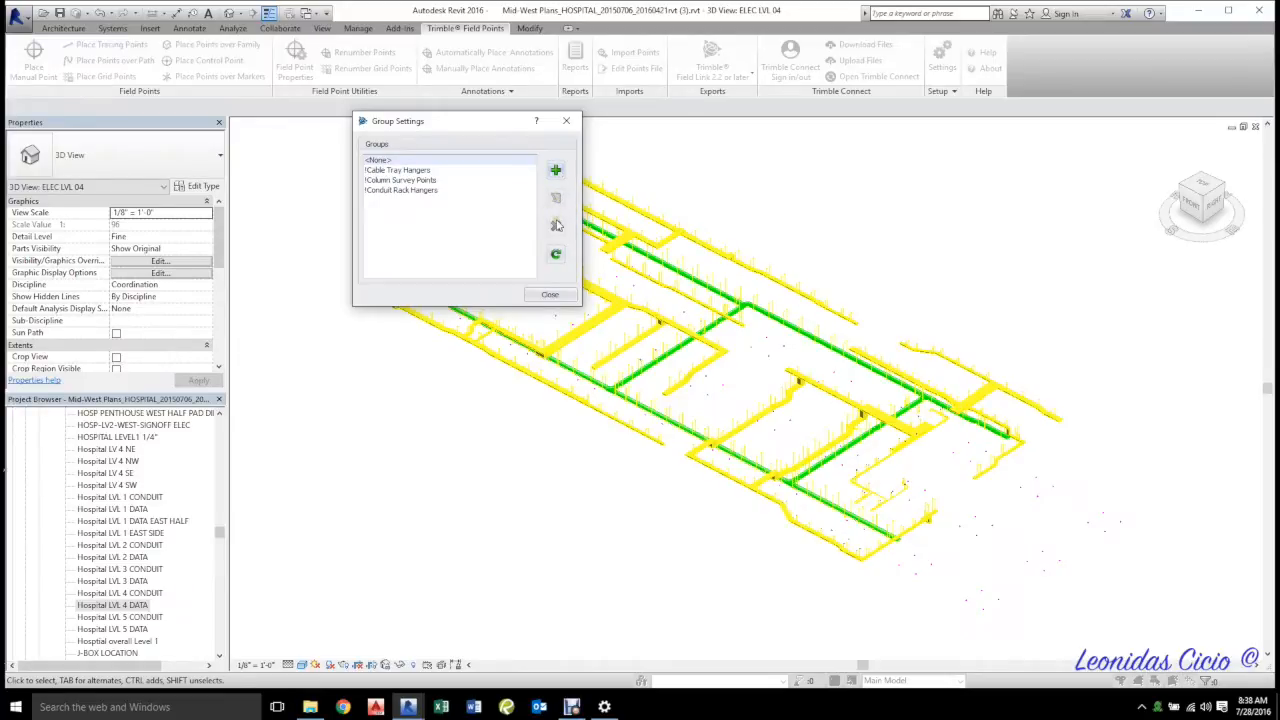
left_click(420, 171)
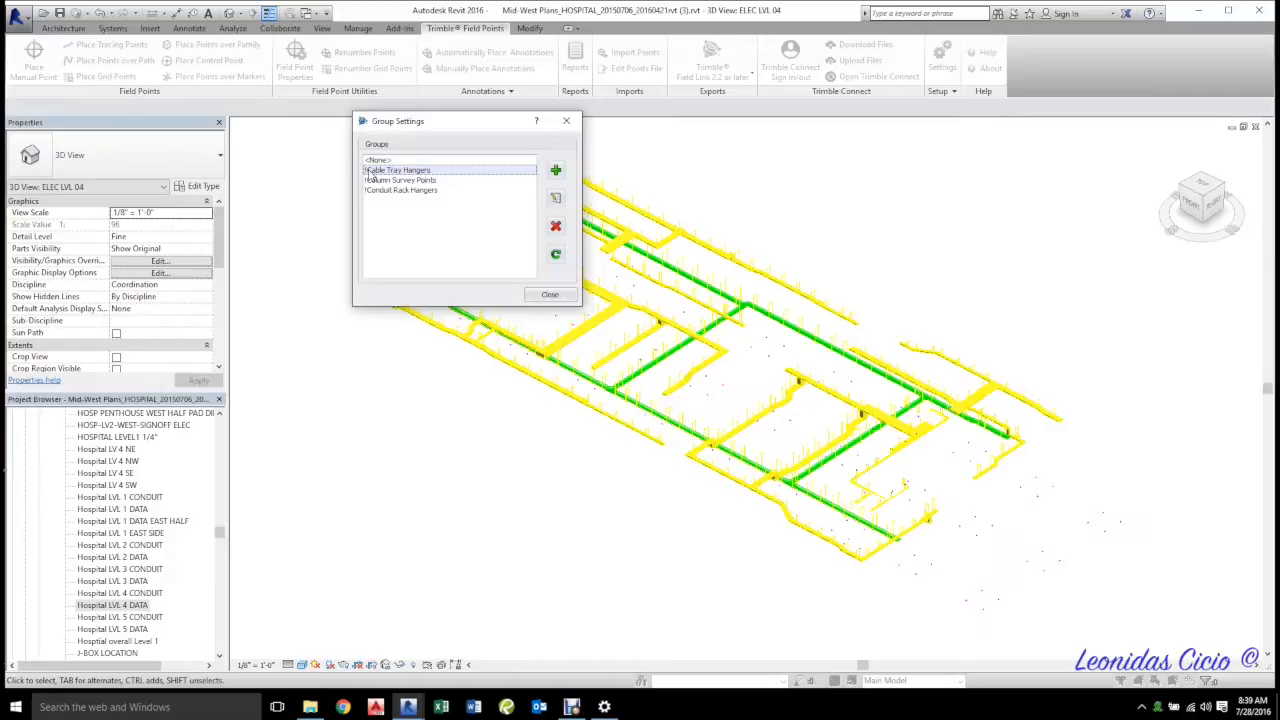
left_click(549, 295)
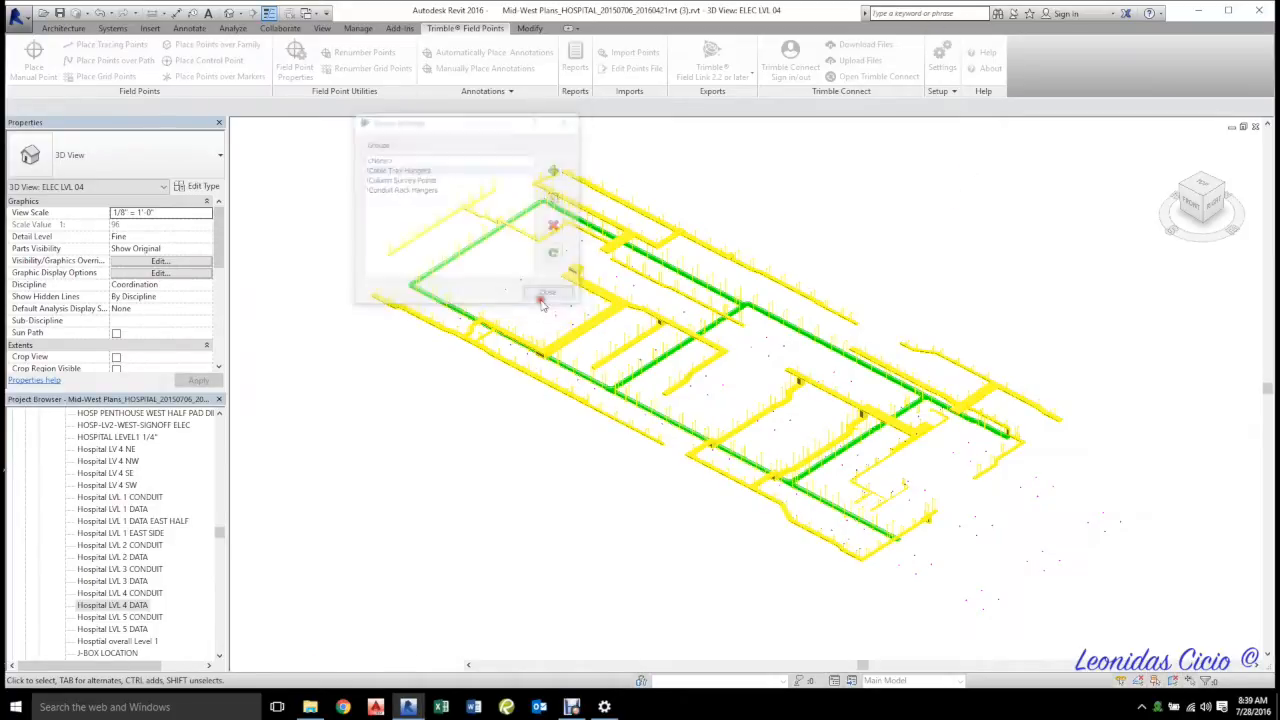
- Close Revit, saving the changes to the hospital project file
left_click(1262, 9)
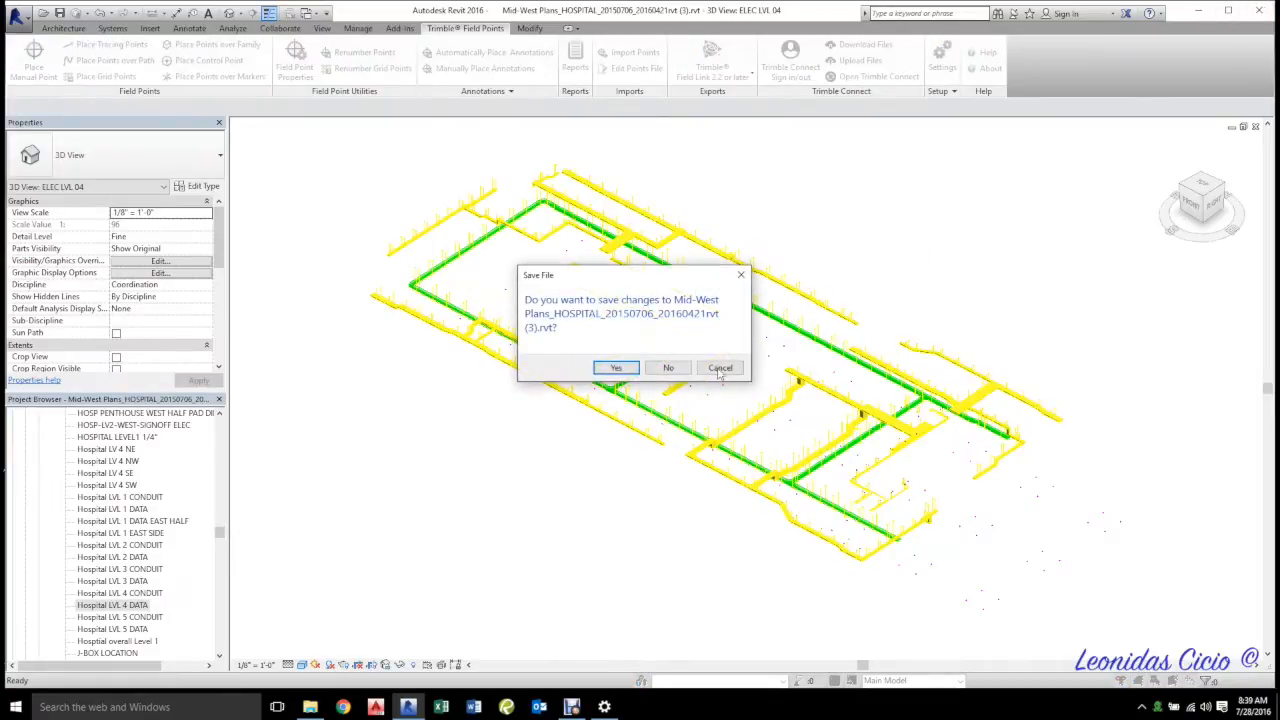
left_click(618, 368)
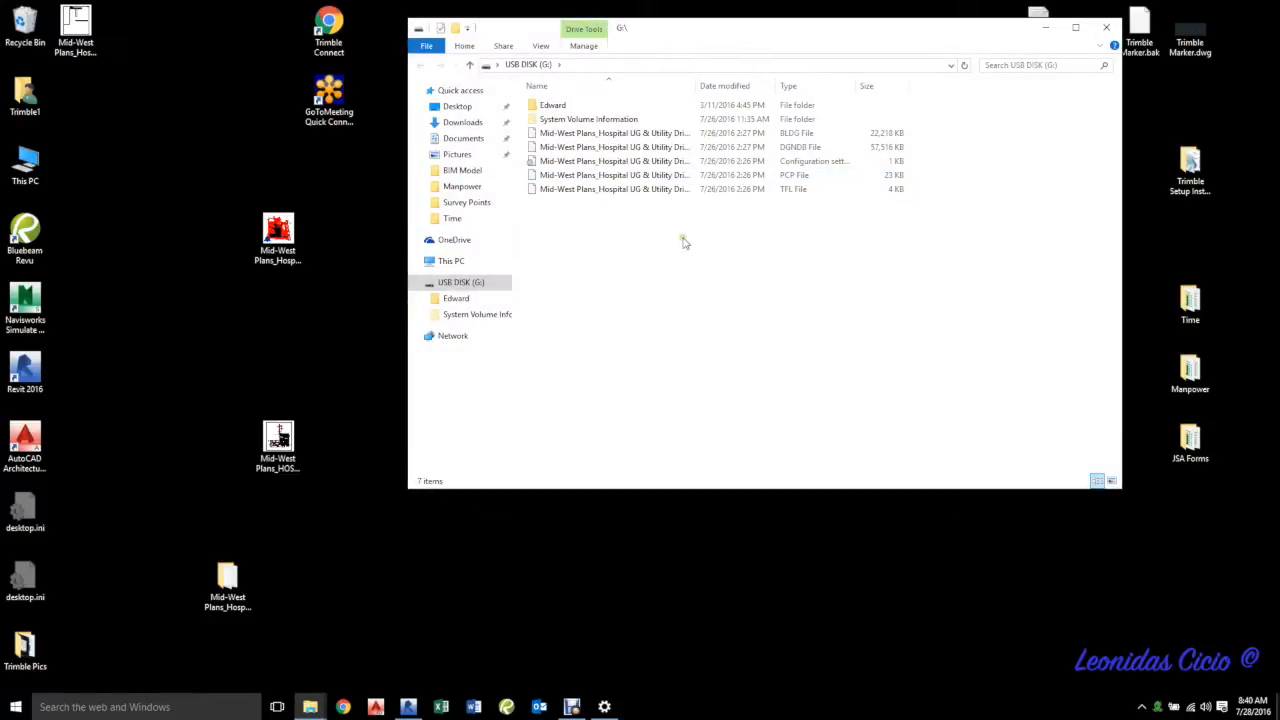
- Permanently delete the five Mid-West Plans_Hospital UG & Utility files from USB DISK (G:)
left_click_drag(683, 241, 547, 141)
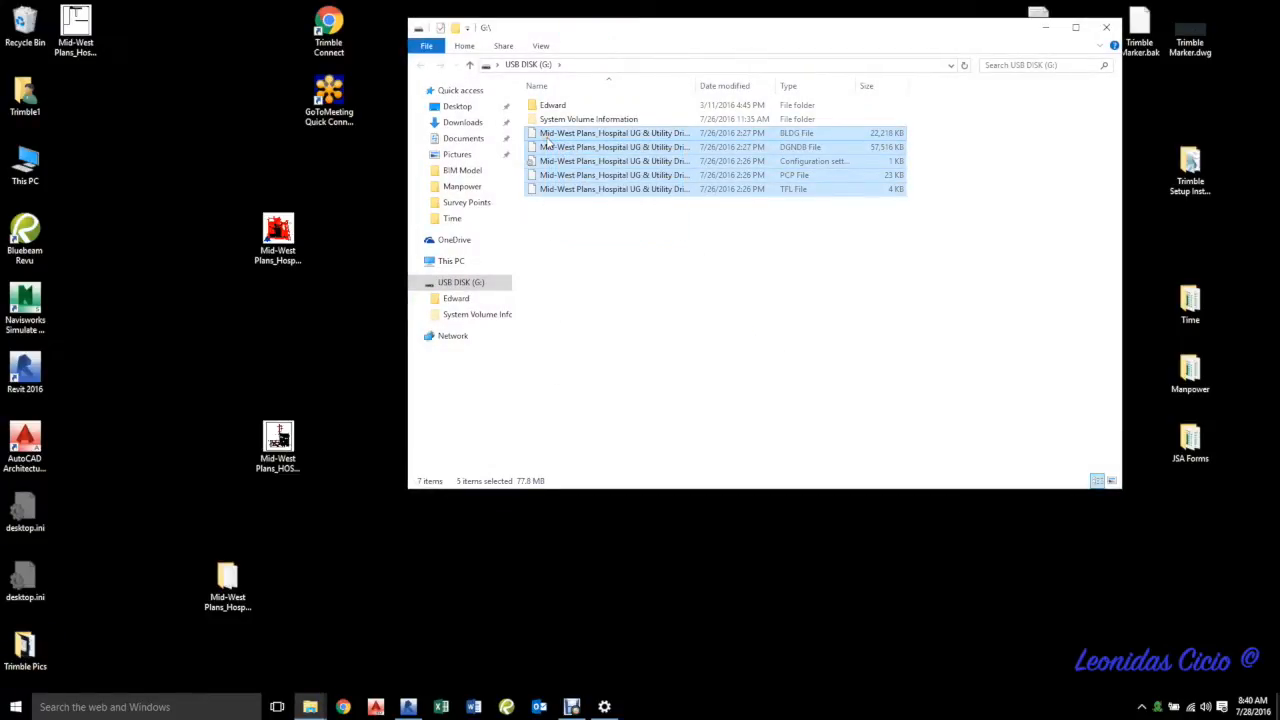
key("shift+Delete")
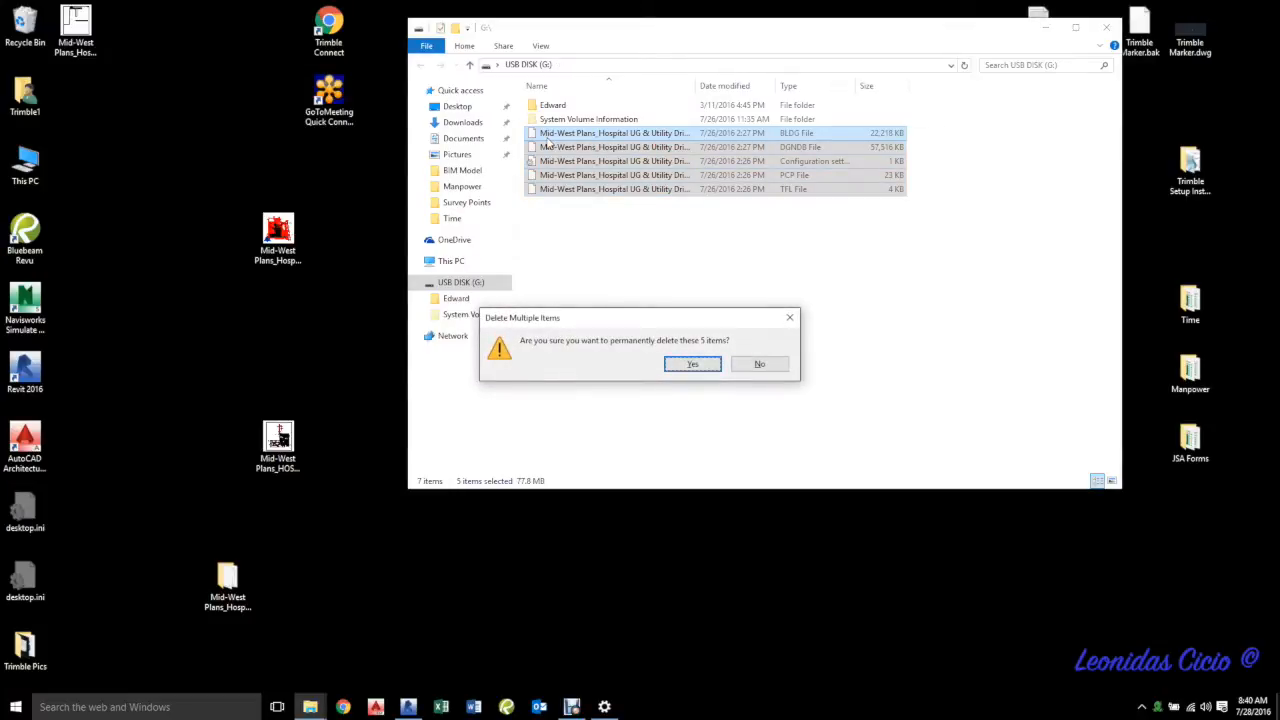
key("Return")
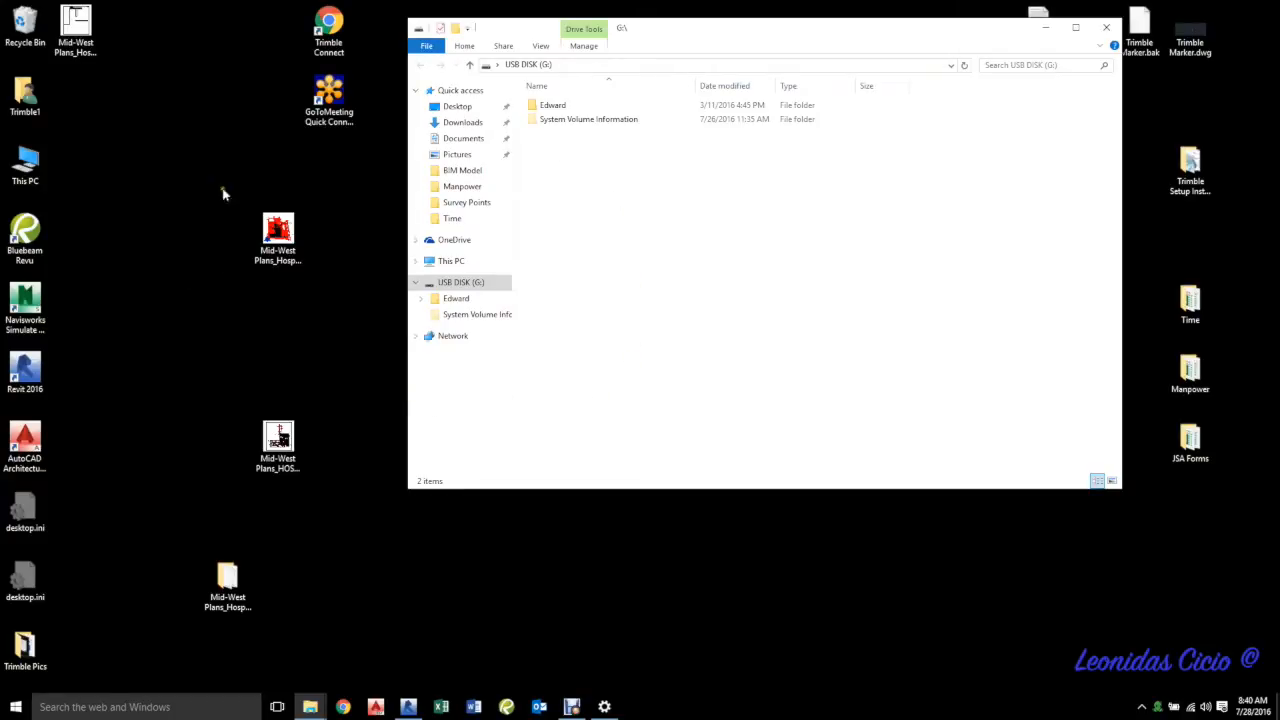
- Copy the five exported Mid-West Plans_HOSPITAL files from the Trimble Point Drawings folder to USB DISK (G:)
left_click_drag(694, 22, 847, 25)
double_click(530, 312)
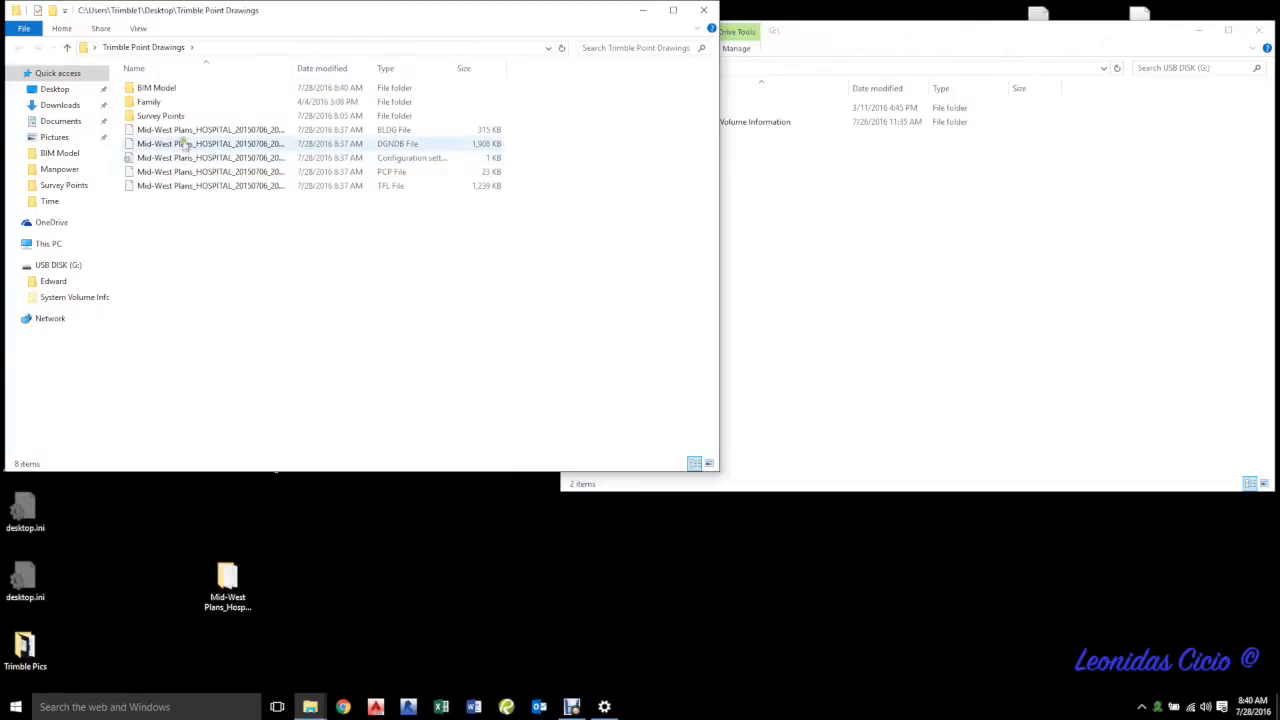
left_click_drag(190, 205, 900, 278)
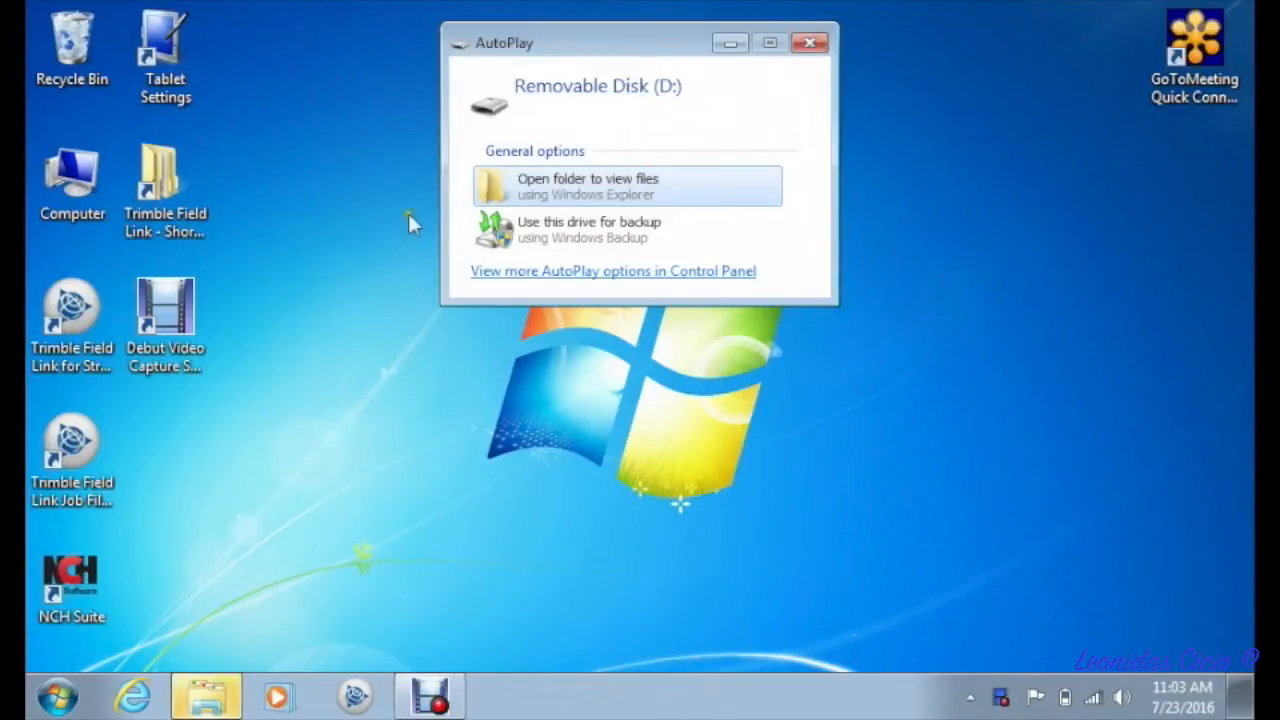
- On the field tablet, copy the five Mid-West Plans_HOSPITAL files from Removable Disk (D:) into Trimble Field Link's Jobs folder and close both folder windows
left_click(598, 188)
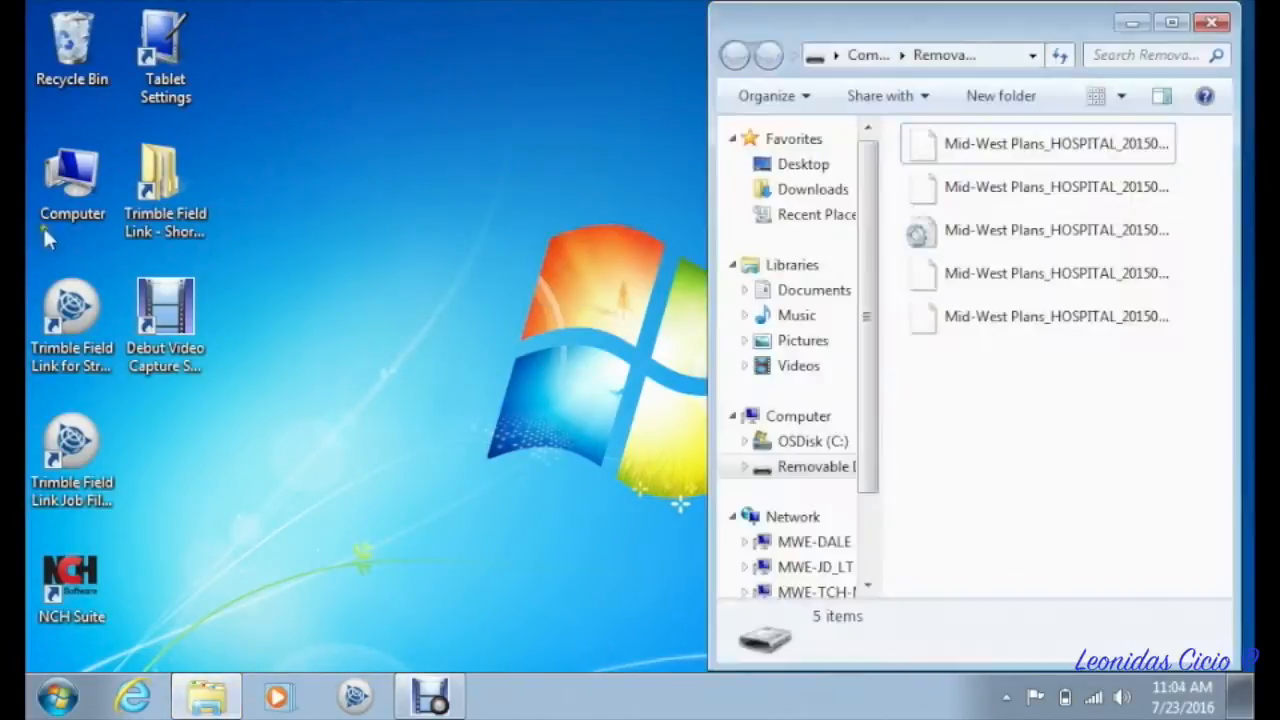
left_click(165, 193)
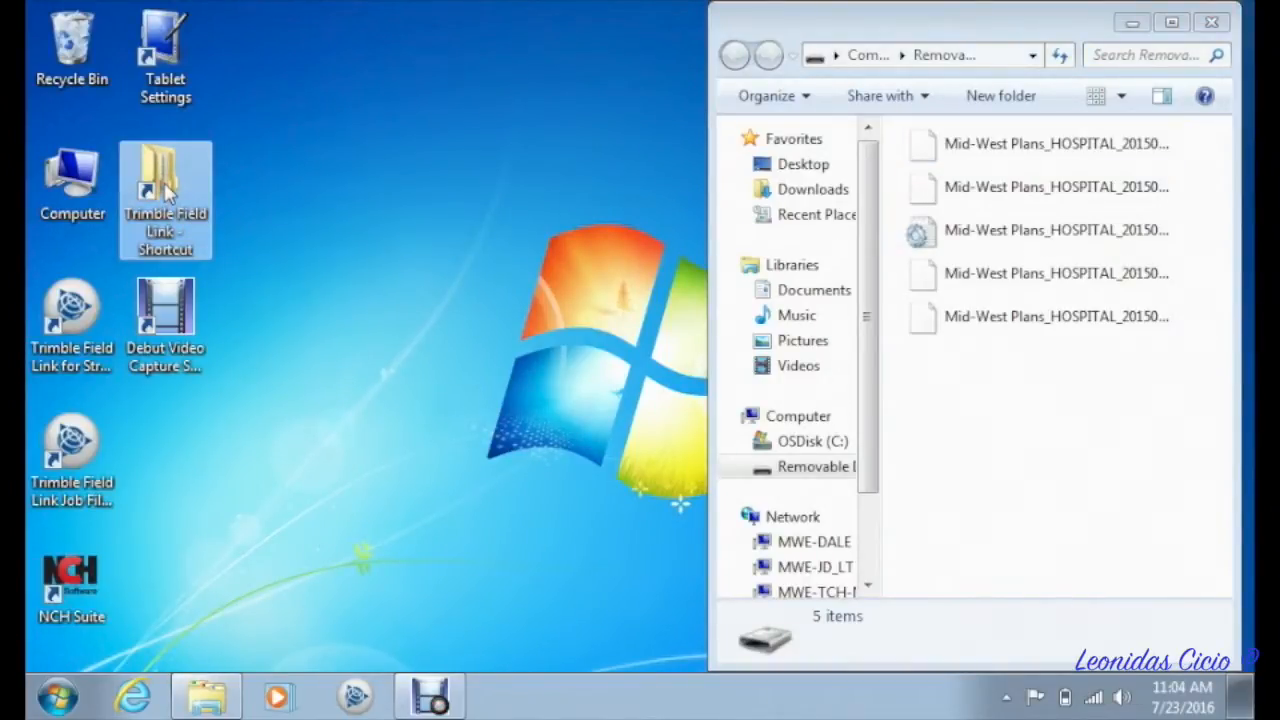
double_click(165, 193)
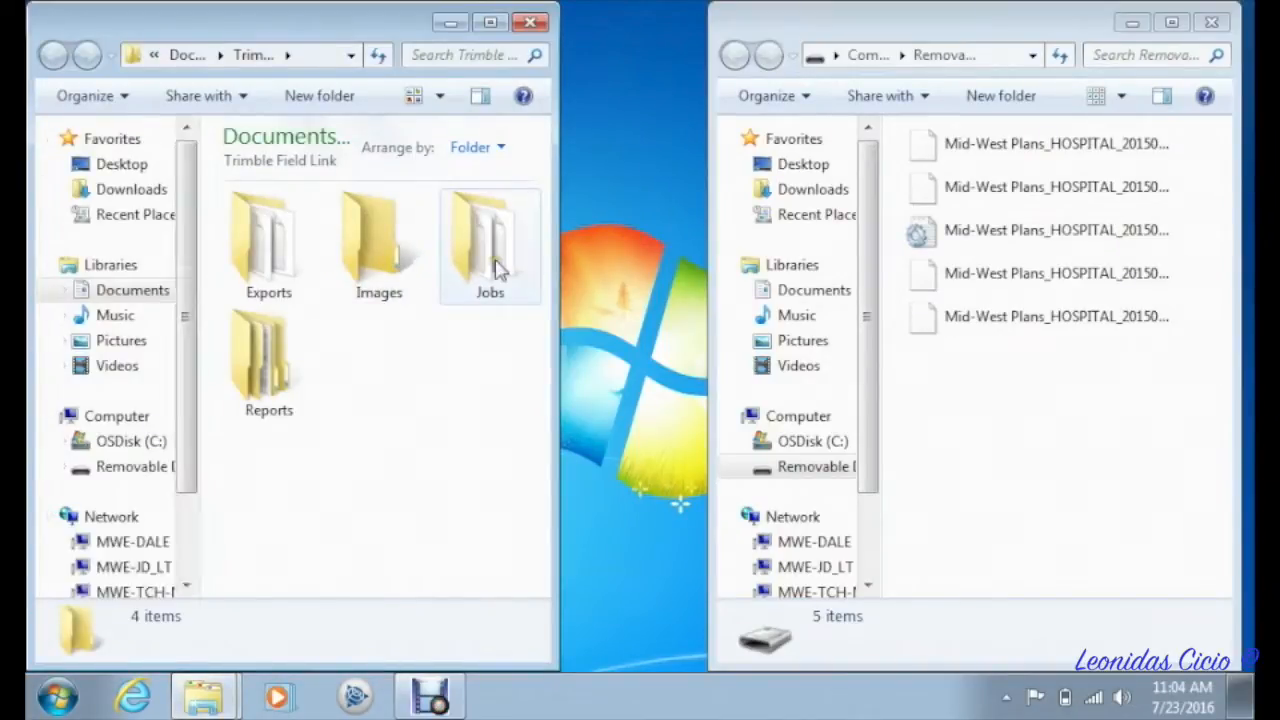
double_click(490, 250)
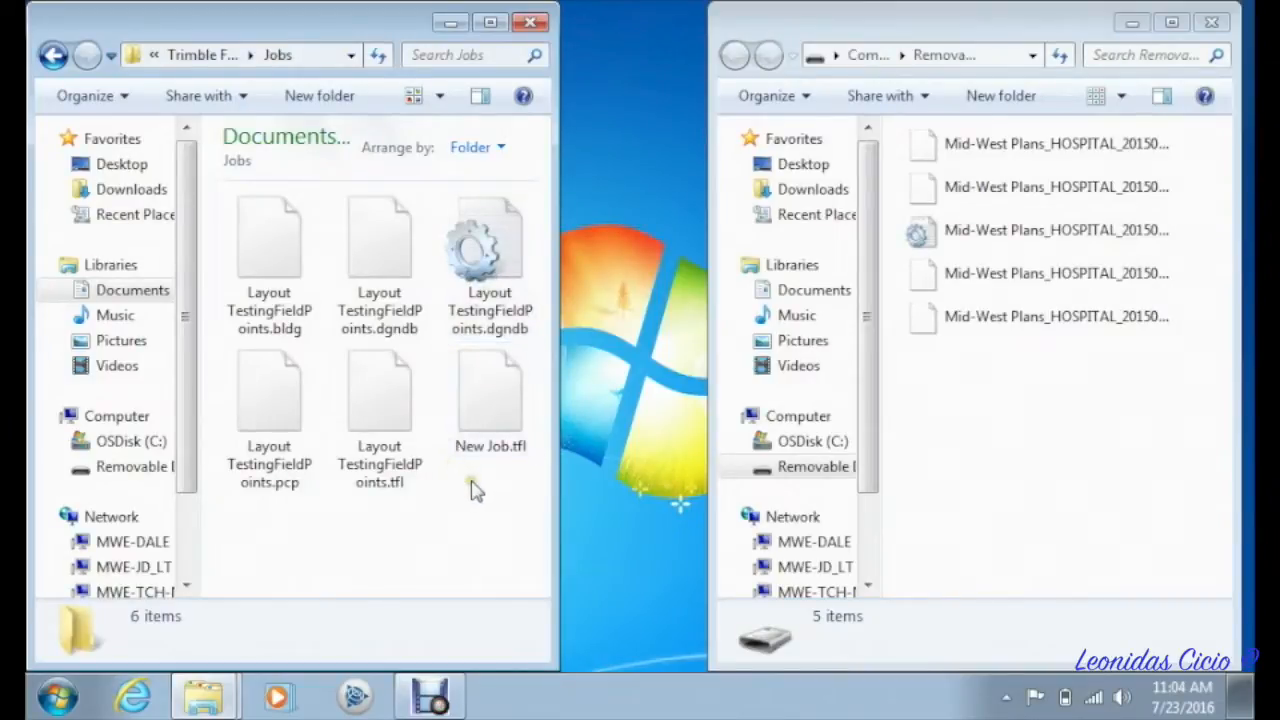
left_click_drag(557, 557, 698, 554)
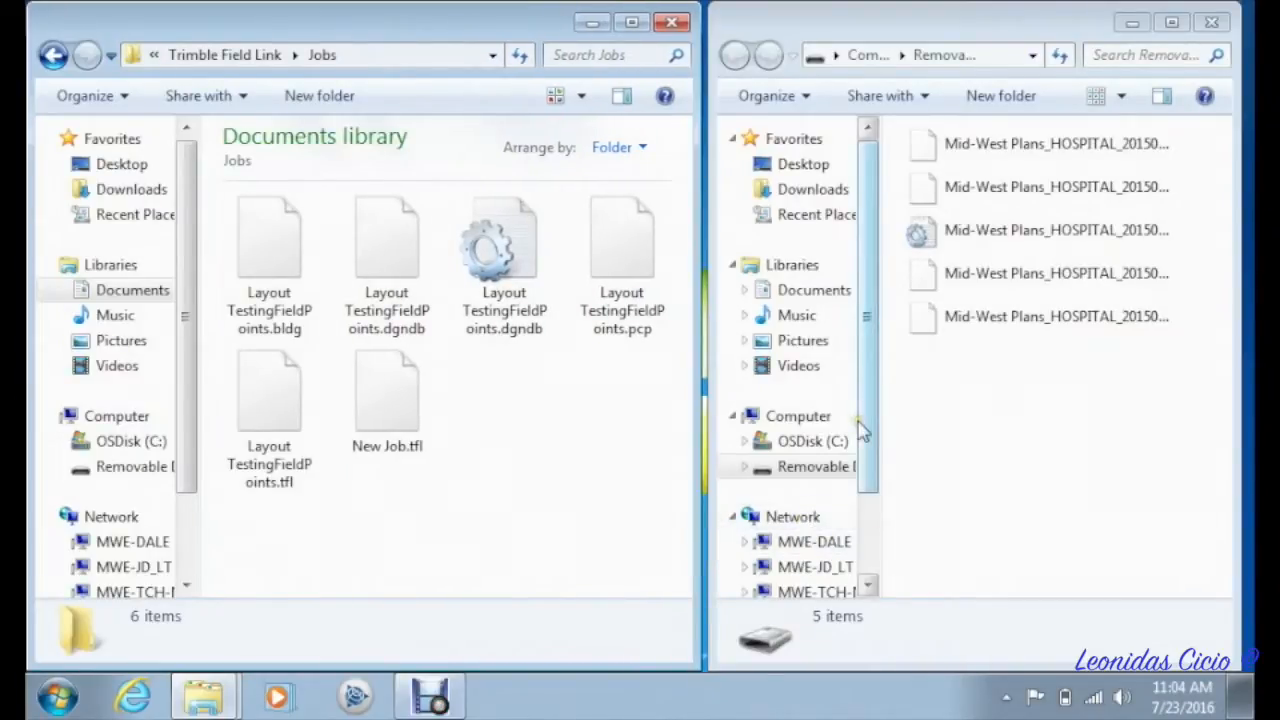
left_click_drag(1118, 414, 543, 514)
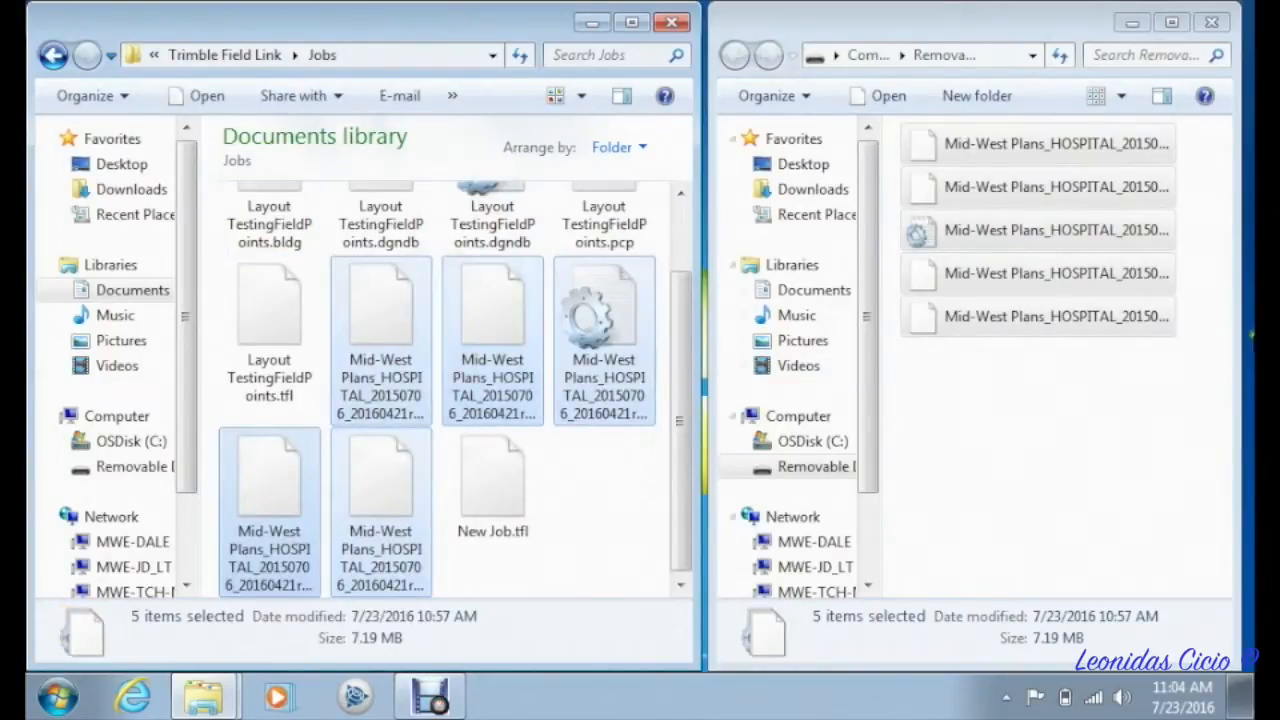
left_click(1212, 24)
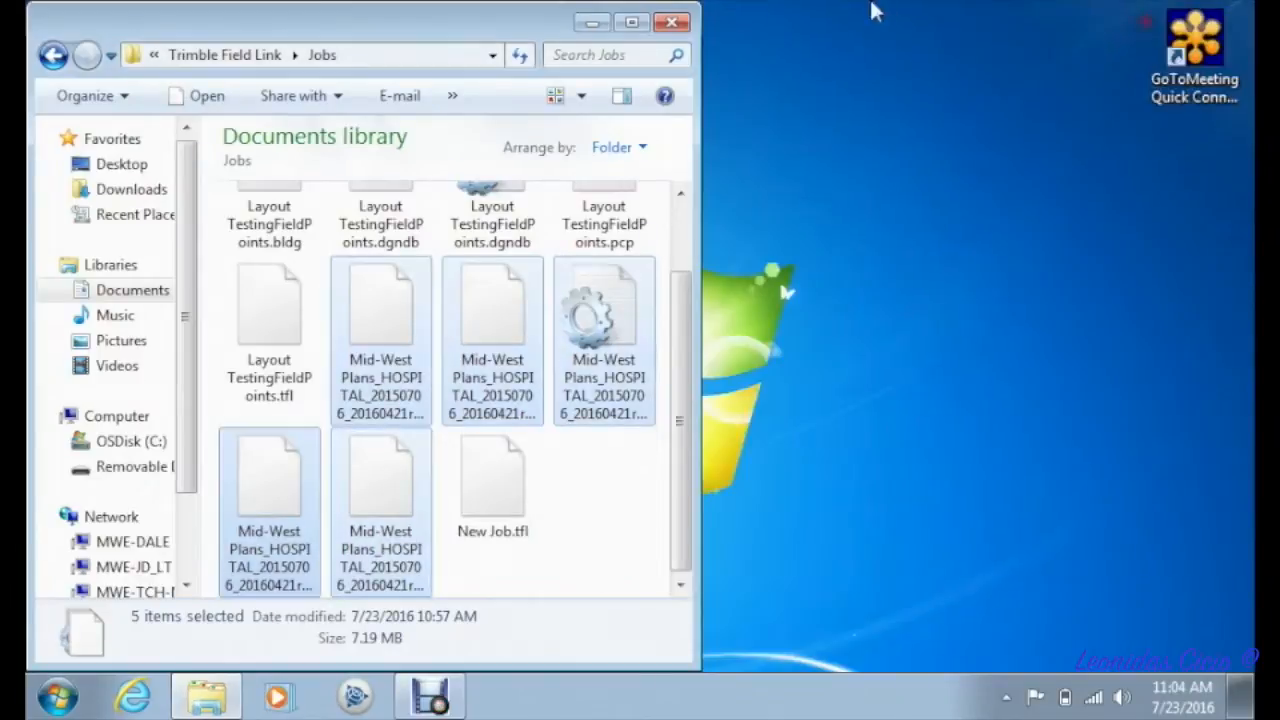
left_click(683, 26)
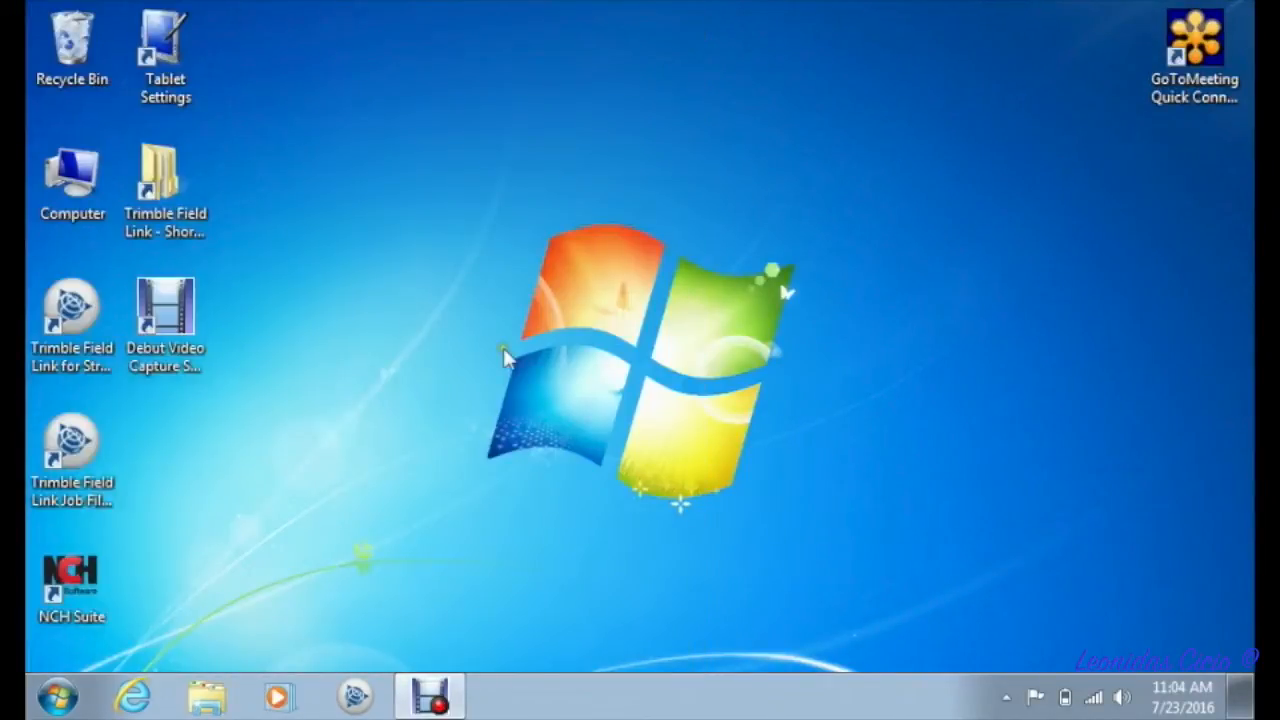
- Start Trimble Field Link and import the Mid-West Plans_TCH_TRAINING BLDG model from the Jobs folder
left_click(355, 700)
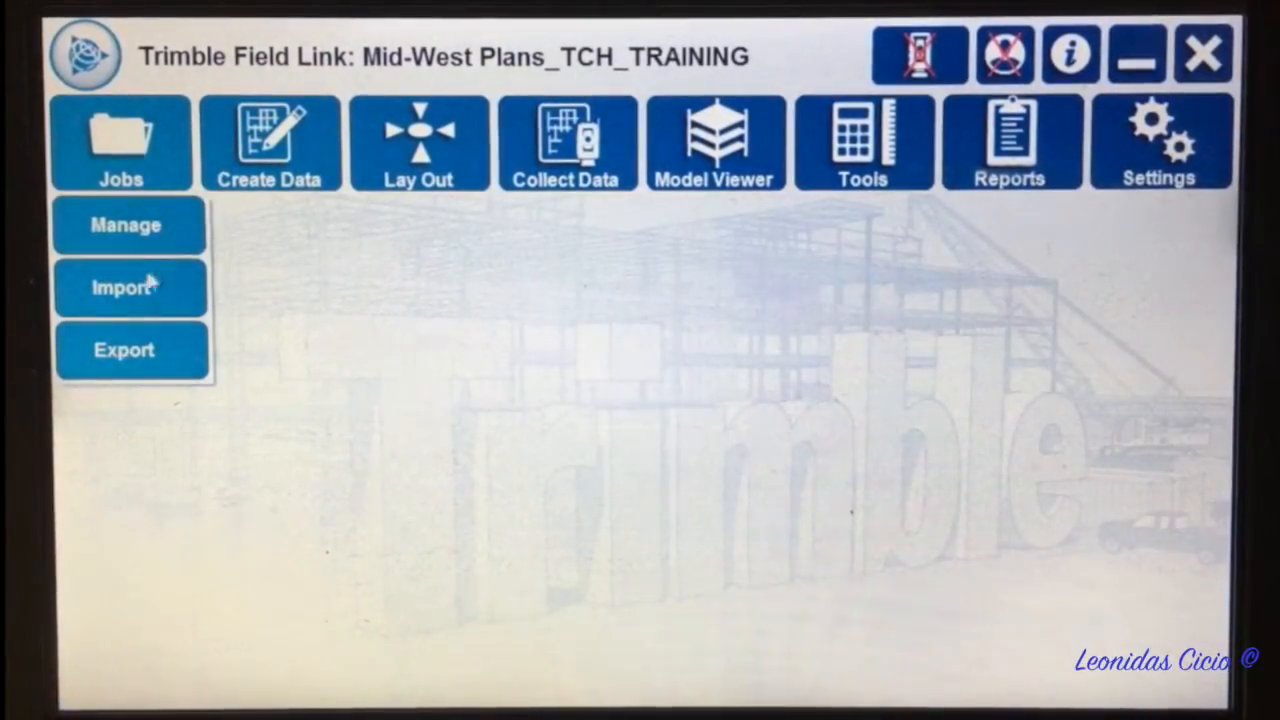
left_click(124, 292)
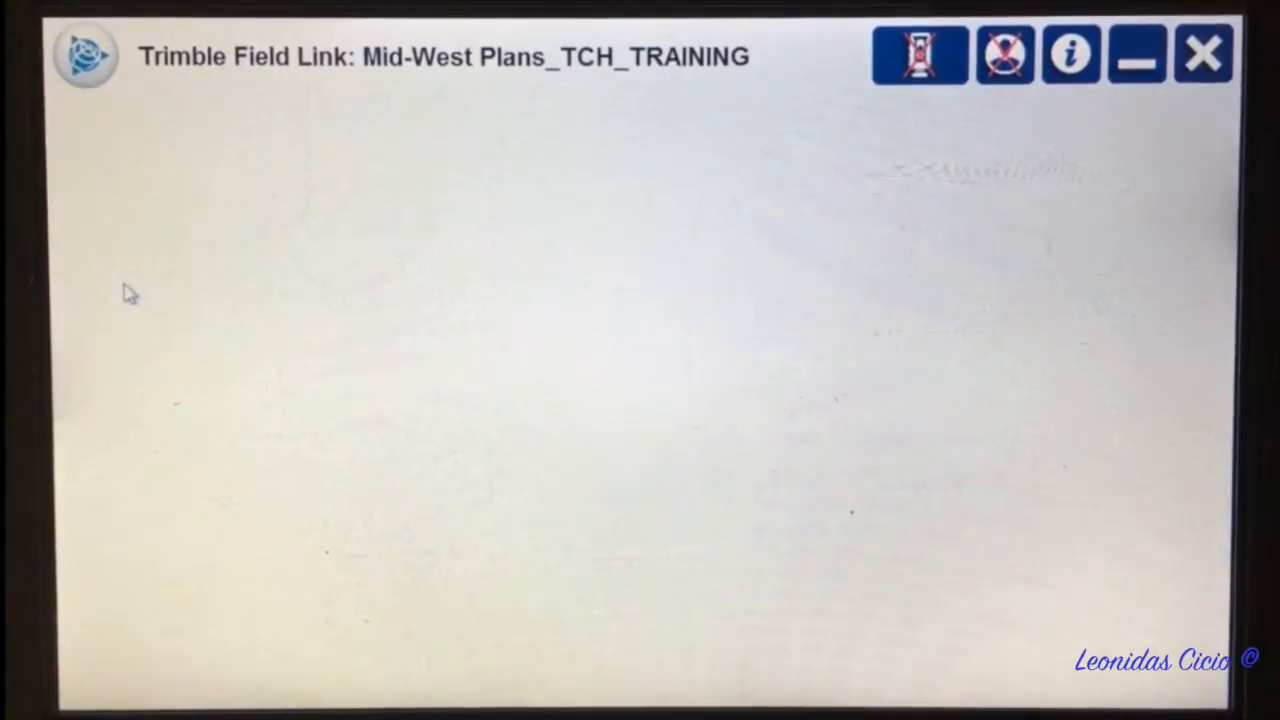
left_click(406, 343)
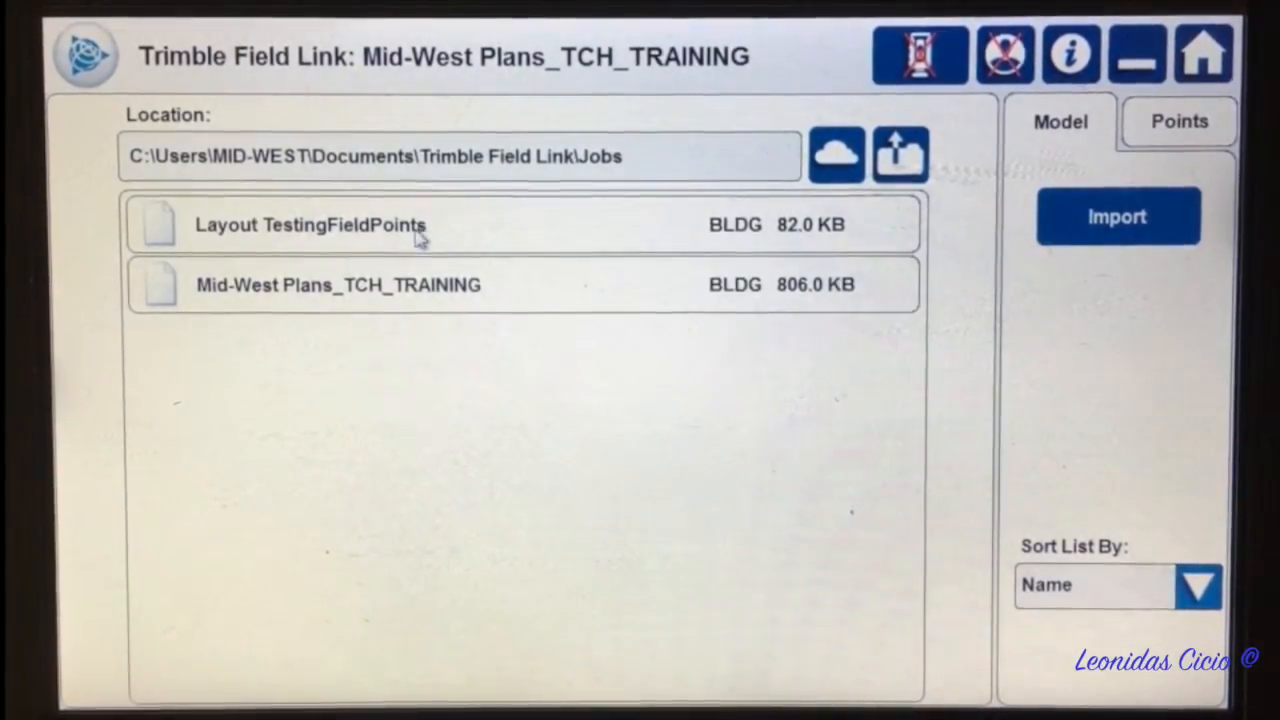
left_click(396, 305)
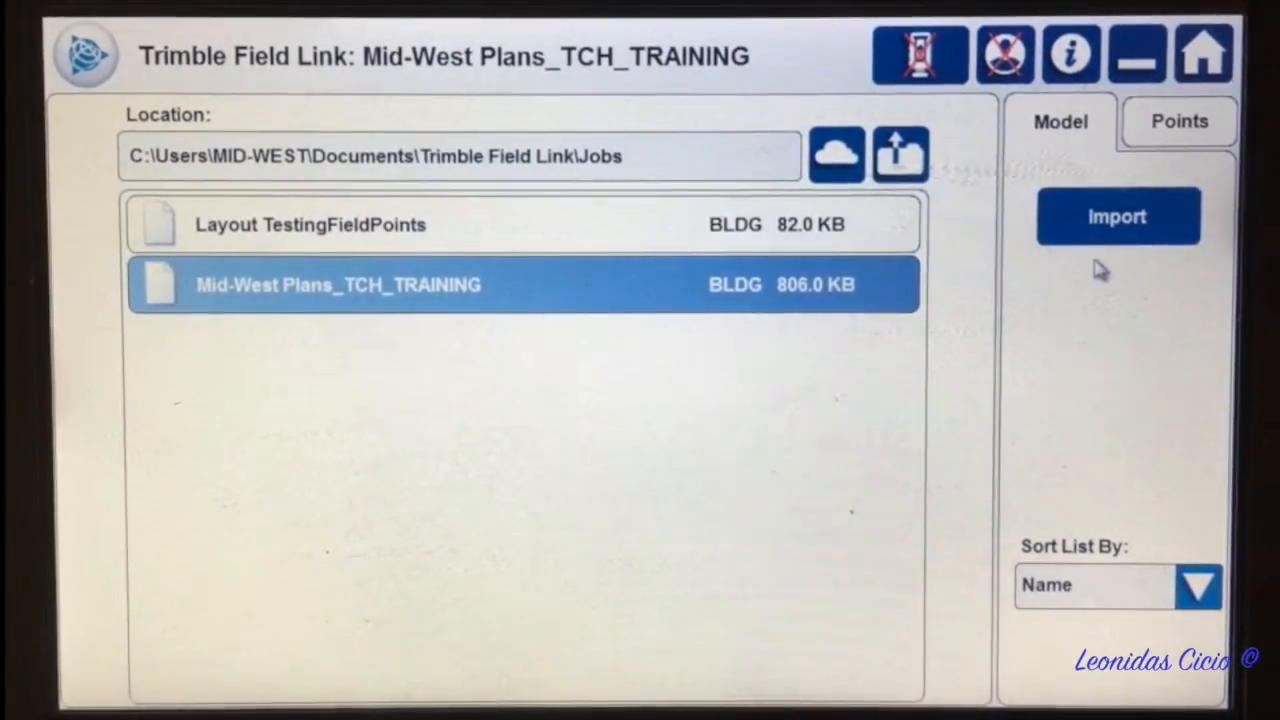
left_click(1124, 219)
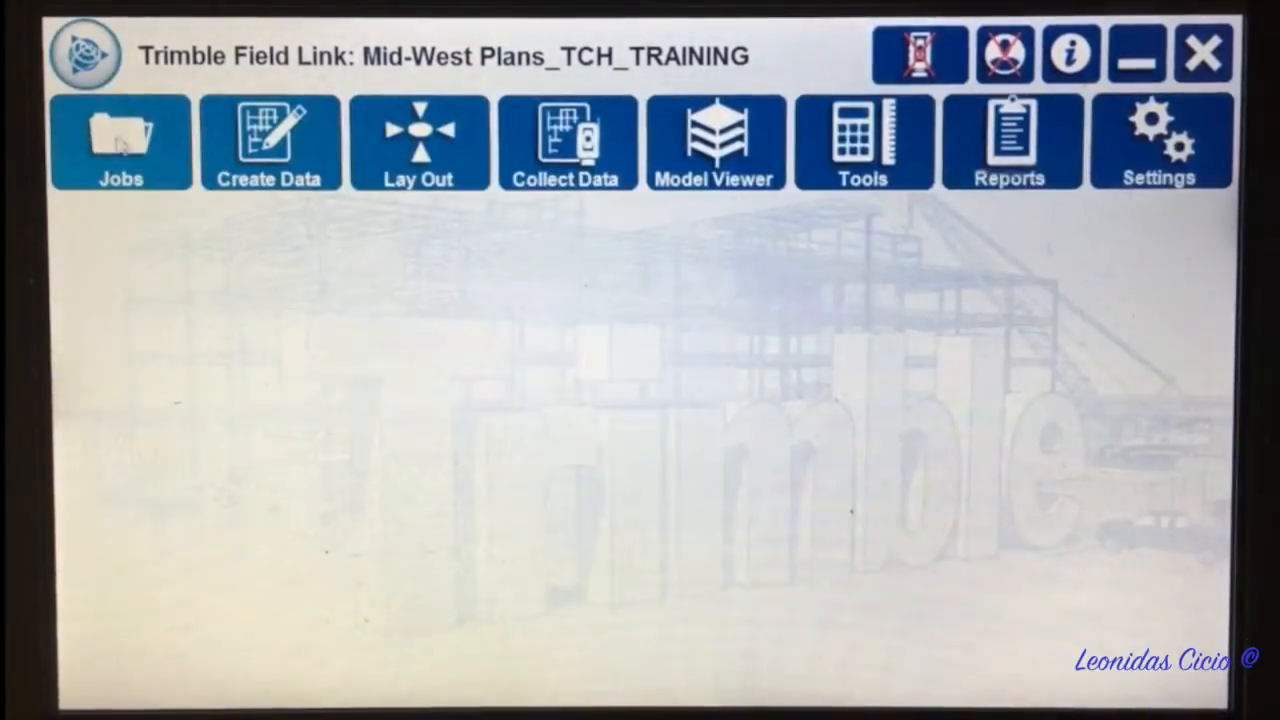
- Open the job Mid-West Plans_TCH_TRAINING.tfl from the Jobs folder
left_click(128, 226)
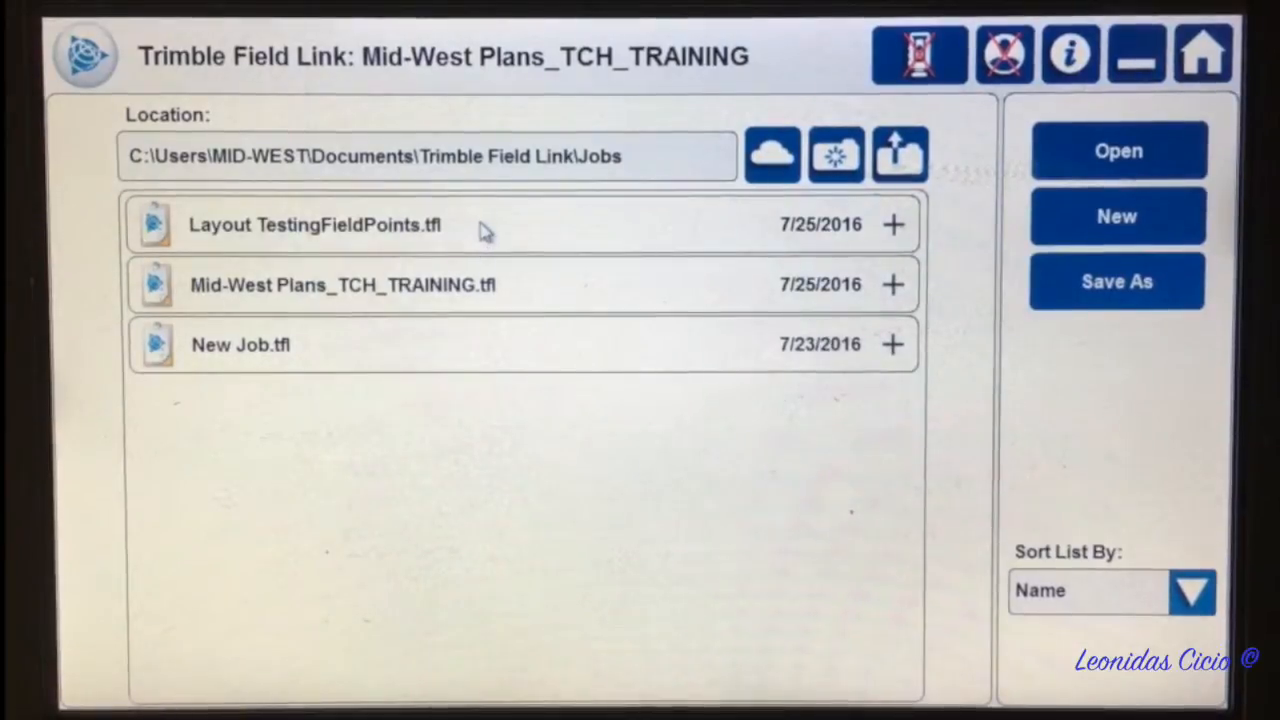
left_click(420, 288)
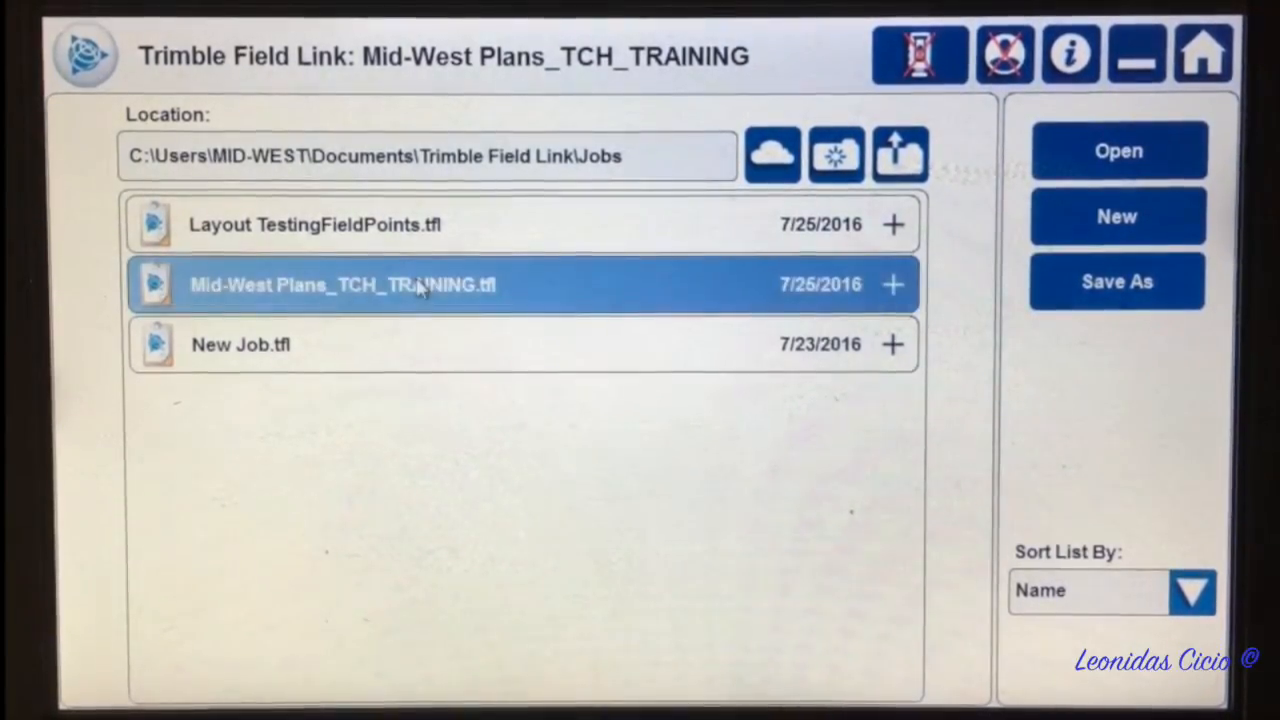
left_click(1137, 150)
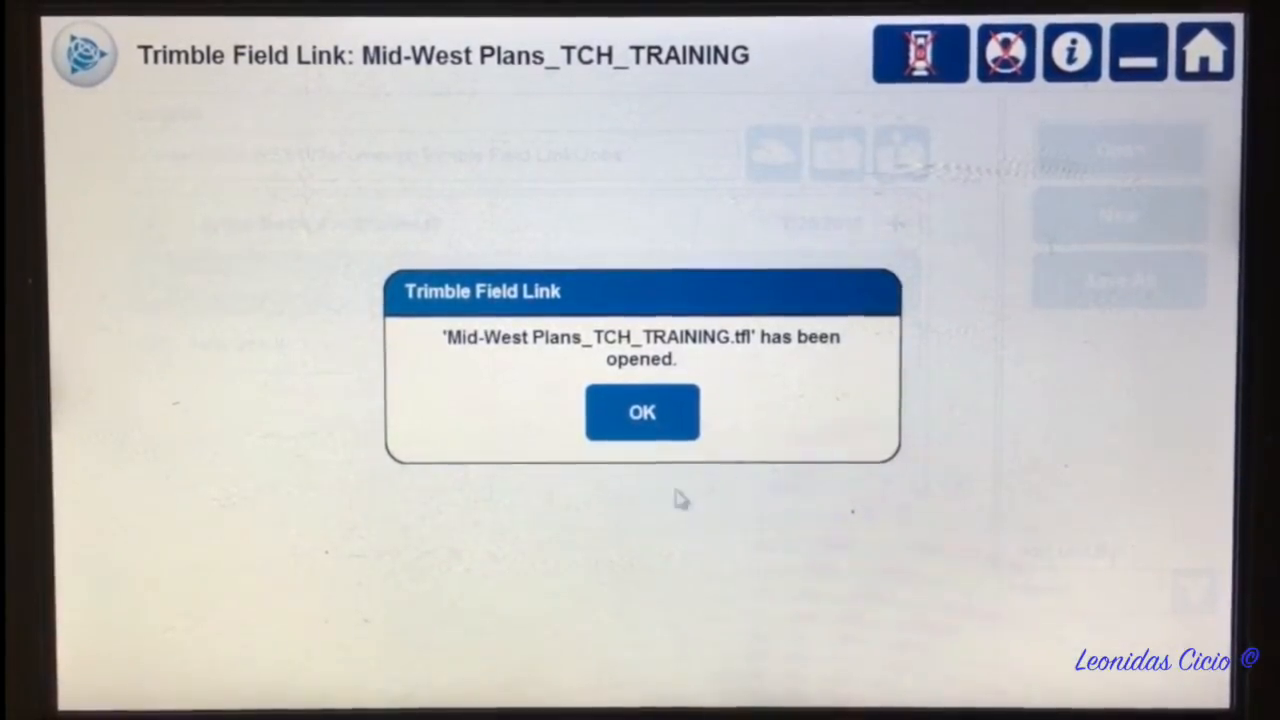
left_click(643, 412)
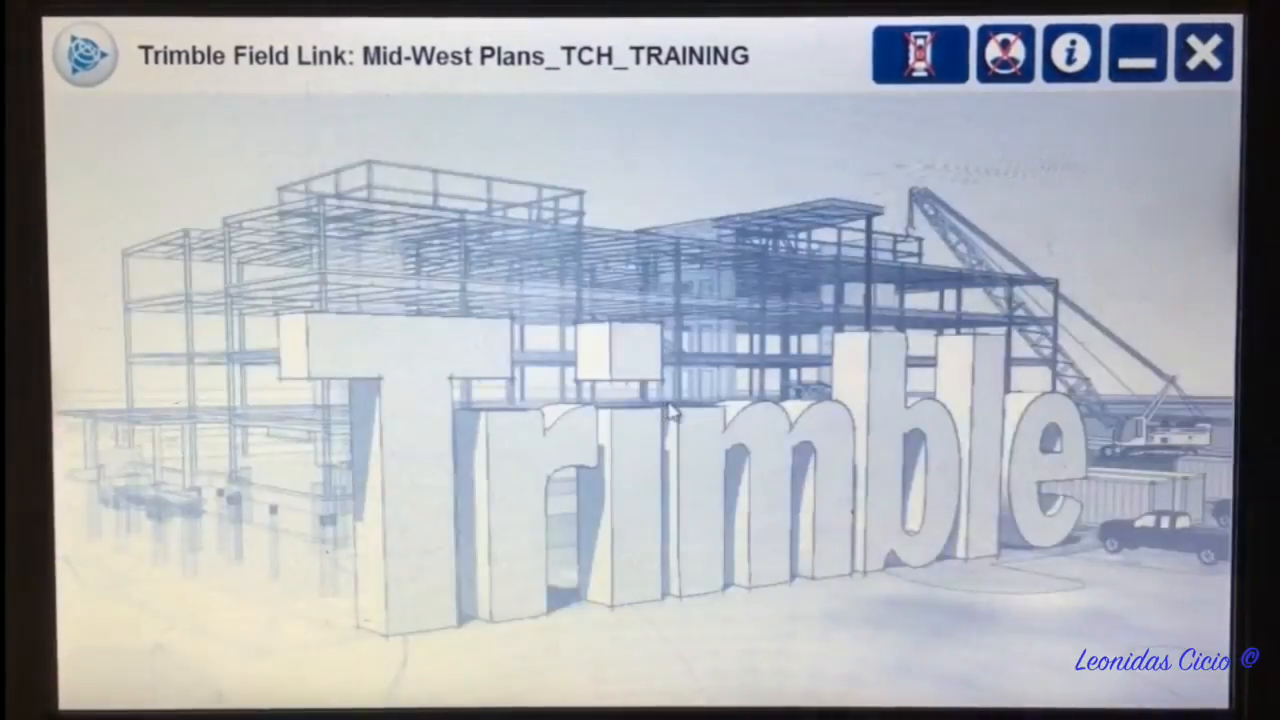
- Open the Point Manager for the job's data and show its points on the map instead of in the list
left_click(93, 70)
left_click(305, 180)
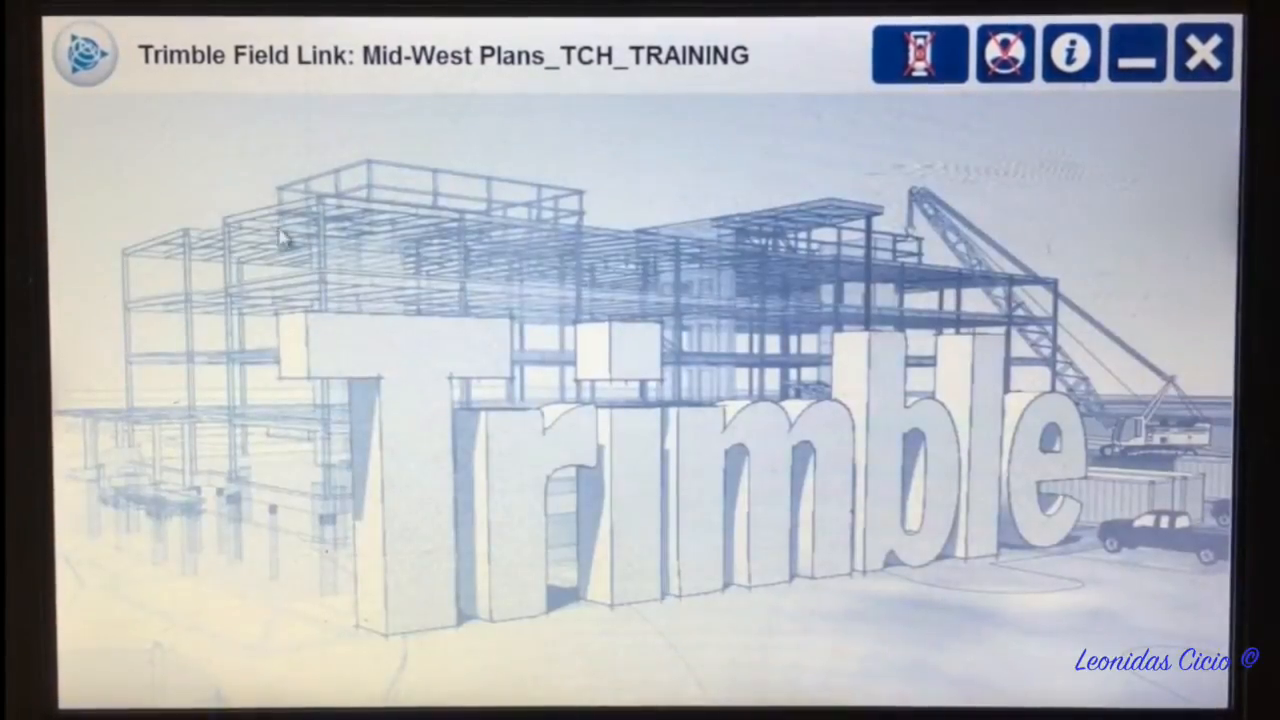
left_click(88, 58)
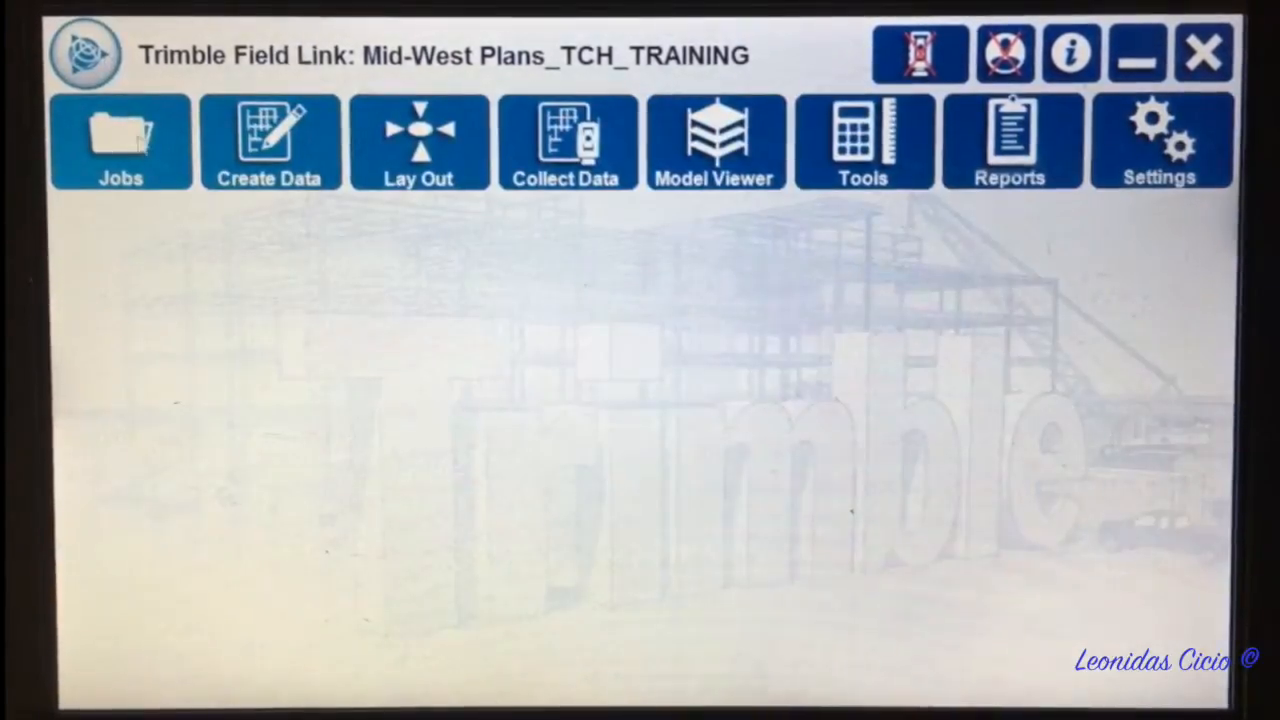
left_click(278, 146)
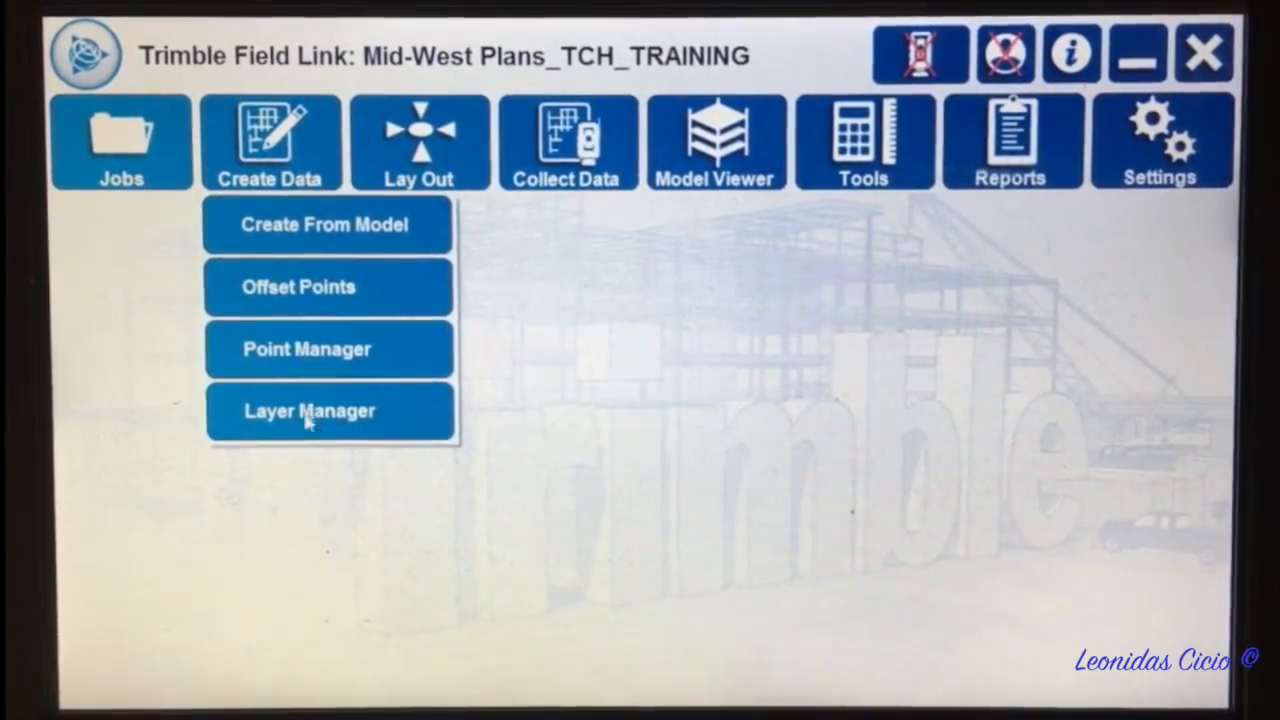
left_click(334, 347)
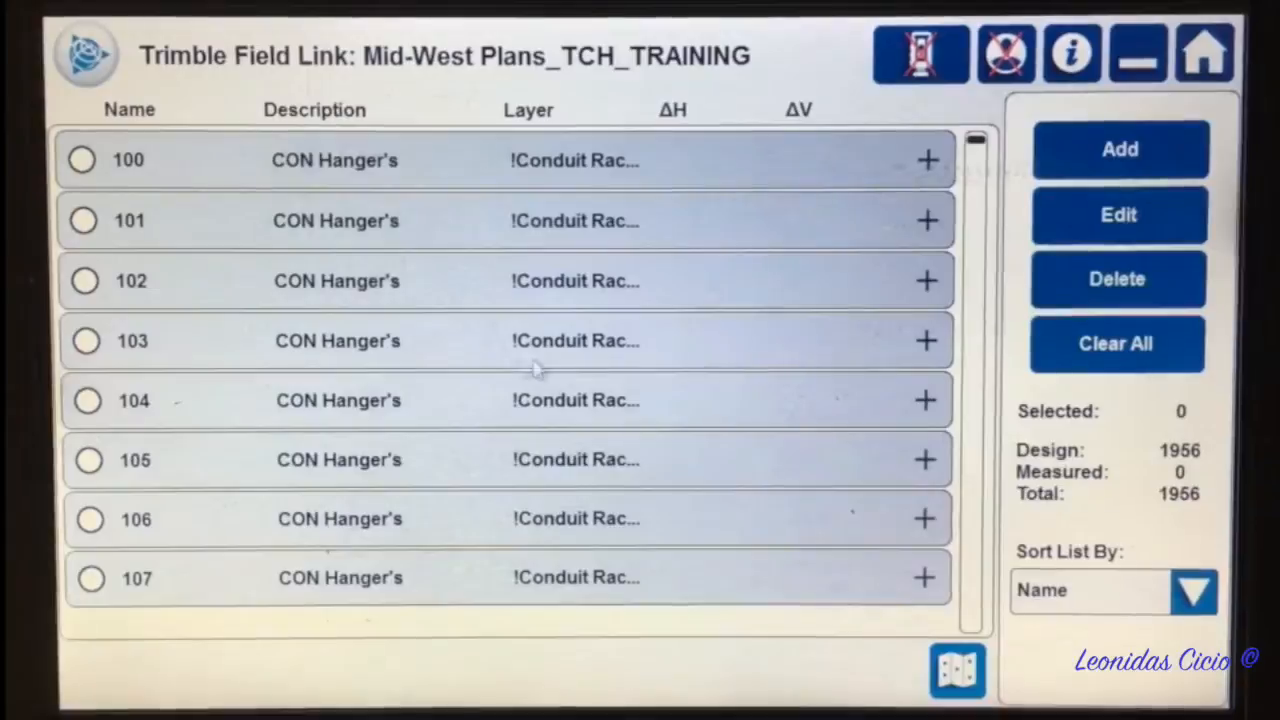
left_click(955, 669)
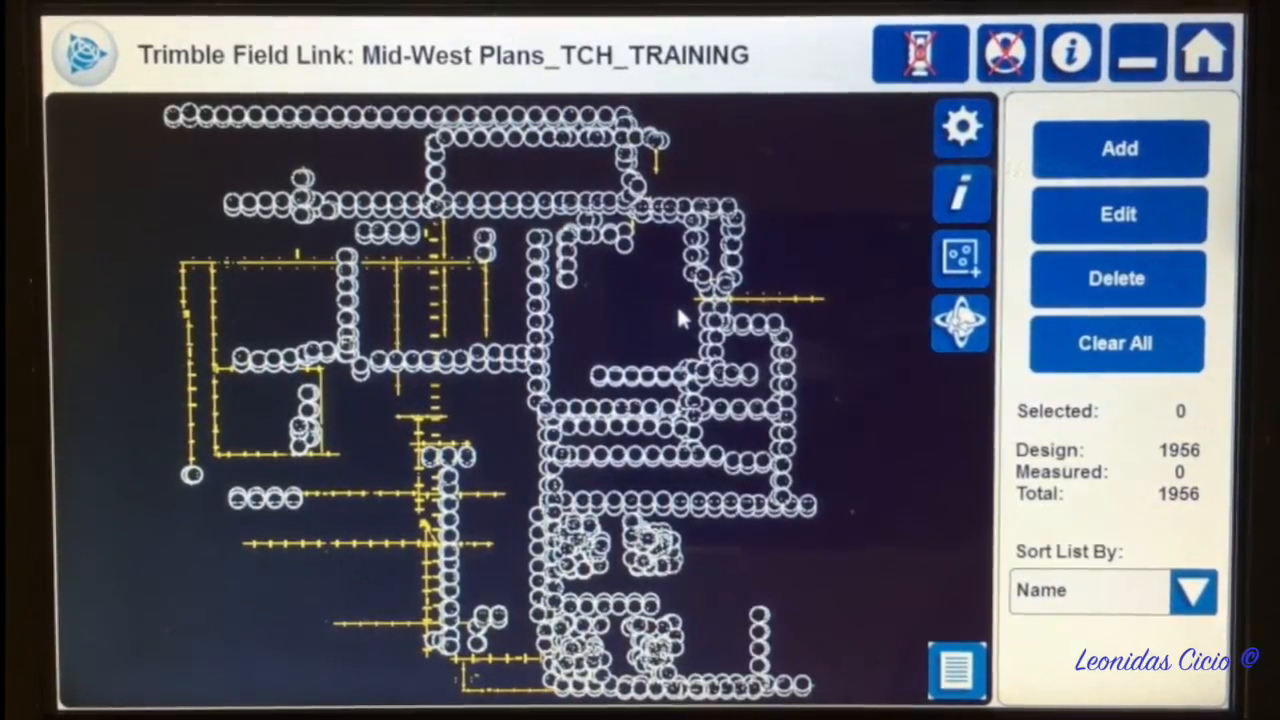
- Turn on the !Column Survey Points and !Conduit Rack Hangers layers in the map options, and return to the home screen
left_click(982, 130)
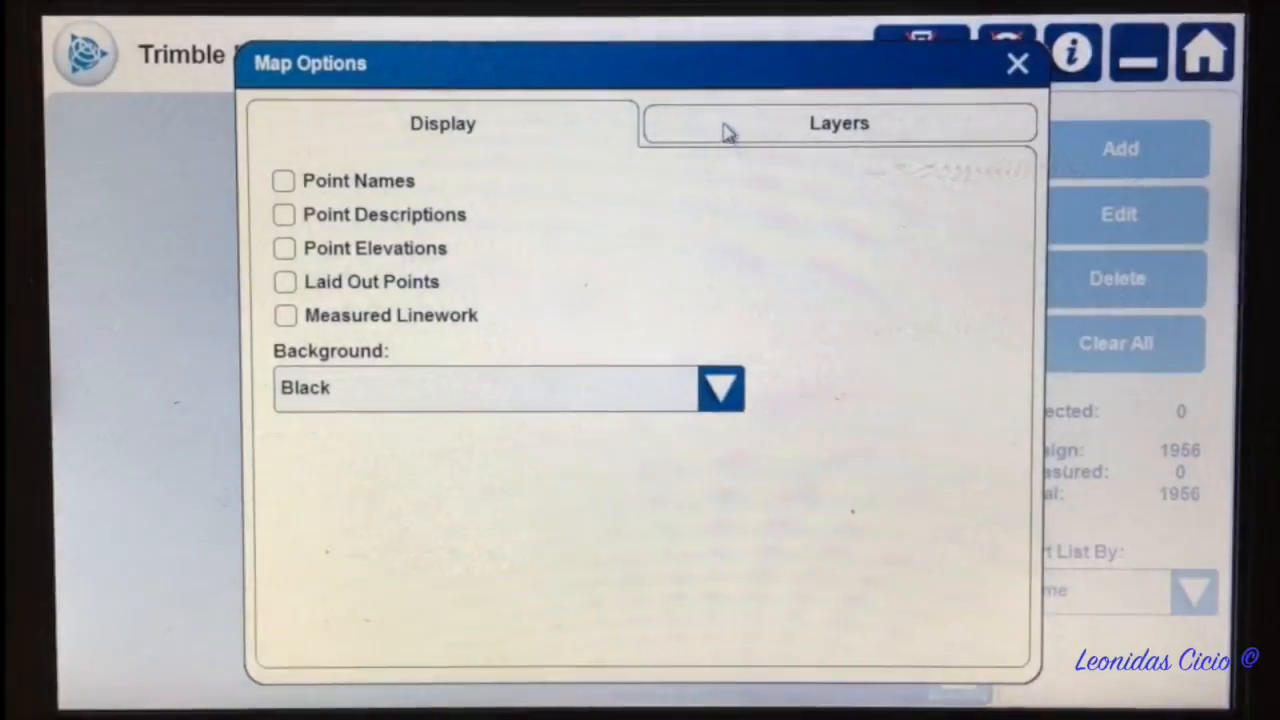
left_click(723, 129)
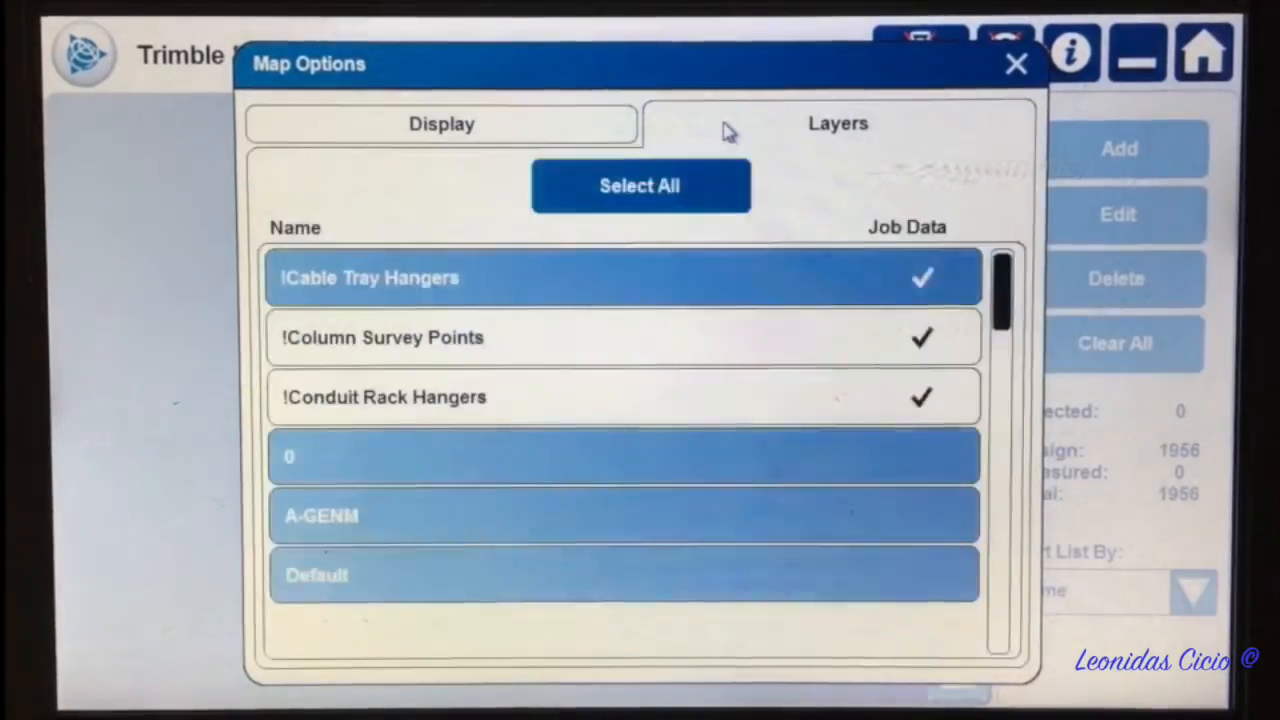
left_click(535, 358)
left_click(527, 397)
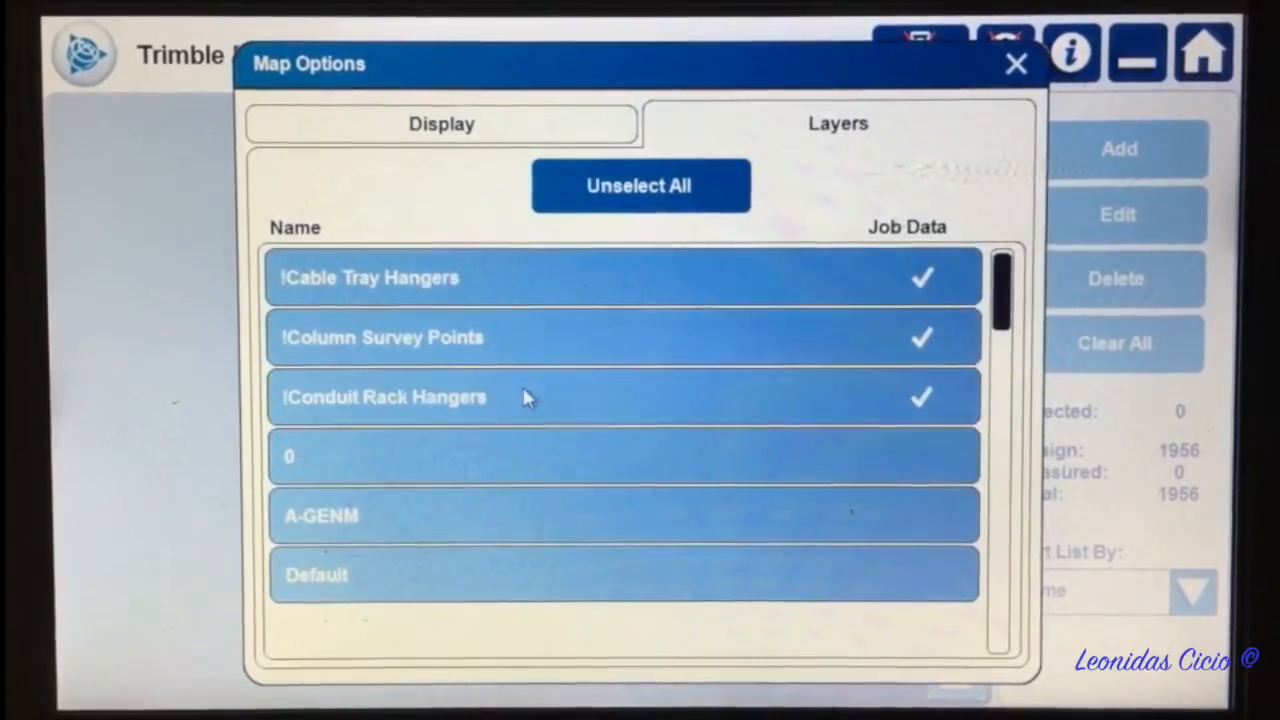
left_click(1018, 64)
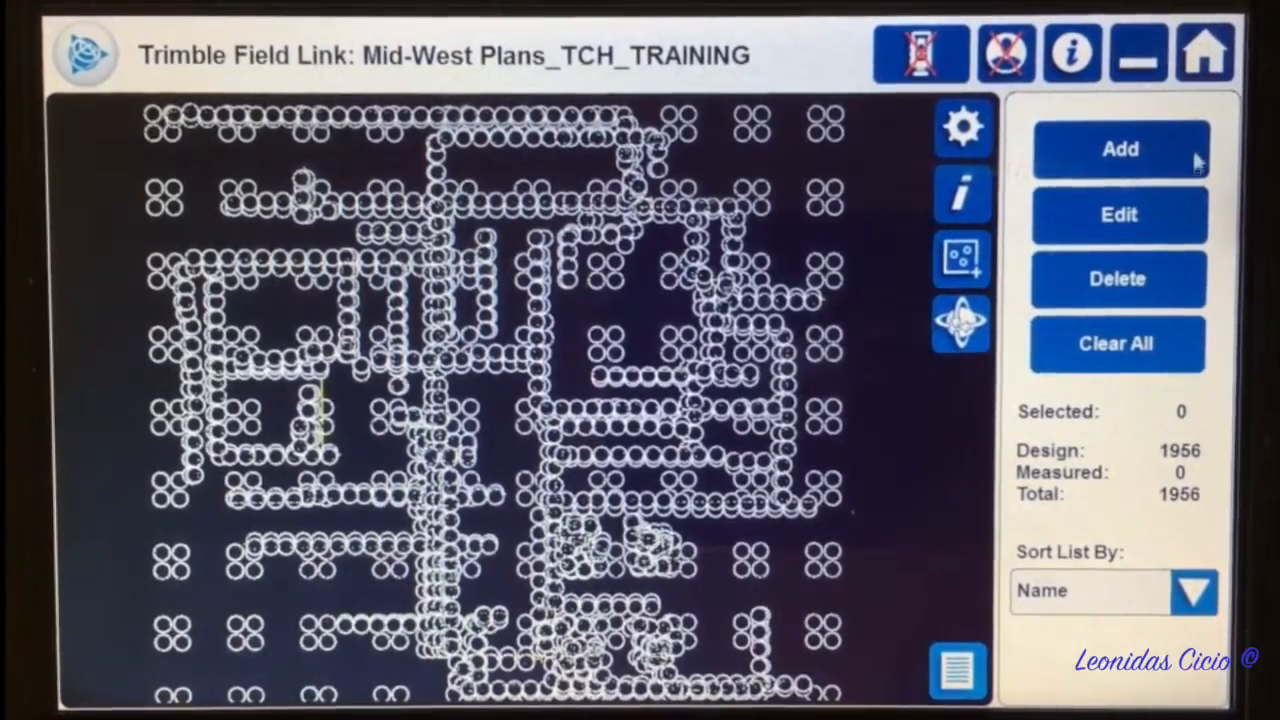
left_click(1205, 55)
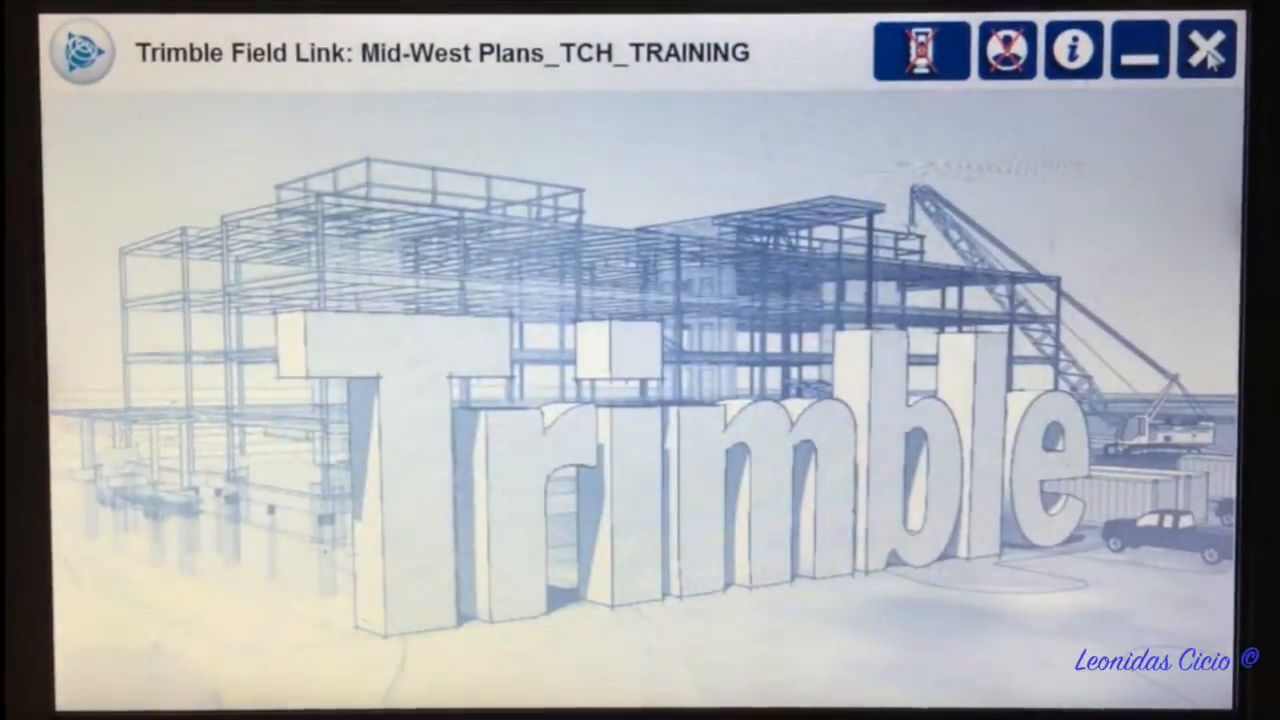